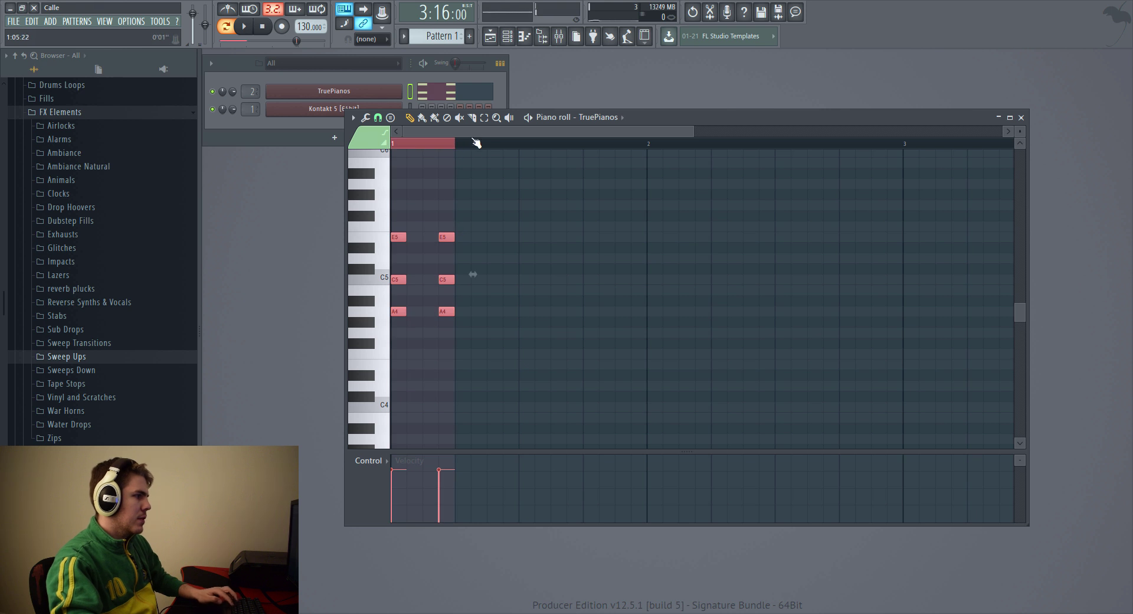
# - Copy the A4–C5–E5 chord pair twice along bar 1, placing chords on steps 7, 10, 13 and 16
pyautogui.hotkey('ctrl', 'c')
pyautogui.hotkey('ctrl', 'v')
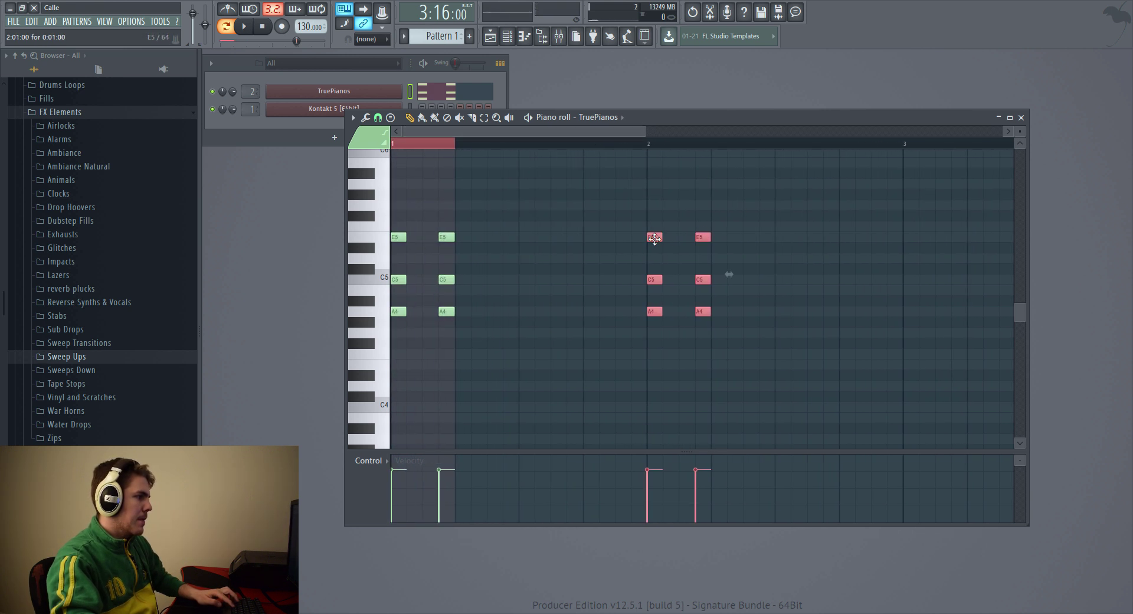
pyautogui.moveTo(654, 237); pyautogui.dragTo(502, 239)
pyautogui.click(503, 239)
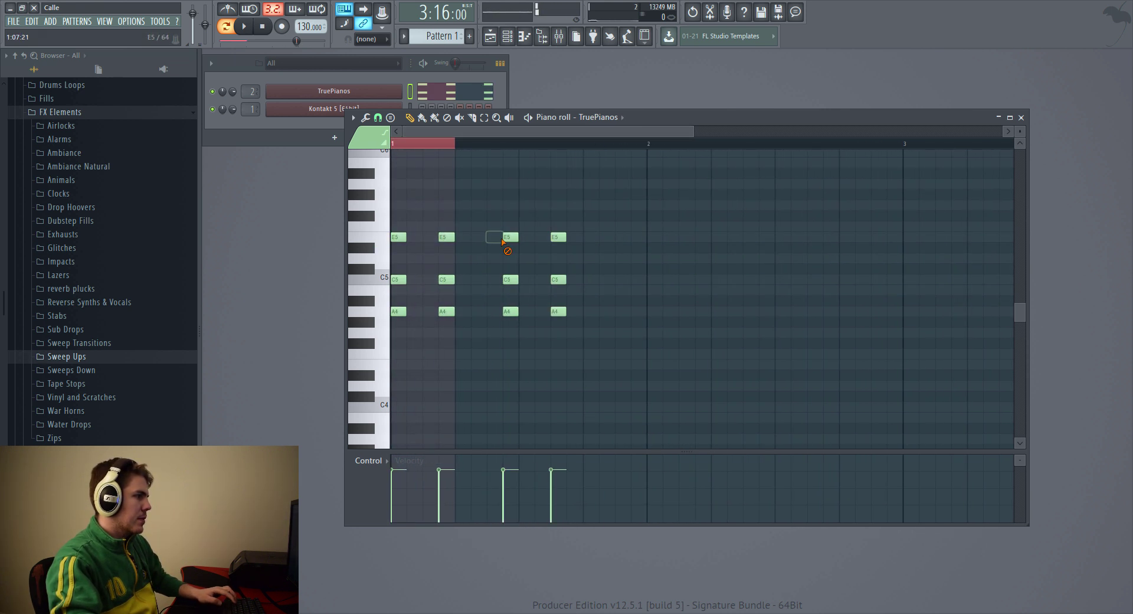
pyautogui.moveTo(596, 201); pyautogui.dragTo(496, 319)
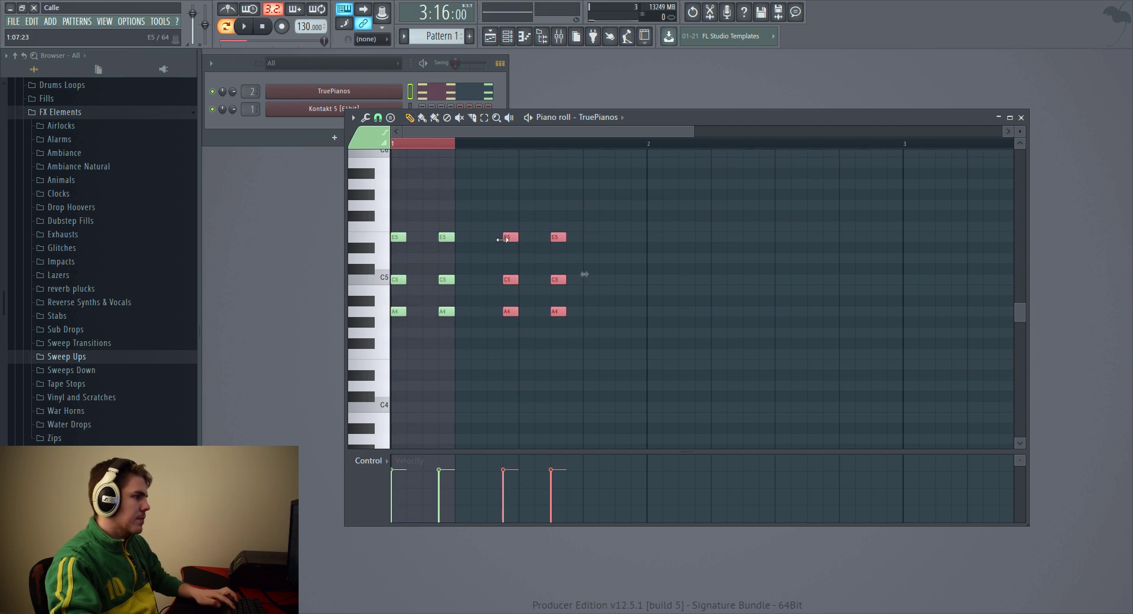
pyautogui.moveTo(505, 238); pyautogui.dragTo(410, 237)
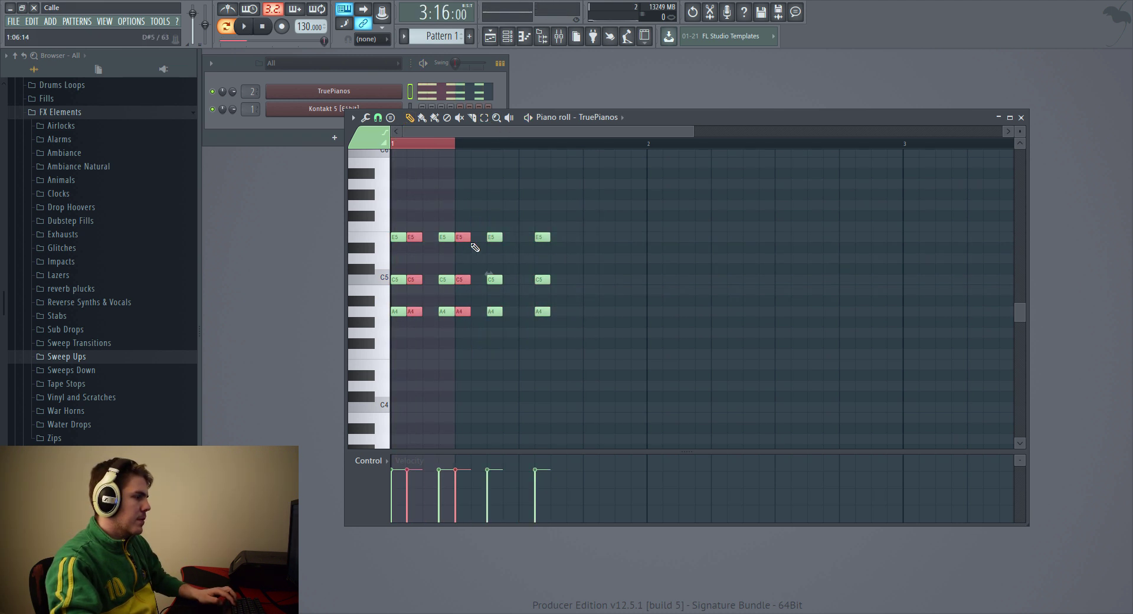
pyautogui.moveTo(511, 239); pyautogui.dragTo(678, 273)
pyautogui.click(647, 234)
pyautogui.hotkey('shift', 'Left')
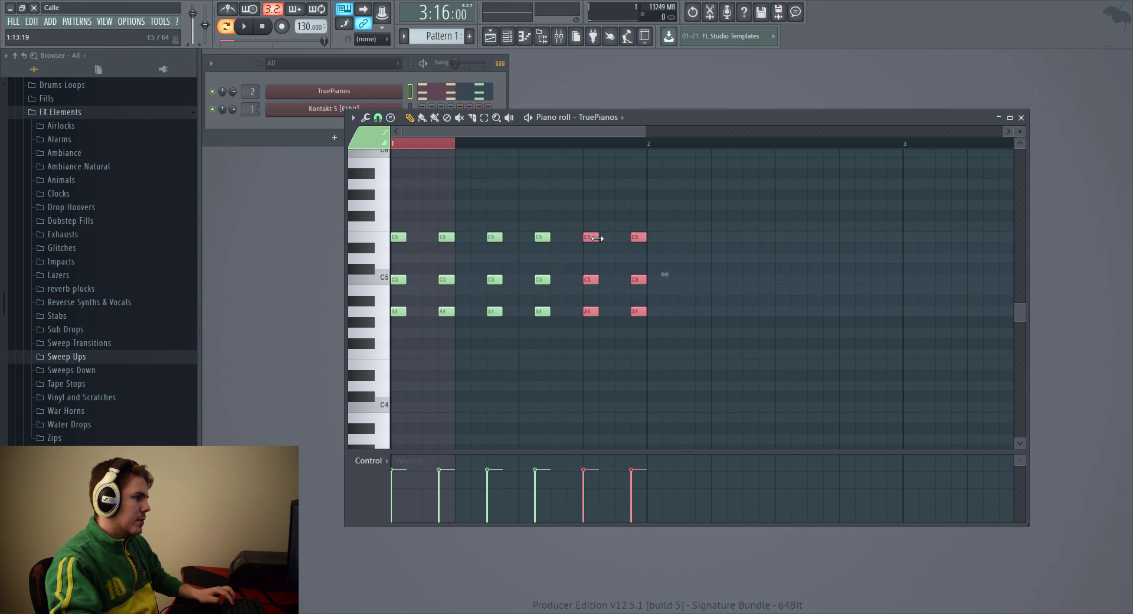
# - Duplicate the last chord of bar 1 and place the copy one step before it, on step 15
pyautogui.hotkey('ctrl', 'd')
pyautogui.moveTo(741, 200); pyautogui.dragTo(611, 318)
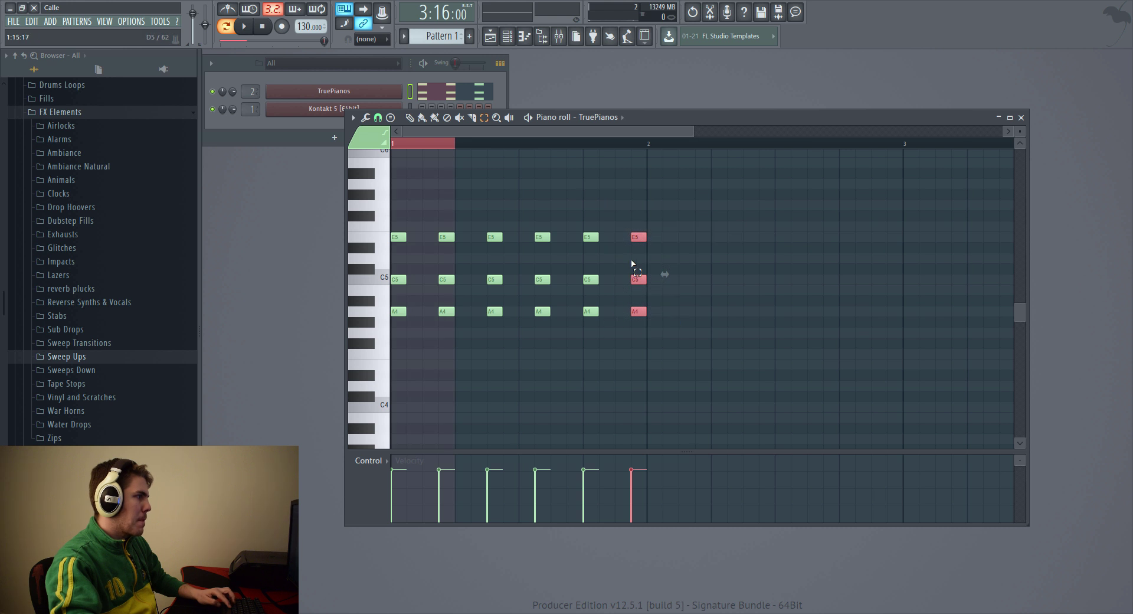
pyautogui.hotkey('ctrl', 'b')
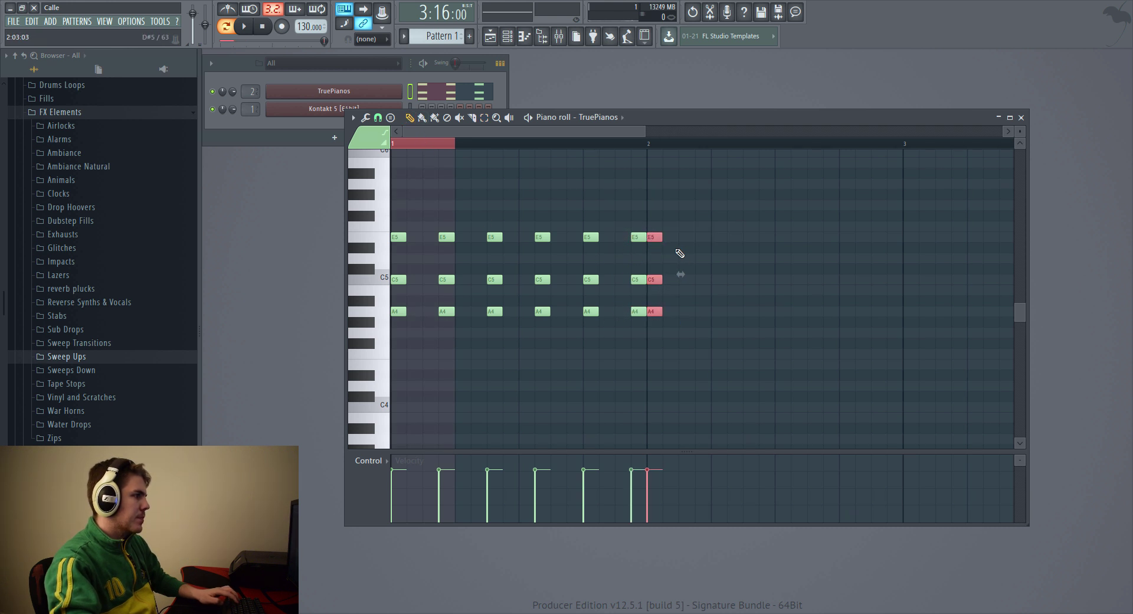
pyautogui.hotkey('shift', 'Left')
pyautogui.hotkey('shift', 'Left')
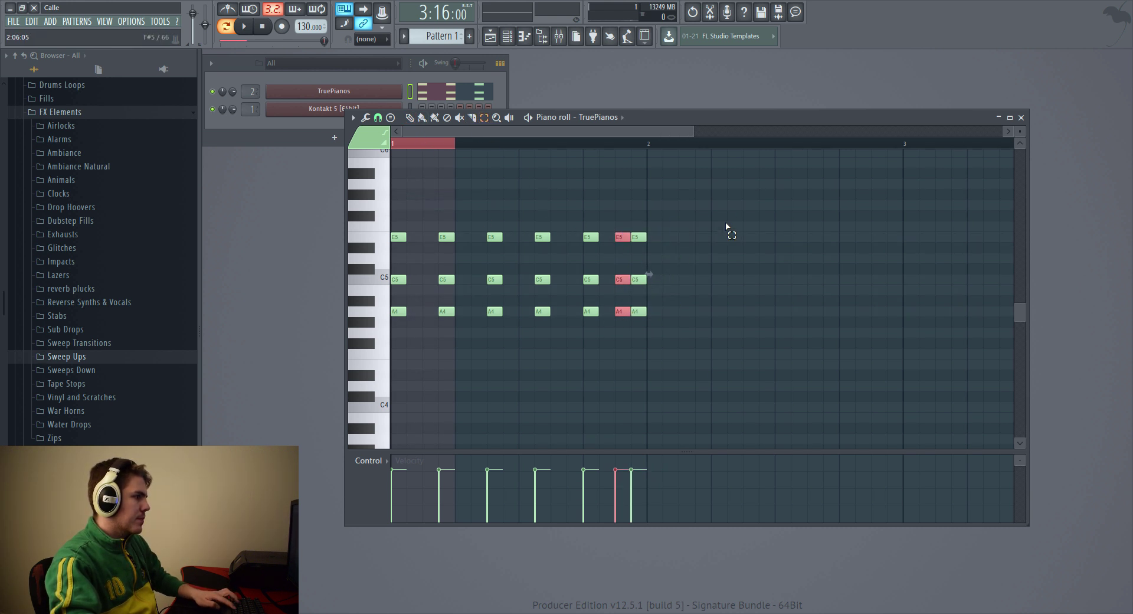
# - Duplicate bar 1's whole chord rhythm into bar 2 and transpose the copy down to F4–G#4–C5
pyautogui.hotkey('ctrl', 'a')
pyautogui.moveTo(479, 133); pyautogui.dragTo(537, 150)
pyautogui.hotkey('ctrl', 'b')
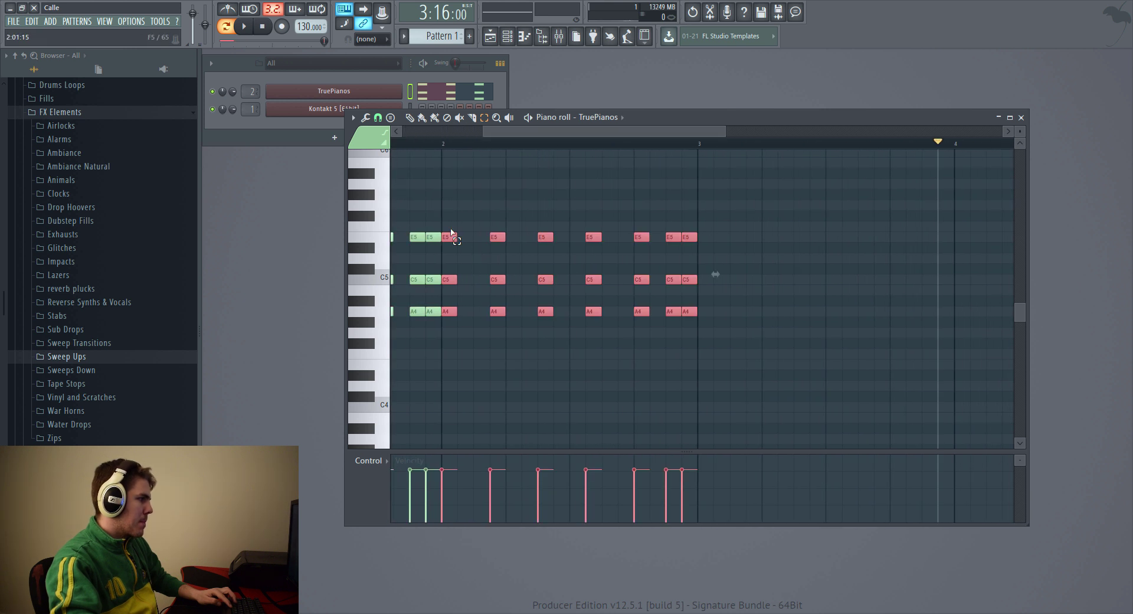
pyautogui.moveTo(449, 235); pyautogui.dragTo(466, 278)
pyautogui.hotkey('ctrl', 'd')
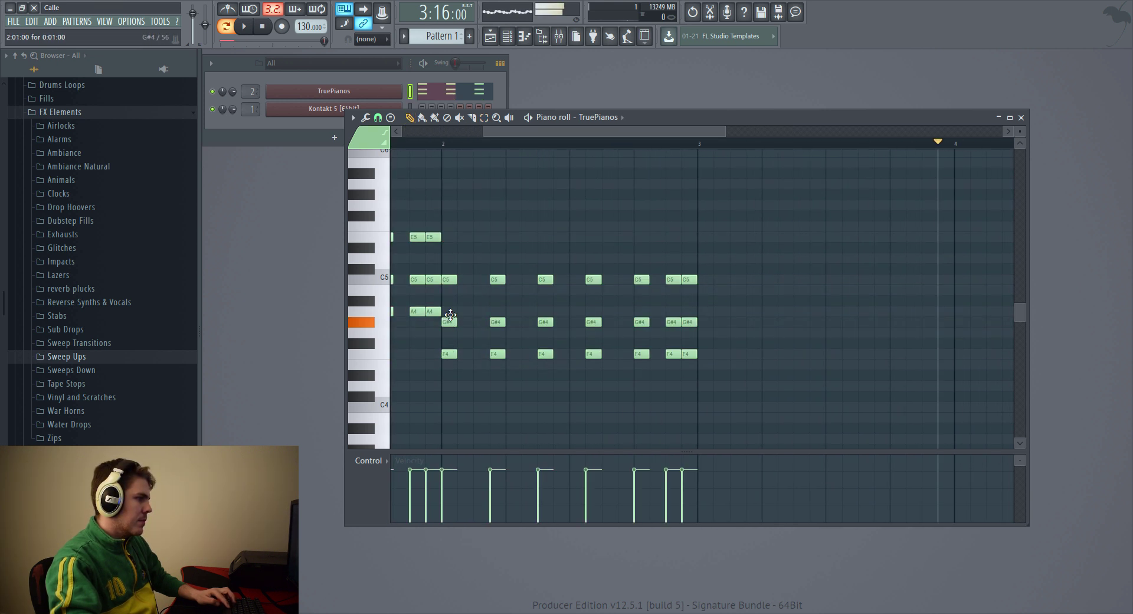
# - Change the middle note of every chord in bar 2 from G#4 to A4
pyautogui.moveTo(451, 315); pyautogui.dragTo(498, 312)
pyautogui.click(545, 311)
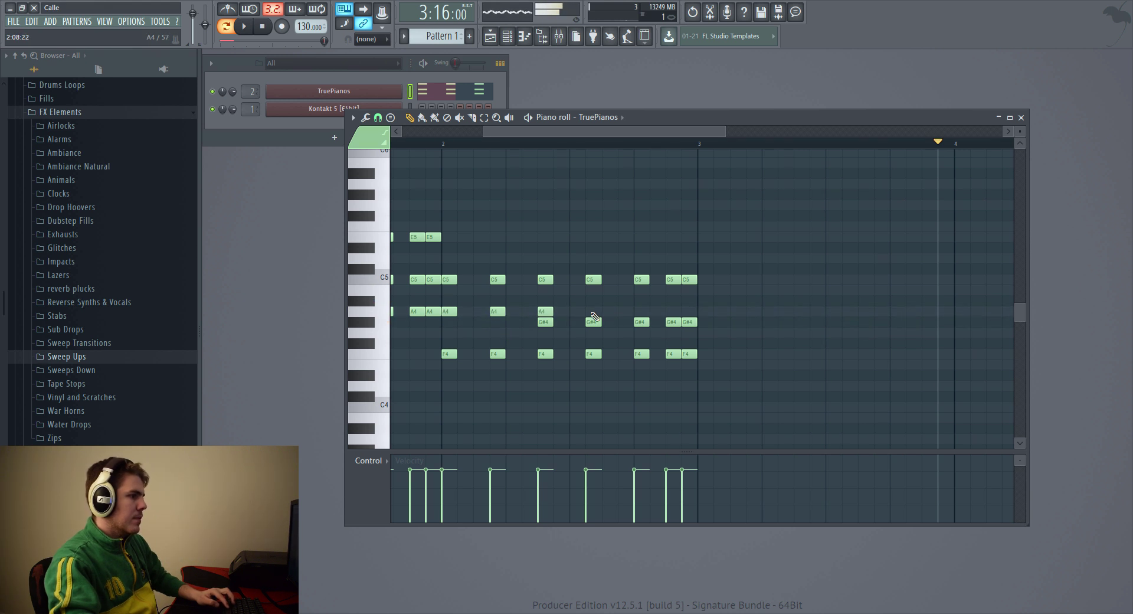
pyautogui.click(593, 312)
pyautogui.click(641, 312)
pyautogui.click(687, 311)
pyautogui.rightClick(681, 322)
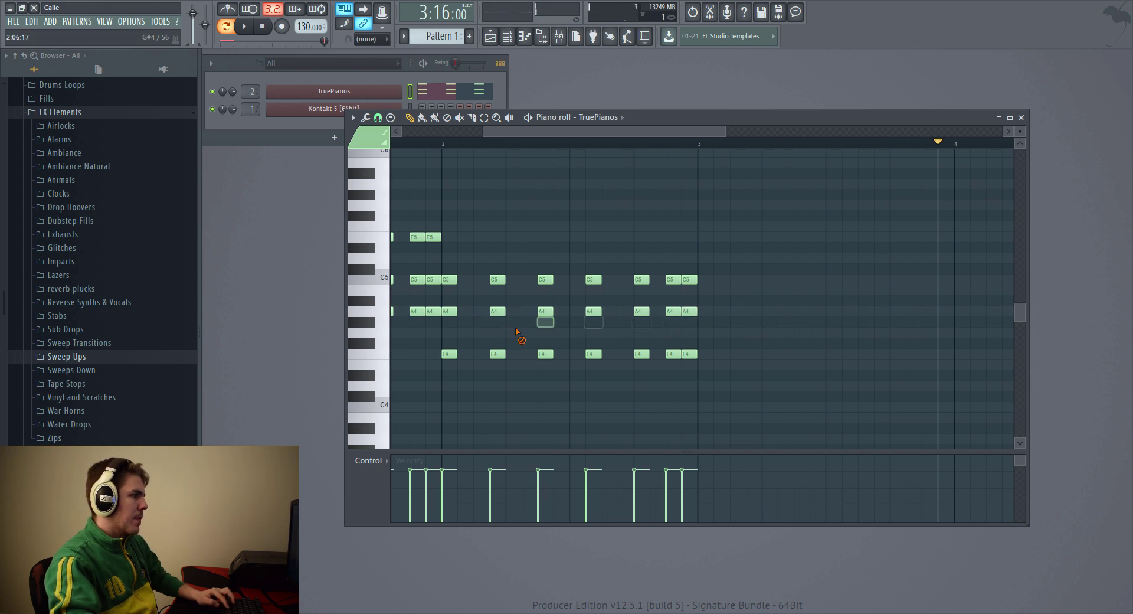
# - Paste the A4–C5–E5 chord rhythm into bar 3 and transpose it up to C5–D#5–G5
pyautogui.hscroll(4, 539, 144)
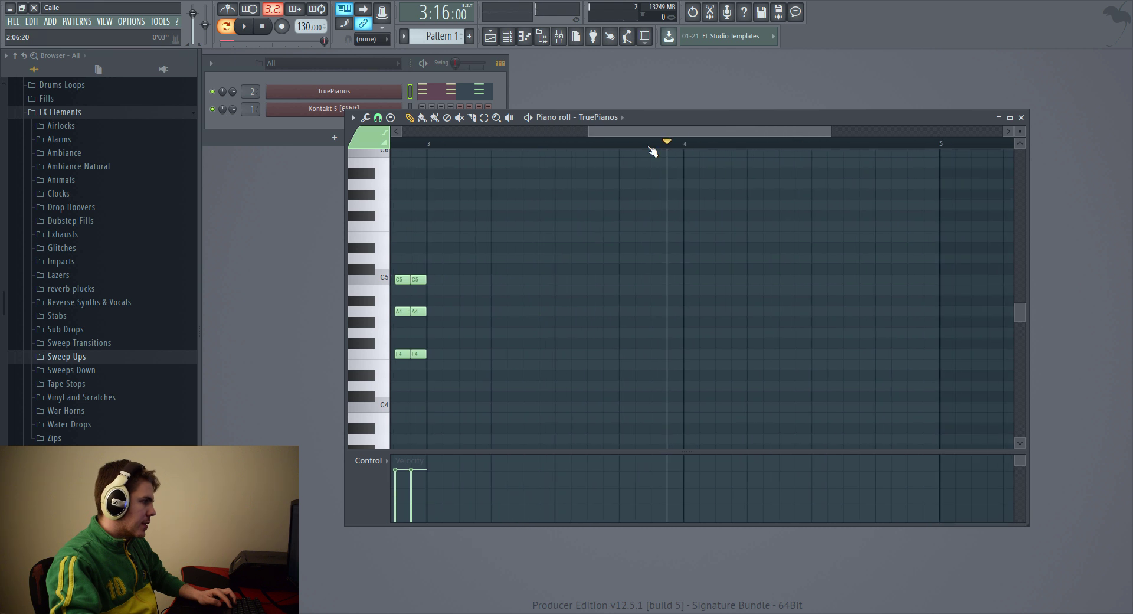
pyautogui.hotkey('ctrl', 'v')
pyautogui.moveTo(435, 298); pyautogui.dragTo(439, 266)
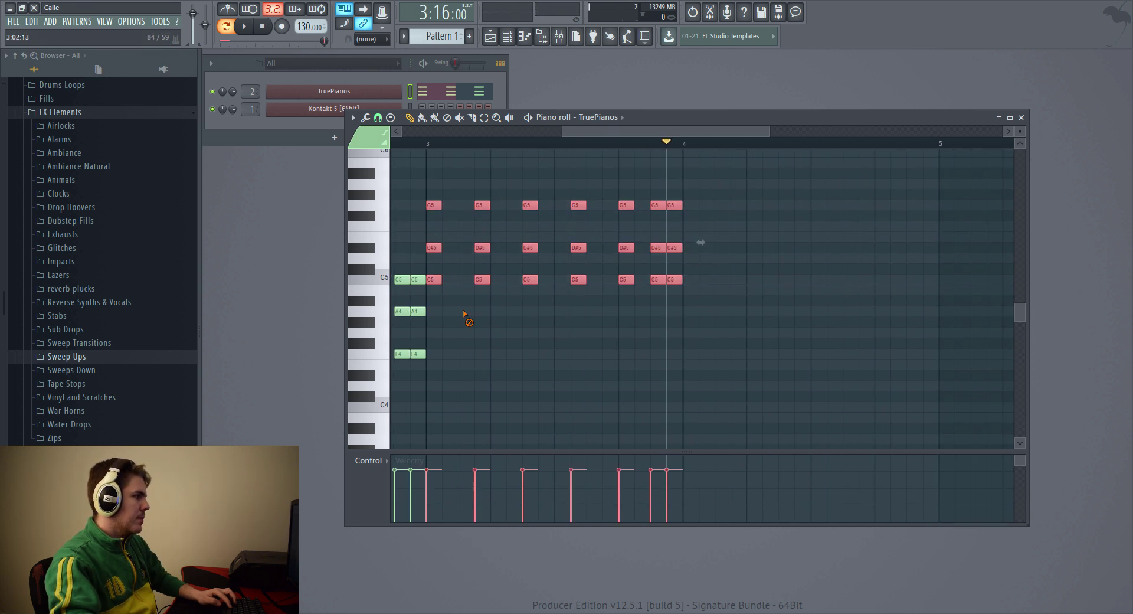
pyautogui.click(442, 258)
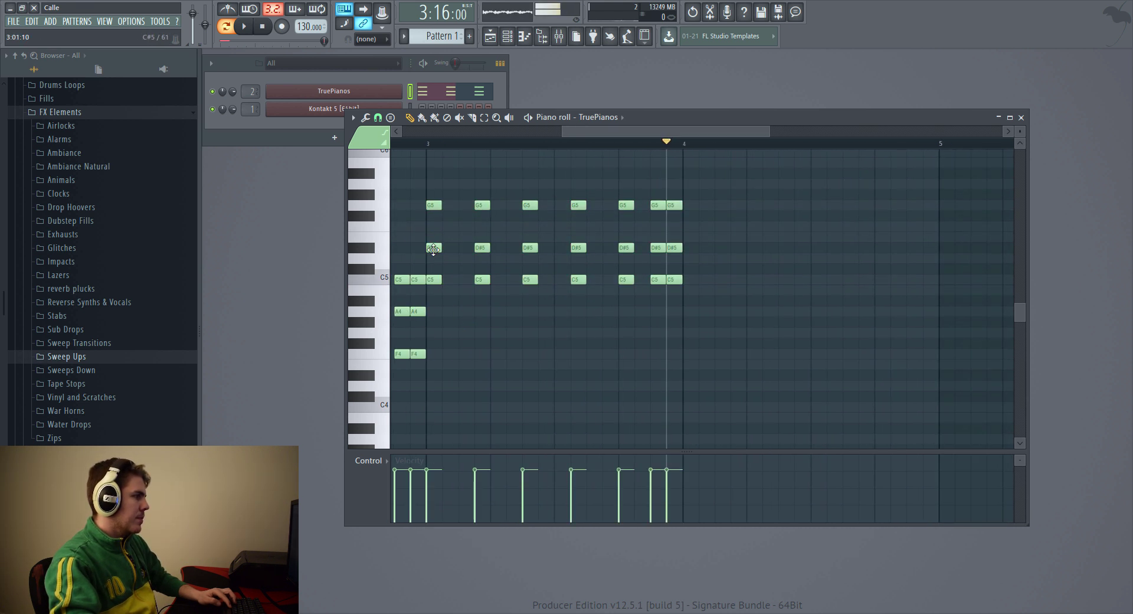
# - Raise the middle note of every chord in bar 3 from D#5 to E5
pyautogui.click(433, 238)
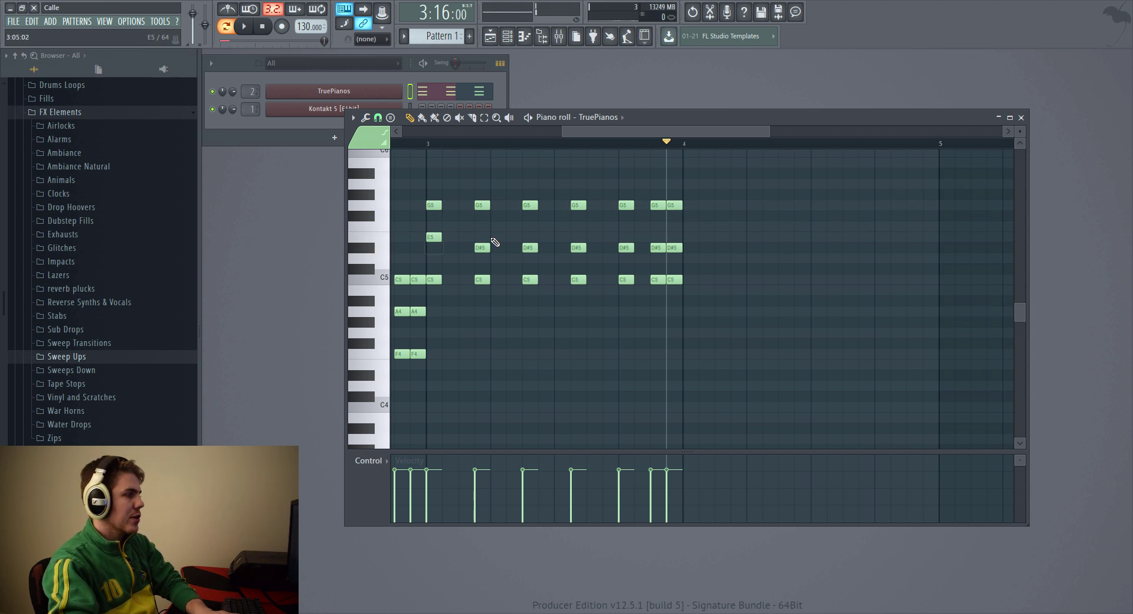
pyautogui.moveTo(482, 247); pyautogui.dragTo(483, 237)
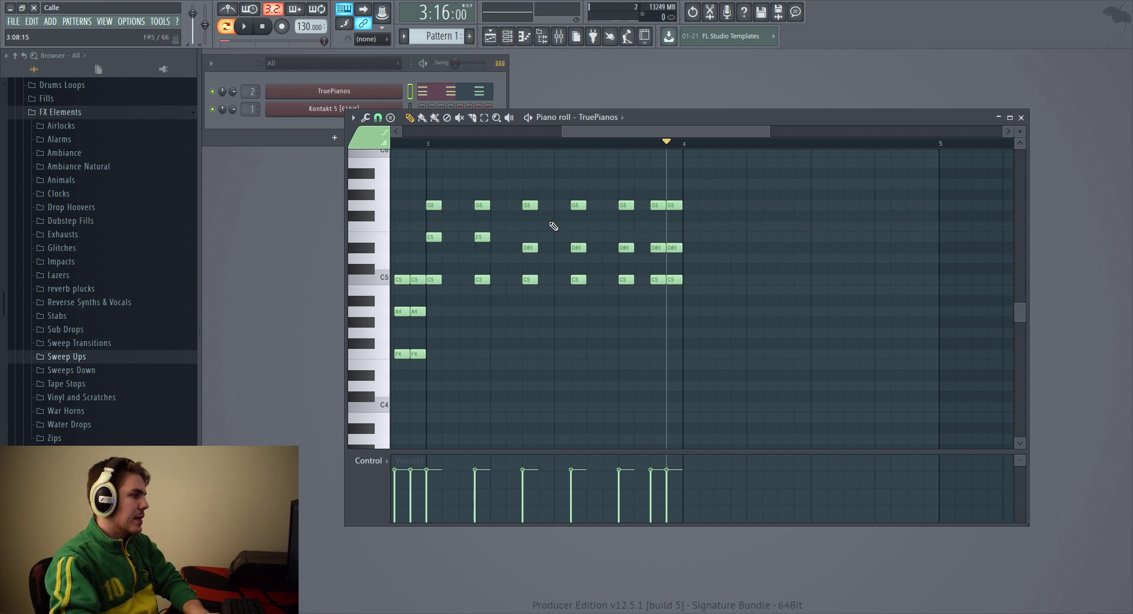
pyautogui.moveTo(530, 242); pyautogui.dragTo(530, 237)
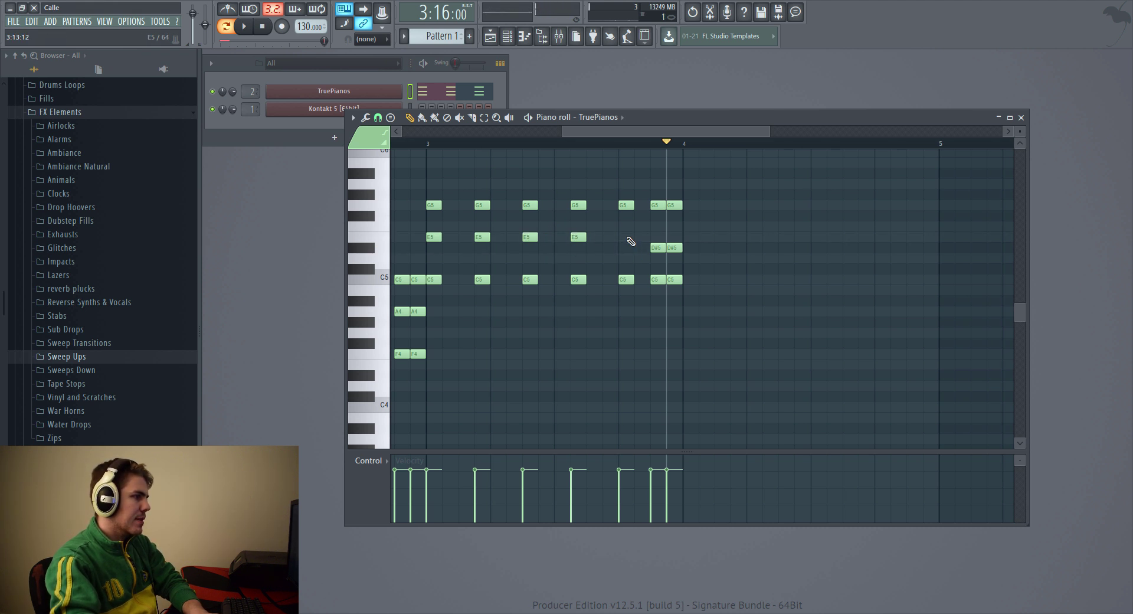
pyautogui.moveTo(650, 246); pyautogui.dragTo(677, 237)
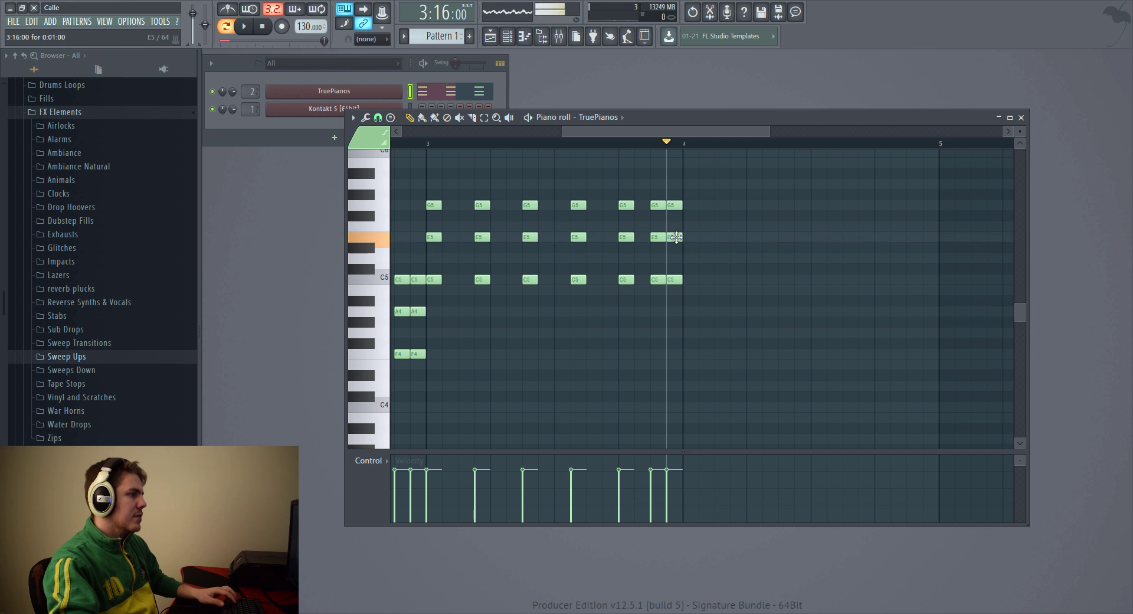
# - Paste the A4–C5–E5 chord rhythm into bar 4 and transpose it down to G4–A#4–D5
pyautogui.scroll(-3, 668, 245)
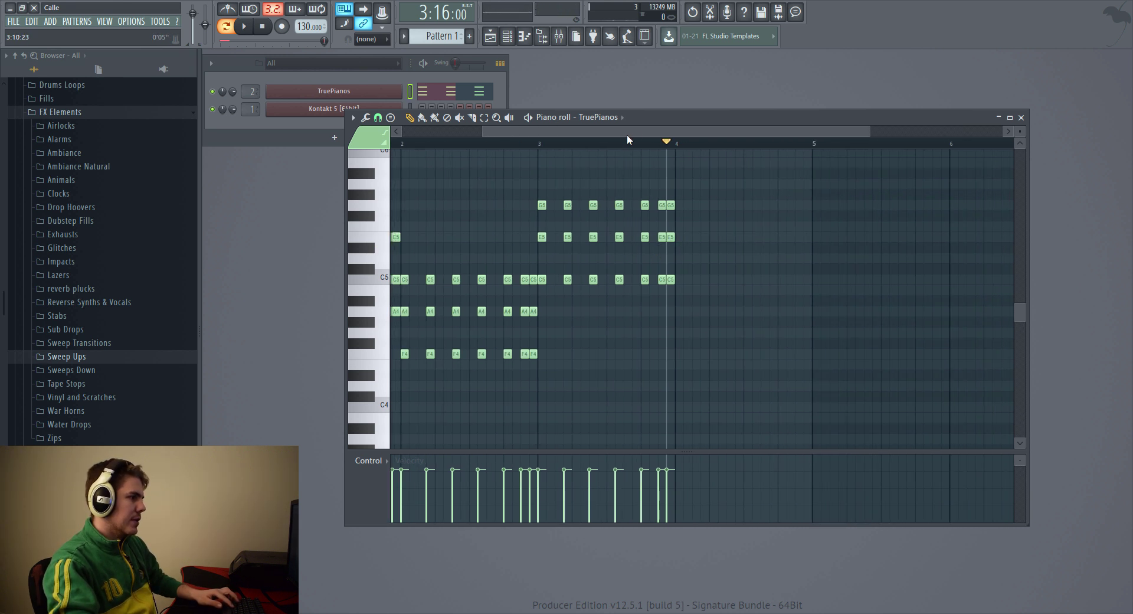
pyautogui.hscroll(2, 708, 220)
pyautogui.scroll(3, 658, 224)
pyautogui.moveTo(725, 135); pyautogui.dragTo(670, 130)
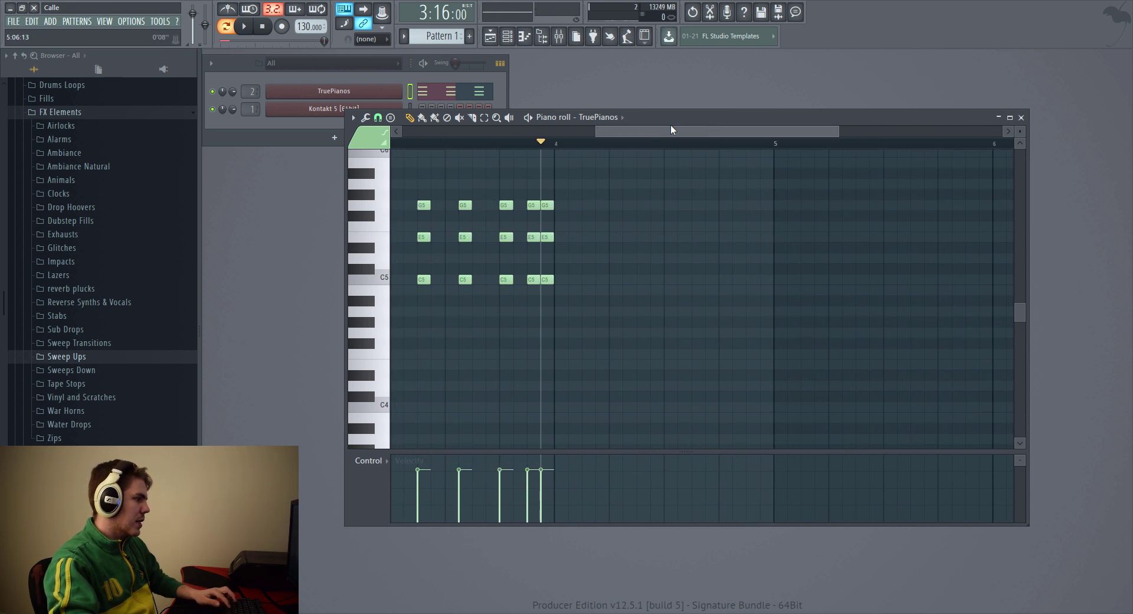
pyautogui.scroll(2, 700, 197)
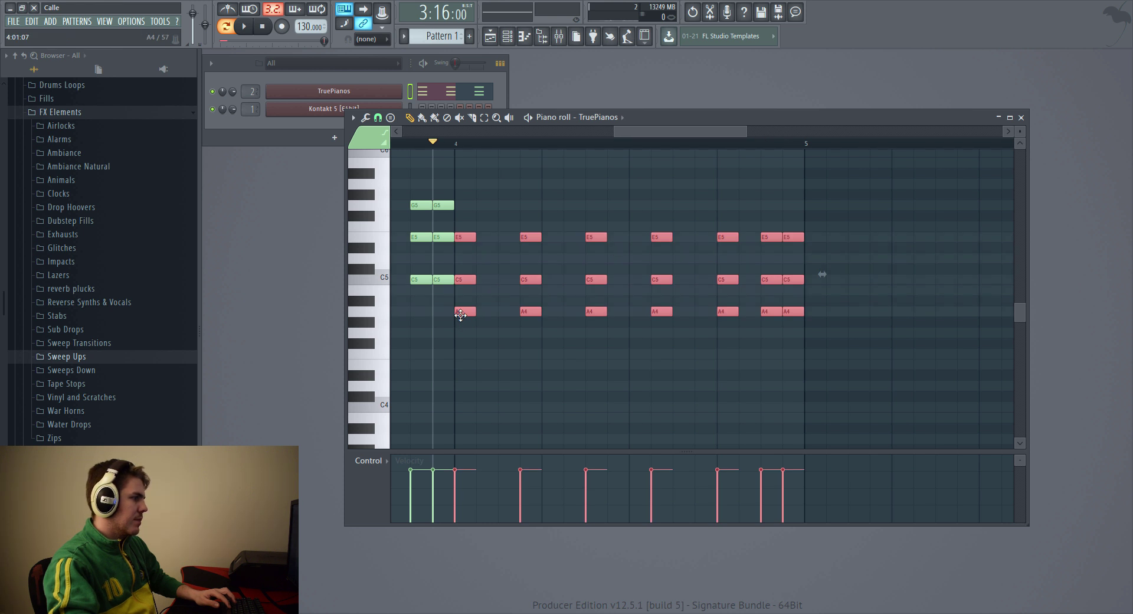
pyautogui.moveTo(460, 316); pyautogui.dragTo(467, 291)
pyautogui.click(470, 335)
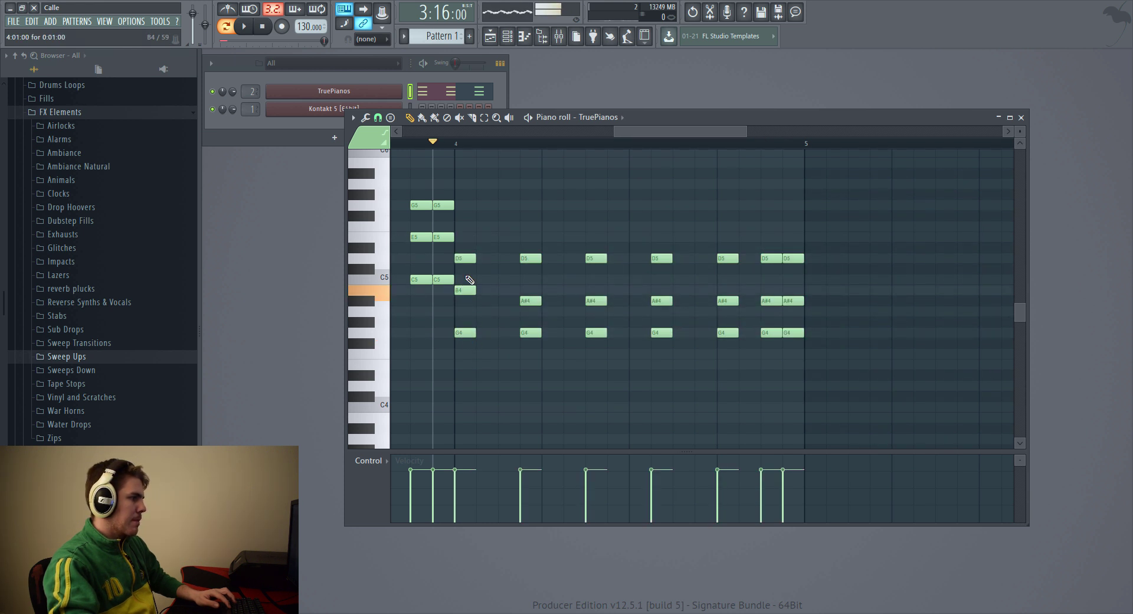
# - Change the middle note of bar 4's chords from A#4 to B4, removing the leftover A#4 notes
pyautogui.rightClick(466, 269)
pyautogui.moveTo(537, 301); pyautogui.dragTo(603, 291)
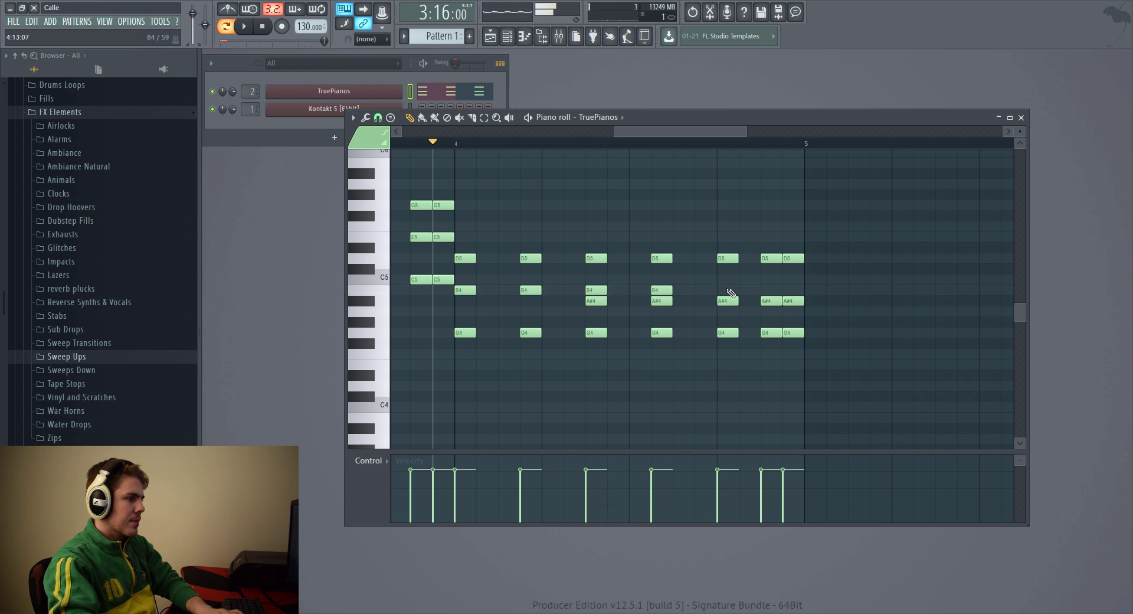
pyautogui.moveTo(765, 292); pyautogui.dragTo(766, 290)
pyautogui.rightClick(791, 301)
pyautogui.rightClick(769, 301)
pyautogui.rightClick(661, 301)
pyautogui.rightClick(596, 300)
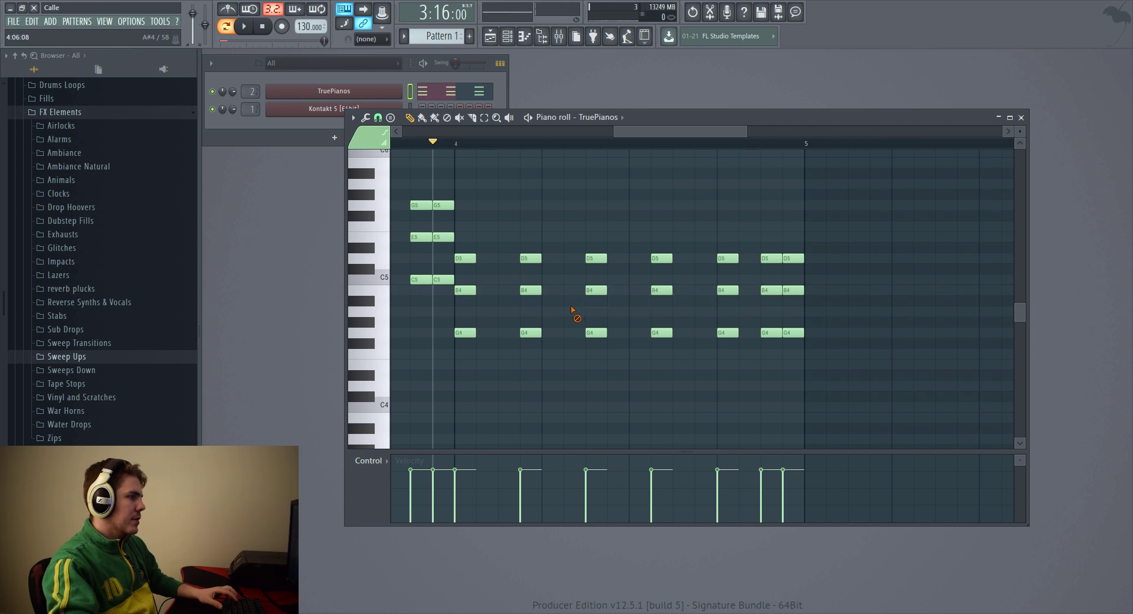
# - Add a low E4 under the first chord of bar 1 and a low B3 under the first chord of bar 2
pyautogui.moveTo(661, 131); pyautogui.dragTo(454, 129)
pyautogui.scroll(-2, 401, 342)
pyautogui.click(394, 300)
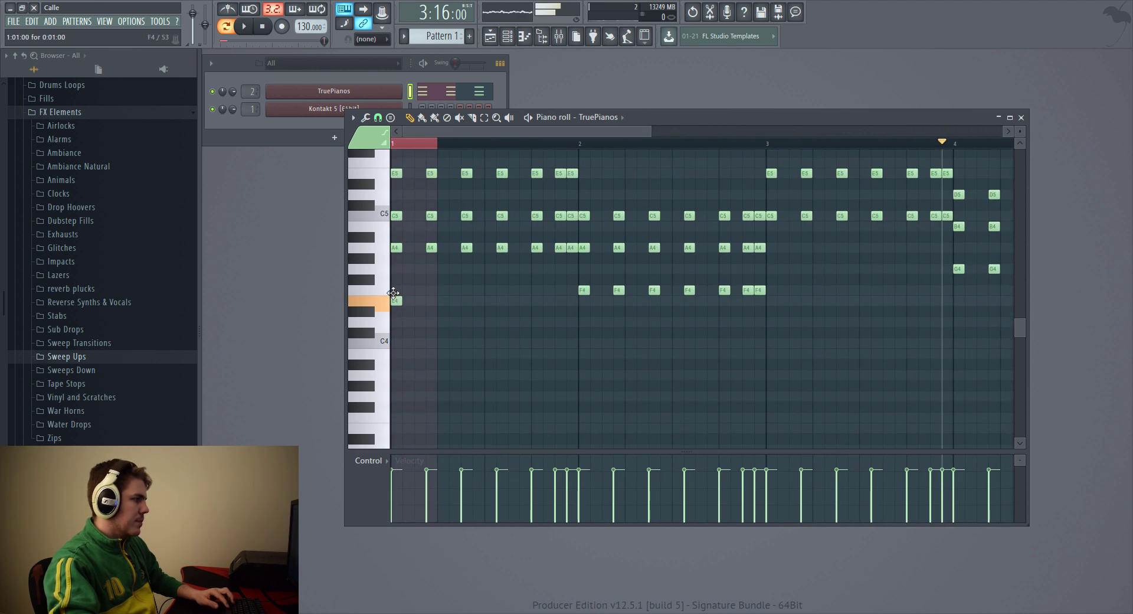
pyautogui.click(586, 342)
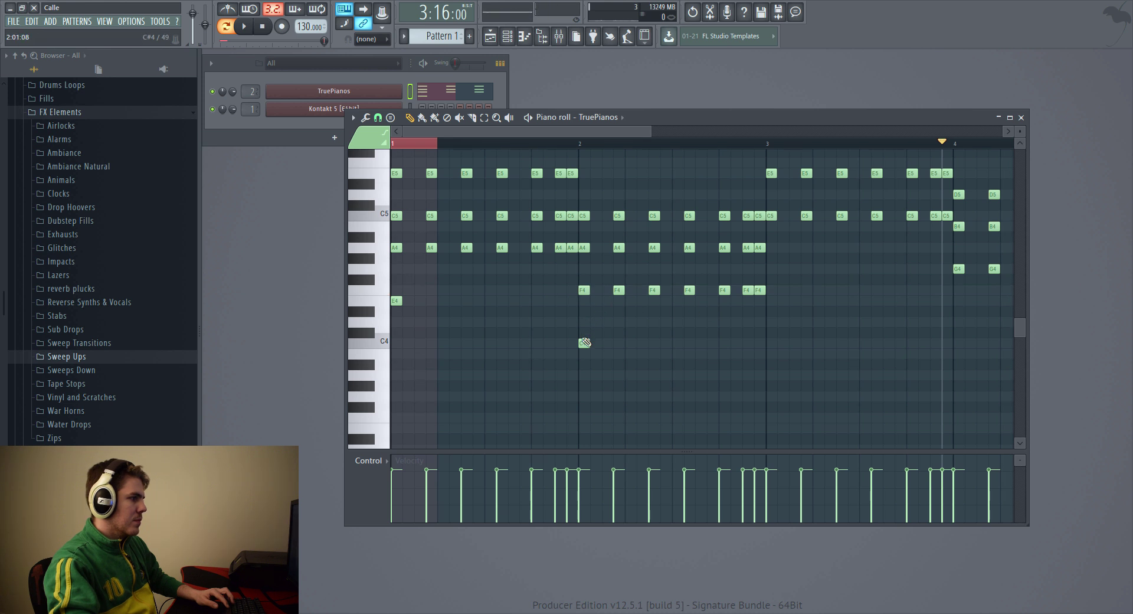
pyautogui.moveTo(579, 325); pyautogui.dragTo(584, 362)
pyautogui.click(584, 289)
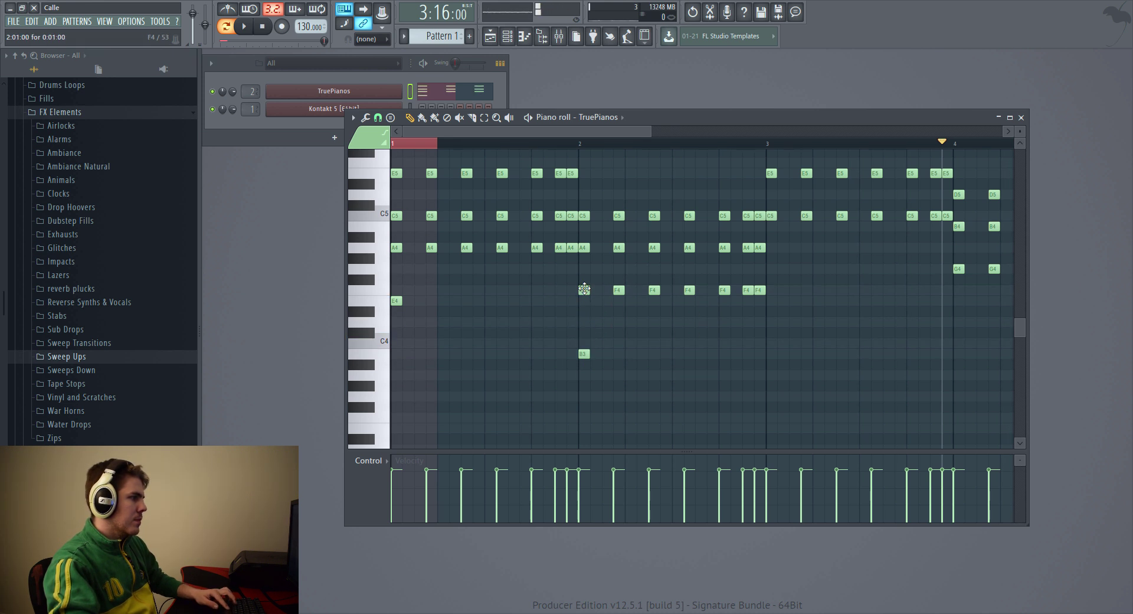
# - Add E4 notes under all the remaining chords of bar 1
pyautogui.hotkey('ctrl', 'a')
pyautogui.scroll(3, 435, 354)
pyautogui.click(443, 396)
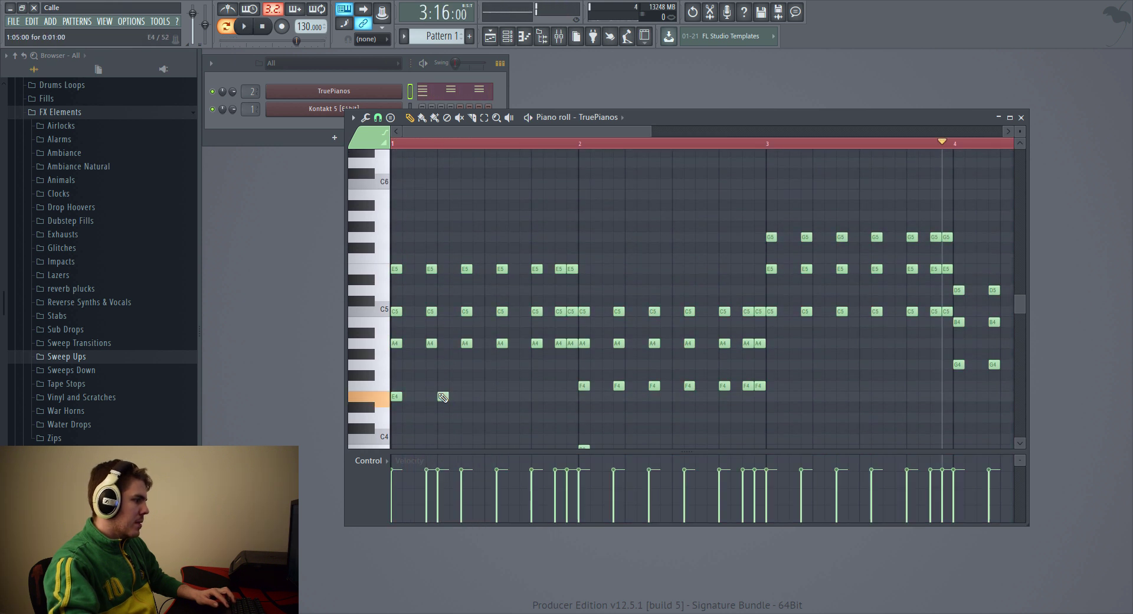
pyautogui.click(478, 397)
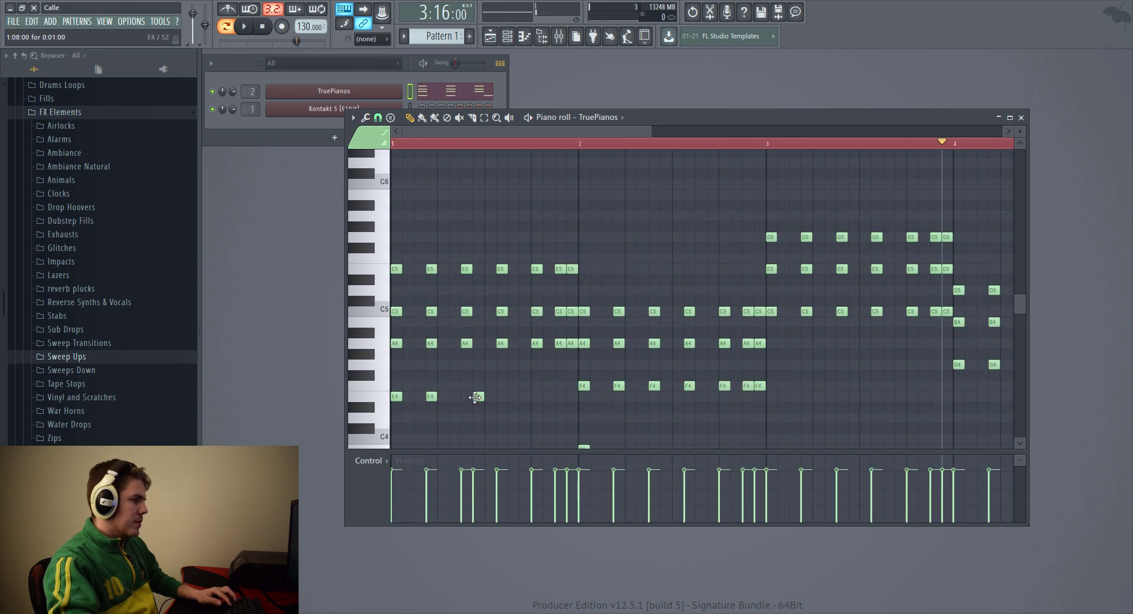
pyautogui.moveTo(476, 397); pyautogui.dragTo(465, 397)
pyautogui.click(501, 396)
pyautogui.click(536, 397)
pyautogui.click(560, 396)
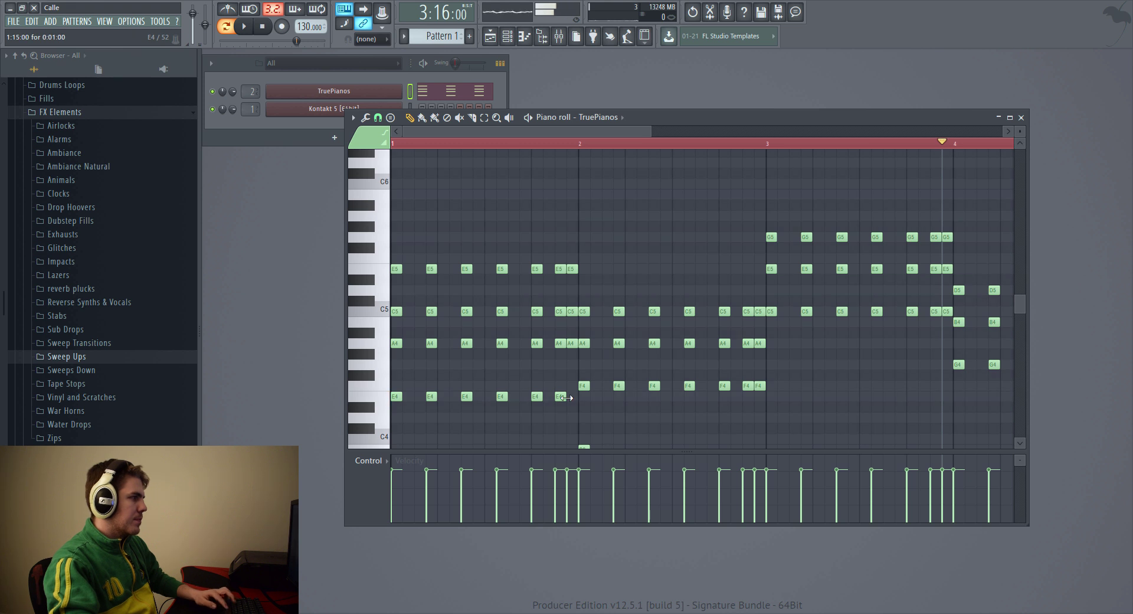
pyautogui.click(571, 396)
# - Play the pattern from the start, stop it in bar 2, and raise that bar's lowest note to C4
pyautogui.press('space')
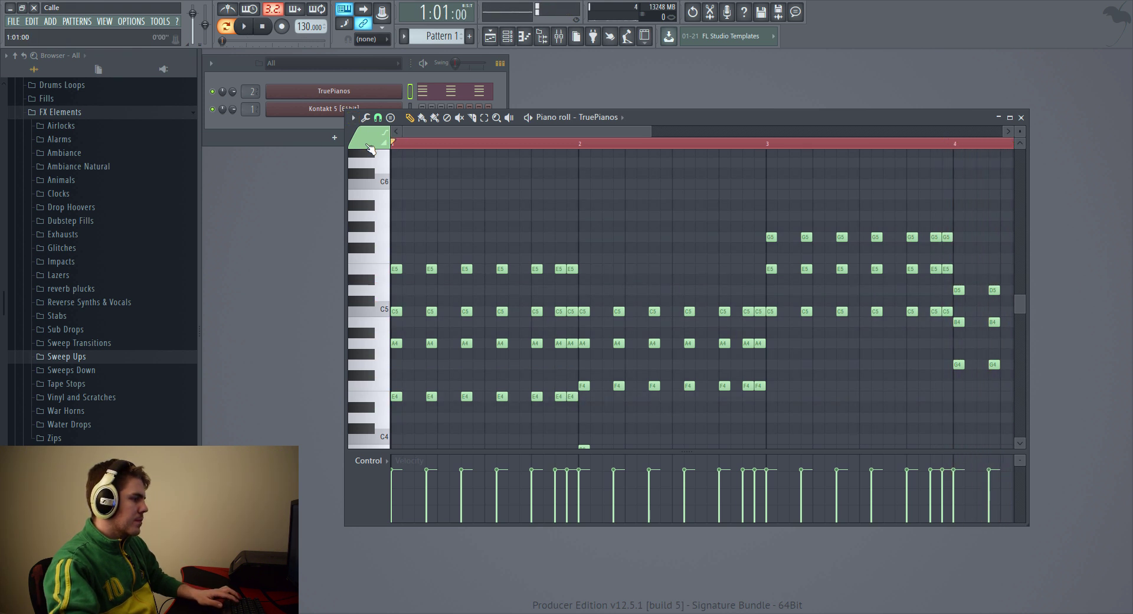
pyautogui.keyDown('ctrl'); pyautogui.scroll(-2, 620, 208); pyautogui.keyUp('ctrl')
pyautogui.scroll(-3, 685, 352)
pyautogui.keyDown('ctrl'); pyautogui.scroll(2, 561, 341); pyautogui.keyUp('ctrl')
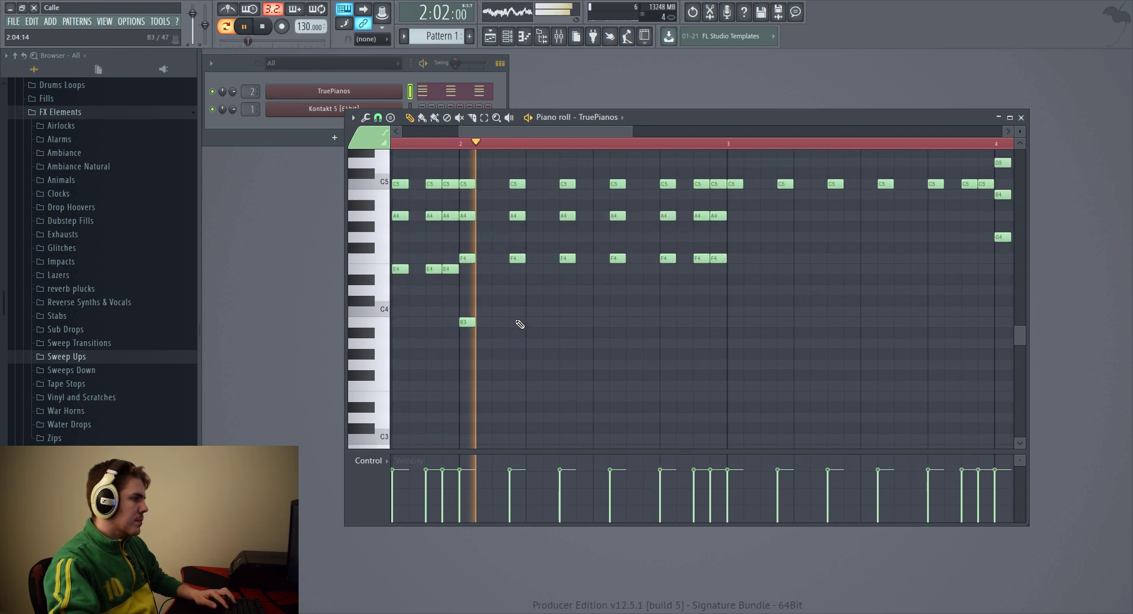
pyautogui.press('space')
pyautogui.moveTo(466, 313); pyautogui.dragTo(466, 311)
# - Add C4 notes under all the remaining chords of bar 2 and play the pattern
pyautogui.click(516, 311)
pyautogui.press('space')
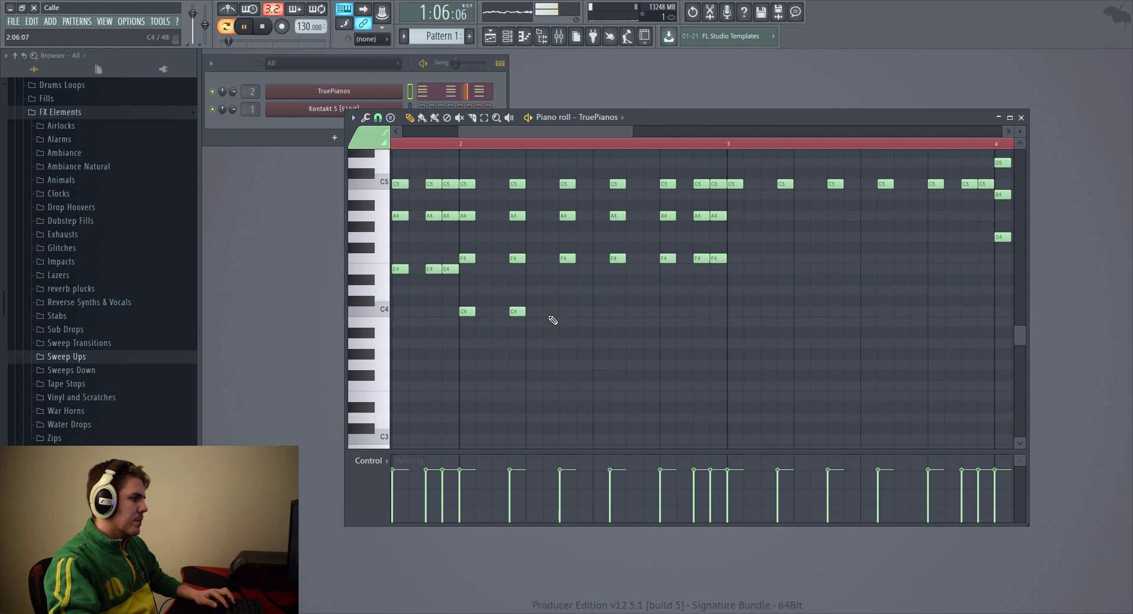
pyautogui.click(566, 311)
pyautogui.click(615, 311)
pyautogui.click(664, 311)
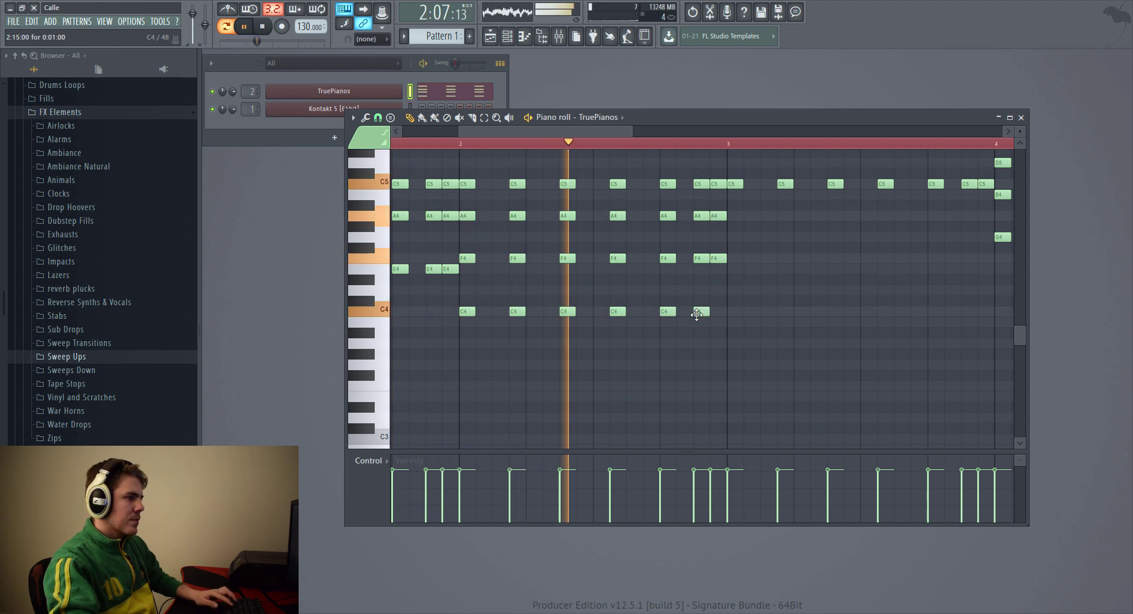
pyautogui.click(698, 311)
pyautogui.click(714, 311)
# - Stop playback and add a low G4 note under the first chord of bar 3
pyautogui.keyDown('ctrl'); pyautogui.scroll(2, 785, 333); pyautogui.keyUp('ctrl')
pyautogui.press('space')
pyautogui.scroll(3, 791, 333)
pyautogui.keyDown('ctrl'); pyautogui.scroll(-1, 768, 355); pyautogui.keyUp('ctrl')
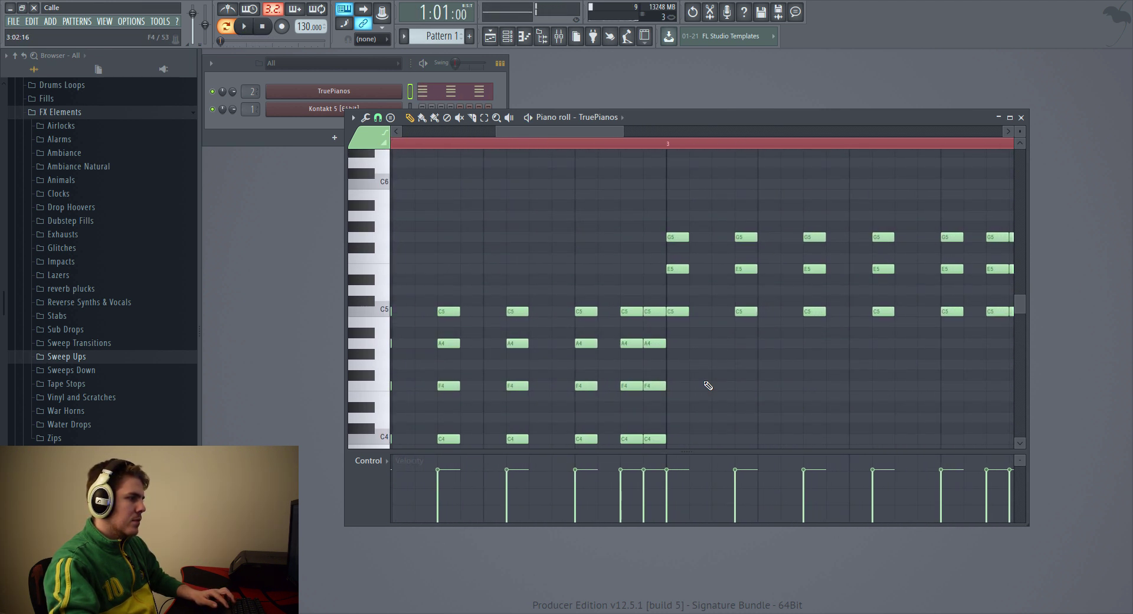
pyautogui.moveTo(678, 384); pyautogui.dragTo(679, 396)
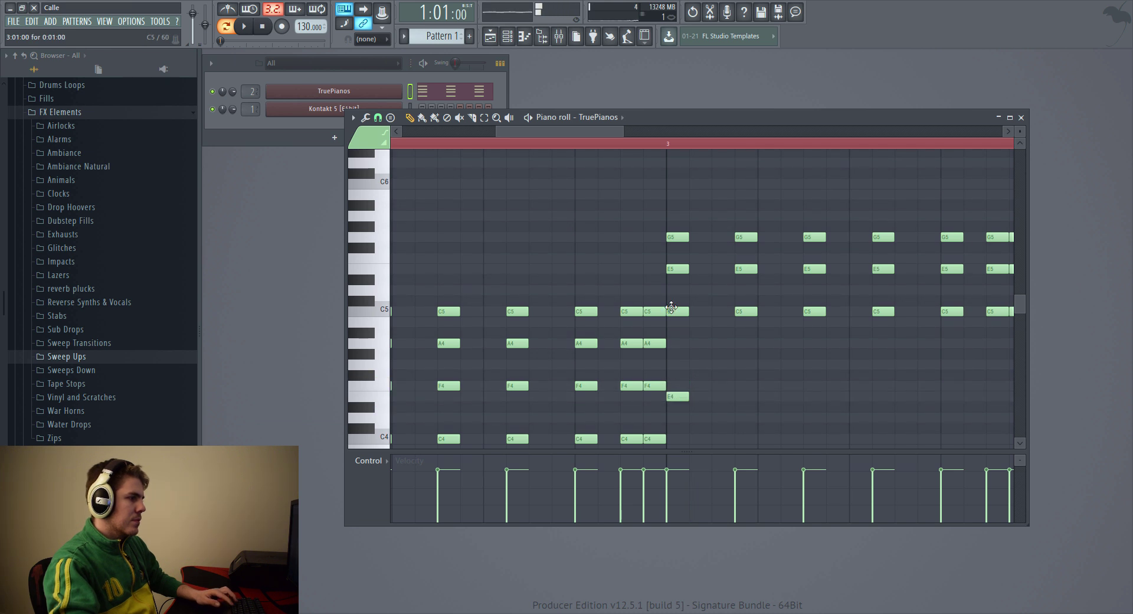
pyautogui.scroll(-2, 687, 331)
pyautogui.keyDown('ctrl'); pyautogui.scroll(1, 678, 328); pyautogui.keyUp('ctrl')
pyautogui.moveTo(678, 330); pyautogui.dragTo(679, 299)
pyautogui.click(679, 248)
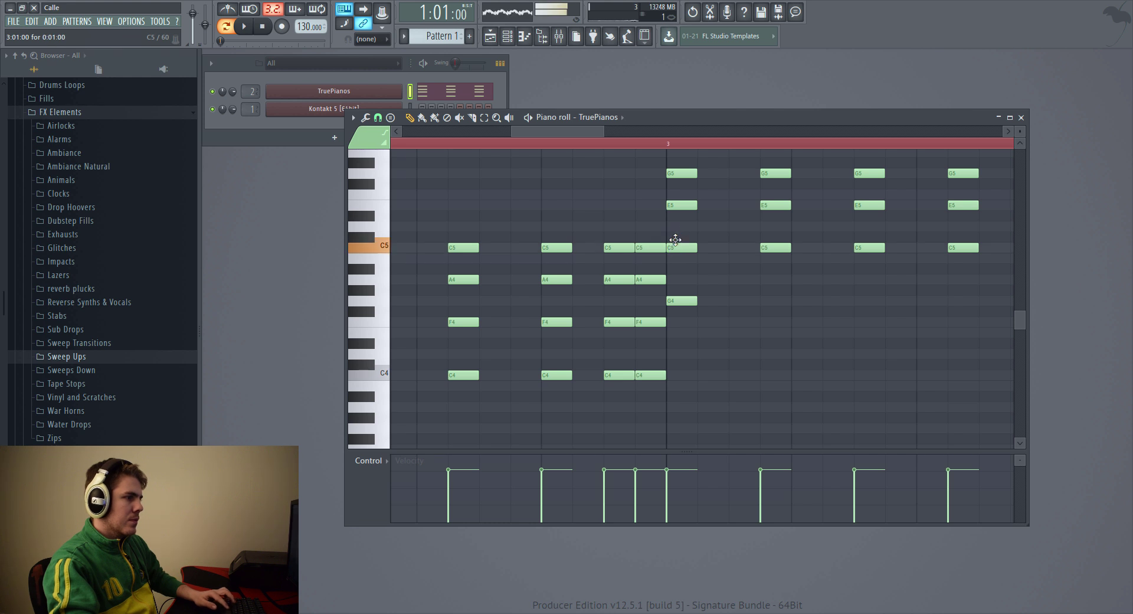
# - Add G4 notes under all the remaining chords of bar 3, playing the pattern meanwhile
pyautogui.keyDown('ctrl'); pyautogui.scroll(-2, 797, 324); pyautogui.keyUp('ctrl')
pyautogui.click(779, 299)
pyautogui.press('space')
pyautogui.keyDown('ctrl'); pyautogui.scroll(-2, 826, 314); pyautogui.keyUp('ctrl')
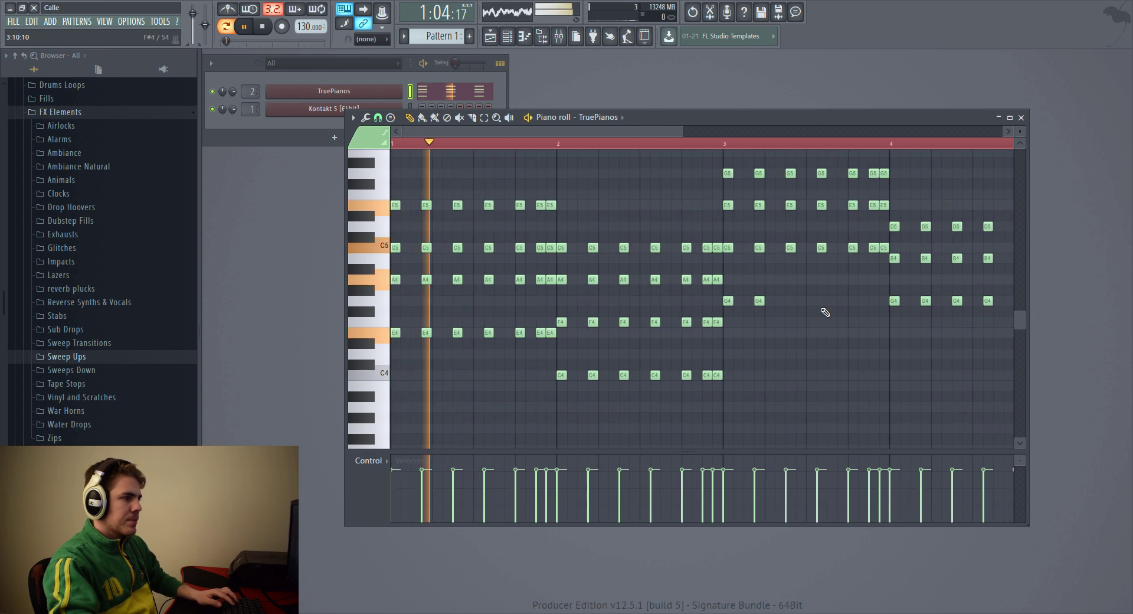
pyautogui.click(791, 301)
pyautogui.click(820, 300)
pyautogui.click(851, 301)
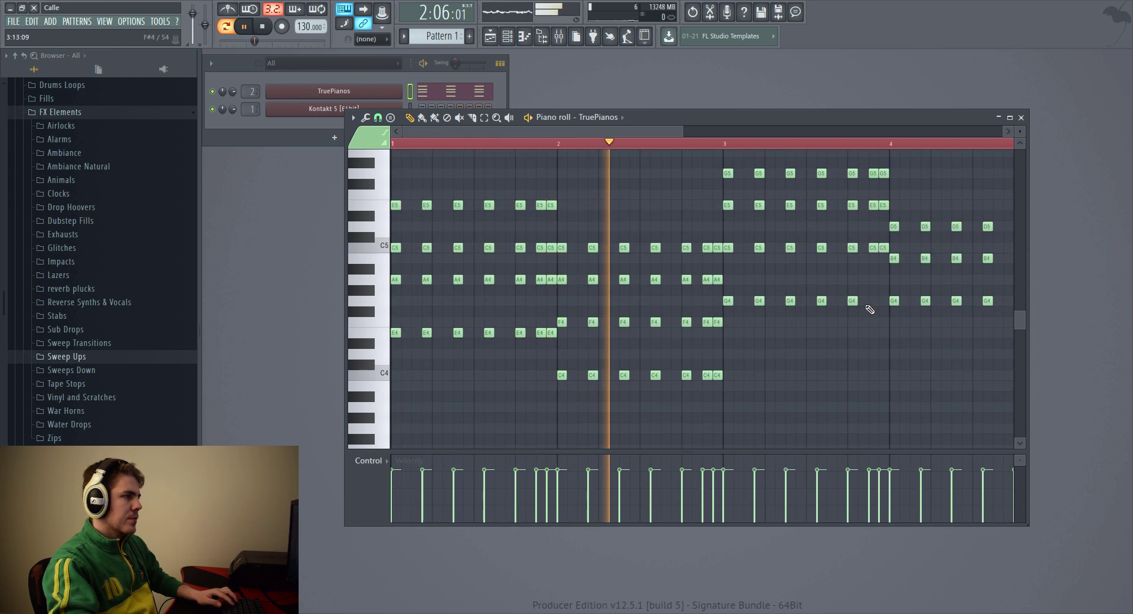
pyautogui.click(873, 301)
pyautogui.click(883, 301)
# - Stop playback and add D4 notes under the first two chords of bar 4
pyautogui.keyDown('ctrl'); pyautogui.scroll(2, 738, 171); pyautogui.keyUp('ctrl')
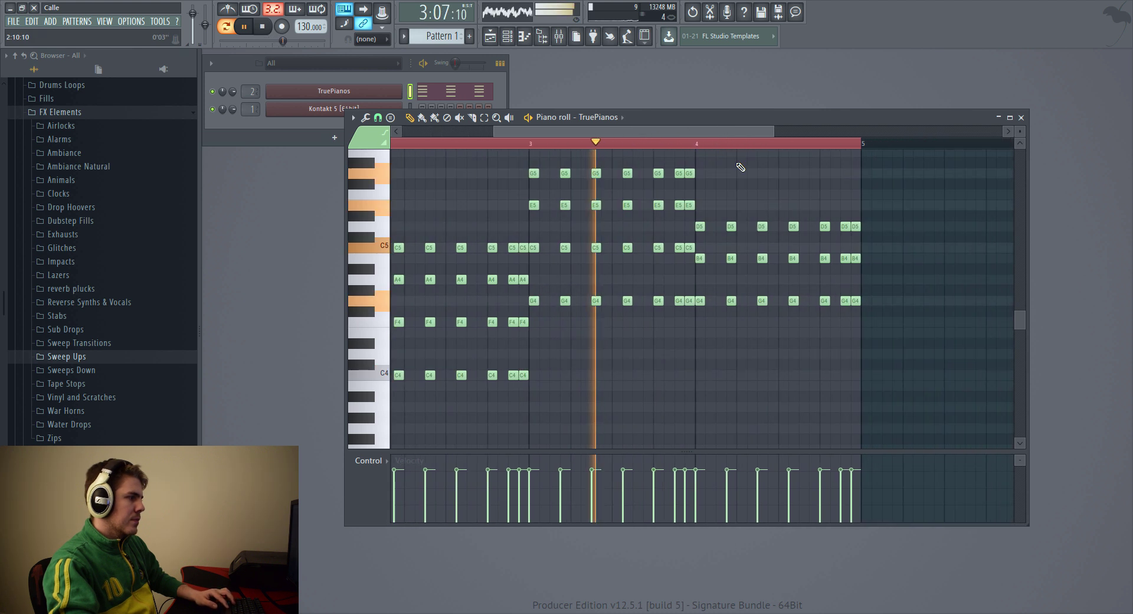
pyautogui.keyDown('ctrl'); pyautogui.scroll(1, 702, 392); pyautogui.keyUp('ctrl')
pyautogui.press('space')
pyautogui.click(641, 363)
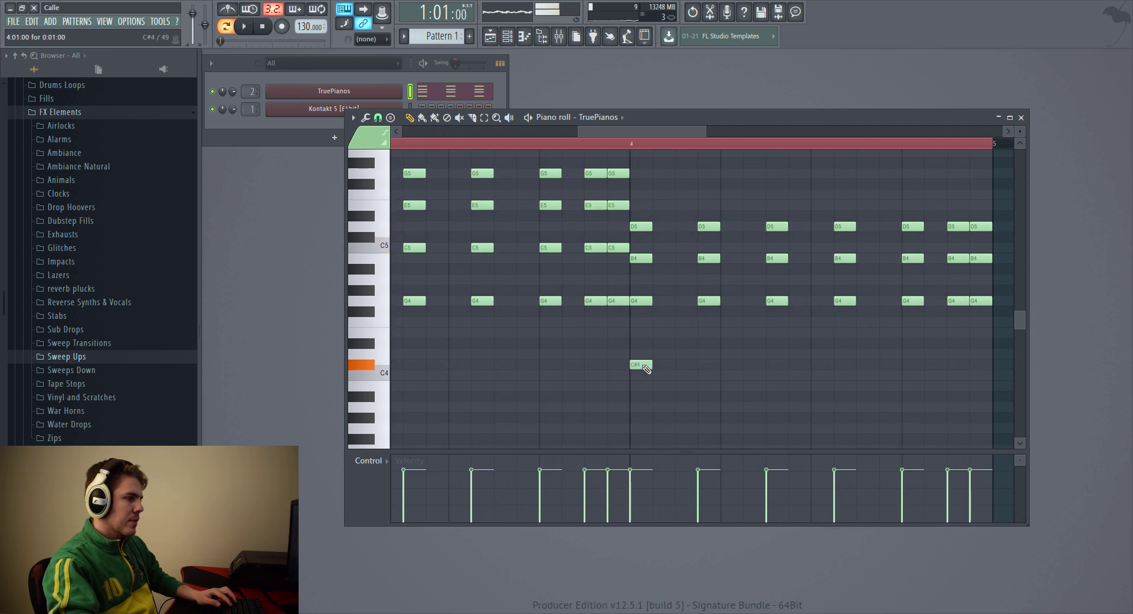
pyautogui.moveTo(641, 364); pyautogui.dragTo(707, 354)
pyautogui.click(684, 354)
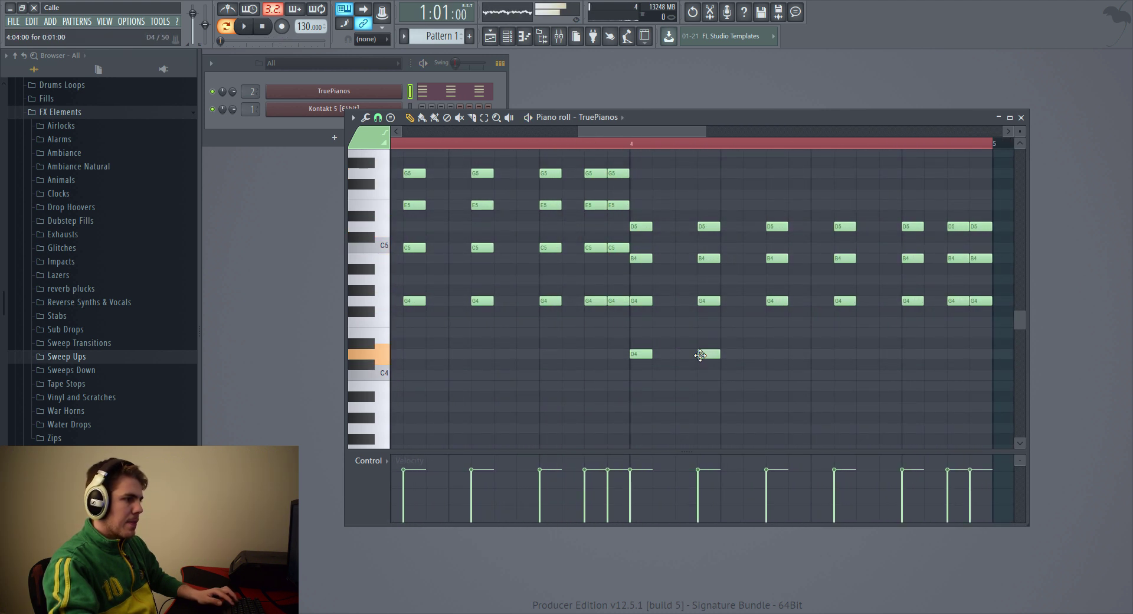
# - Add D4 notes under the remaining five chords of bar 4
pyautogui.click(776, 354)
pyautogui.click(826, 354)
pyautogui.moveTo(842, 357); pyautogui.dragTo(849, 355)
pyautogui.click(888, 354)
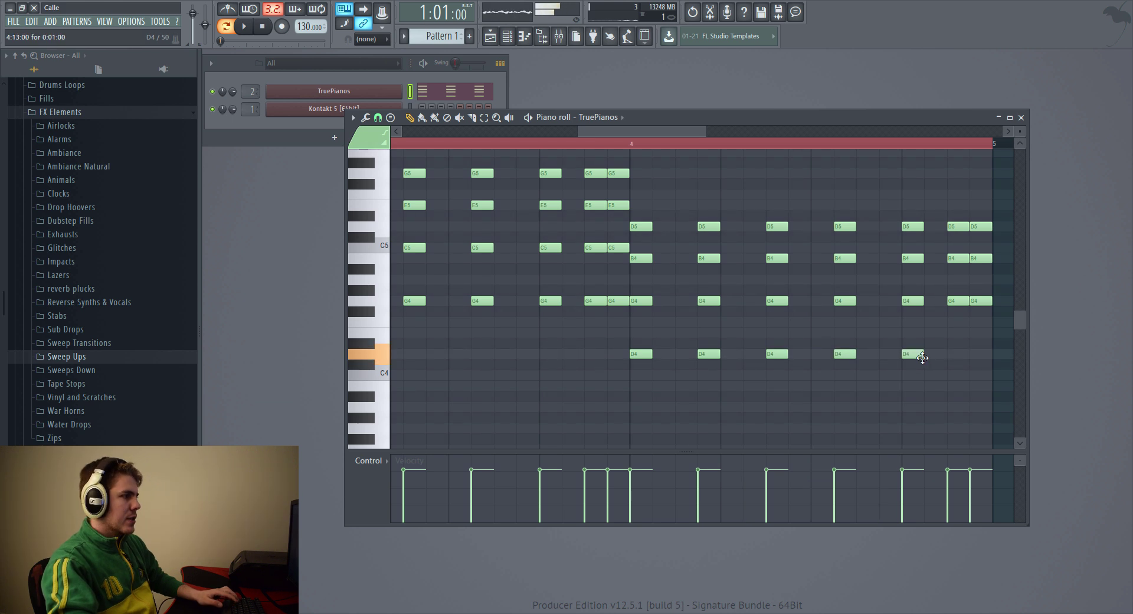
pyautogui.click(959, 354)
pyautogui.click(981, 354)
pyautogui.keyDown('ctrl'); pyautogui.scroll(-3, 728, 377); pyautogui.keyUp('ctrl')
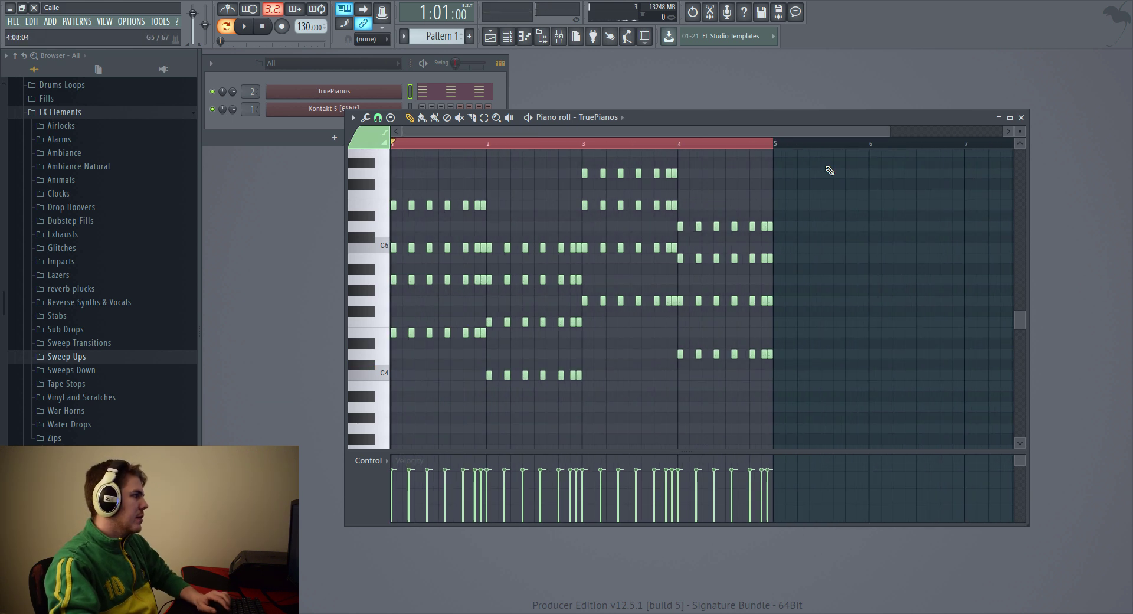
# - Close the piano roll and lay Pattern 1 twice back to back on Track 1 of the playlist, starting at bar 1
pyautogui.click(1021, 119)
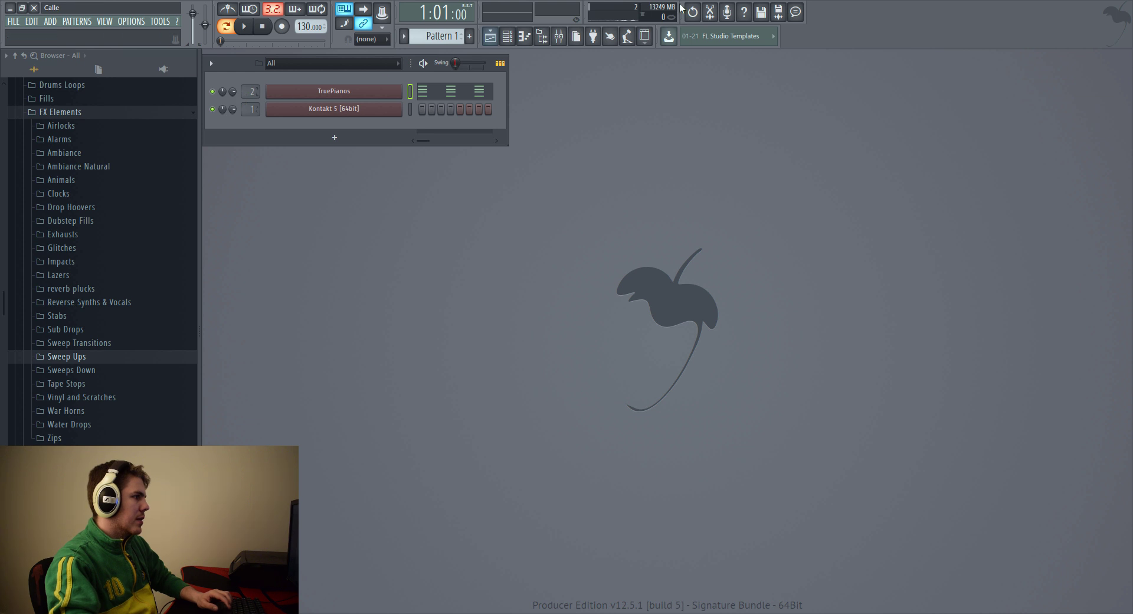
pyautogui.click(499, 38)
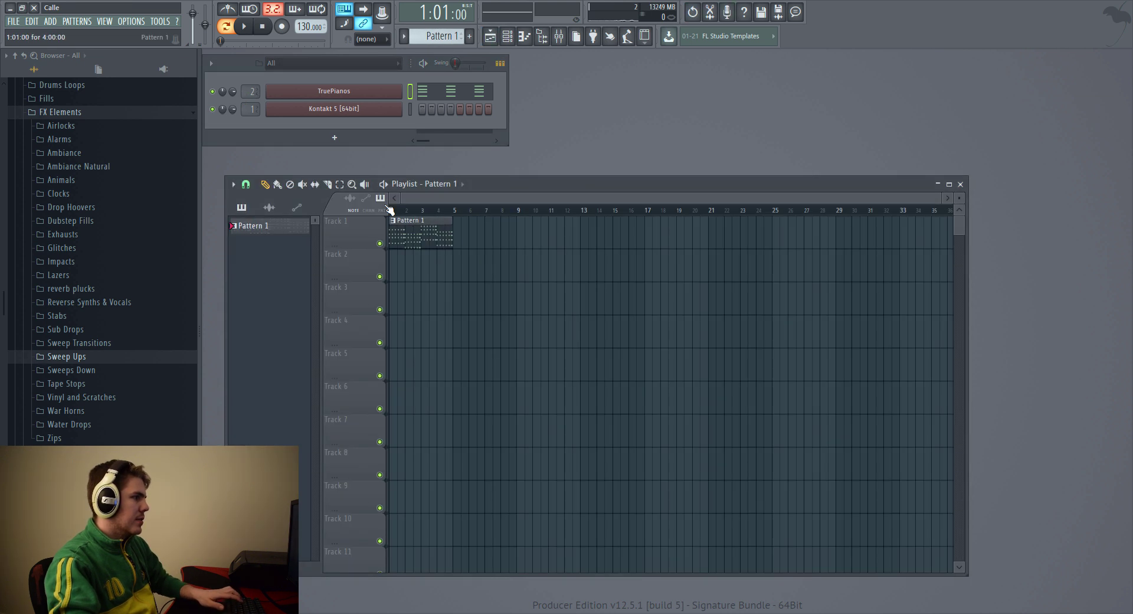
pyautogui.moveTo(495, 192); pyautogui.dragTo(548, 176)
pyautogui.scroll(4, 549, 224)
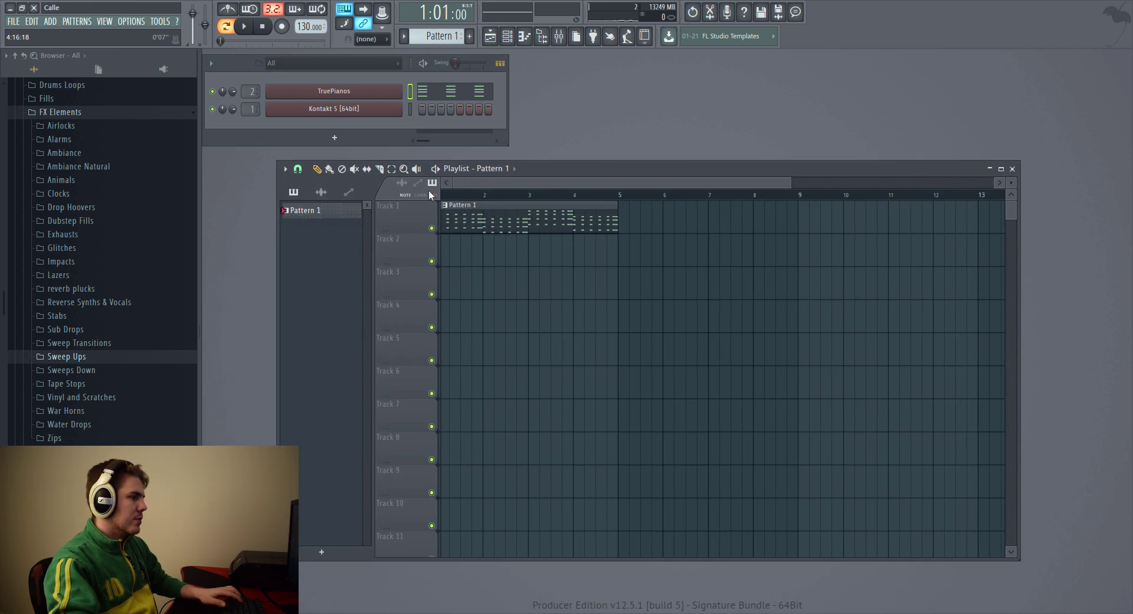
pyautogui.click(636, 219)
pyautogui.moveTo(636, 220); pyautogui.dragTo(628, 220)
pyautogui.scroll(-3, 562, 200)
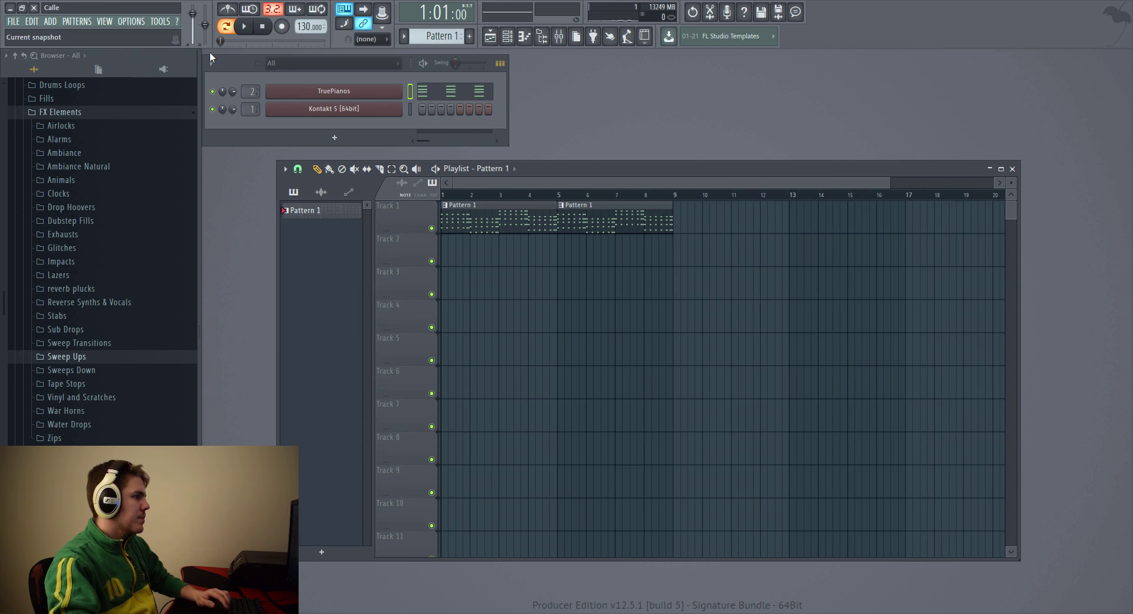
# - Play the arrangement in song mode and open the mixer to check the effects available for slot 1 of Insert 2
pyautogui.press('l')
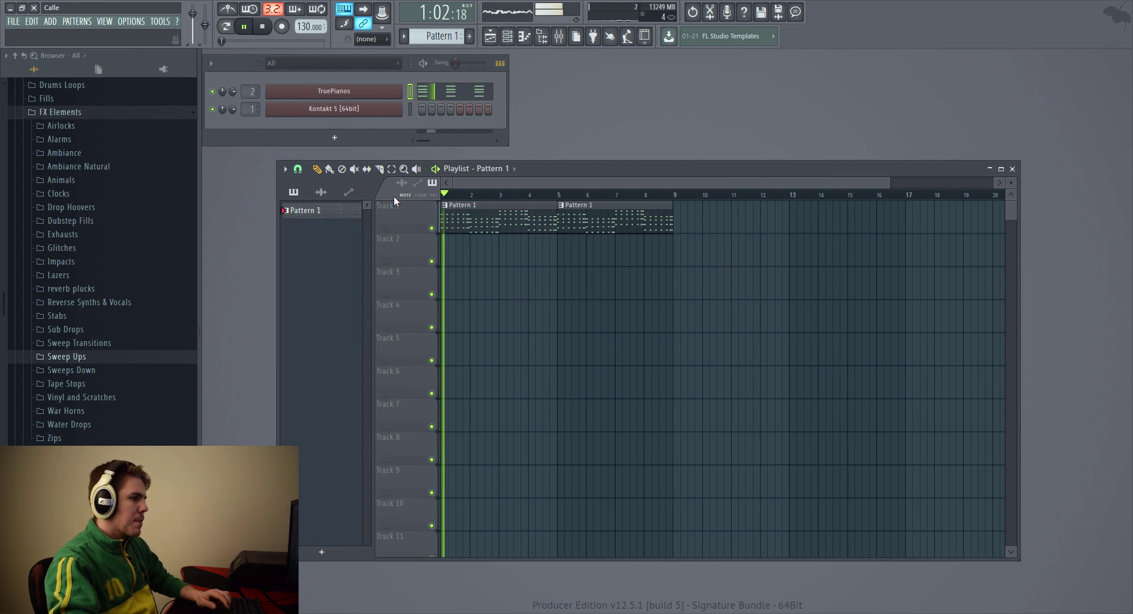
pyautogui.press('F9')
pyautogui.click(814, 308)
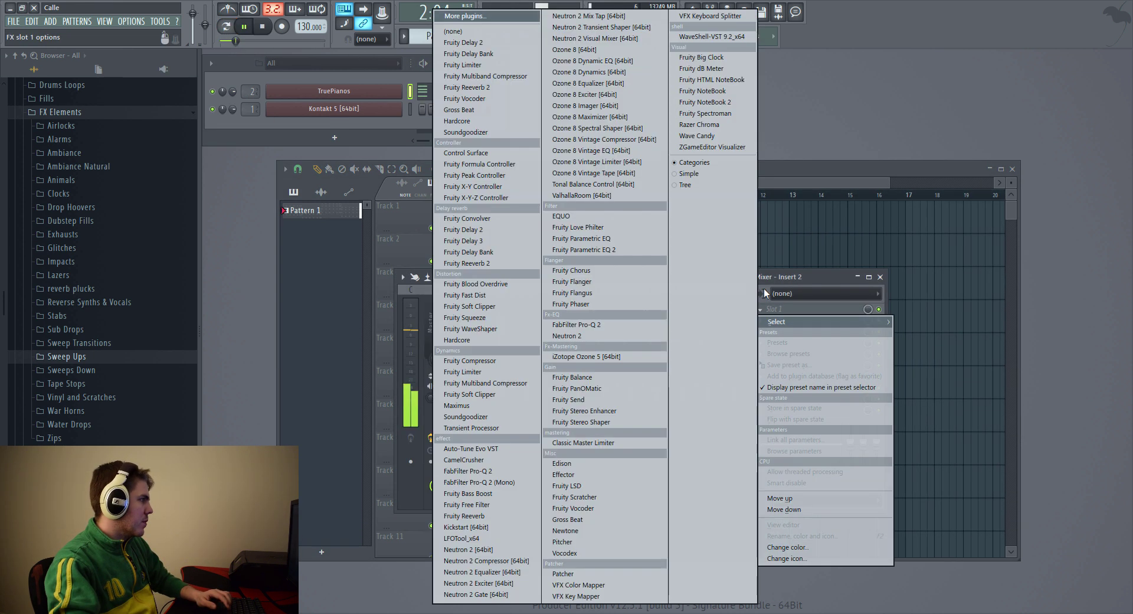
pyautogui.click(61, 105)
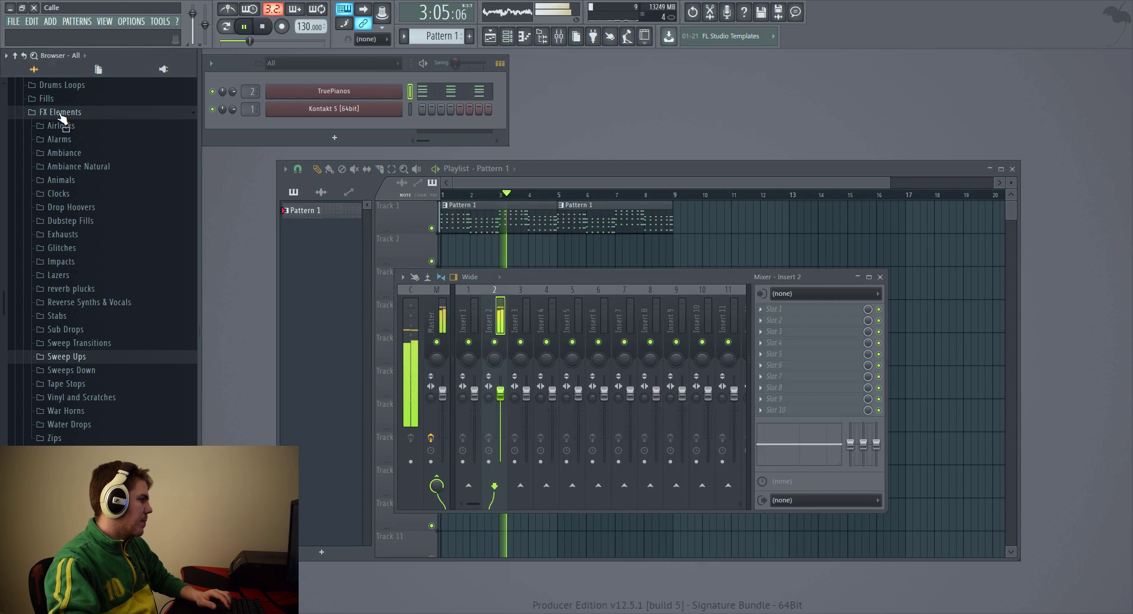
# - Collapse the FX Elements and KSHMR sample folders in the browser and stop playback
pyautogui.click(59, 112)
pyautogui.scroll(8, 66, 225)
pyautogui.click(47, 371)
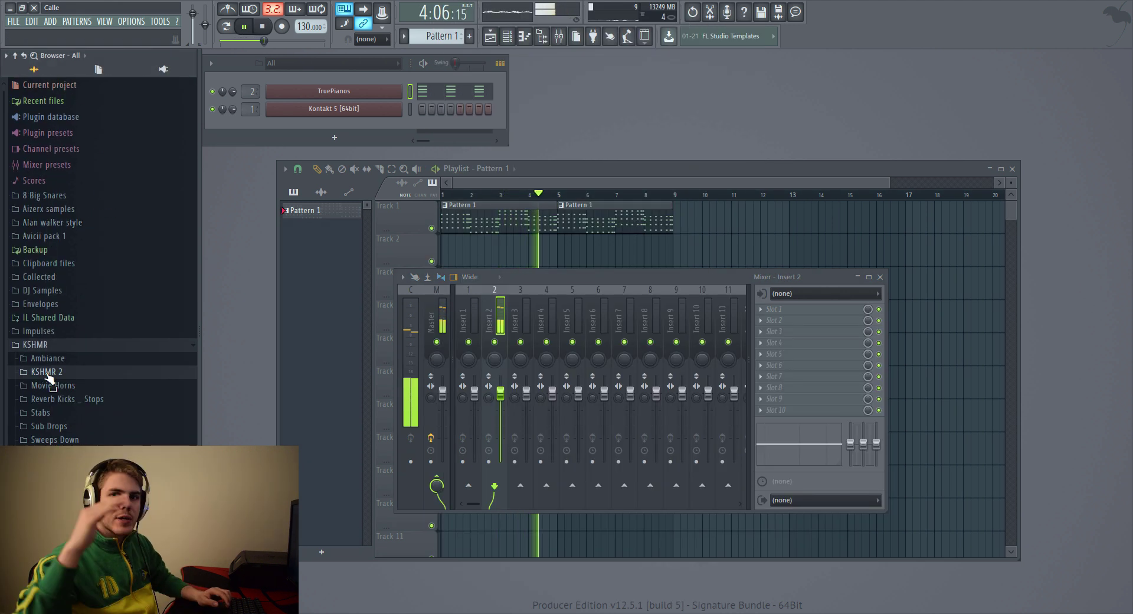
pyautogui.press('space')
pyautogui.click(36, 344)
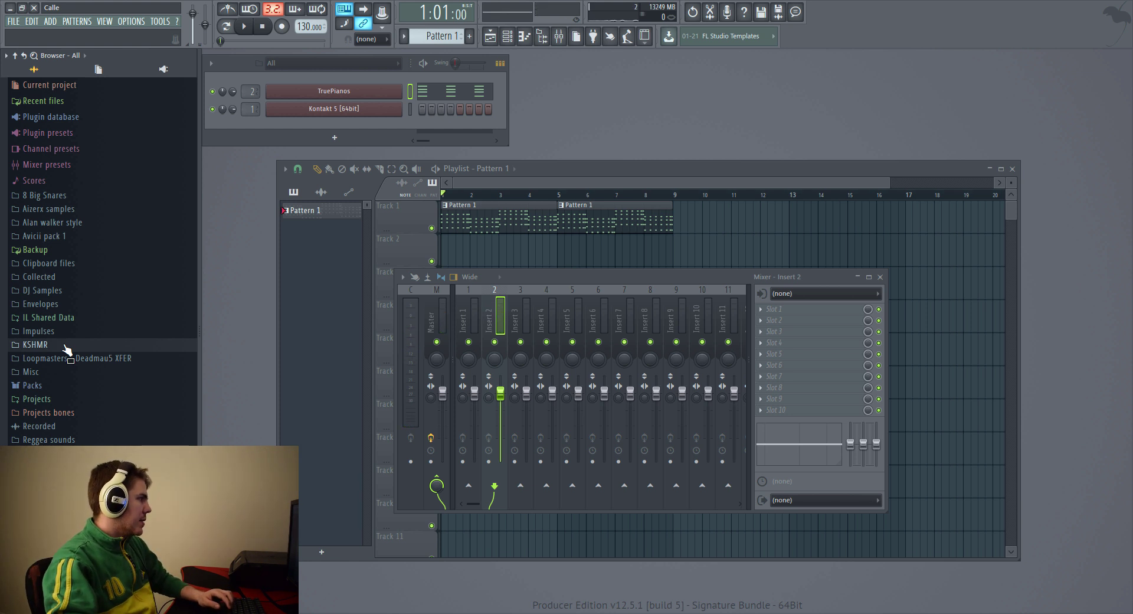
# - Find OneKnob Filter Stereo among the installed plugins in the plugin database and load it into slot 1 of Insert 2
pyautogui.click(53, 117)
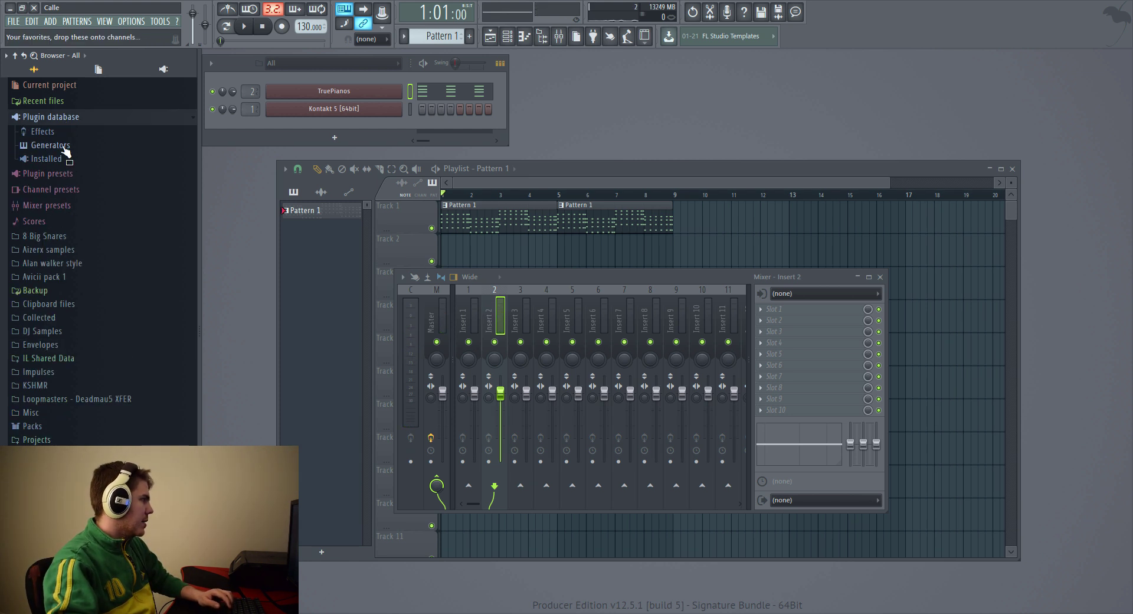
pyautogui.click(82, 159)
pyautogui.click(70, 172)
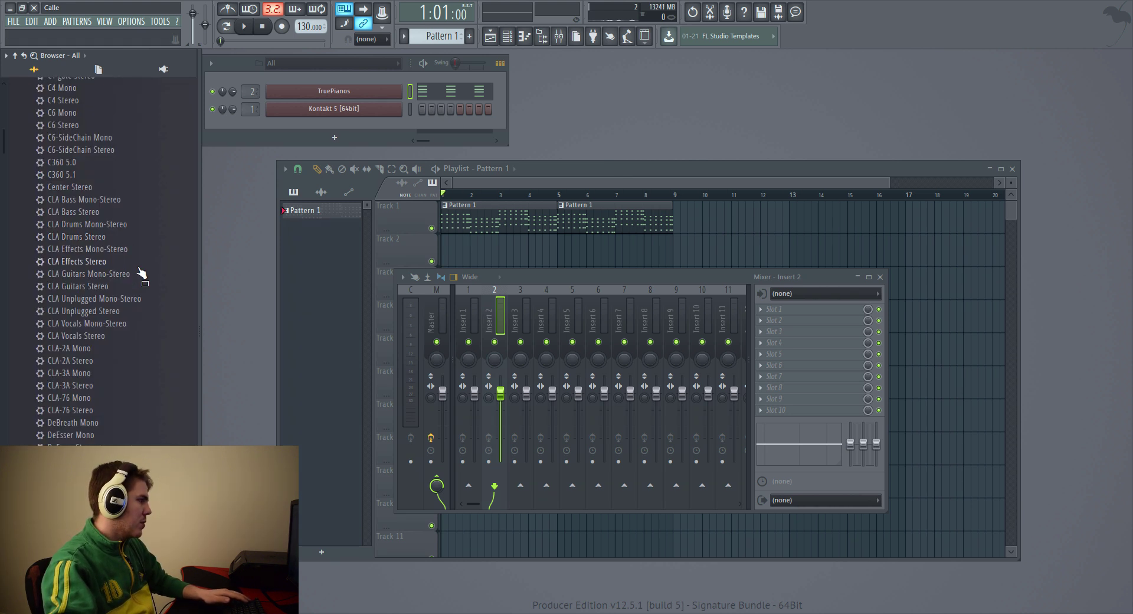
pyautogui.scroll(-20, 139, 274)
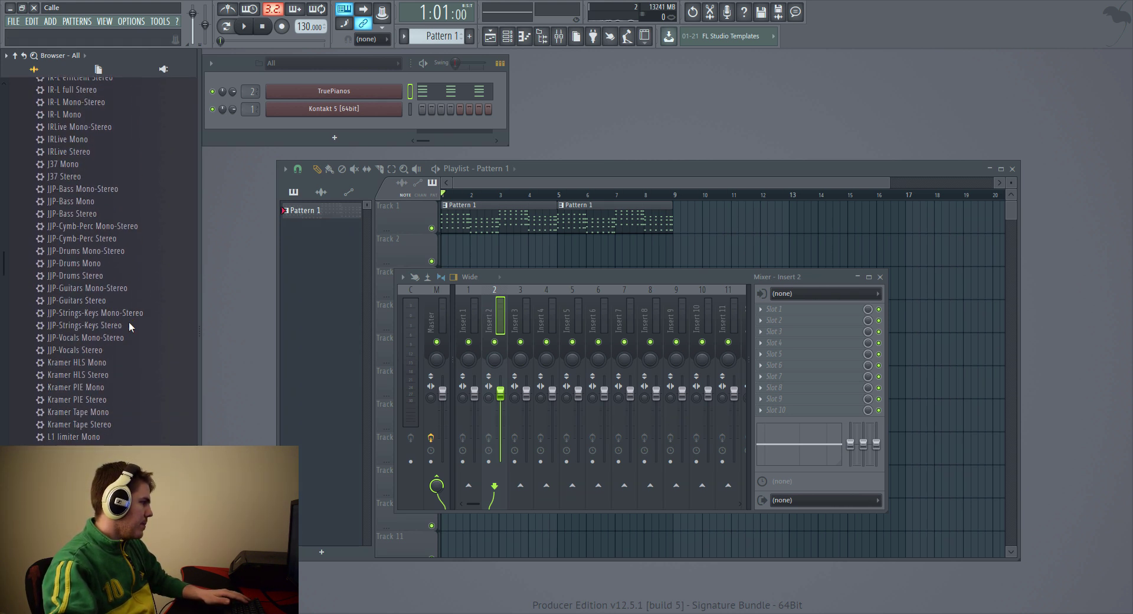
pyautogui.scroll(-20, 129, 322)
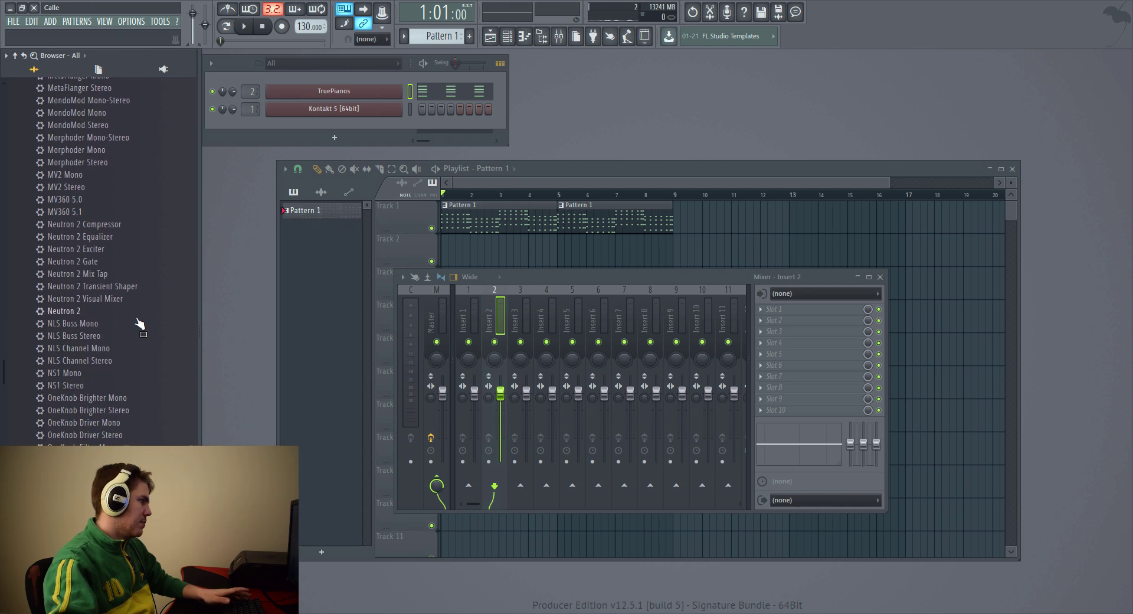
pyautogui.scroll(-3, 139, 323)
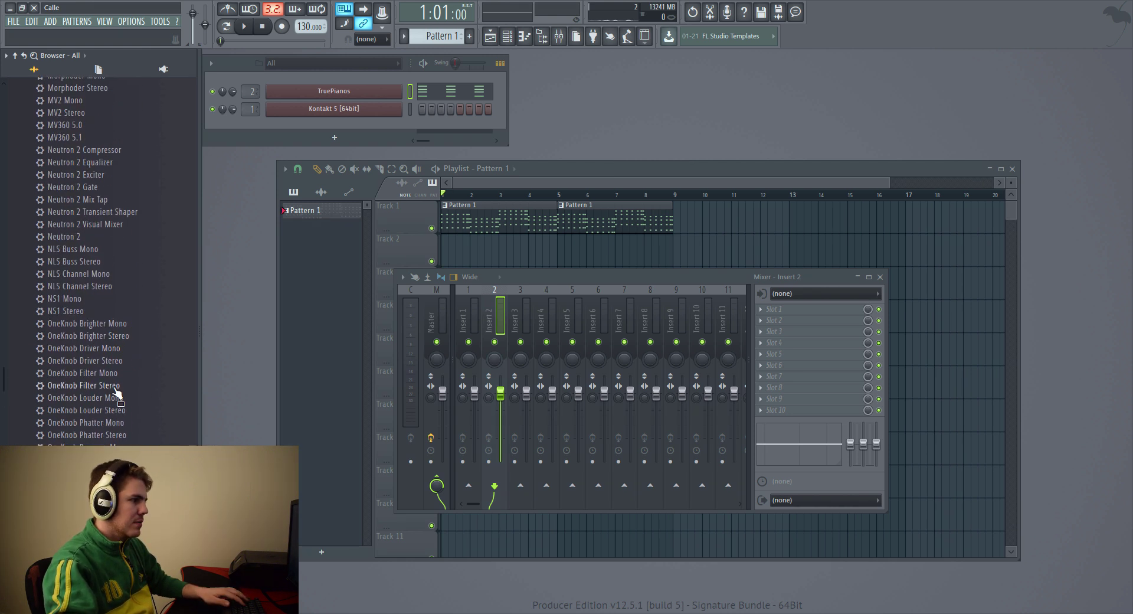
pyautogui.moveTo(106, 385); pyautogui.dragTo(778, 313)
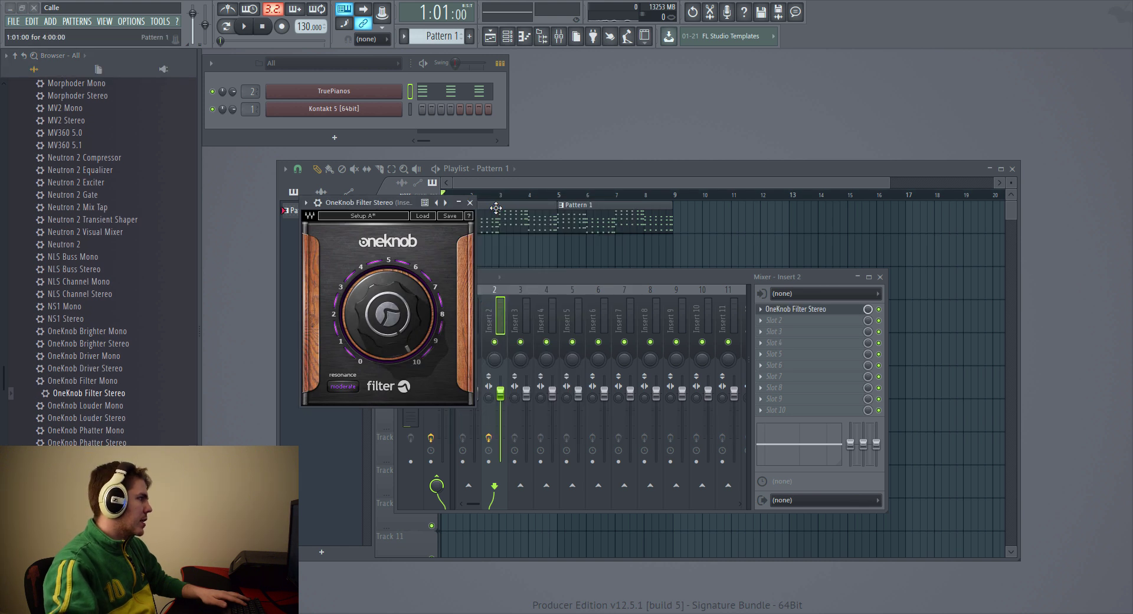
# - Close the OneKnob Filter window and create an automation clip for its last tweaked Filter parameter
pyautogui.click(470, 203)
pyautogui.click(130, 22)
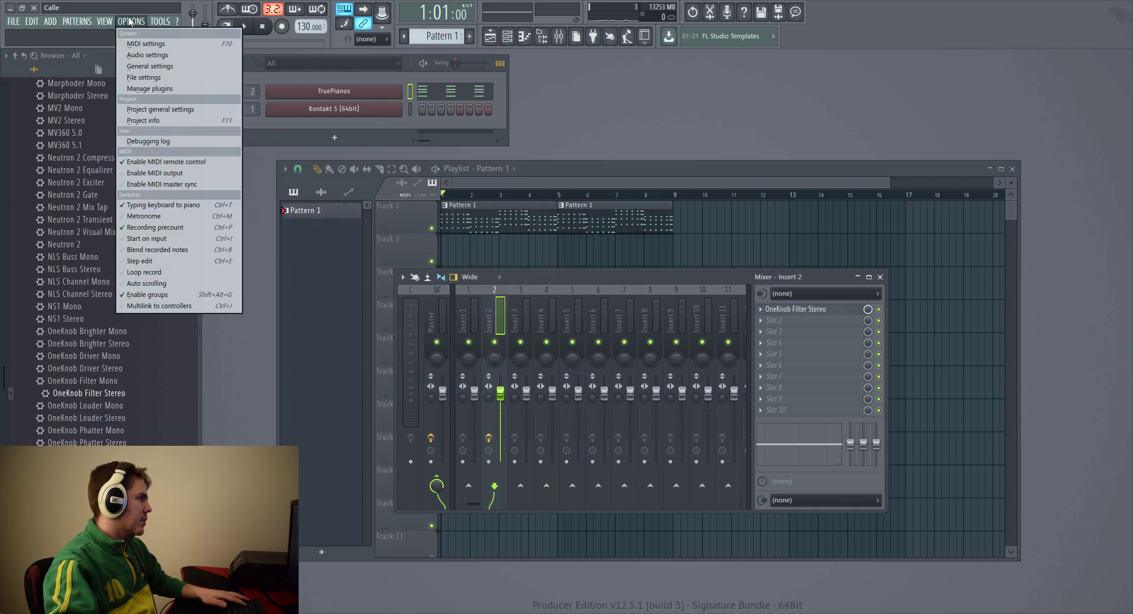
pyautogui.moveTo(158, 22)
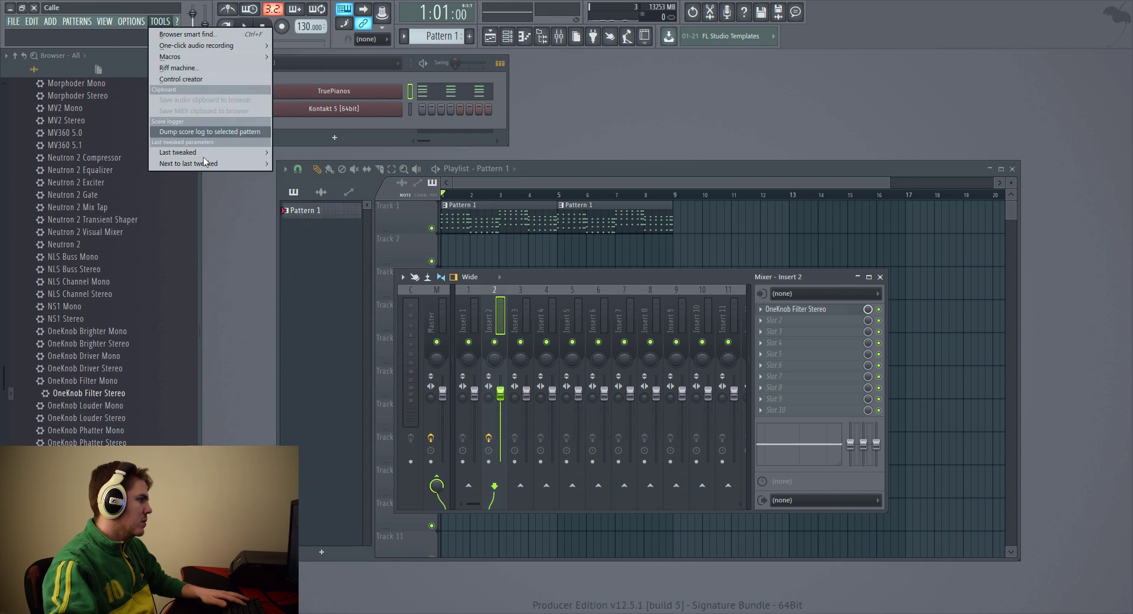
pyautogui.moveTo(204, 154)
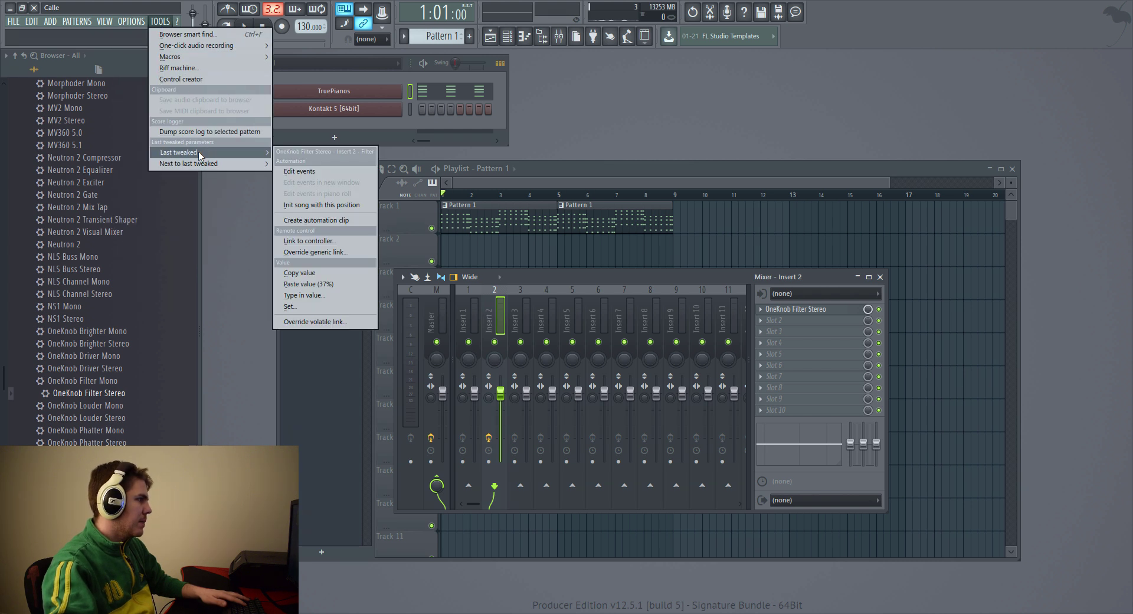
pyautogui.click(349, 222)
# - Shape the filter automation on Track 2 into a gentle upward curve from a low start at bar 1 to bar 9, and play it
pyautogui.scroll(2, 494, 282)
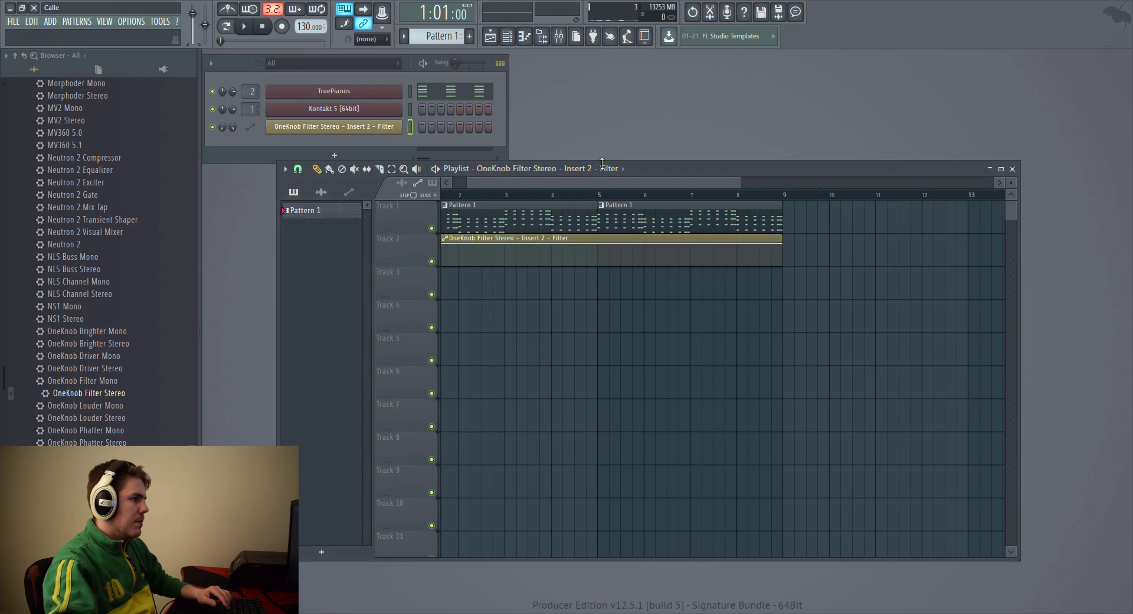
pyautogui.moveTo(444, 259); pyautogui.dragTo(444, 263)
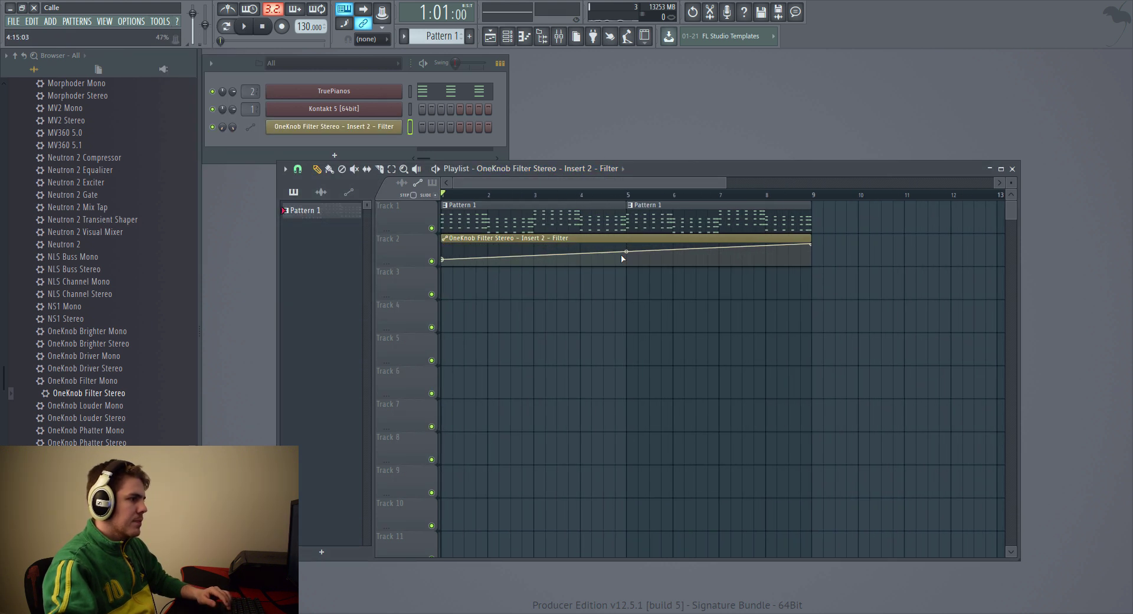
pyautogui.moveTo(626, 251); pyautogui.dragTo(626, 255)
pyautogui.press('space')
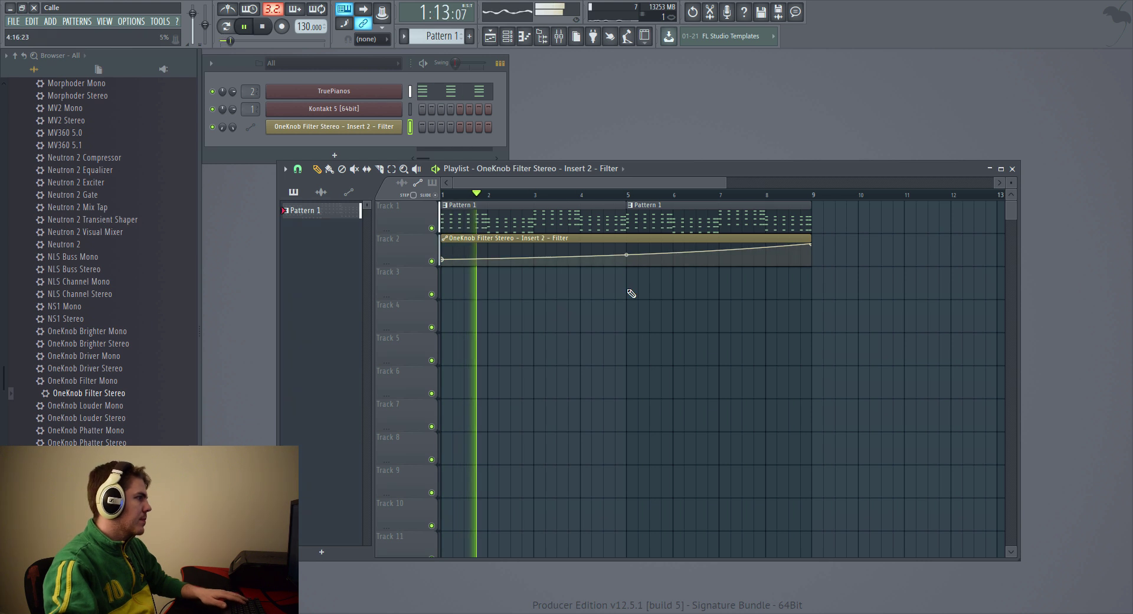
# - Load Fruity Reeverb 2 into slot 2 of Insert 2, close its window, and return to the playlist with playback stopped
pyautogui.scroll(-3, 625, 251)
pyautogui.press('F9')
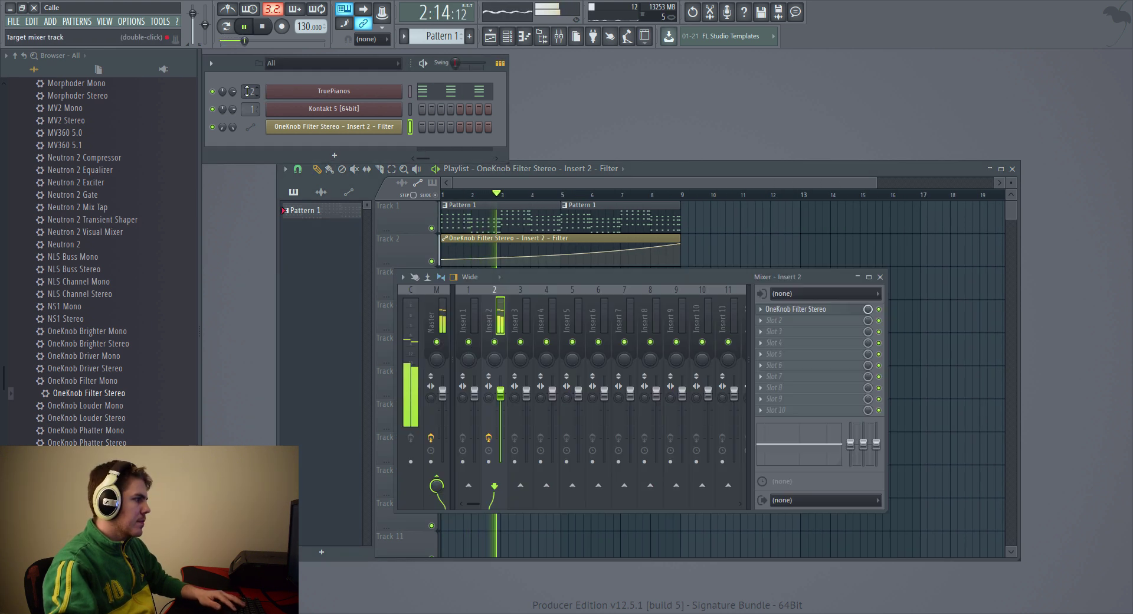
pyautogui.click(773, 320)
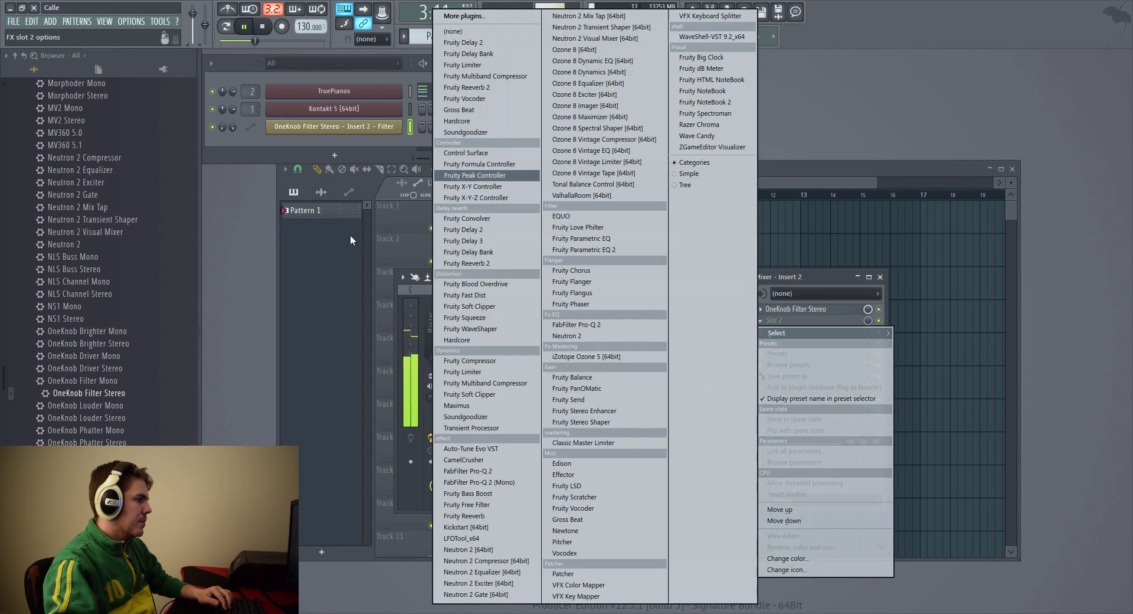
pyautogui.click(466, 263)
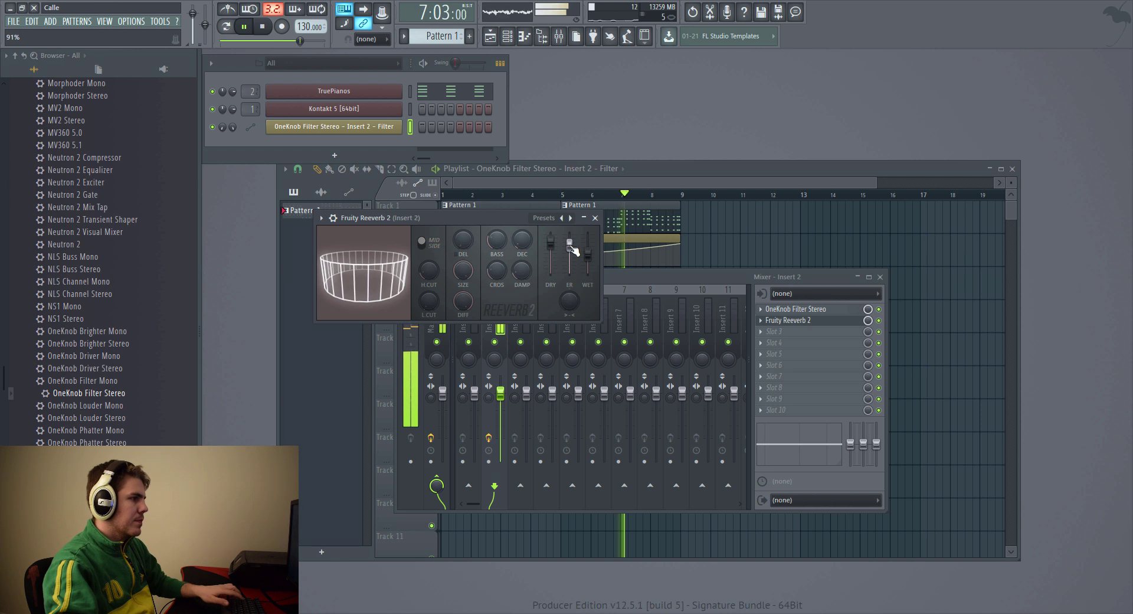
pyautogui.click(595, 218)
pyautogui.press('F9')
pyautogui.scroll(-2, 737, 210)
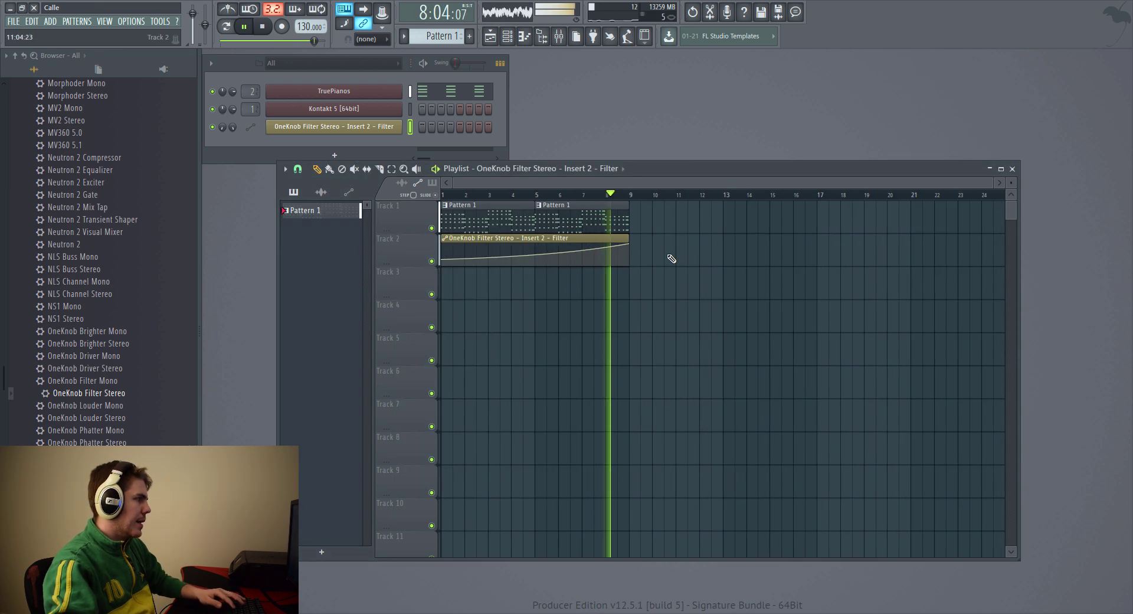
pyautogui.press('space')
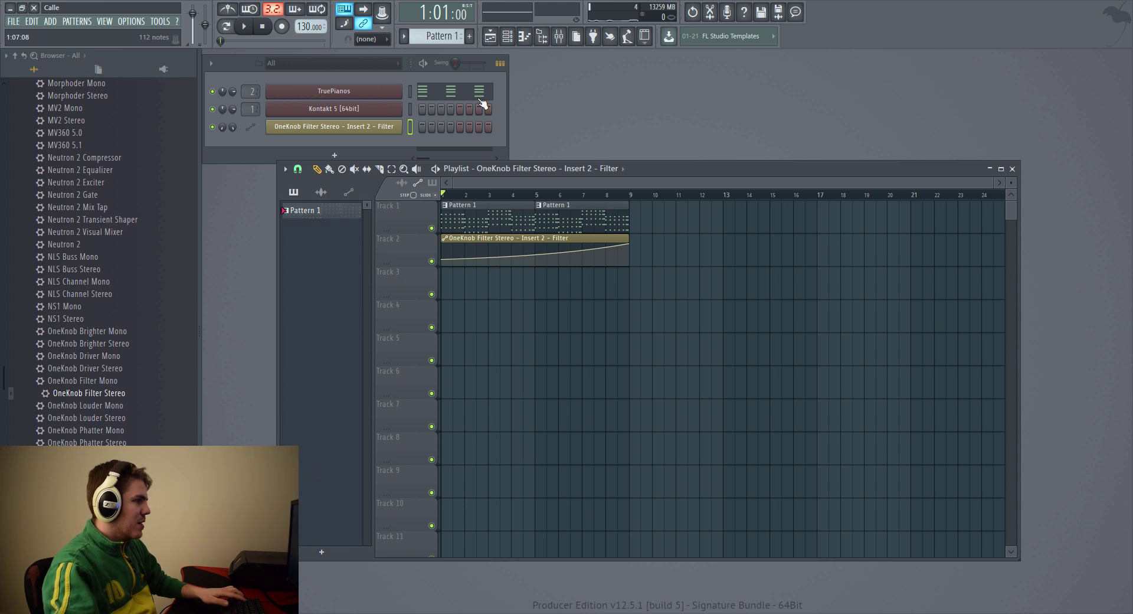
# - Create Pattern 2 and place a clip of it on Track 3 at bar 5, where the second Pattern 1 clip begins
pyautogui.scroll(1, 575, 296)
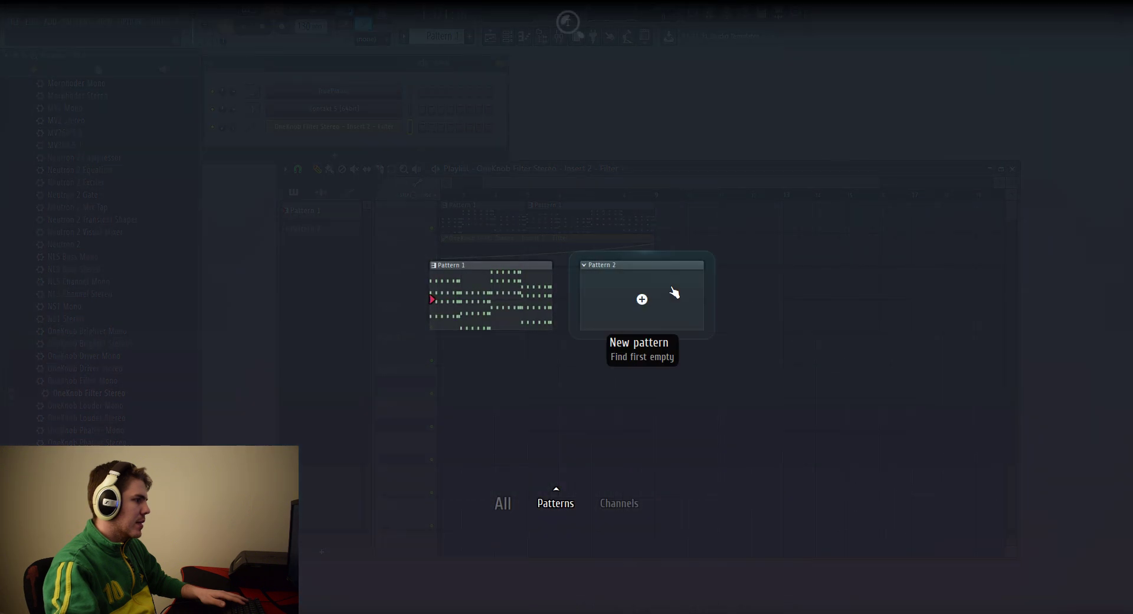
pyautogui.click(672, 296)
pyautogui.click(531, 288)
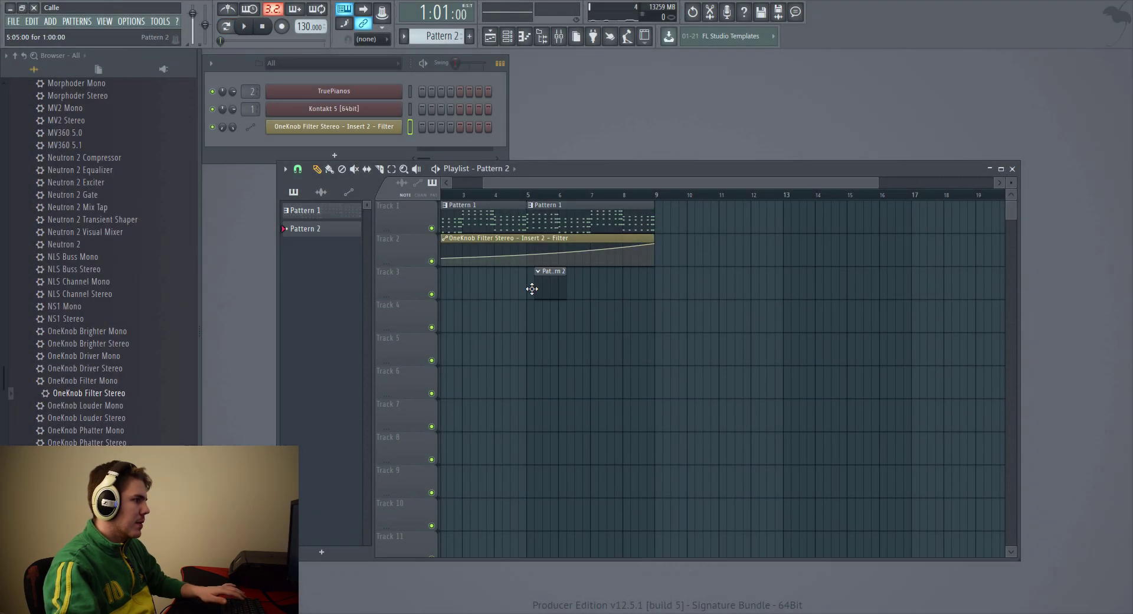
pyautogui.hscroll(-2, 612, 266)
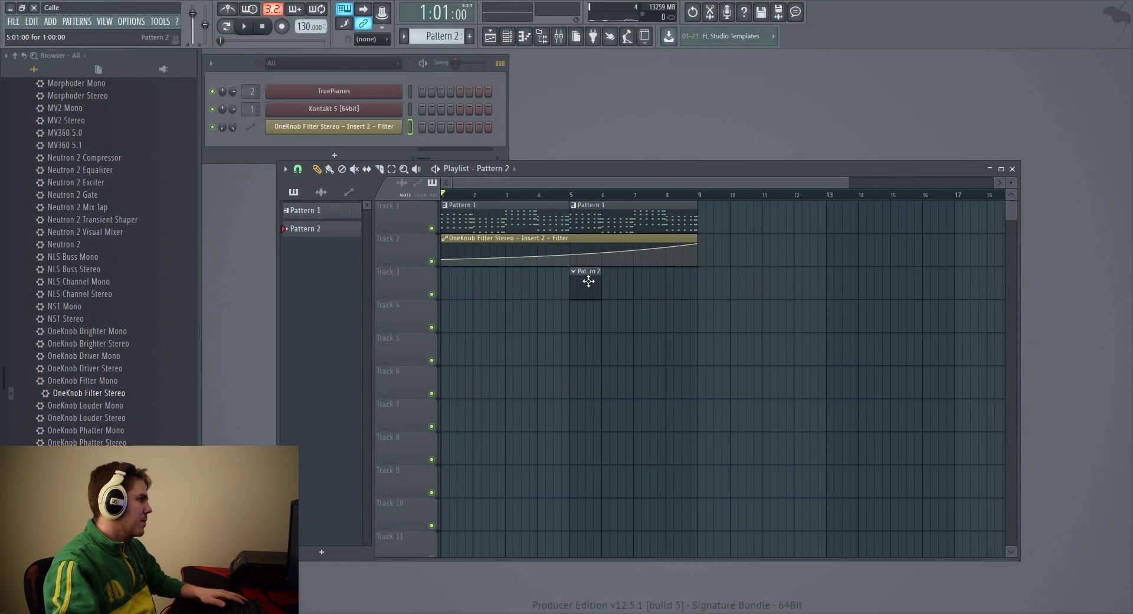
# - Set the Kontakt 5 channel's volume to 81% and open its piano roll for Pattern 2
pyautogui.moveTo(222, 125); pyautogui.dragTo(222, 121)
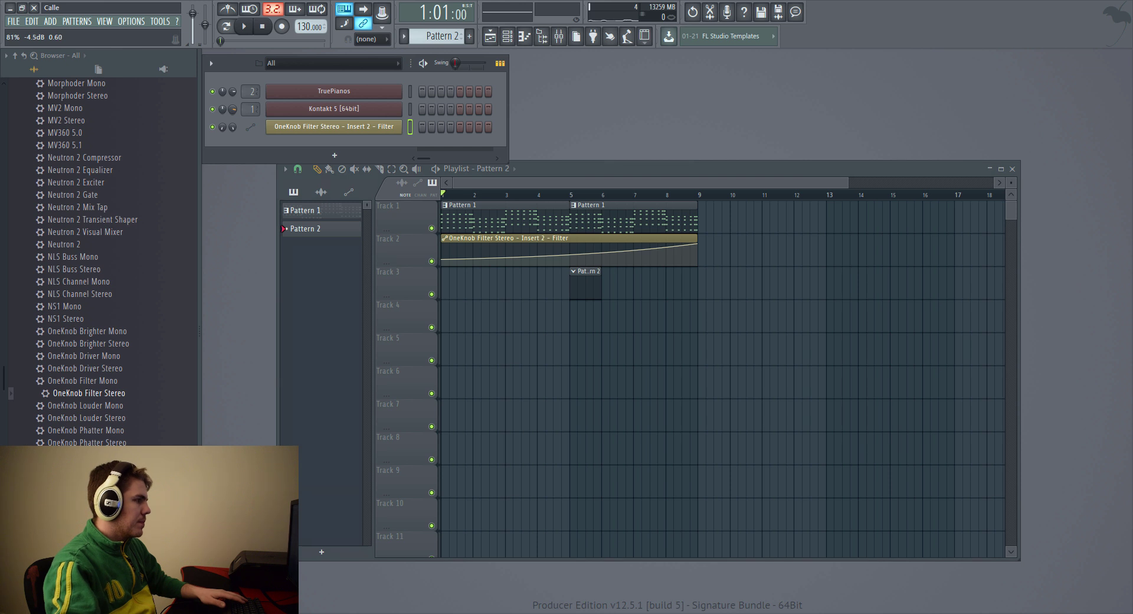
pyautogui.rightClick(389, 109)
pyautogui.click(424, 108)
pyautogui.scroll(-3, 457, 299)
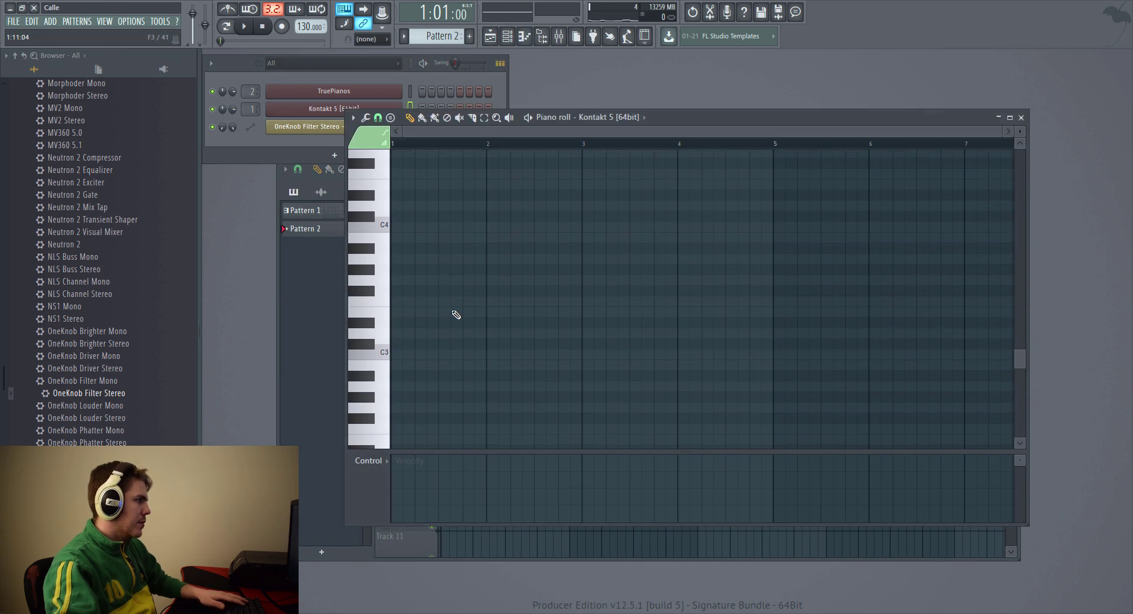
# - Arrange the Kontakt 5 instrument window beside its piano roll, narrowing the piano roll so the Acoustic Revolutions rhythm list stays uncovered
pyautogui.click(334, 110)
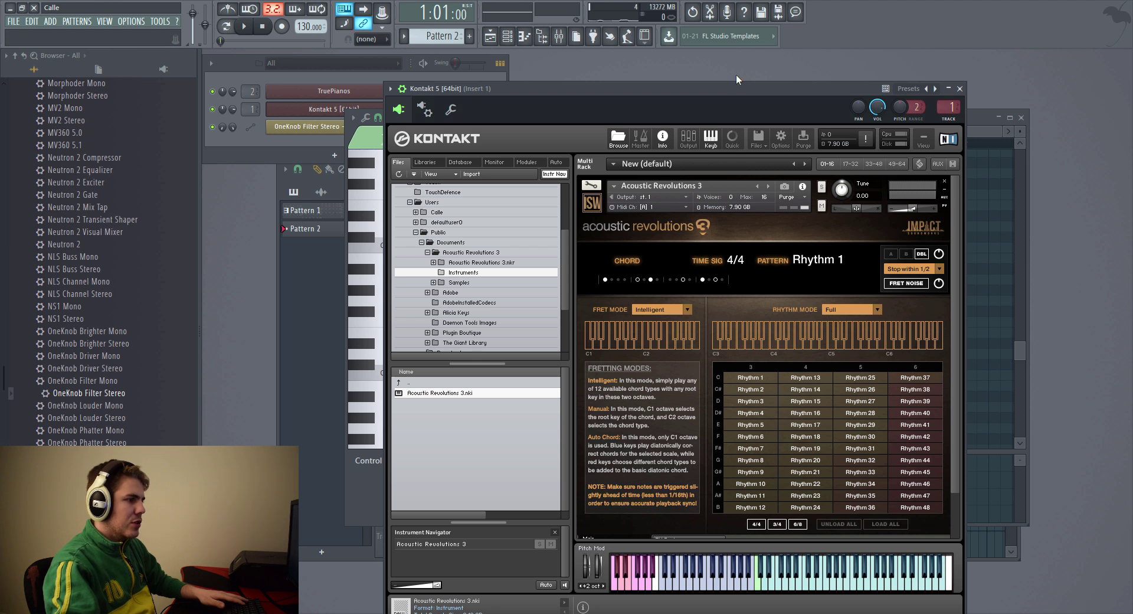
pyautogui.moveTo(695, 95); pyautogui.dragTo(829, 94)
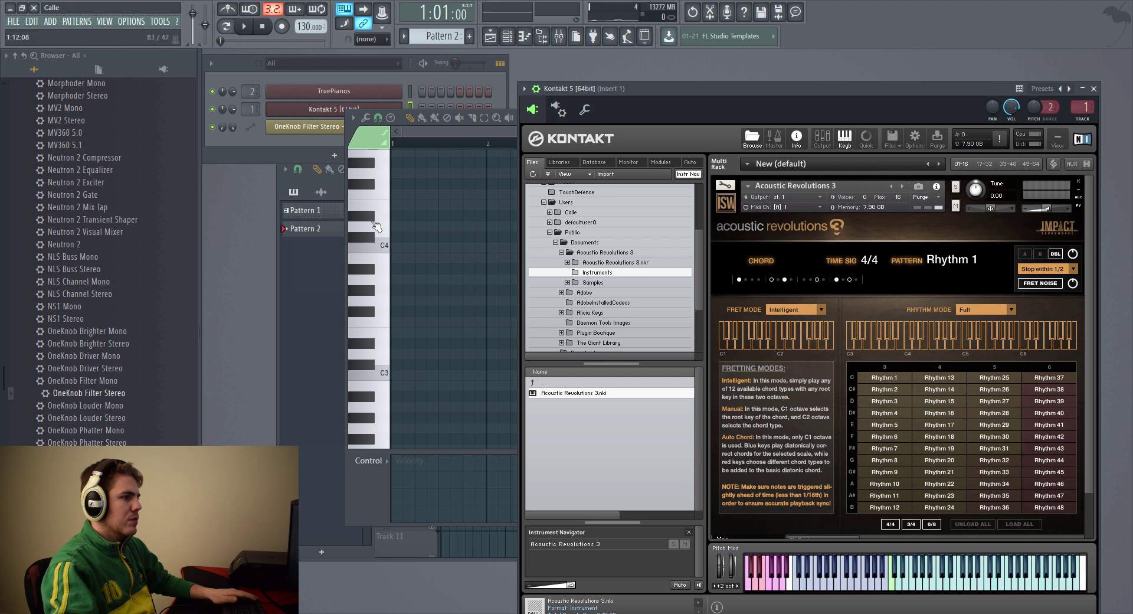
pyautogui.rightClick(305, 116)
pyautogui.click(439, 111)
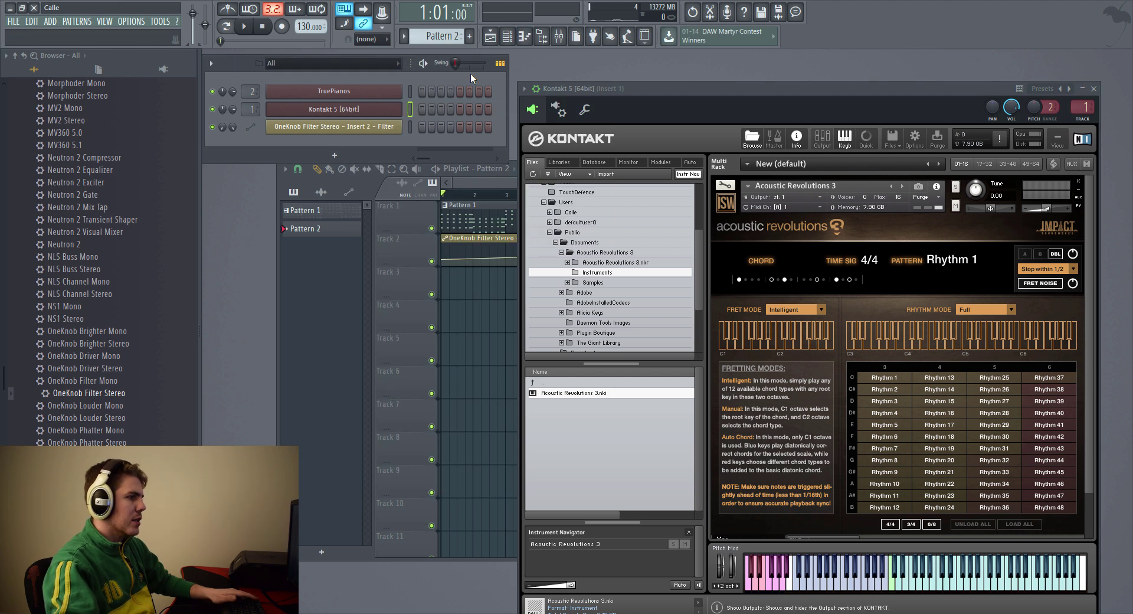
pyautogui.rightClick(360, 114)
pyautogui.click(461, 112)
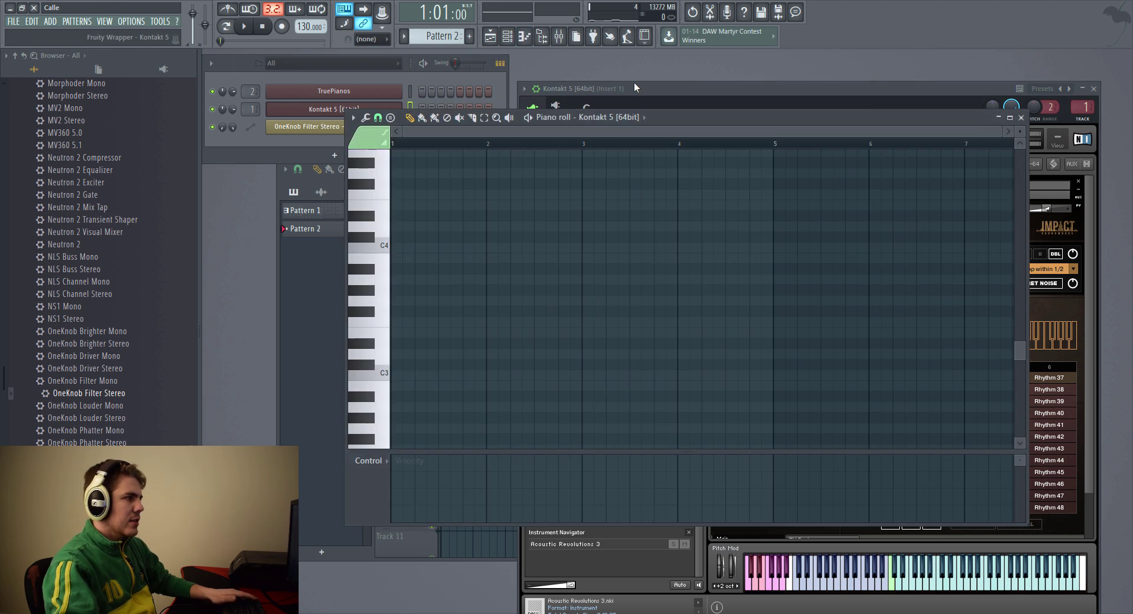
pyautogui.press('F7')
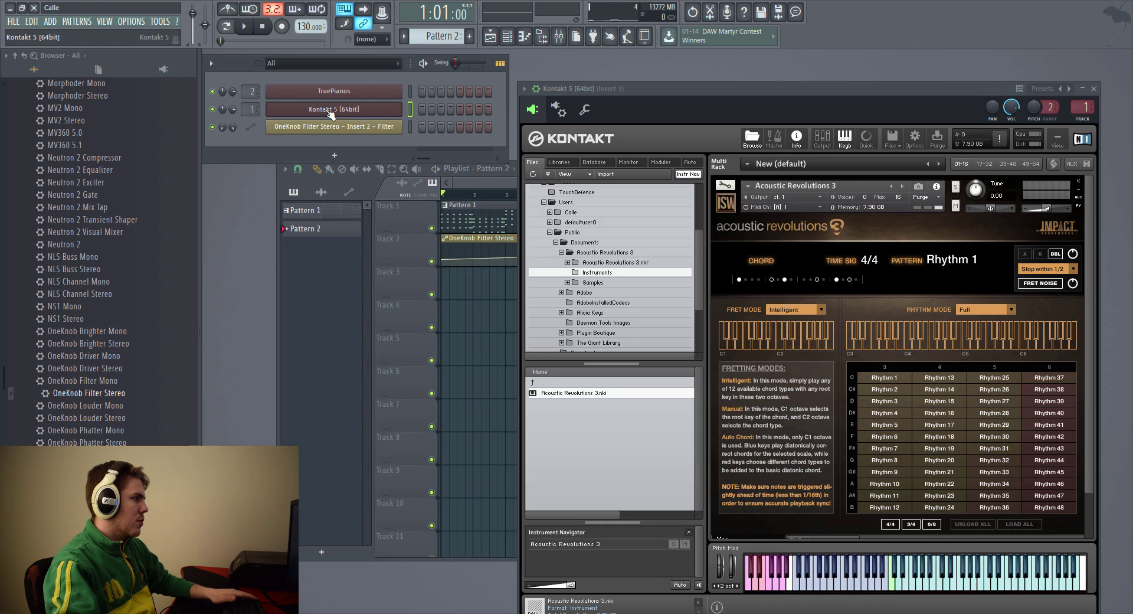
pyautogui.rightClick(401, 109)
pyautogui.click(438, 110)
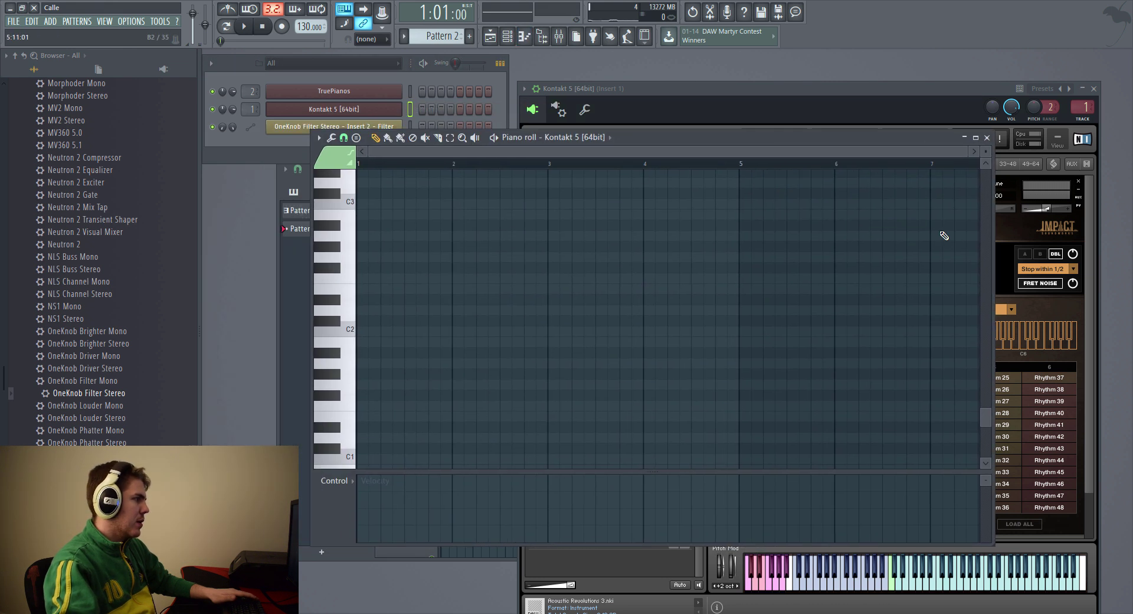
pyautogui.moveTo(995, 233); pyautogui.dragTo(846, 235)
# - Draw a one-bar chord of A3, C4 and E4 in bar 1 of the Kontakt 5 piano roll
pyautogui.scroll(-3, 406, 232)
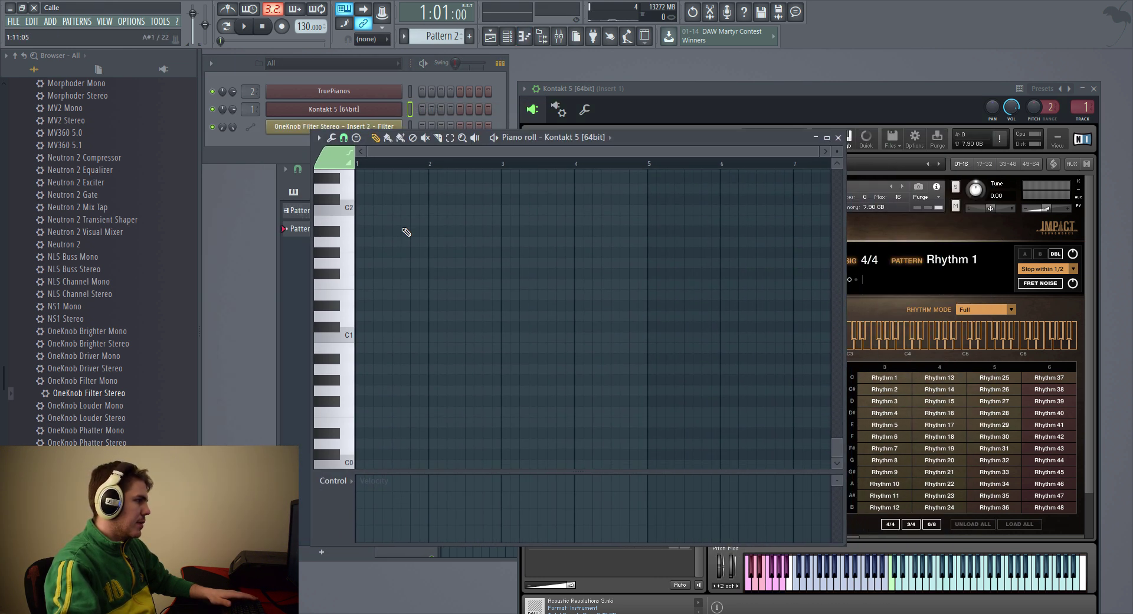
pyautogui.scroll(9, 402, 292)
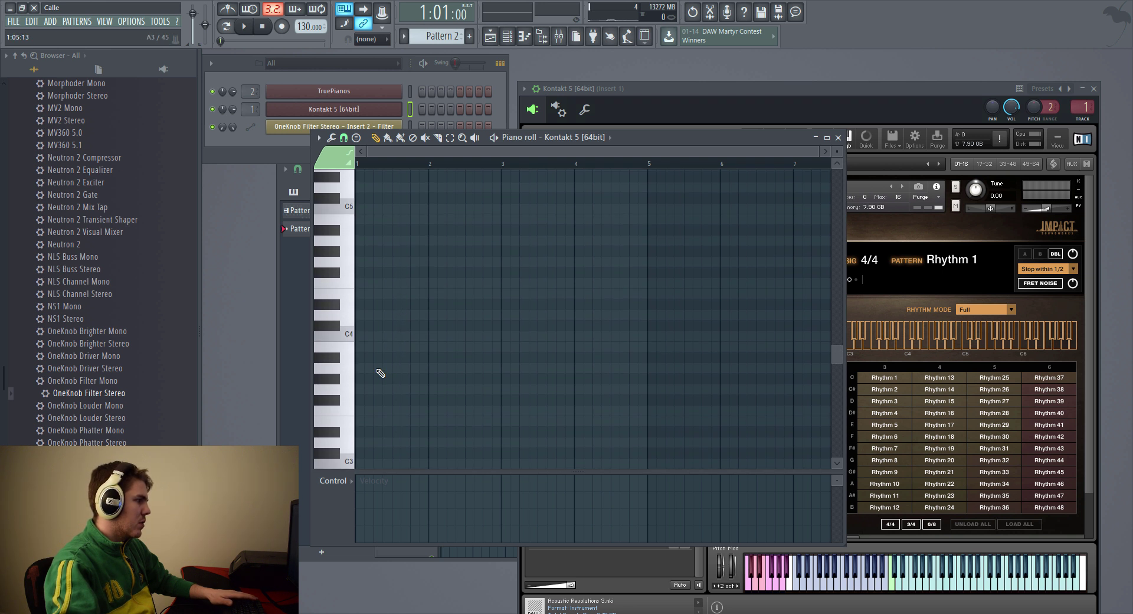
pyautogui.click(362, 370)
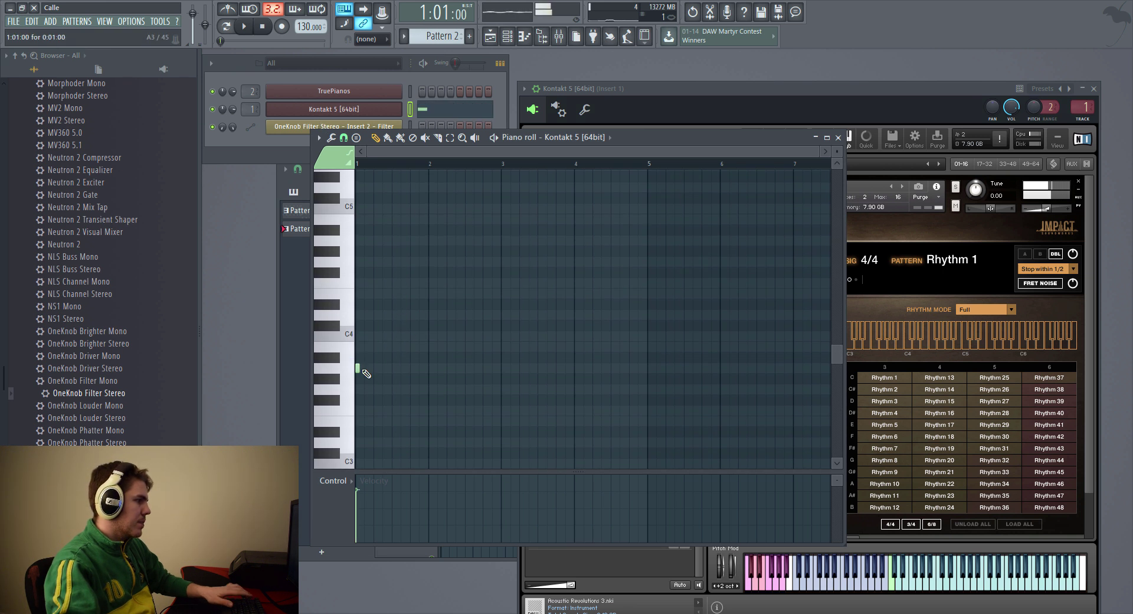
pyautogui.scroll(3, 430, 381)
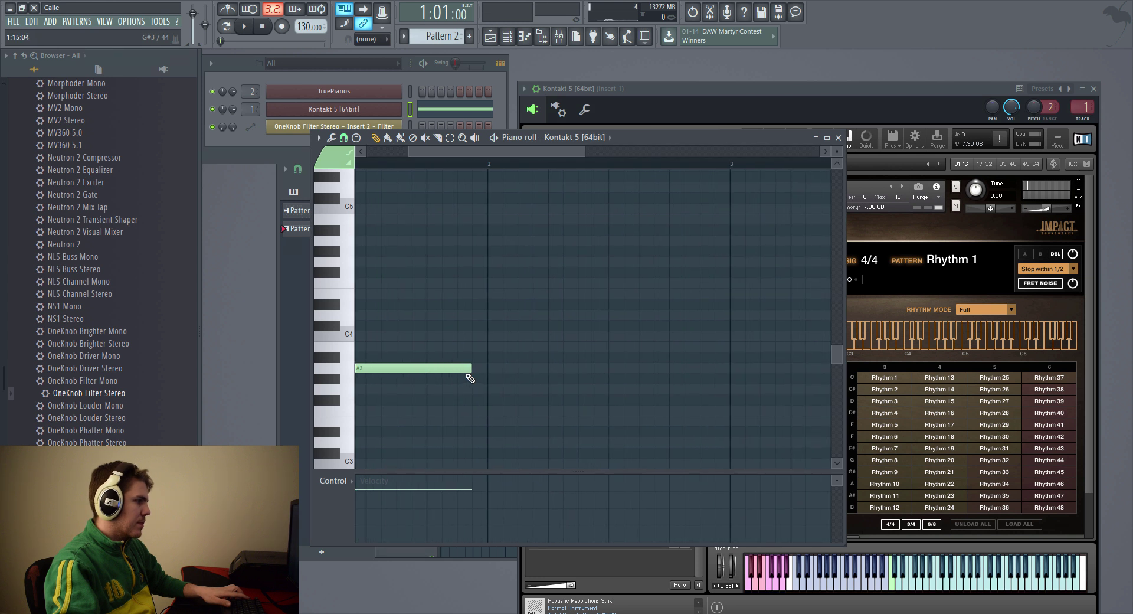
pyautogui.click(472, 372)
pyautogui.rightClick(477, 374)
pyautogui.moveTo(481, 372); pyautogui.dragTo(490, 372)
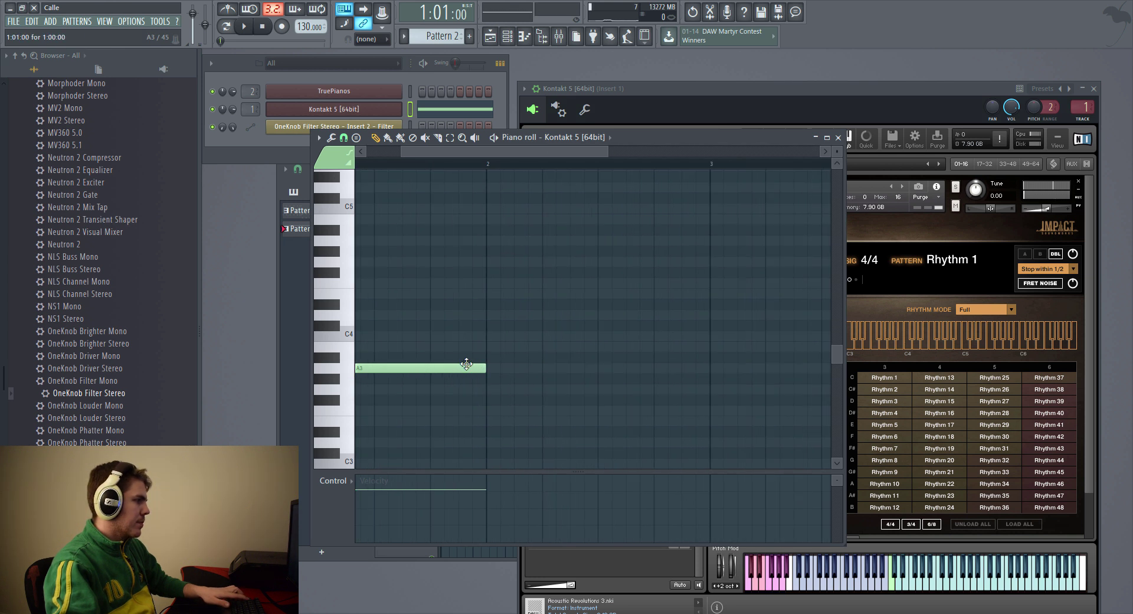
pyautogui.scroll(-2, 466, 354)
pyautogui.click(379, 335)
pyautogui.moveTo(380, 335); pyautogui.dragTo(379, 309)
pyautogui.click(354, 295)
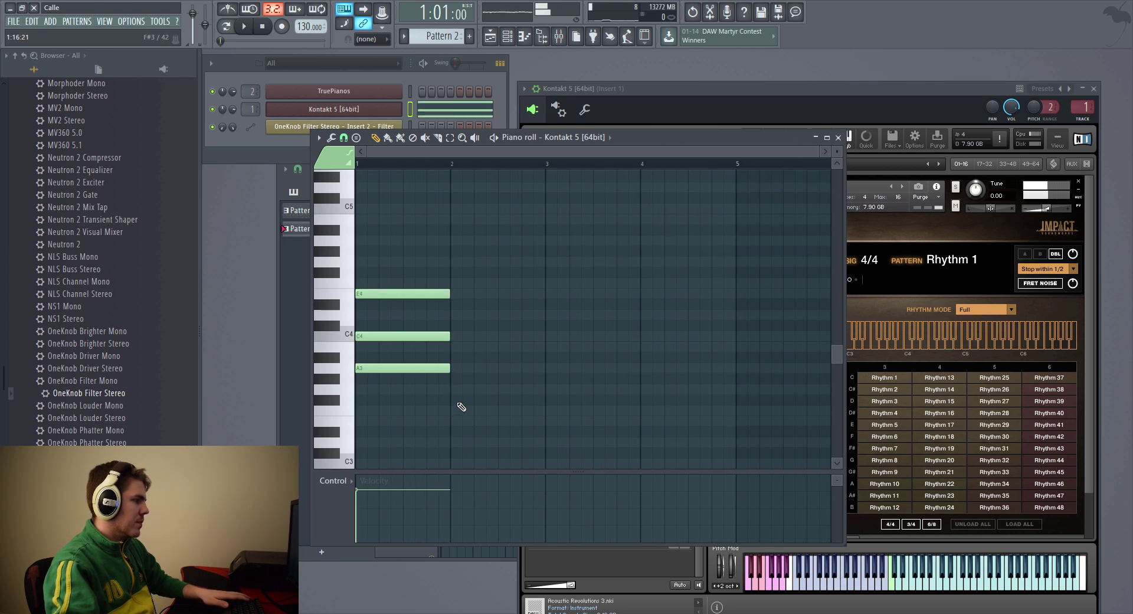
# - Add one-bar chords of F3-A3-C4 in bar 2, C4-E4-G4 in bar 3, and G3-B3-D4 in bar 4
pyautogui.click(456, 410)
pyautogui.click(465, 368)
pyautogui.moveTo(458, 322); pyautogui.dragTo(454, 335)
pyautogui.click(552, 336)
pyautogui.moveTo(554, 319); pyautogui.dragTo(548, 261)
pyautogui.moveTo(643, 368); pyautogui.dragTo(645, 315)
pyautogui.click(644, 356)
pyautogui.keyDown('ctrl'); pyautogui.scroll(-2, 417, 227); pyautogui.keyUp('ctrl')
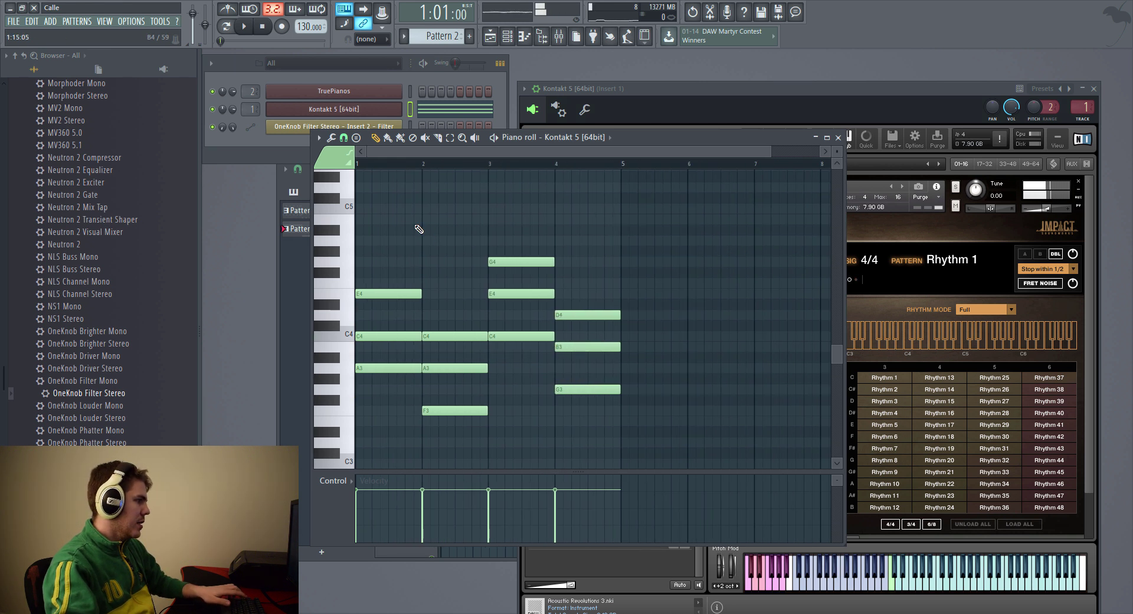
# - Try adding a rhythm-selecting note above the first chord, and undo it
pyautogui.scroll(4, 418, 228)
pyautogui.scroll(2, 413, 362)
pyautogui.keyDown('ctrl'); pyautogui.scroll(1, 413, 362); pyautogui.keyUp('ctrl')
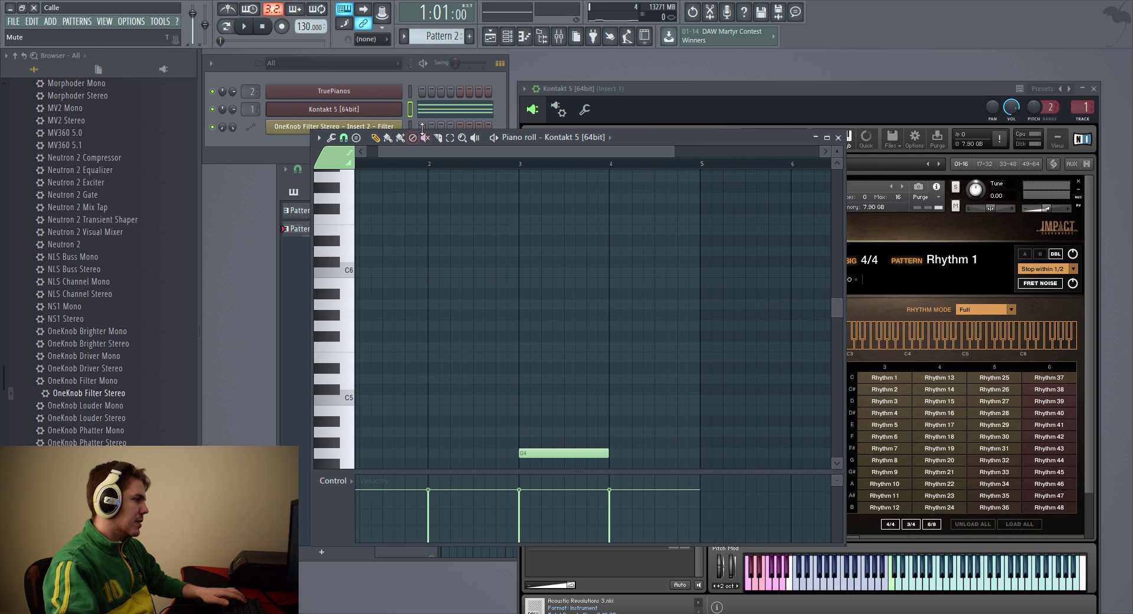
pyautogui.hscroll(-1, 374, 296)
pyautogui.scroll(-3, 374, 296)
pyautogui.keyDown('ctrl'); pyautogui.scroll(-1, 386, 301); pyautogui.keyUp('ctrl')
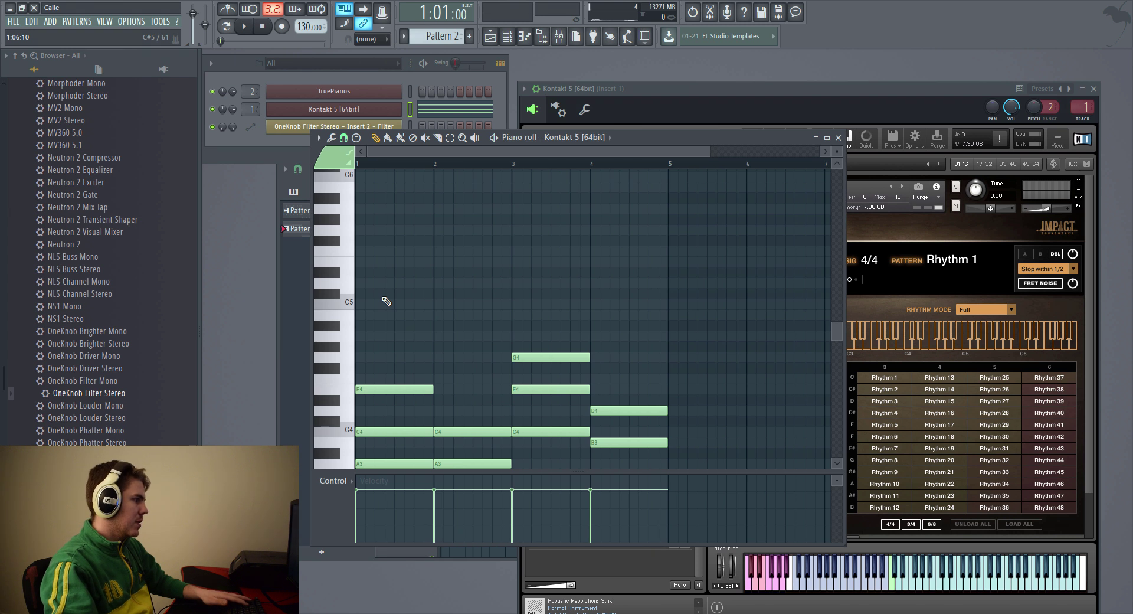
pyautogui.scroll(2, 405, 304)
pyautogui.scroll(-2, 380, 300)
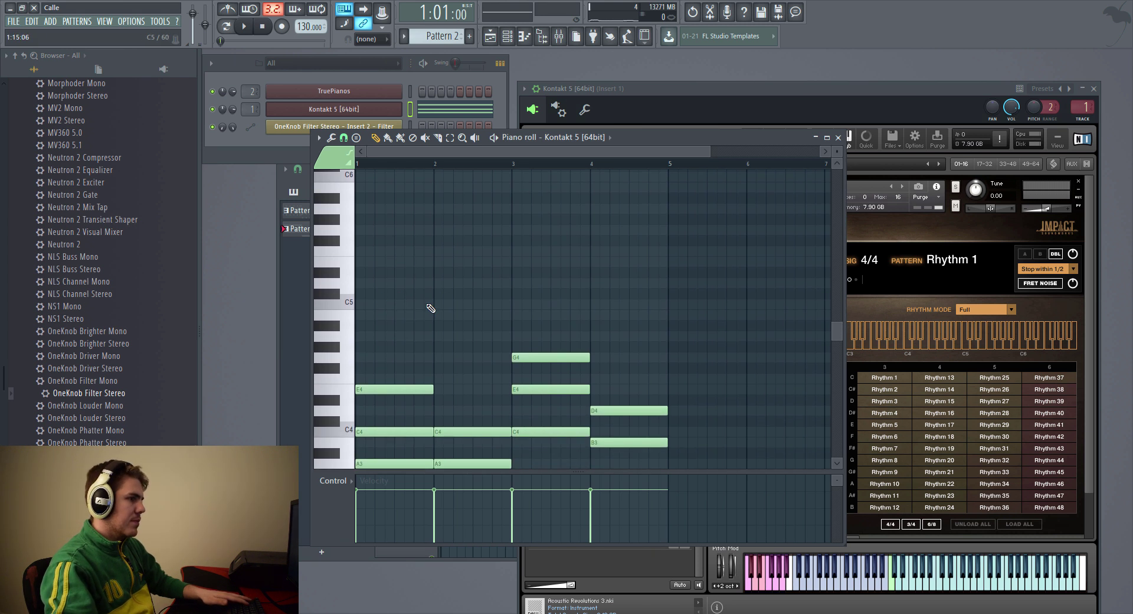
pyautogui.moveTo(385, 293); pyautogui.dragTo(363, 310)
pyautogui.hotkey('ctrl', 'z')
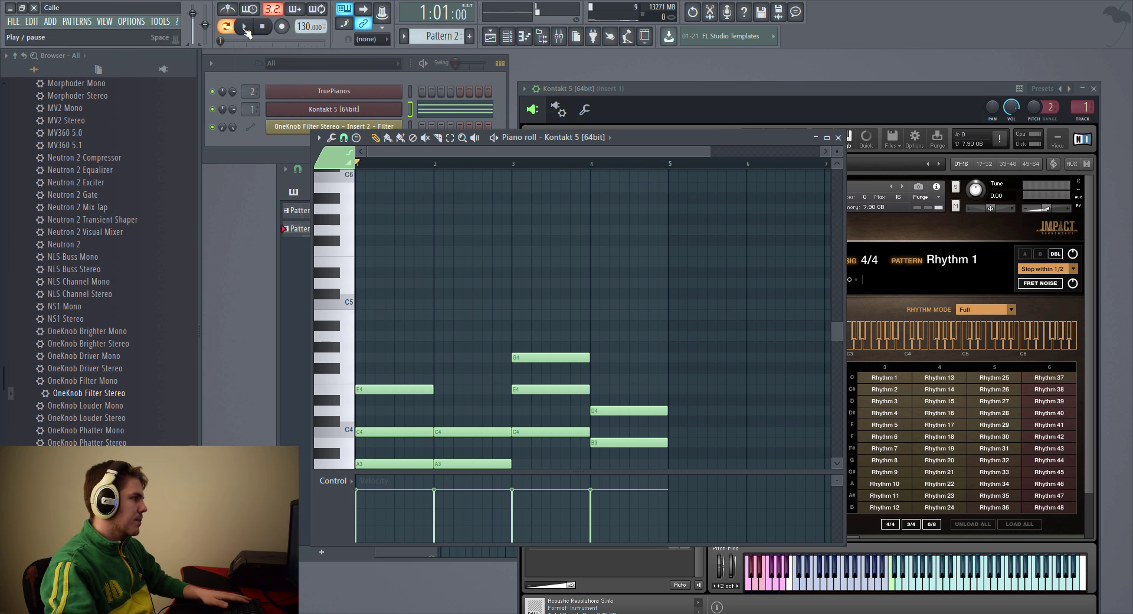
# - Play the four-bar chord pattern while setting the Kontakt 5 channel's volume to 83%, and stop playback
pyautogui.click(244, 27)
pyautogui.click(232, 112)
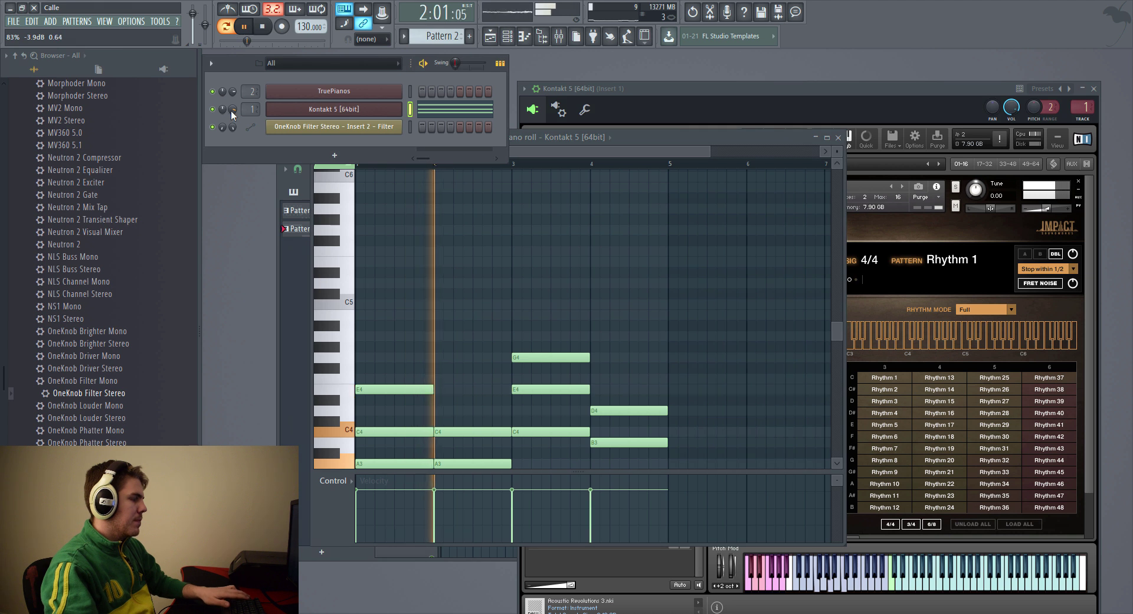
pyautogui.keyDown('ctrl'); pyautogui.scroll(-2, 455, 260); pyautogui.keyUp('ctrl')
pyautogui.scroll(-3, 455, 261)
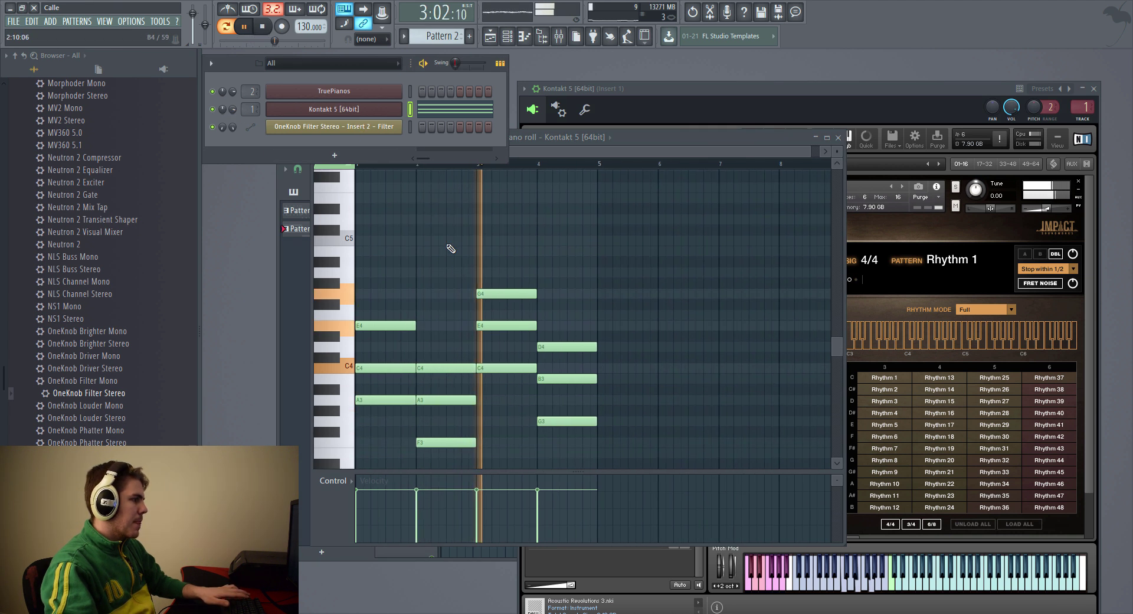
pyautogui.press('space')
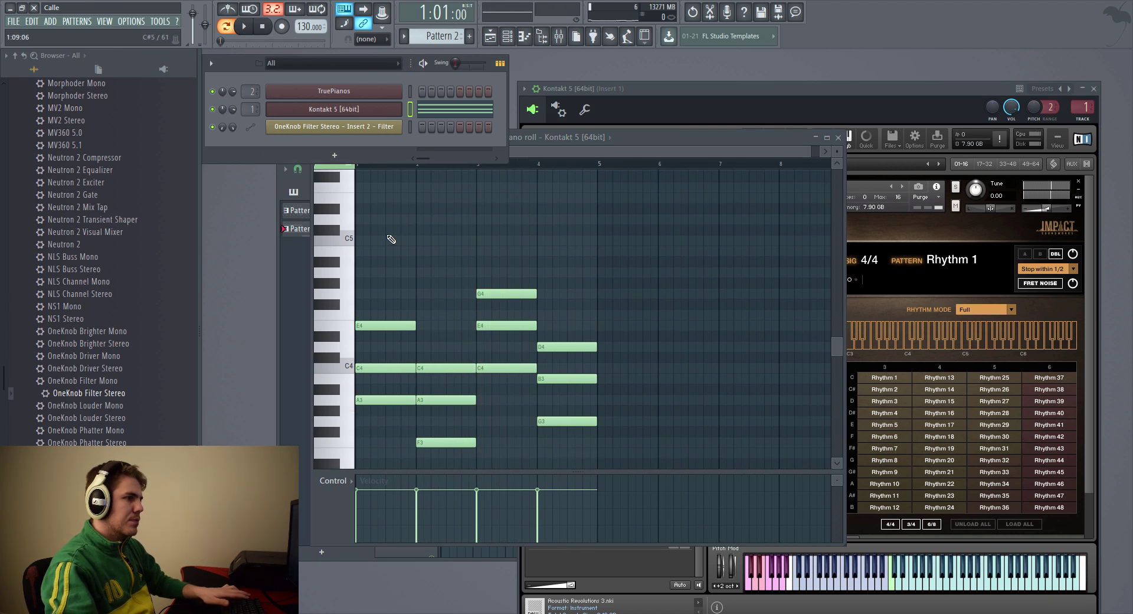
# - Try a one-bar A#5 note above the bar 1 chord to select a rhythm, and delete it
pyautogui.scroll(4, 391, 239)
pyautogui.moveTo(383, 260)
pyautogui.mouseDown()
pyautogui.moveTo(342, 254)
pyautogui.moveTo(335, 223)
pyautogui.mouseUp()
pyautogui.scroll(4, 335, 223)
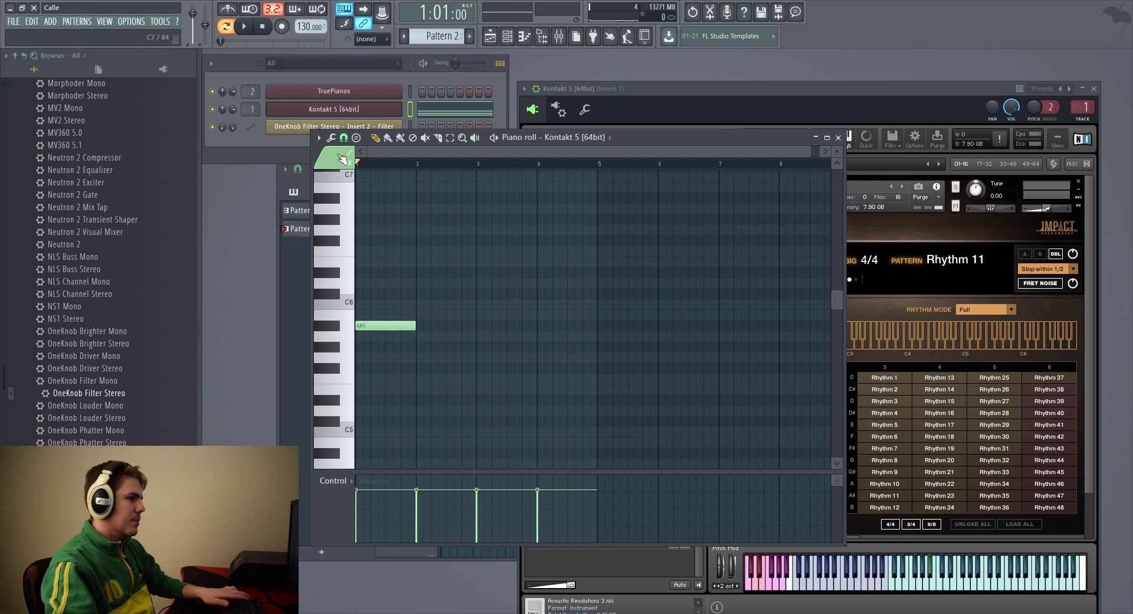
pyautogui.rightClick(371, 335)
# - Try a one-bar G#7 note at bar 1 to select Rhythm 33, play the pattern with it, and delete the note
pyautogui.scroll(3, 387, 286)
pyautogui.click(363, 202)
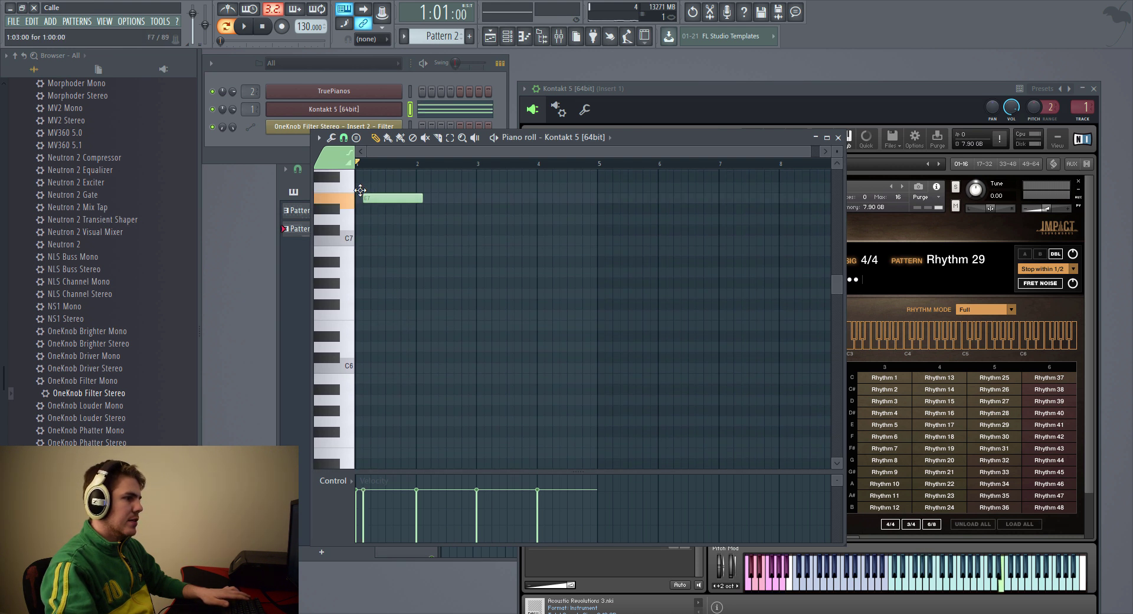
pyautogui.scroll(4, 417, 271)
pyautogui.moveTo(371, 293); pyautogui.dragTo(360, 251)
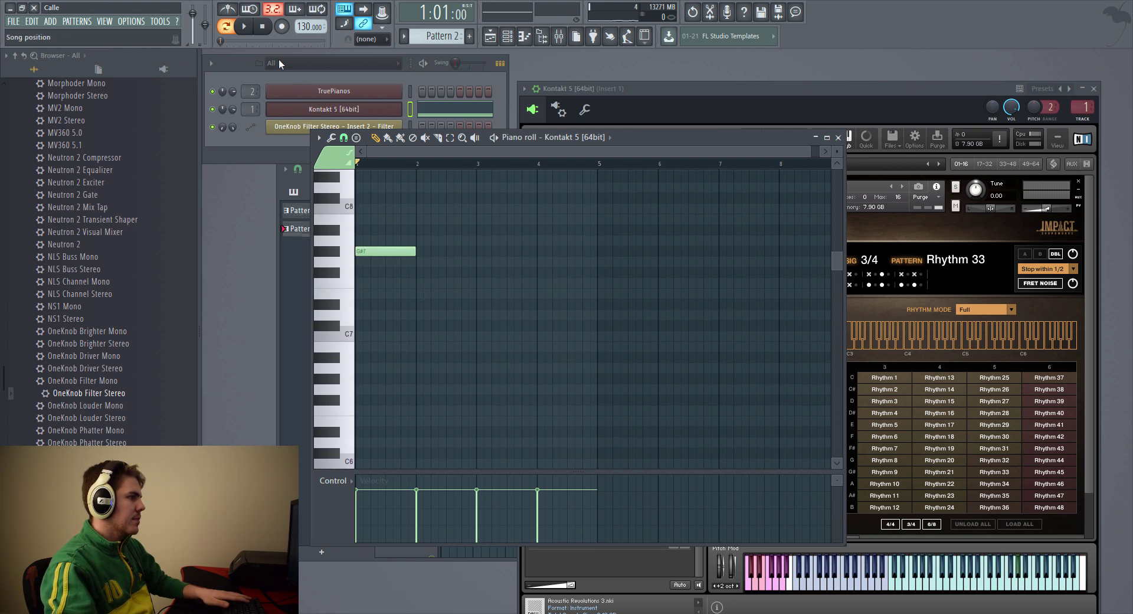
pyautogui.press('space')
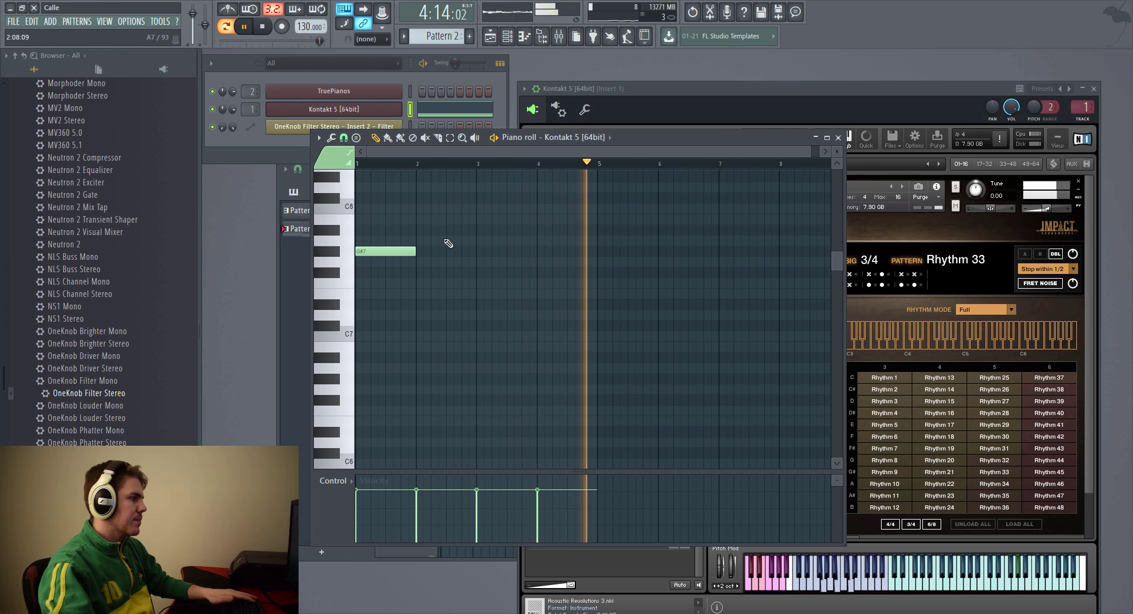
pyautogui.rightClick(380, 250)
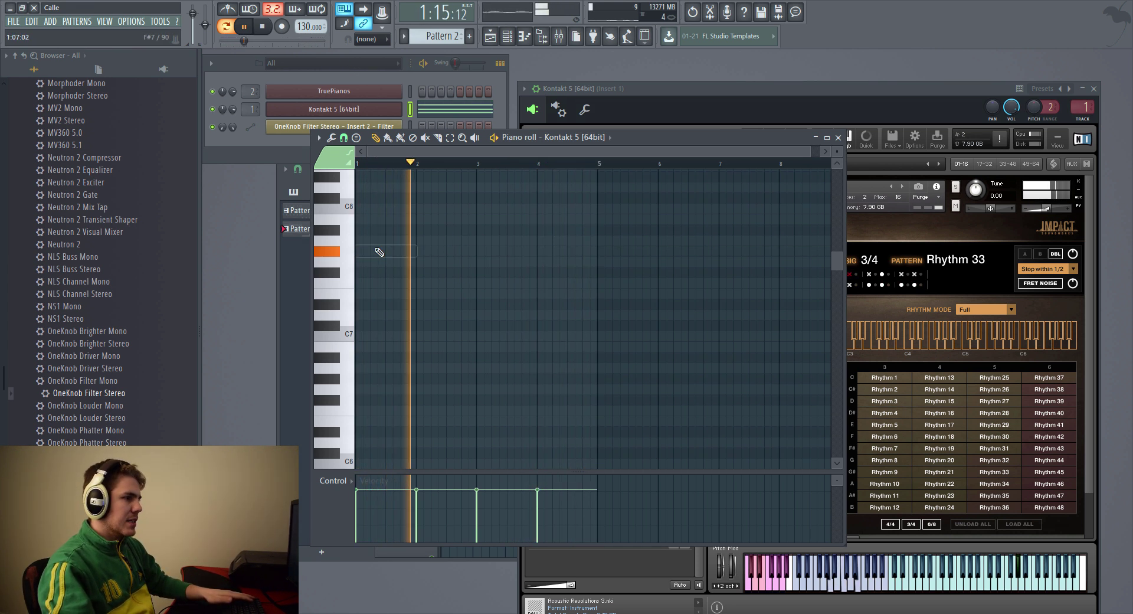
# - Stop playback and add a one-bar C#6 note at bar 1 of the Kontakt 5 pattern to select Rhythm 14
pyautogui.click(264, 29)
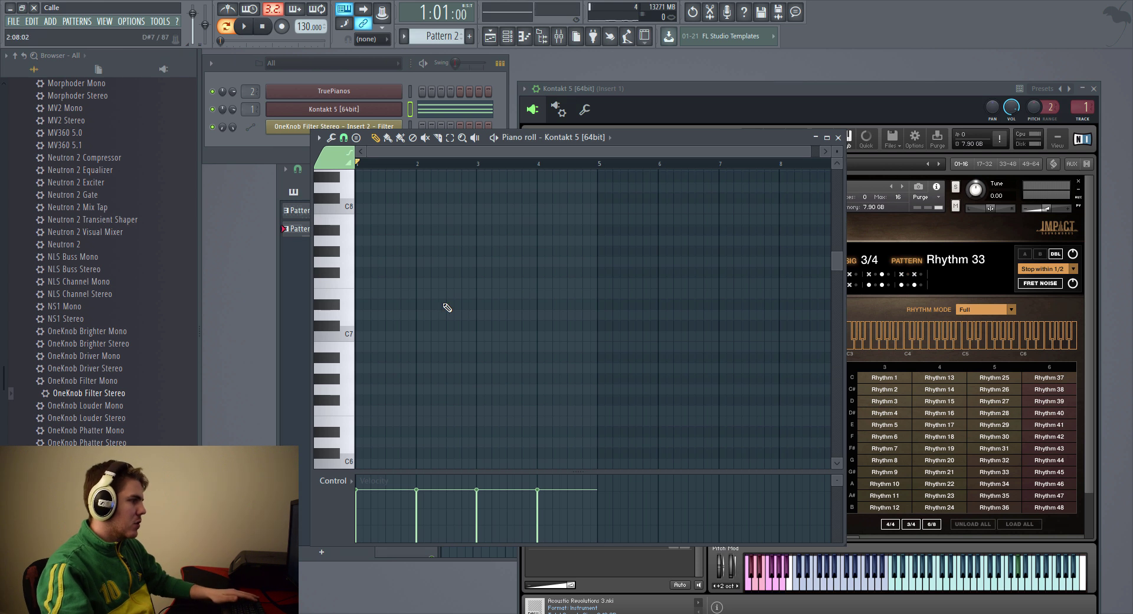
pyautogui.scroll(-4, 441, 320)
pyautogui.click(378, 326)
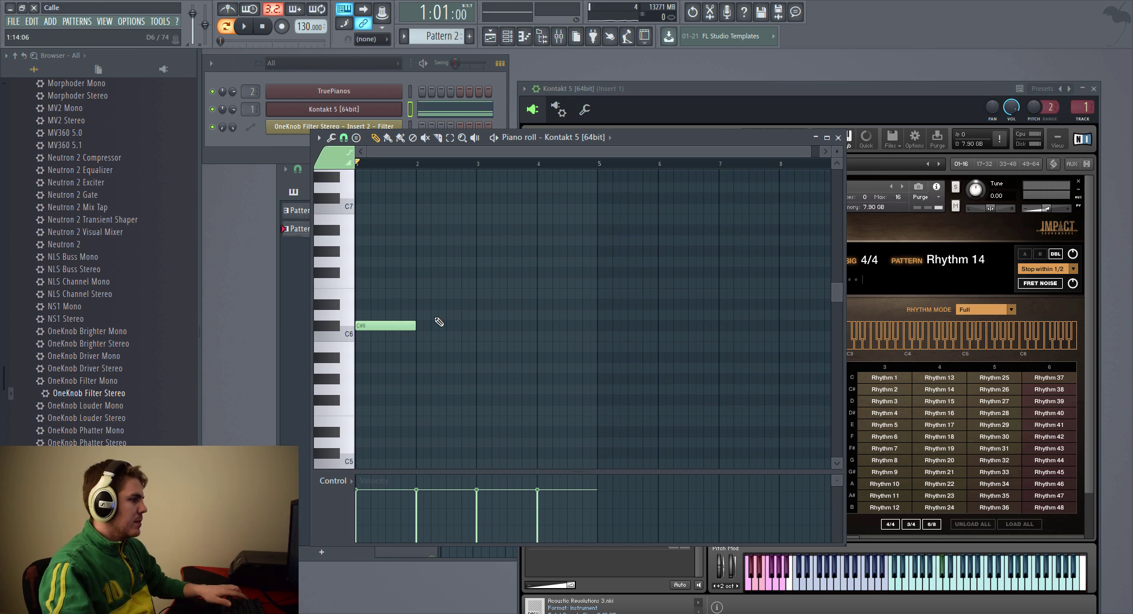
pyautogui.scroll(-4, 505, 296)
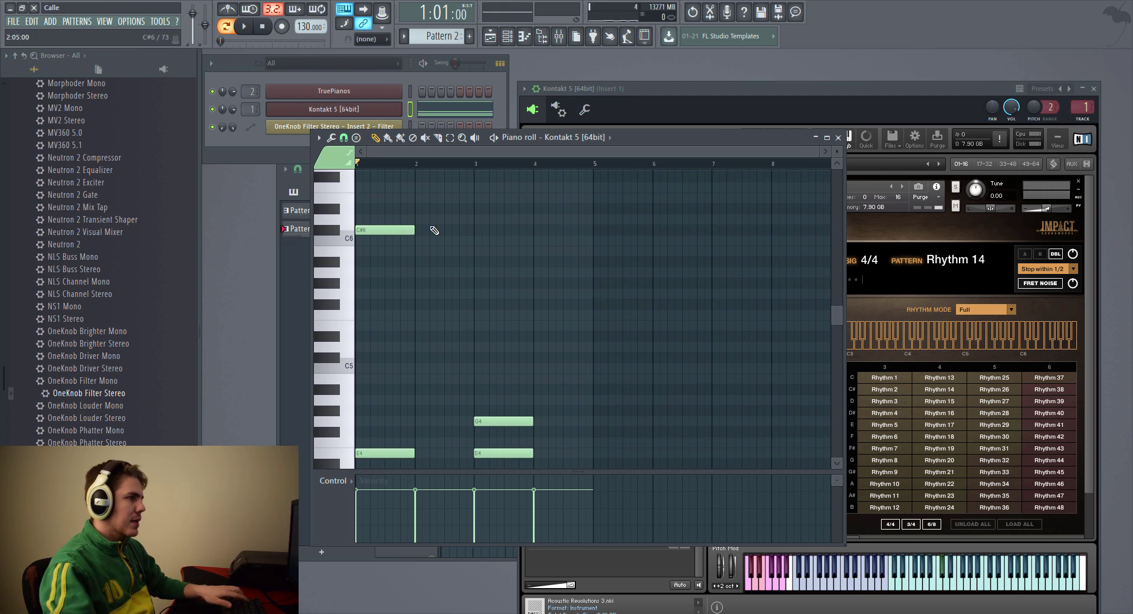
pyautogui.click(740, 108)
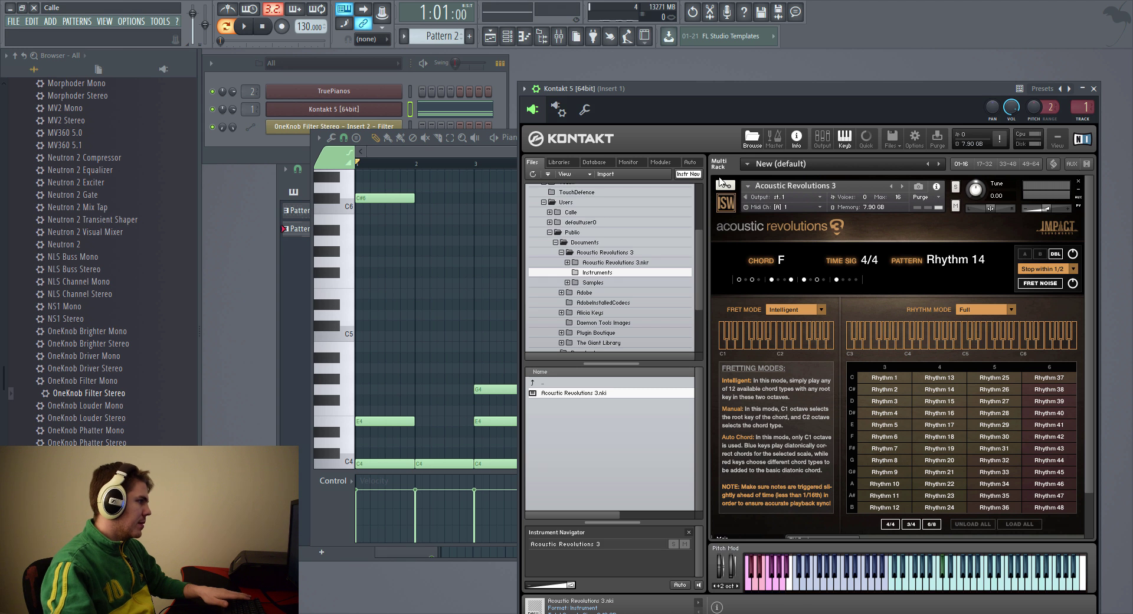
pyautogui.click(412, 150)
pyautogui.scroll(2, 392, 270)
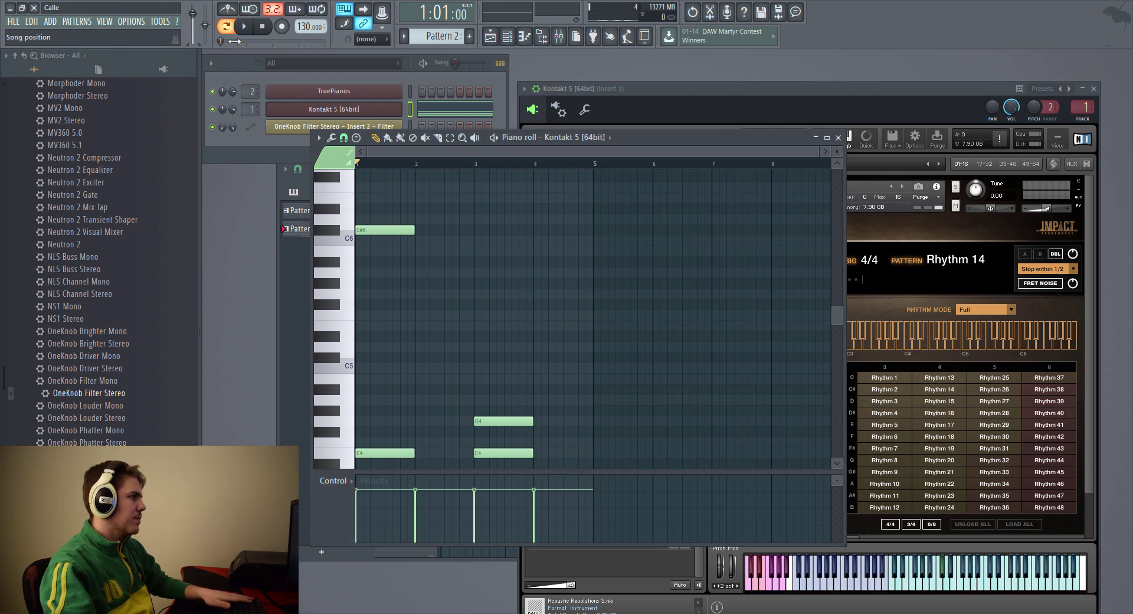
# - Play the pattern and turn on the chorus in the Acoustic Revolutions FX rack
pyautogui.press('space')
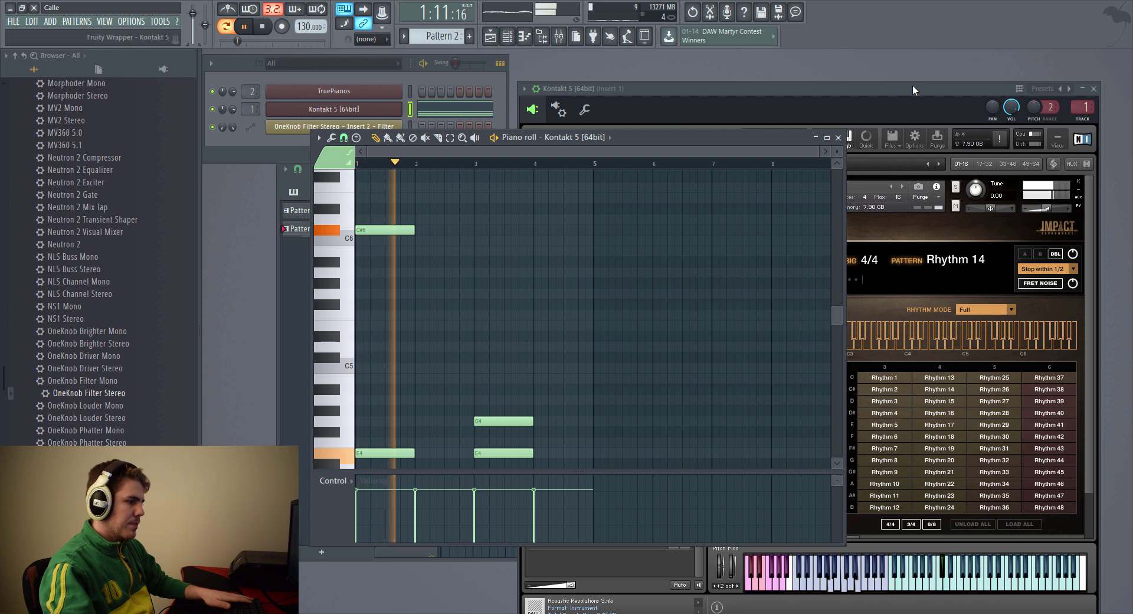
pyautogui.click(841, 481)
pyautogui.click(815, 498)
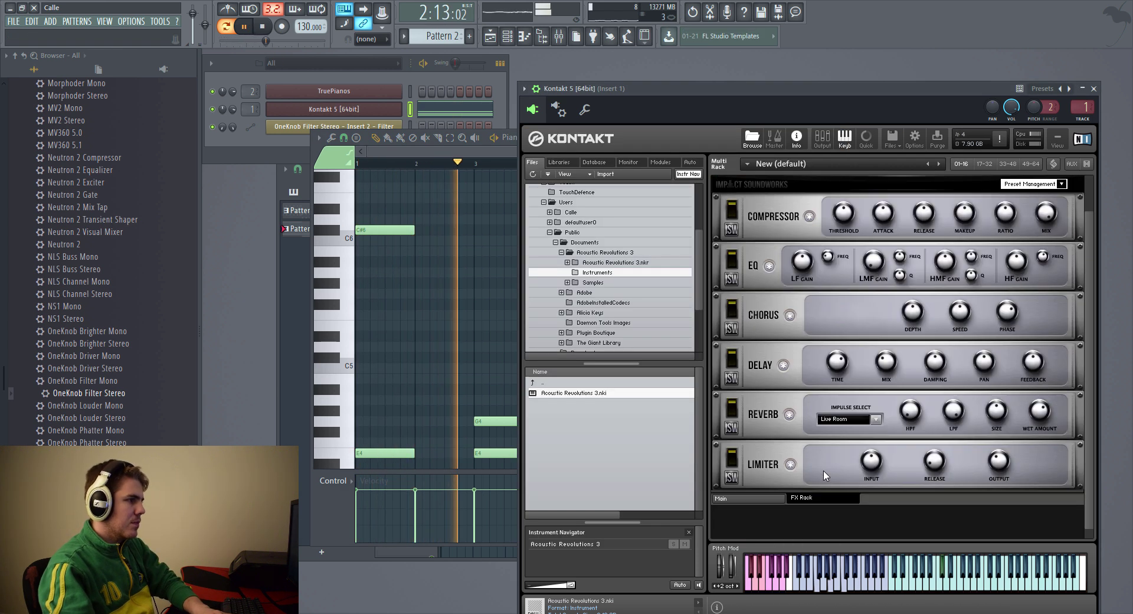
pyautogui.click(732, 308)
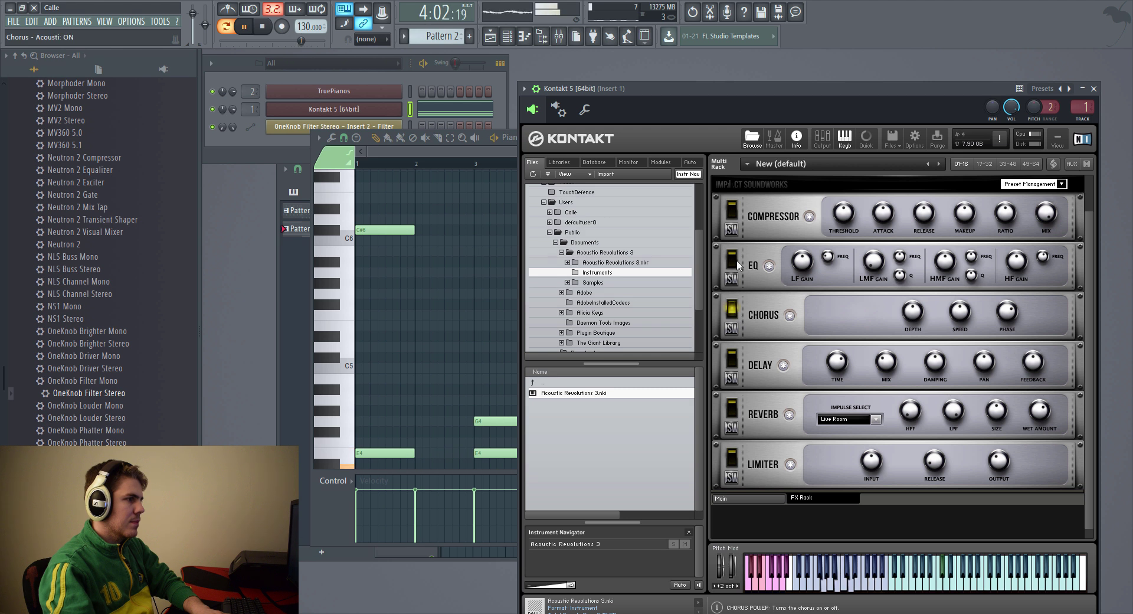
# - Turn on the guitar's compressor and limiter, set the compressor threshold to -0.38 dB, and close the Kontakt window
pyautogui.click(841, 212)
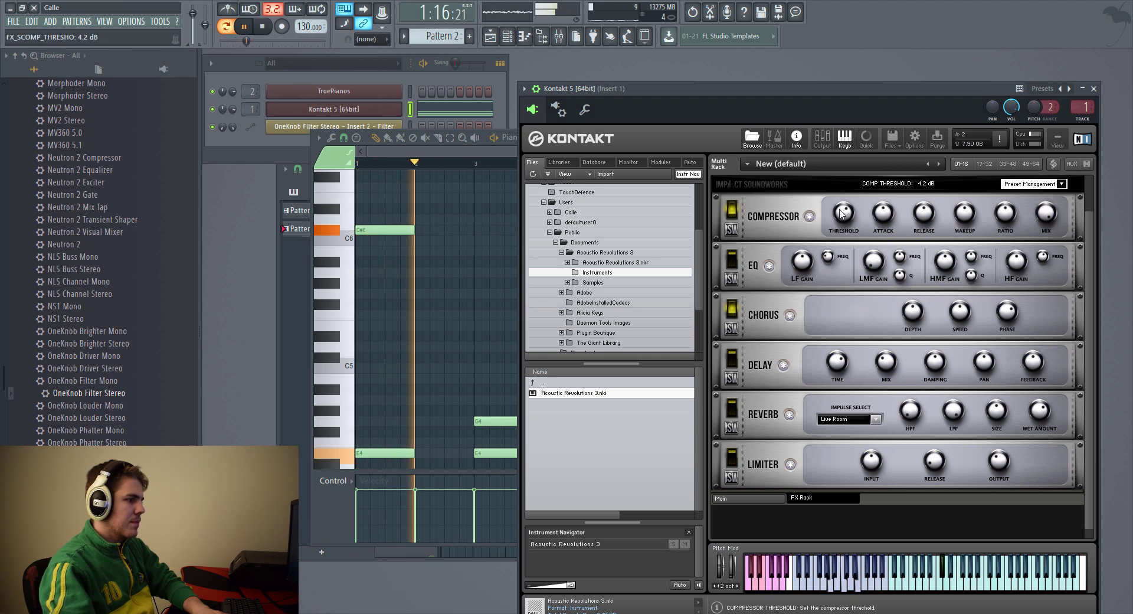
pyautogui.click(731, 457)
pyautogui.click(872, 459)
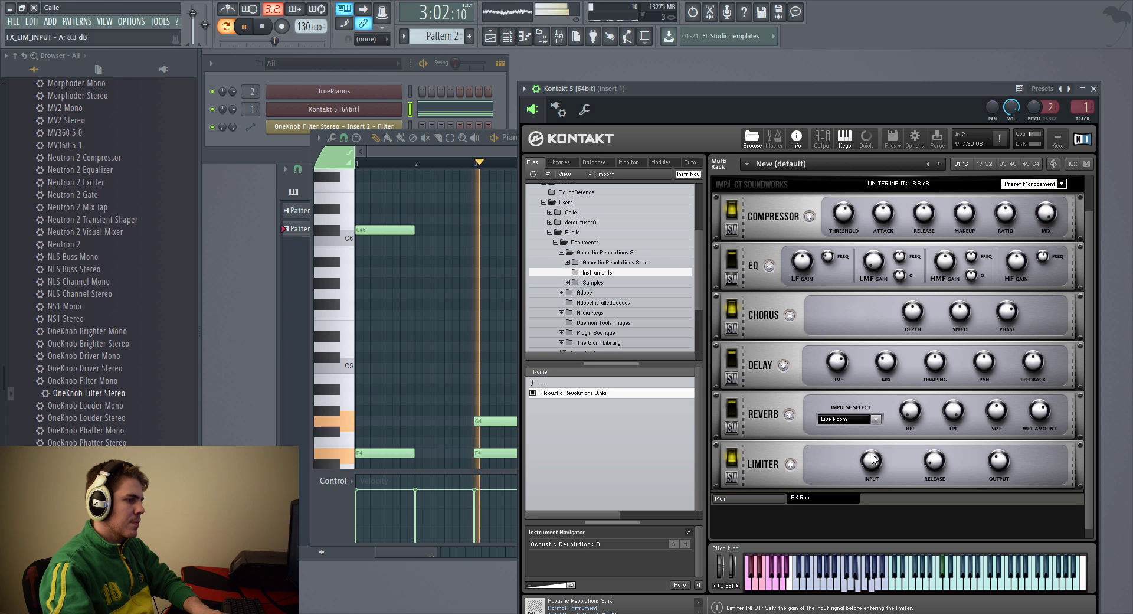
pyautogui.scroll(-3, 872, 459)
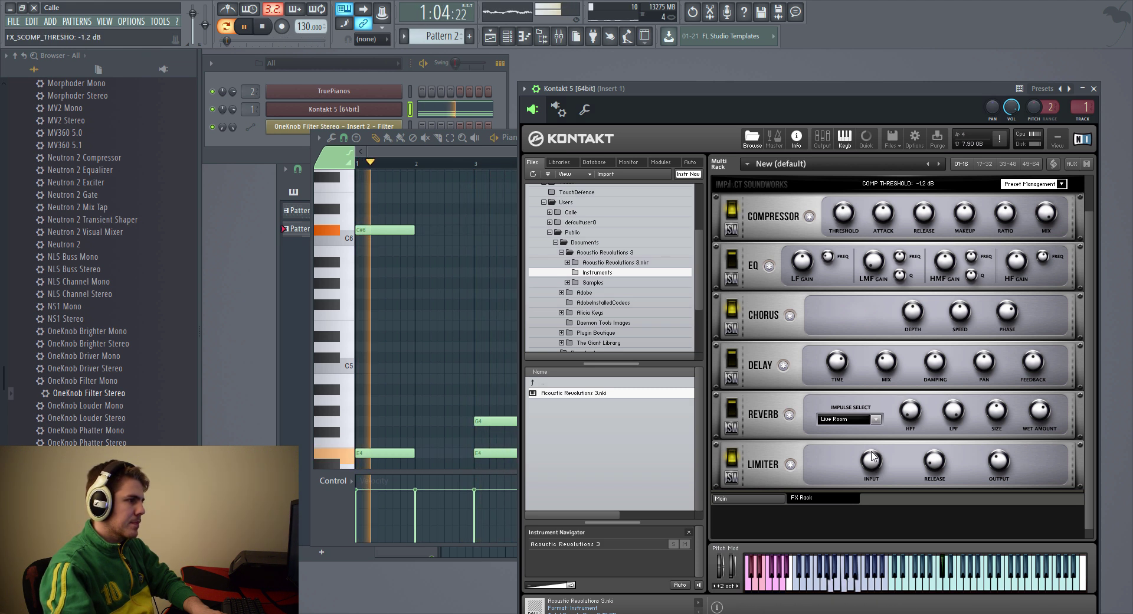
pyautogui.scroll(2, 842, 213)
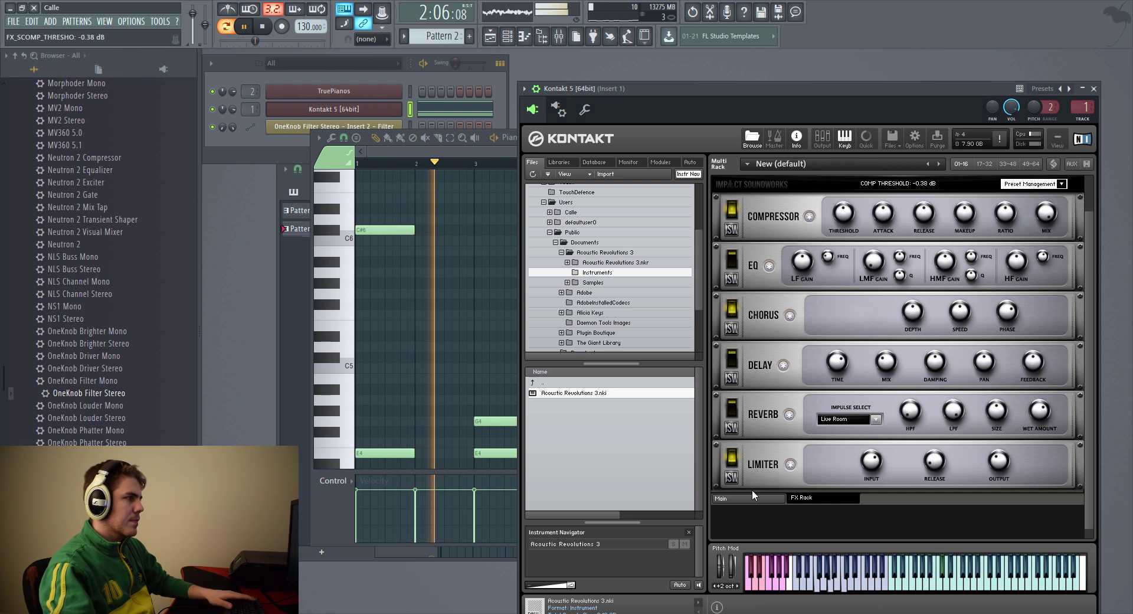
pyautogui.click(1094, 89)
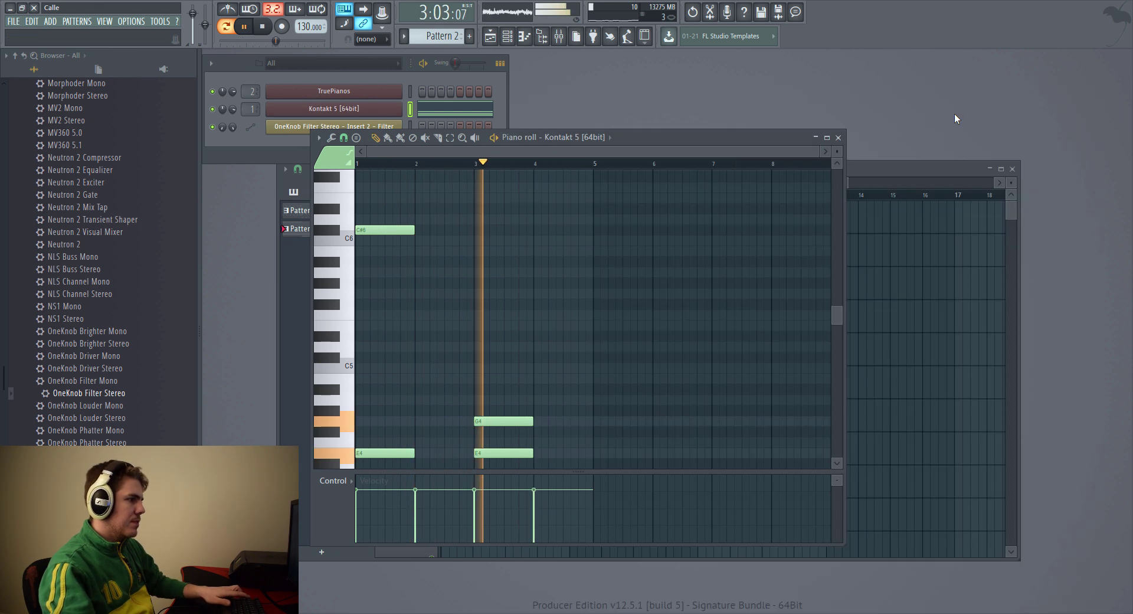
# - Play the playlist arrangement in song mode from just before bar 5, where Pattern 2 enters
pyautogui.click(1003, 177)
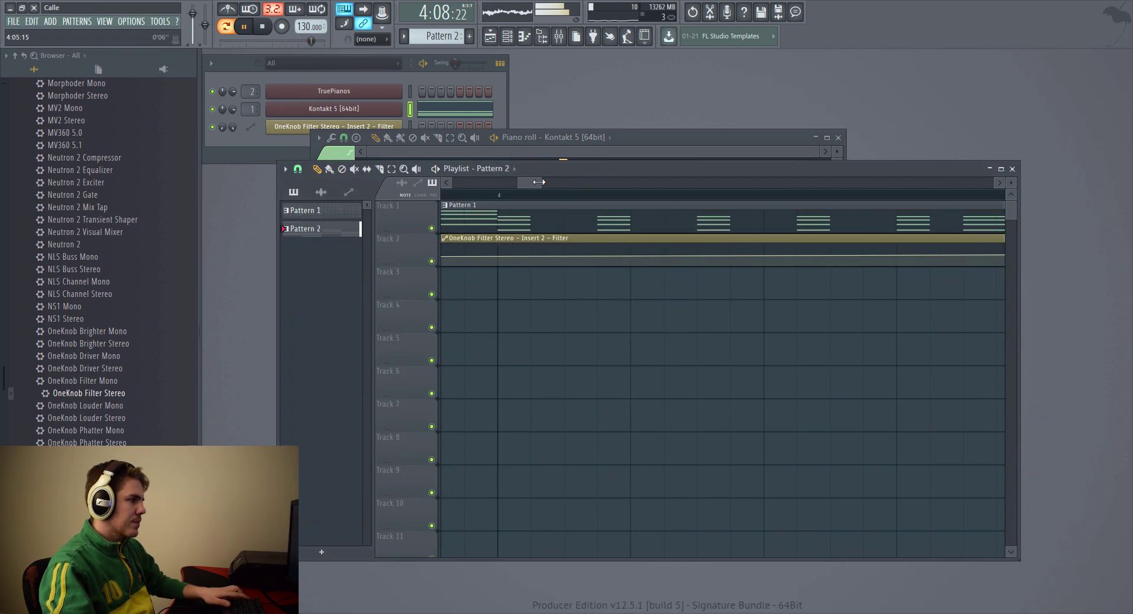
pyautogui.moveTo(538, 182); pyautogui.dragTo(553, 183)
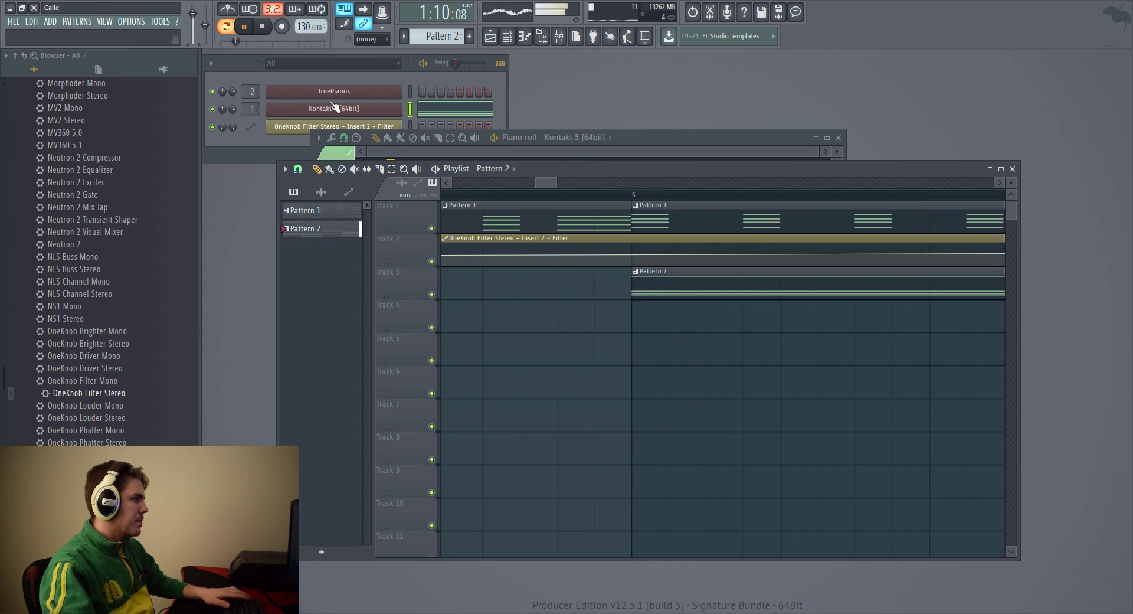
pyautogui.click(308, 171)
pyautogui.click(308, 225)
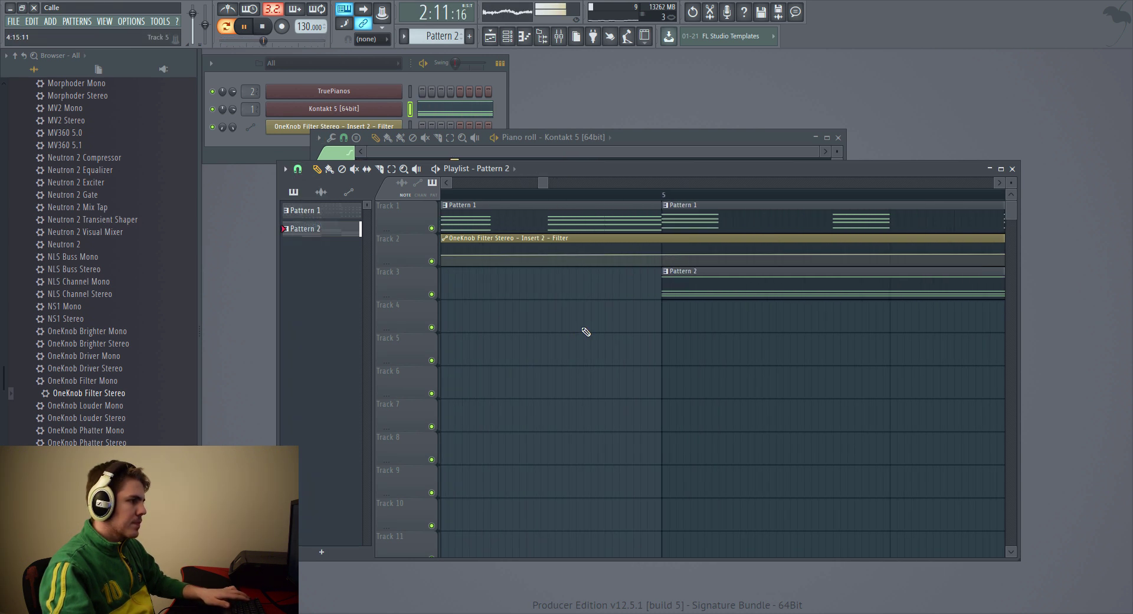
pyautogui.scroll(-5, 733, 349)
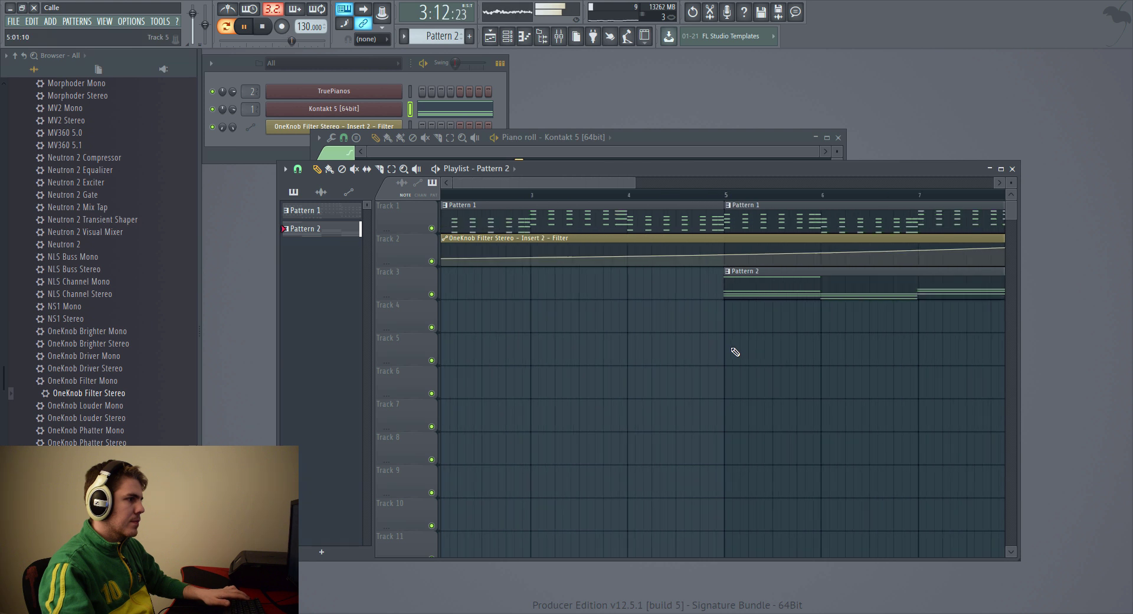
pyautogui.press('space')
pyautogui.click(680, 195)
pyautogui.press('space')
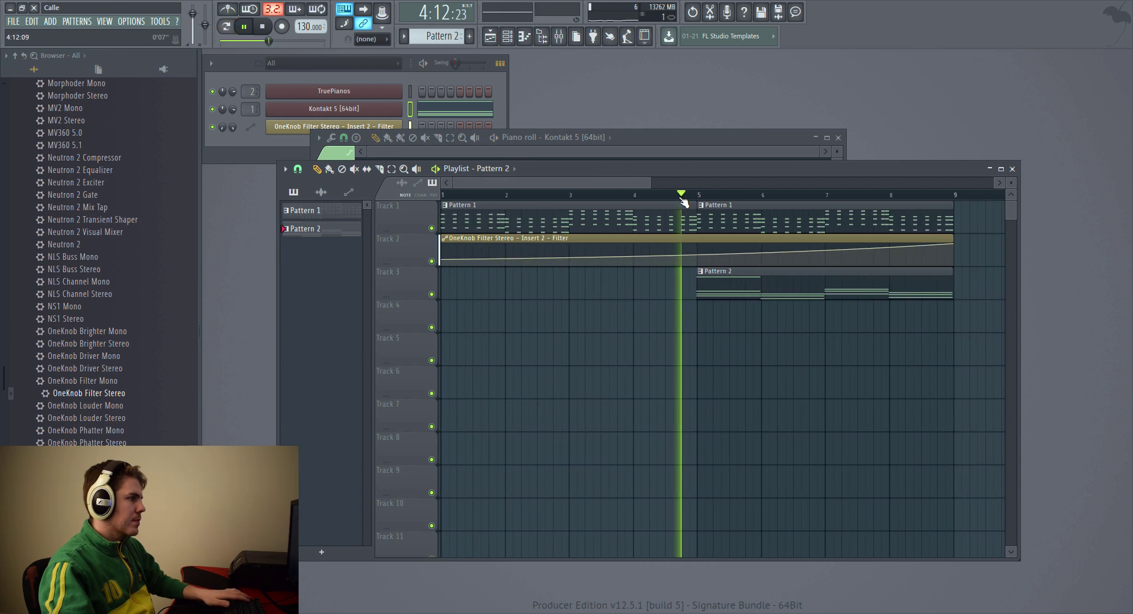
# - Stop playback and load OneKnob Filter Stereo into the first effect slot of mixer Insert 1, the Kontakt 5 channel's track
pyautogui.doubleClick(734, 289)
pyautogui.press('space')
pyautogui.doubleClick(248, 108)
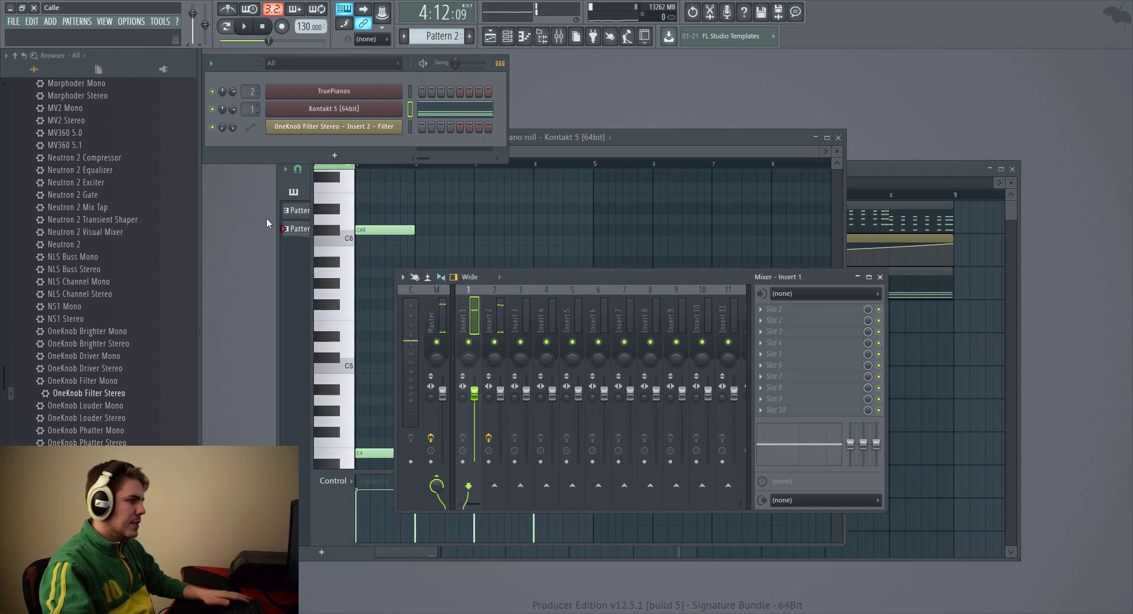
pyautogui.moveTo(98, 395); pyautogui.dragTo(797, 308)
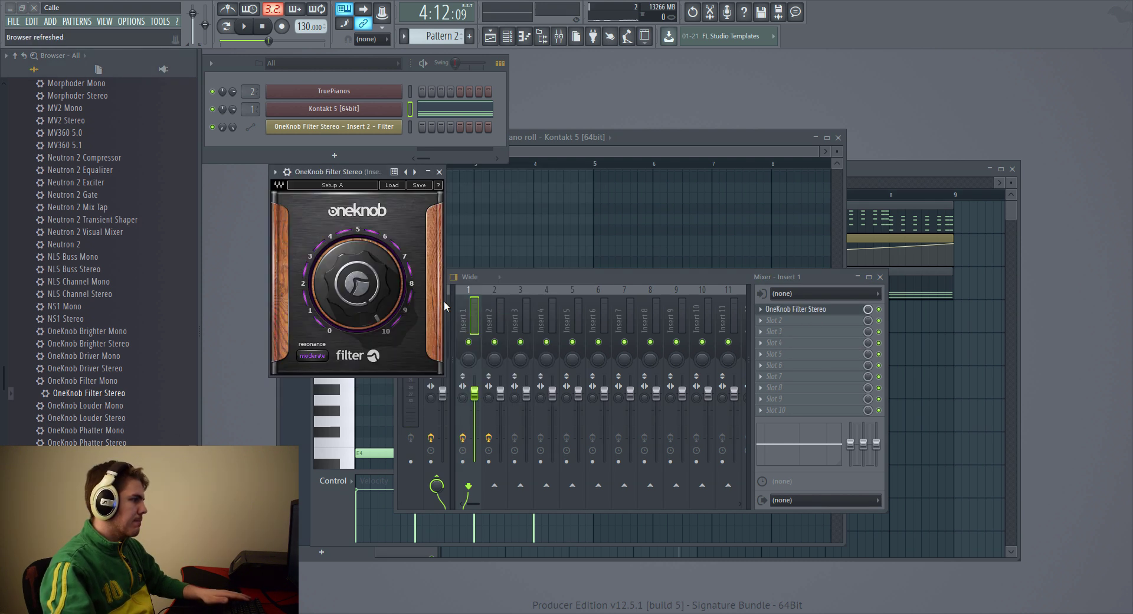
pyautogui.click(439, 173)
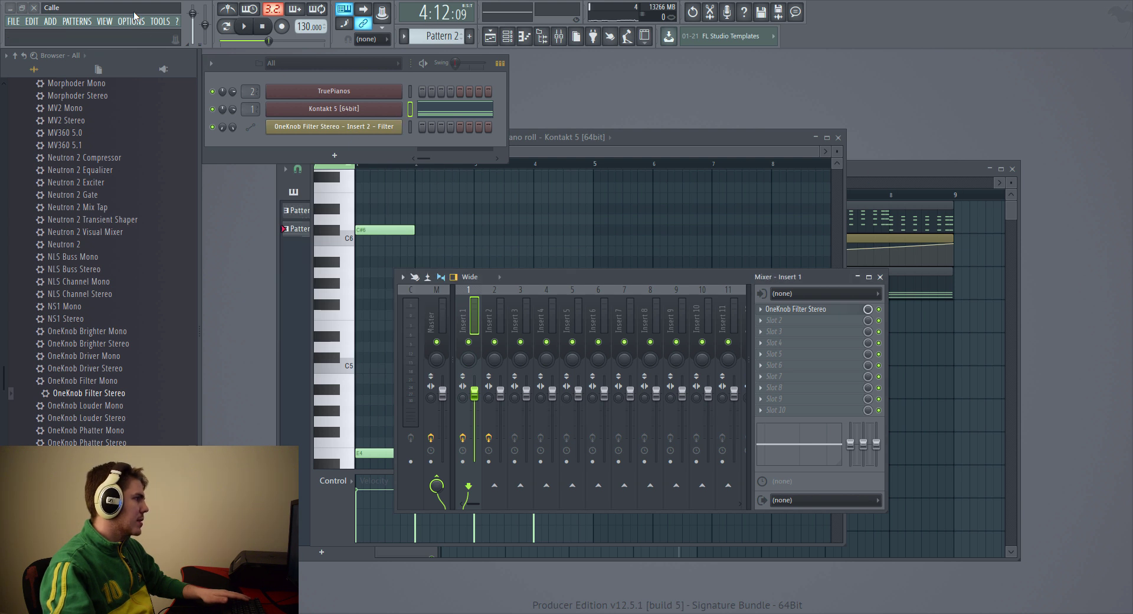
# - Create an automation clip for the last tweaked parameter, the Insert 1 OneKnob filter
pyautogui.click(160, 21)
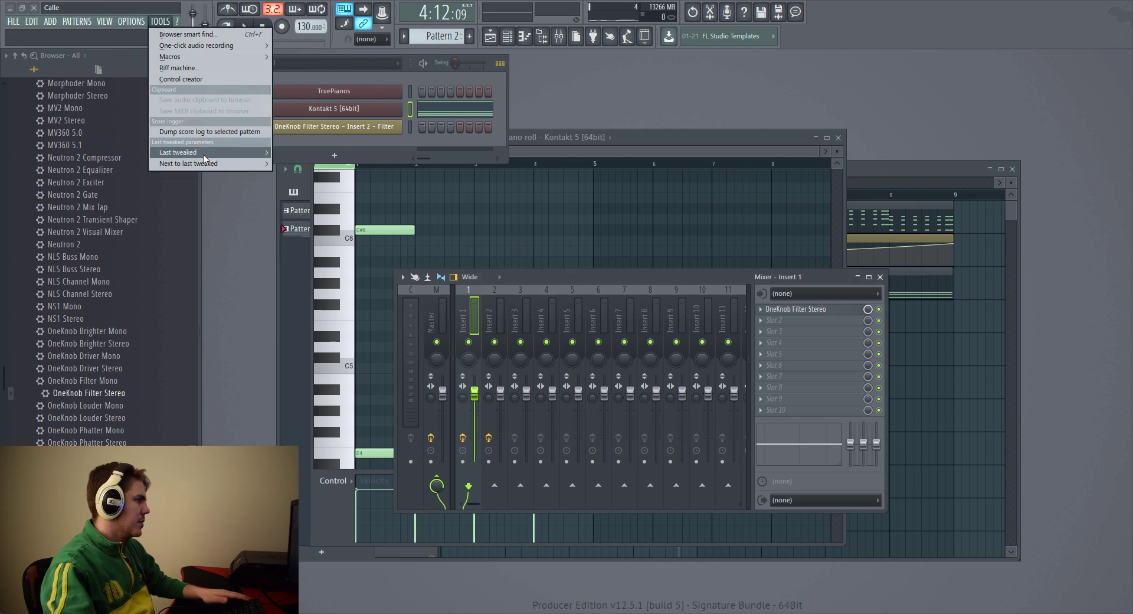
pyautogui.moveTo(207, 154)
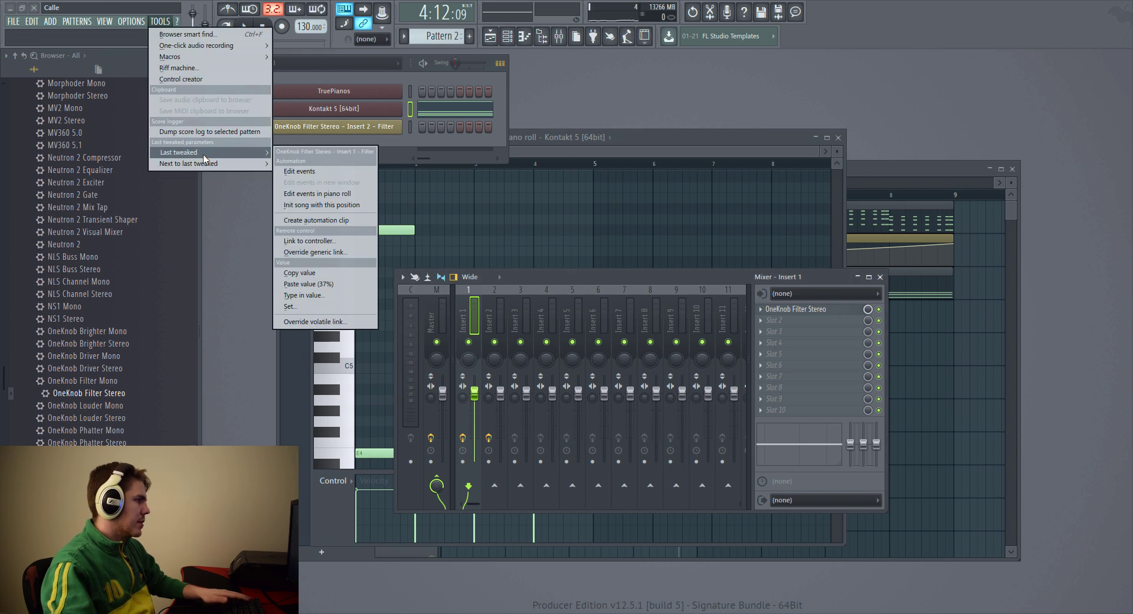
pyautogui.click(317, 220)
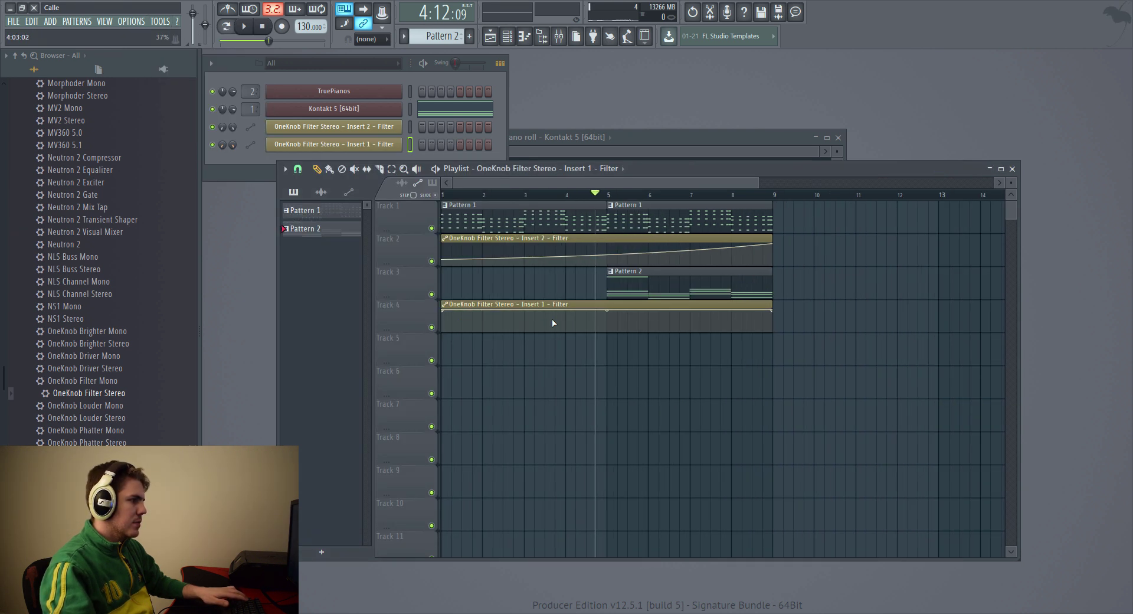
# - Place the Insert 1 filter automation clip on Track 4 at bar 5 and trim it to end at bar 9
pyautogui.moveTo(484, 304); pyautogui.dragTo(649, 307)
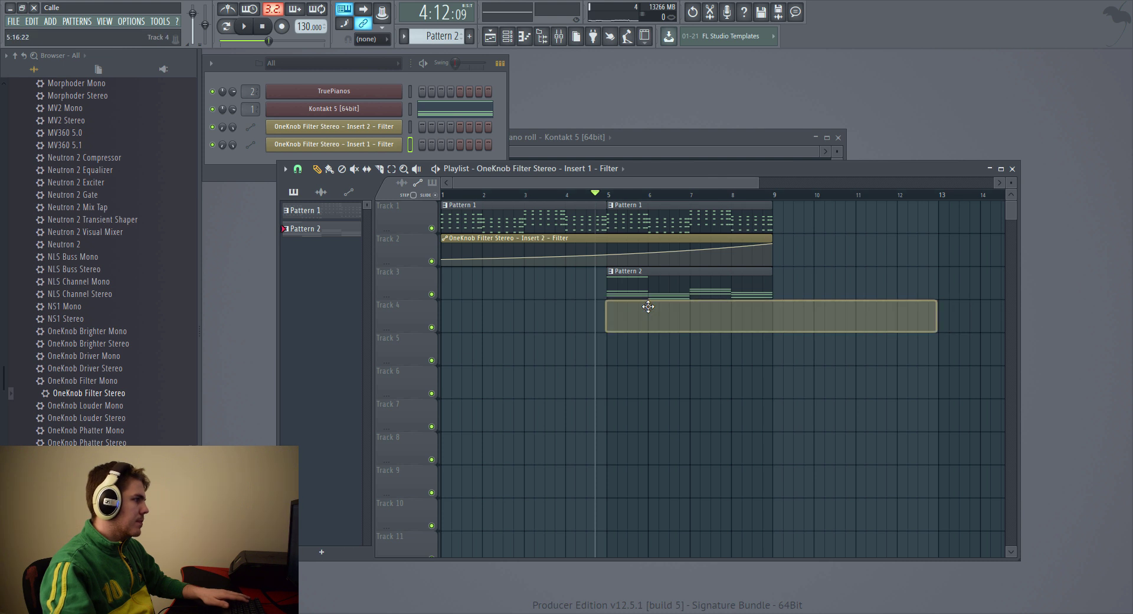
pyautogui.rightClick(645, 308)
pyautogui.click(298, 169)
pyautogui.click(307, 211)
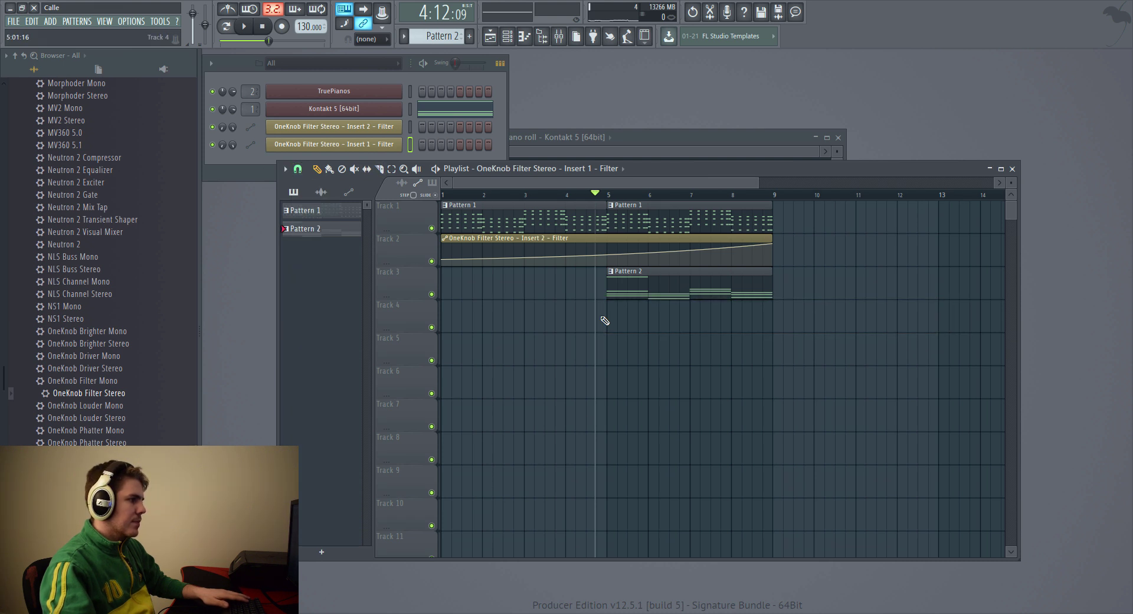
pyautogui.moveTo(602, 319)
pyautogui.mouseDown()
pyautogui.moveTo(628, 304)
pyautogui.moveTo(609, 318)
pyautogui.mouseUp()
pyautogui.moveTo(940, 314); pyautogui.dragTo(768, 302)
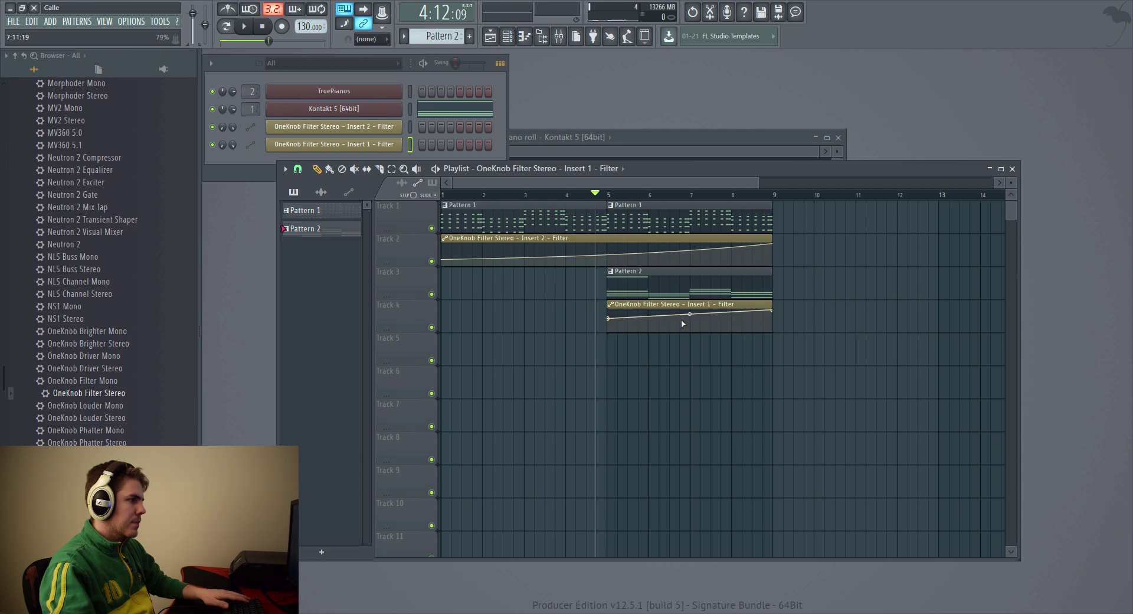
# - Shape the Insert 1 filter automation on Track 4 into a curved rise and play the arrangement from just before bar 5
pyautogui.moveTo(689, 314); pyautogui.dragTo(661, 313)
pyautogui.press('space')
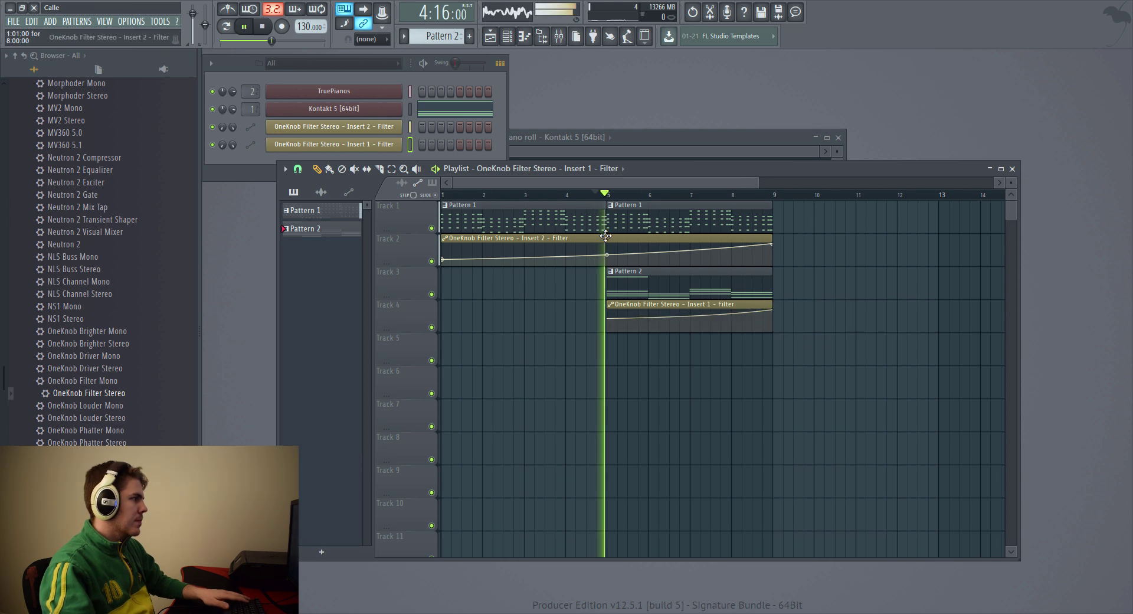
pyautogui.doubleClick(633, 290)
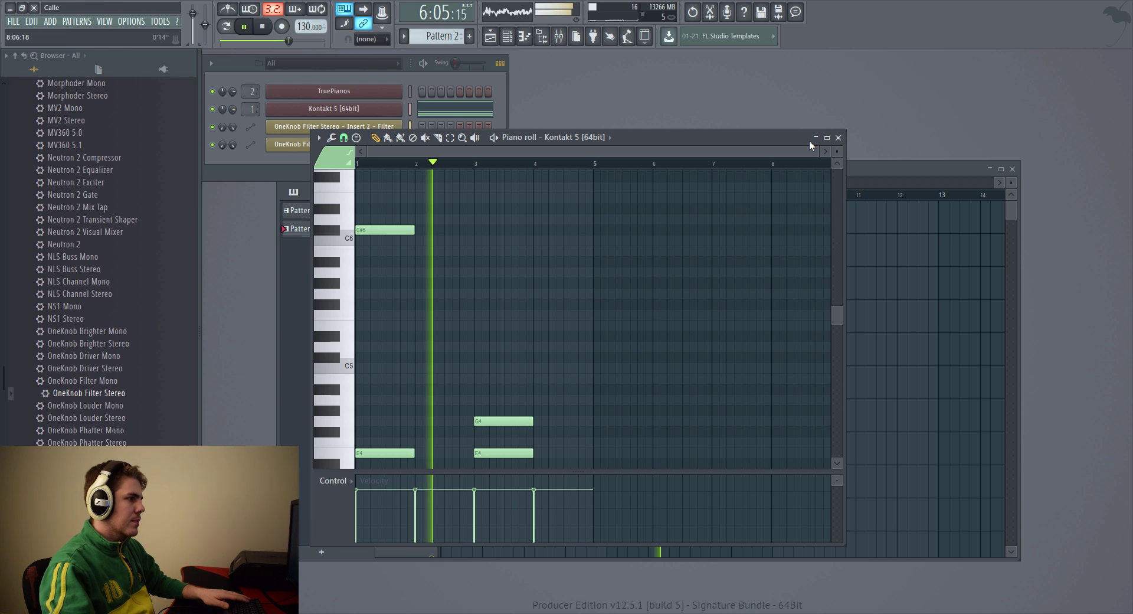
pyautogui.click(838, 138)
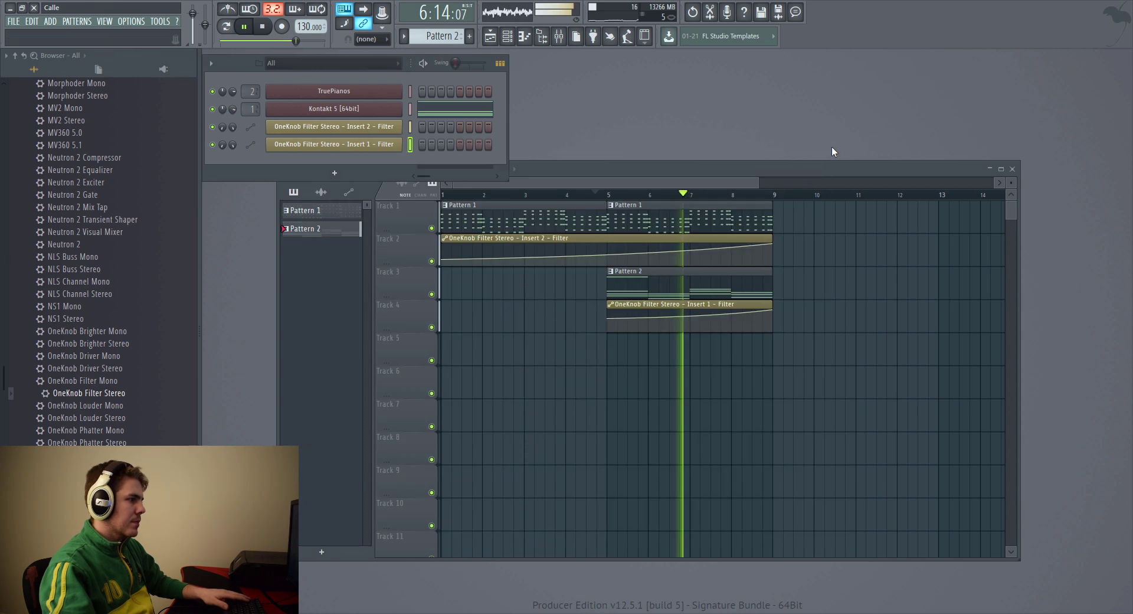
pyautogui.press('space')
pyautogui.press('space')
pyautogui.click(612, 322)
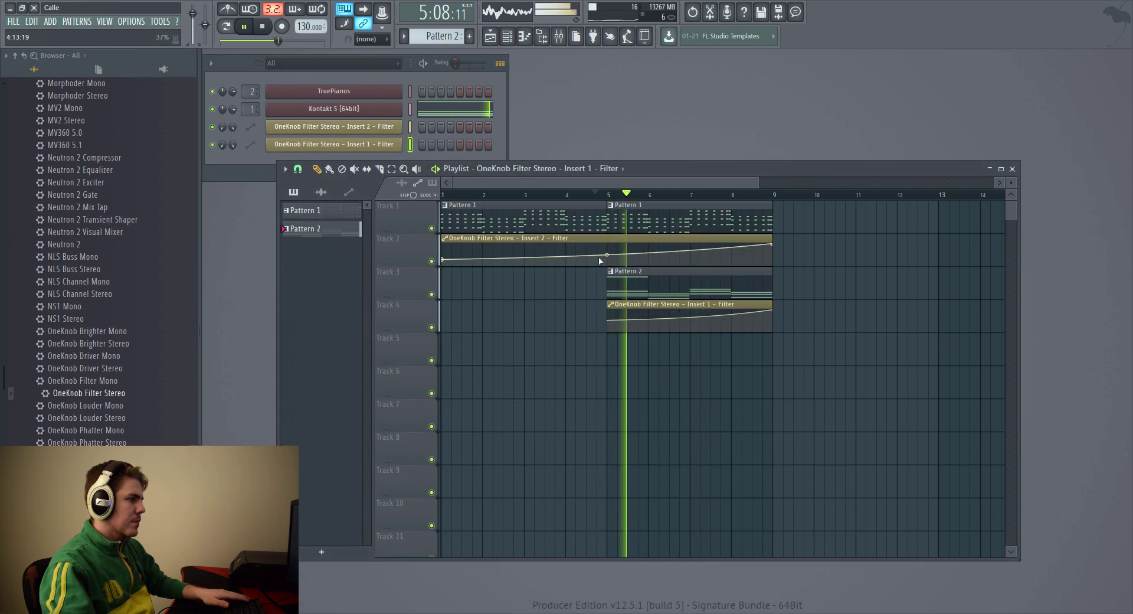
# - Set the Kontakt 5 channel's volume to 69% while the arrangement plays
pyautogui.doubleClick(622, 279)
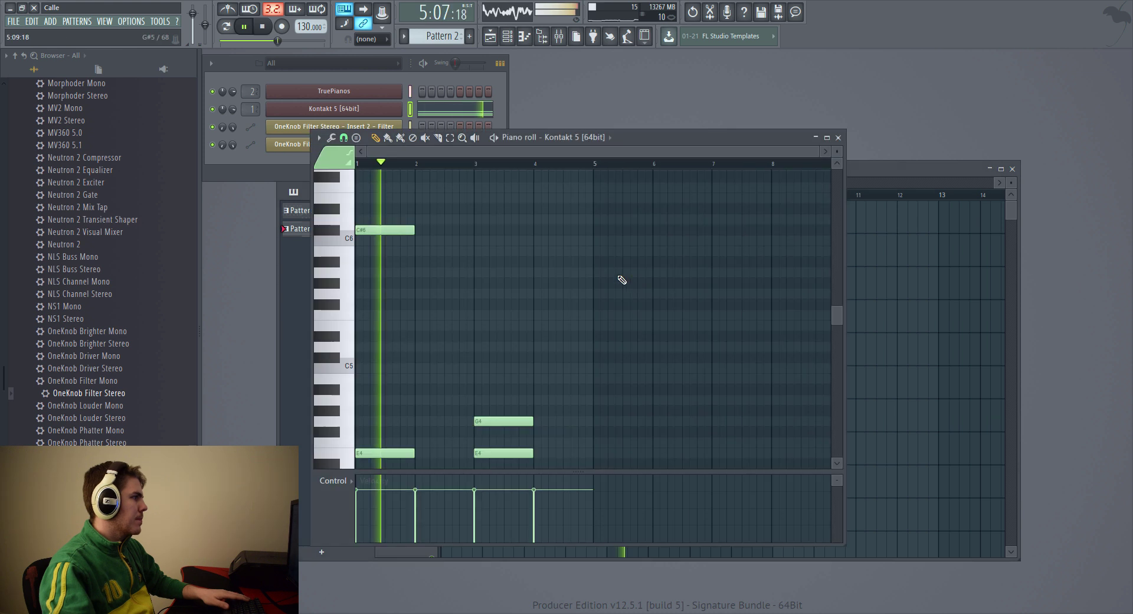
pyautogui.click(235, 107)
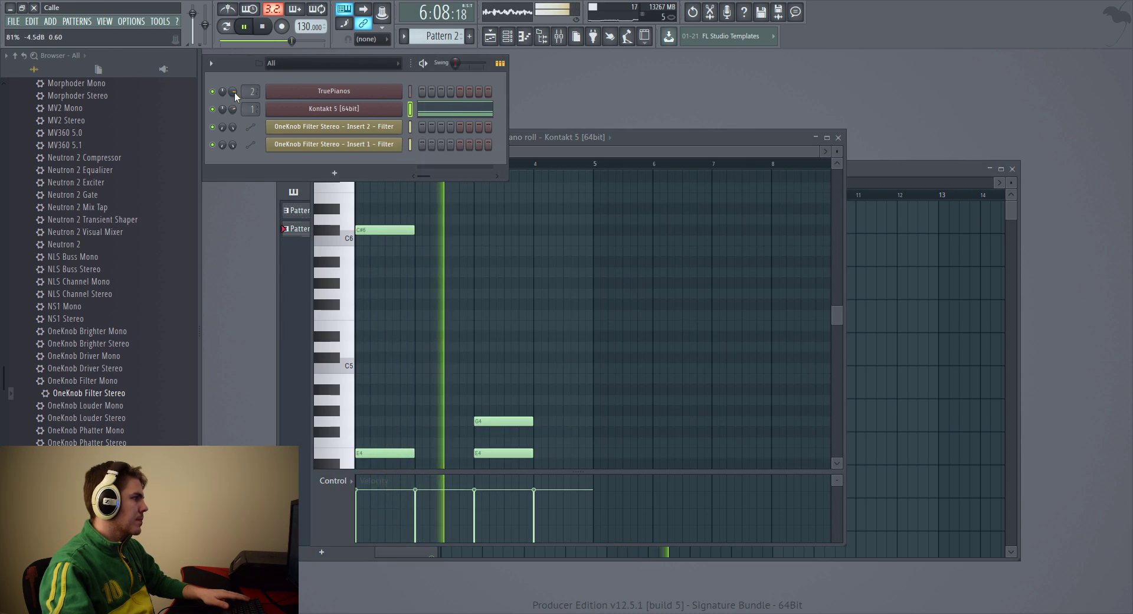
pyautogui.moveTo(233, 109); pyautogui.dragTo(233, 118)
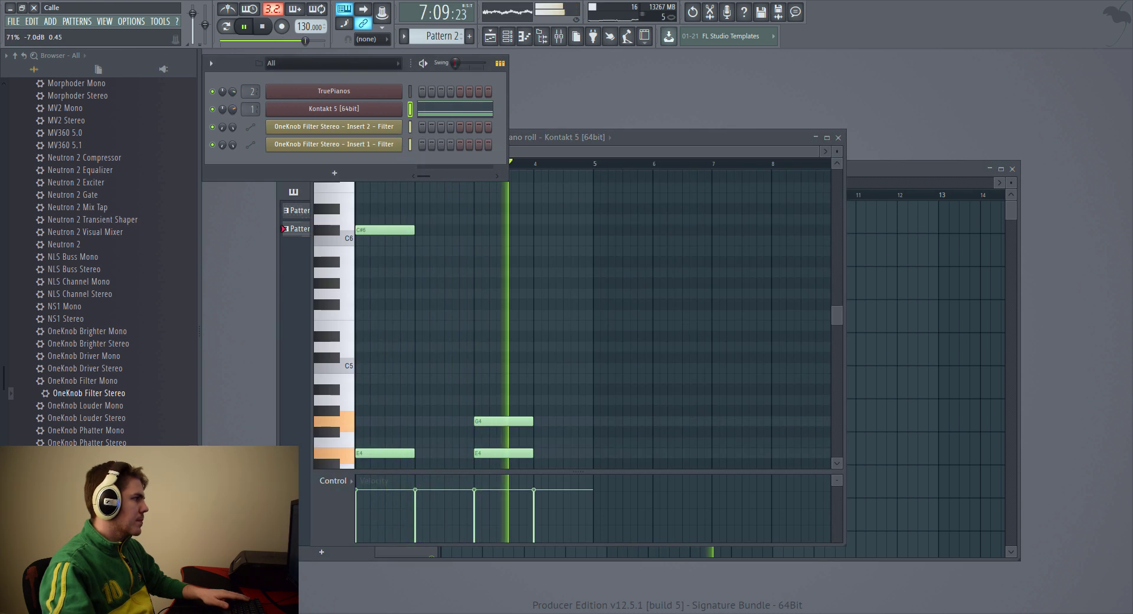
pyautogui.rightClick(233, 111)
pyautogui.press('Escape')
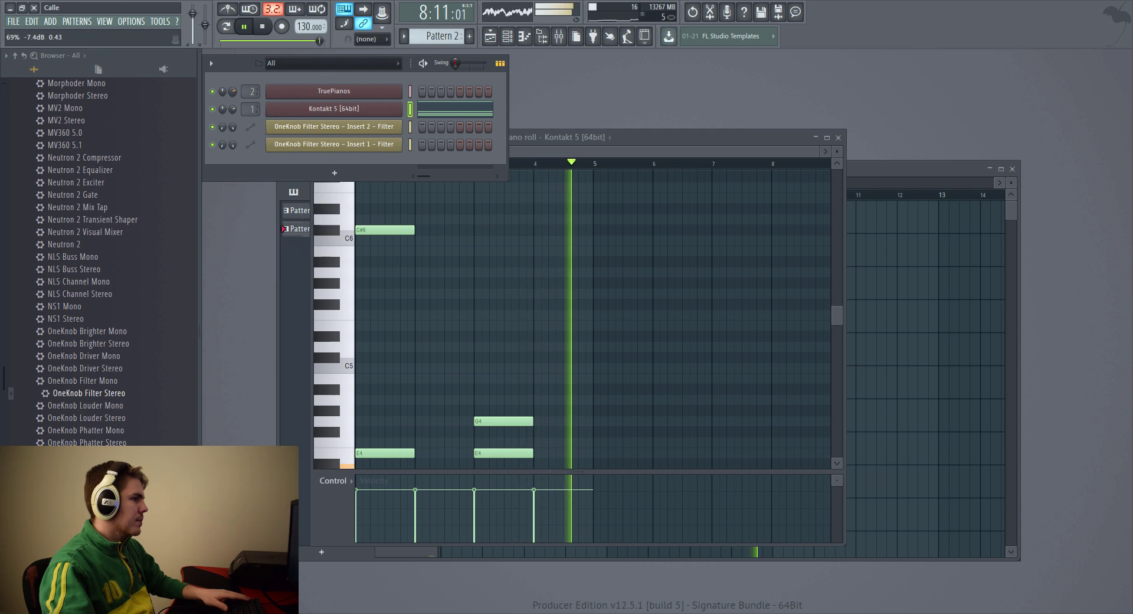
# - Stop playback, close the Kontakt 5 piano roll and return to the playlist
pyautogui.rightClick(233, 111)
pyautogui.press('Escape')
pyautogui.press('space')
pyautogui.click(860, 161)
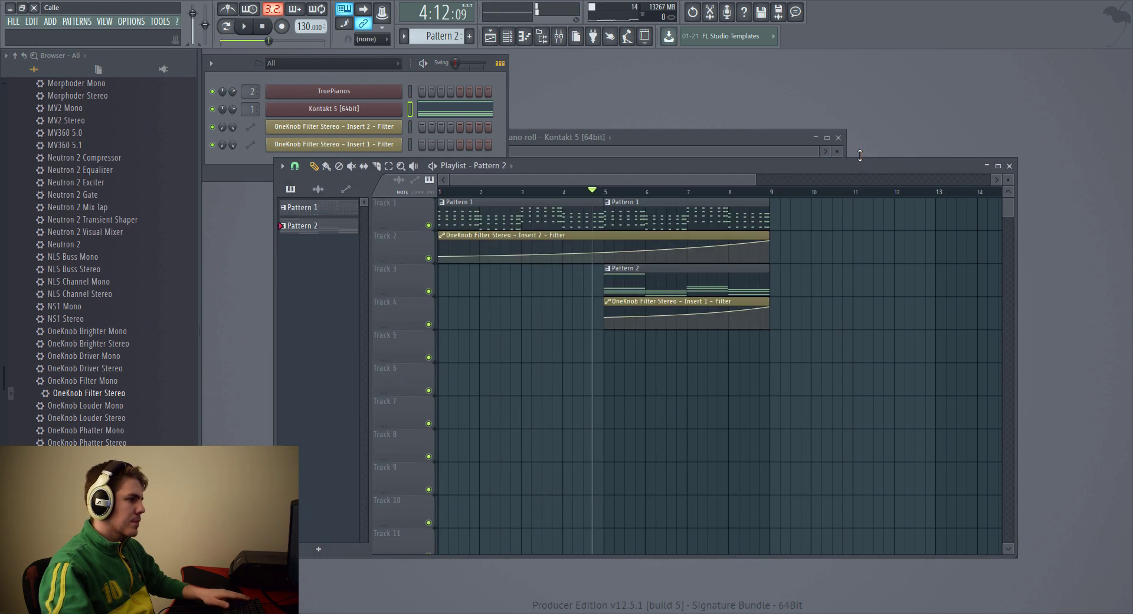
pyautogui.click(838, 138)
# - Play the playlist arrangement from just before bar 5 to check the guitar level, and stop it
pyautogui.press('space')
pyautogui.click(668, 307)
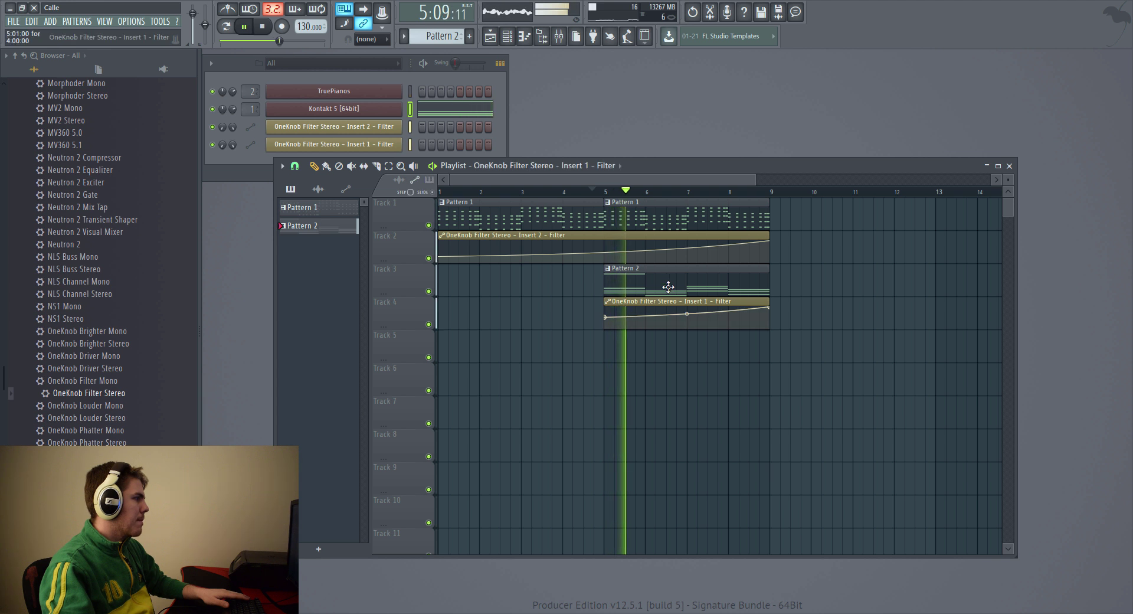
pyautogui.click(236, 95)
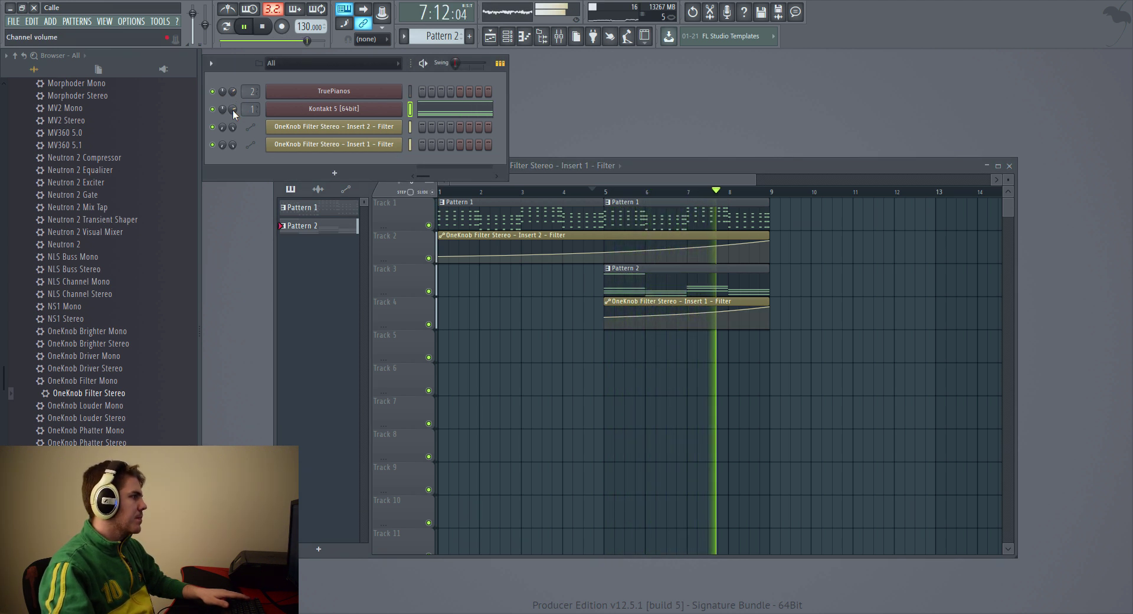
pyautogui.click(263, 27)
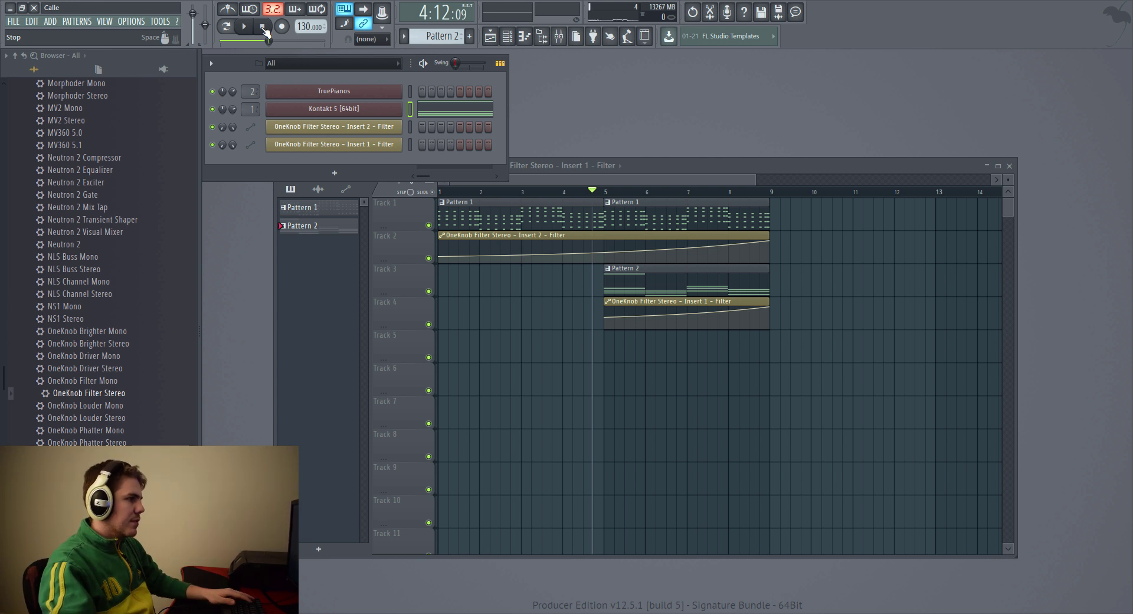
pyautogui.click(711, 176)
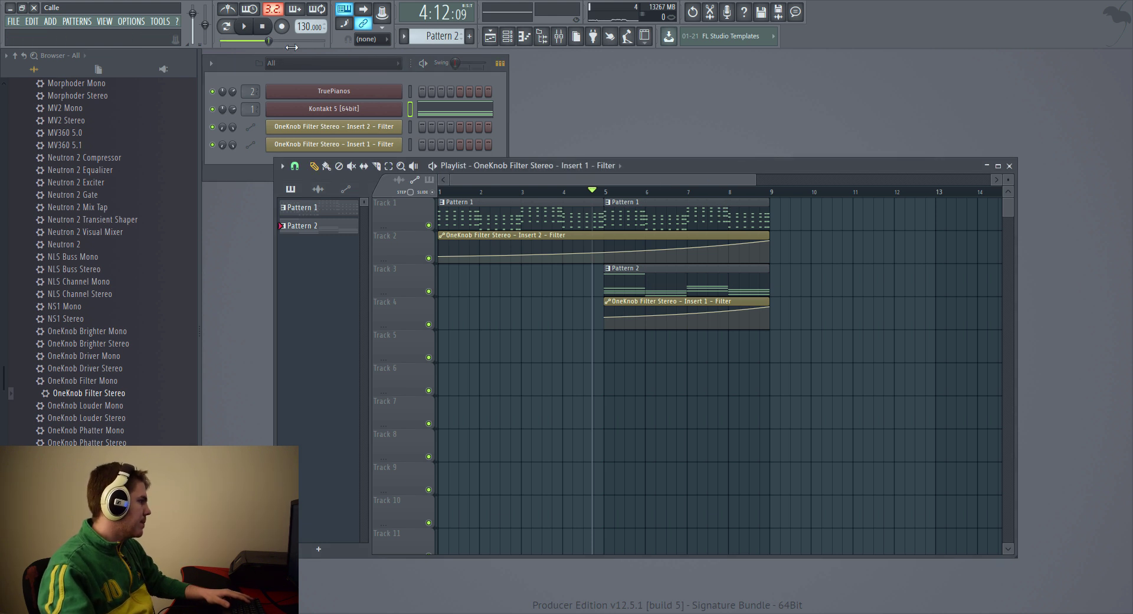
# - Open the Long Sweeps sample folder within KSHMR 2's FX Elements, under Sweep Ups
pyautogui.scroll(20, 101, 275)
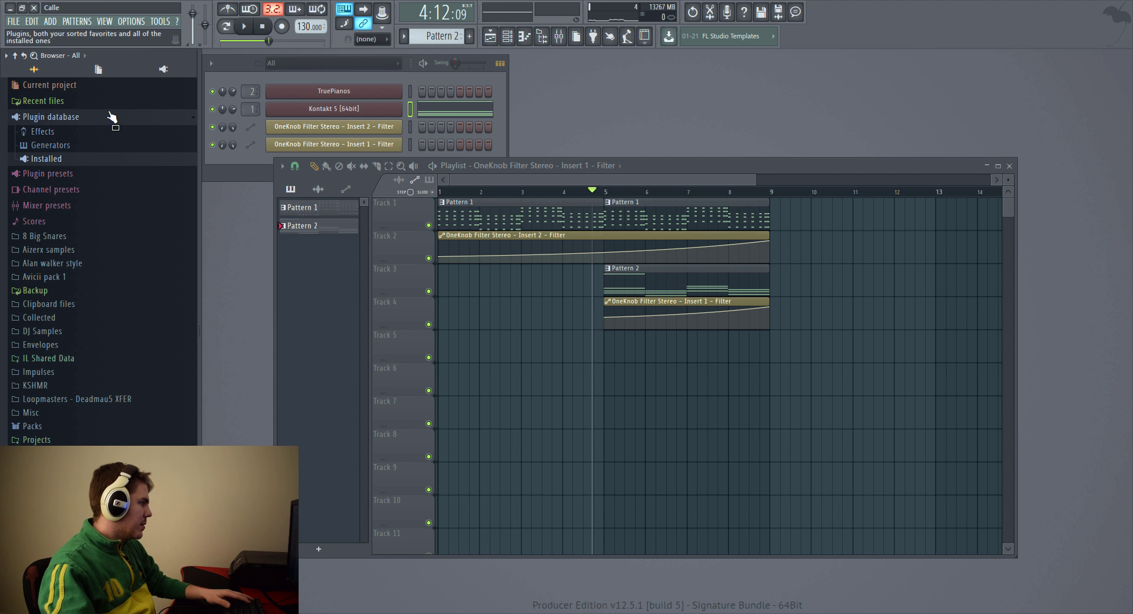
pyautogui.click(111, 116)
pyautogui.click(69, 347)
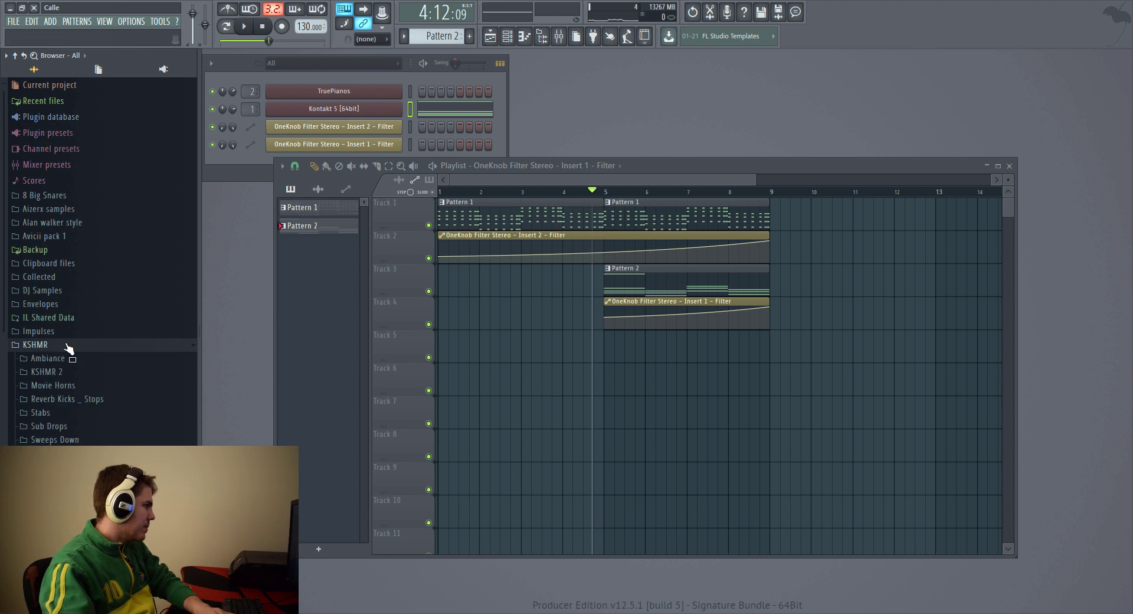
pyautogui.click(47, 372)
pyautogui.scroll(-5, 98, 375)
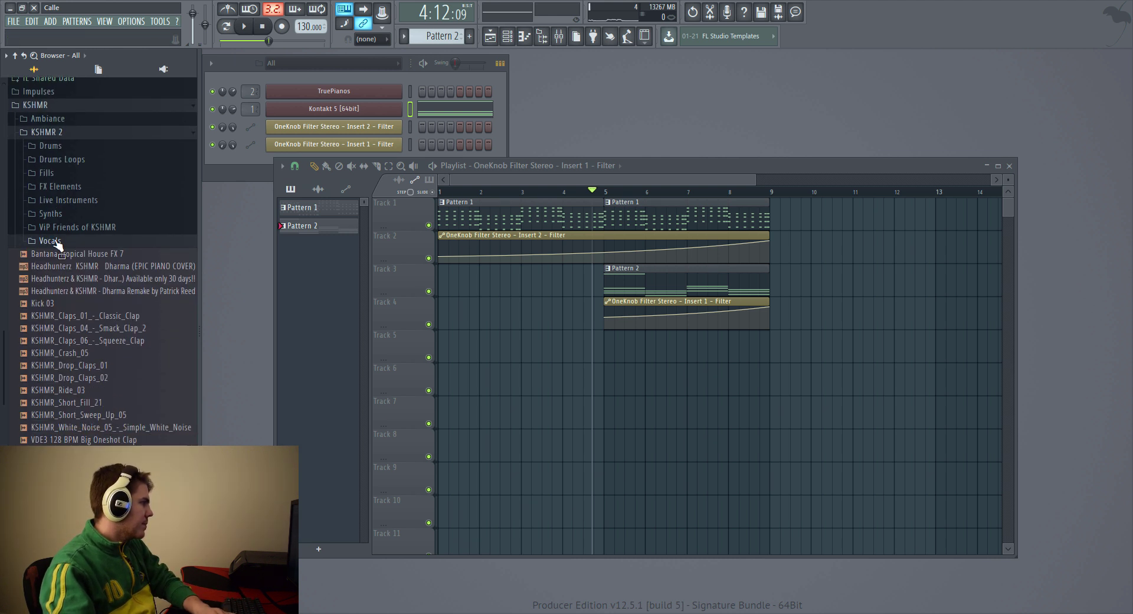
pyautogui.click(50, 241)
pyautogui.click(63, 242)
pyautogui.click(64, 187)
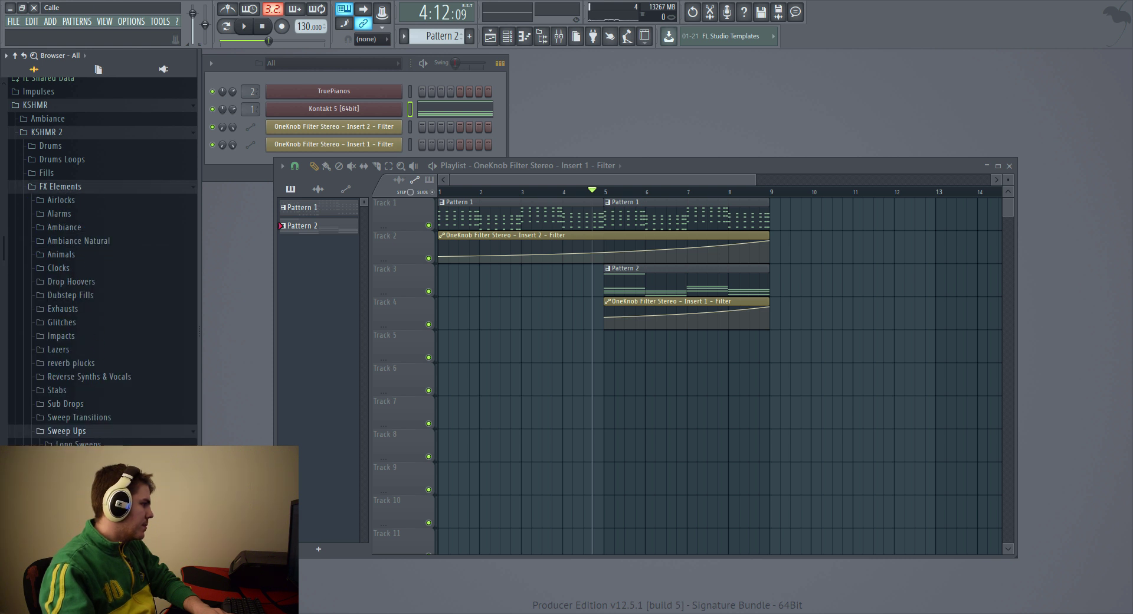
pyautogui.click(79, 444)
pyautogui.scroll(-3, 100, 354)
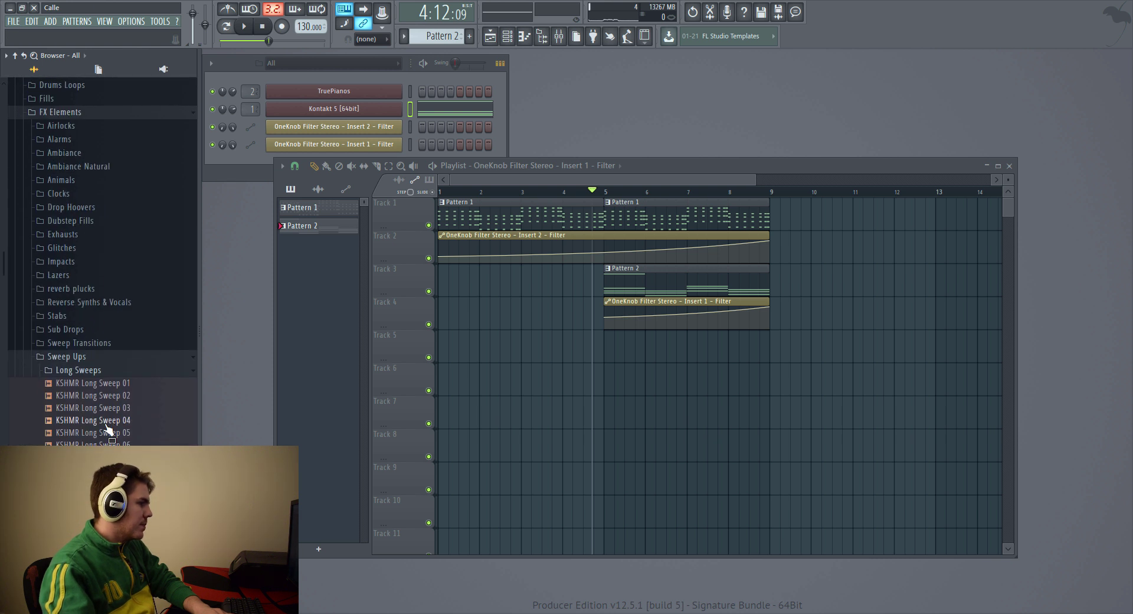
# - Preview KSHMR Long Sweep 06 and place it on Track 7 of the playlist so that it ends at bar 9
pyautogui.click(110, 442)
pyautogui.moveTo(94, 443); pyautogui.dragTo(459, 423)
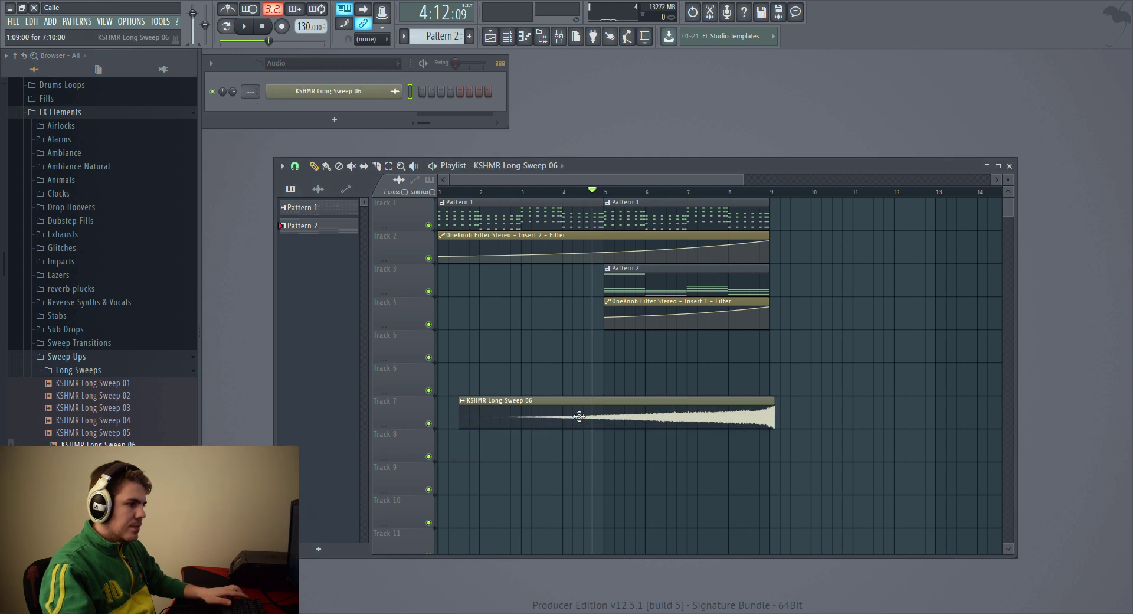
pyautogui.scroll(3, 579, 417)
pyautogui.moveTo(832, 417); pyautogui.dragTo(822, 417)
pyautogui.scroll(-2, 635, 417)
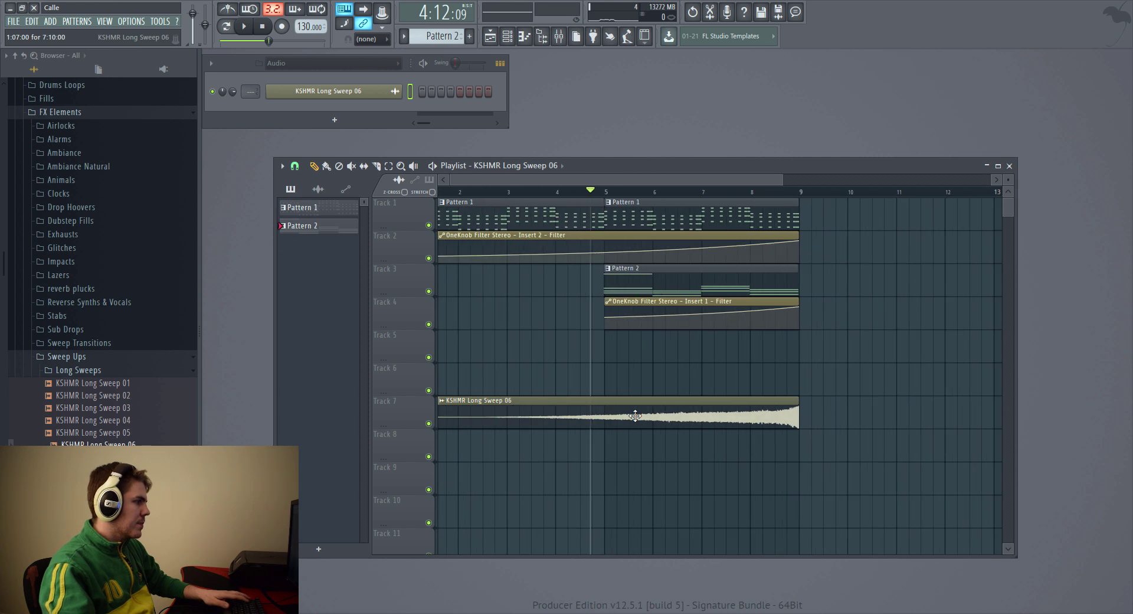
pyautogui.scroll(-2, 635, 417)
# - Add a quick fade-in and fade-out to the KSHMR Long Sweep 06 sample while the arrangement plays
pyautogui.press('space')
pyautogui.doubleClick(590, 417)
pyautogui.moveTo(389, 271); pyautogui.dragTo(413, 270)
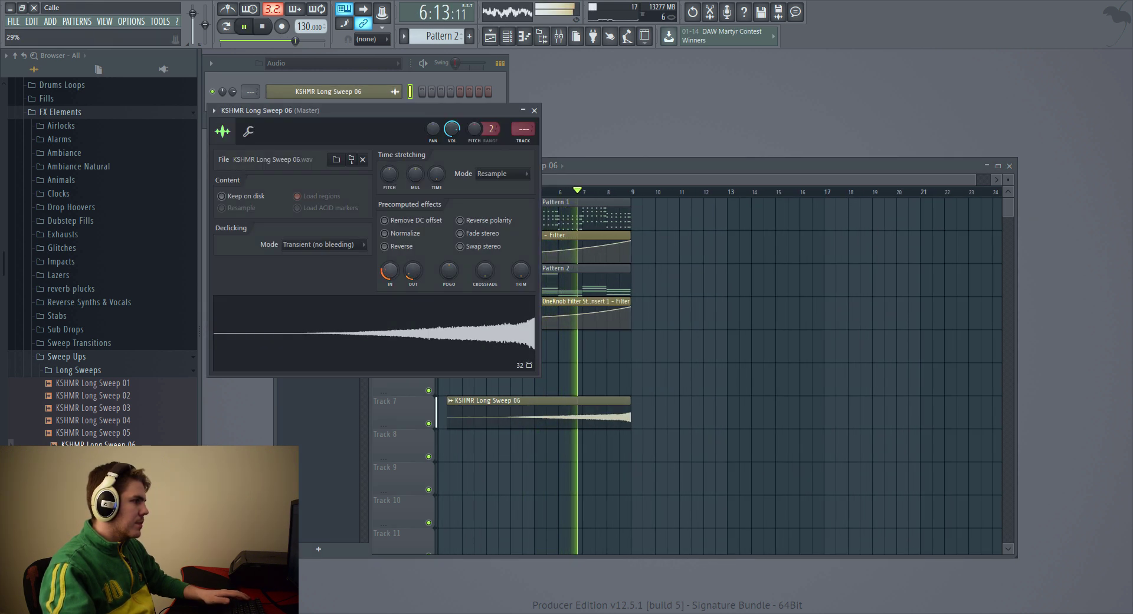
# - Route KSHMR Long Sweep 06 to mixer Insert 5 and load Fruity Reeverb 2 in its first effect slot
pyautogui.moveTo(524, 129); pyautogui.dragTo(524, 125)
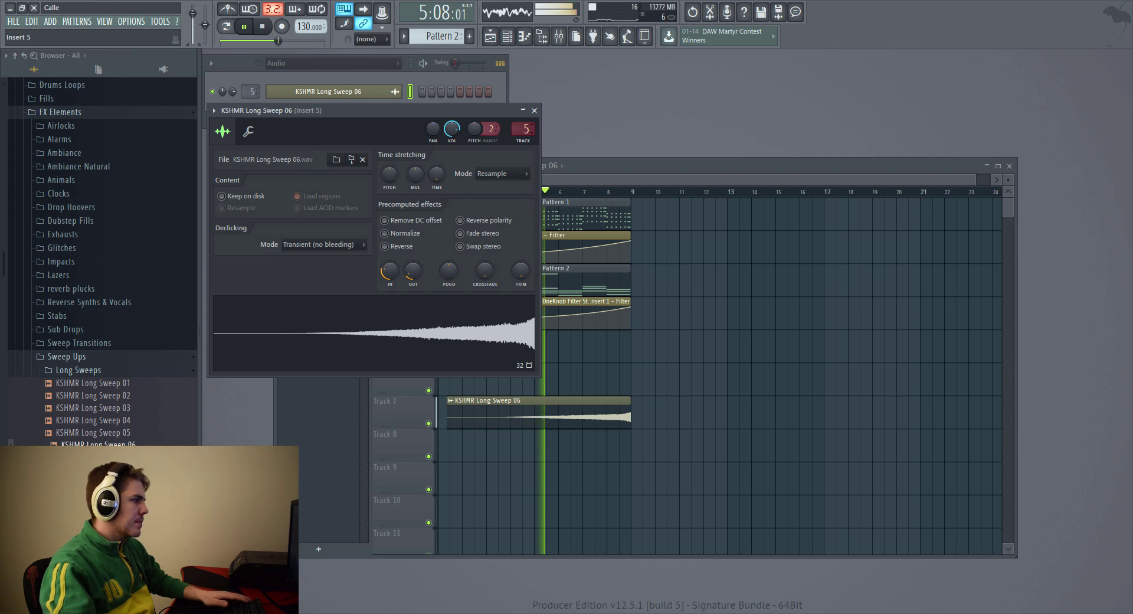
pyautogui.doubleClick(524, 128)
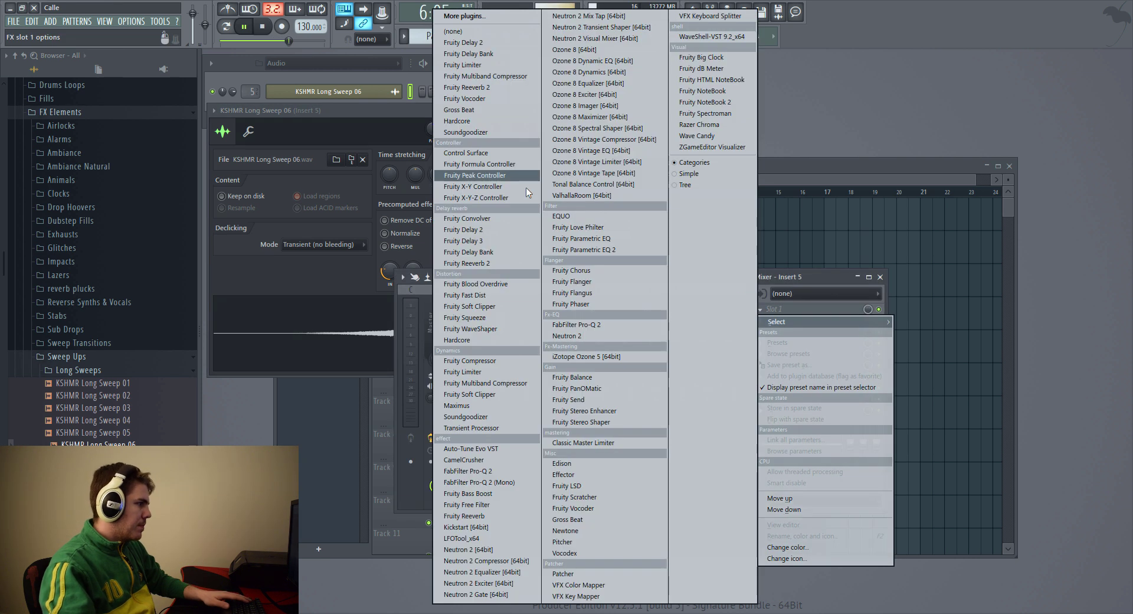
pyautogui.click(763, 310)
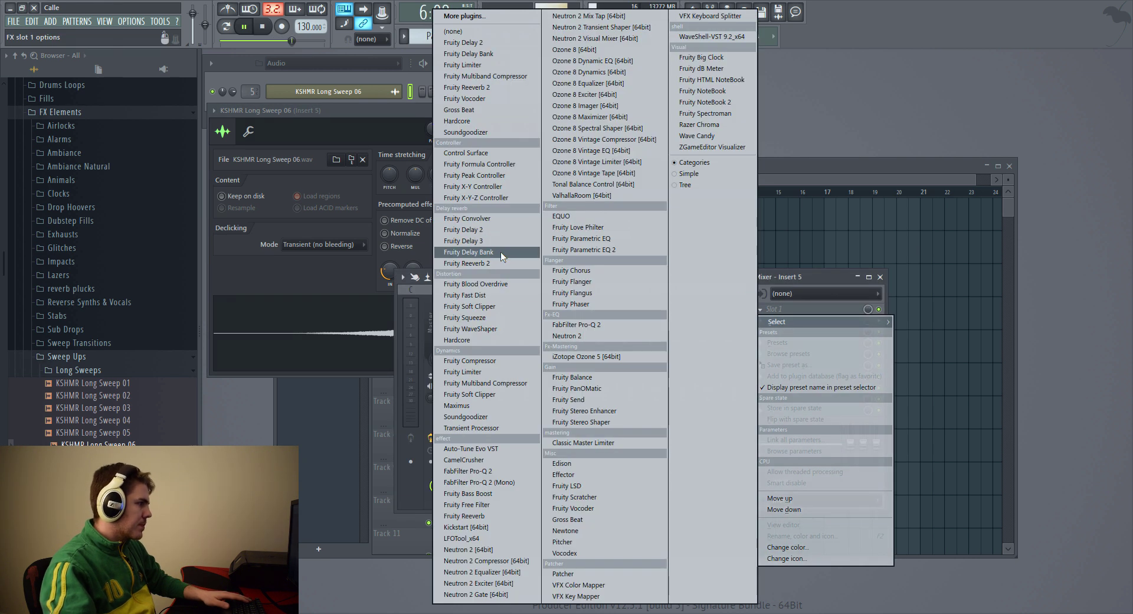
pyautogui.click(489, 266)
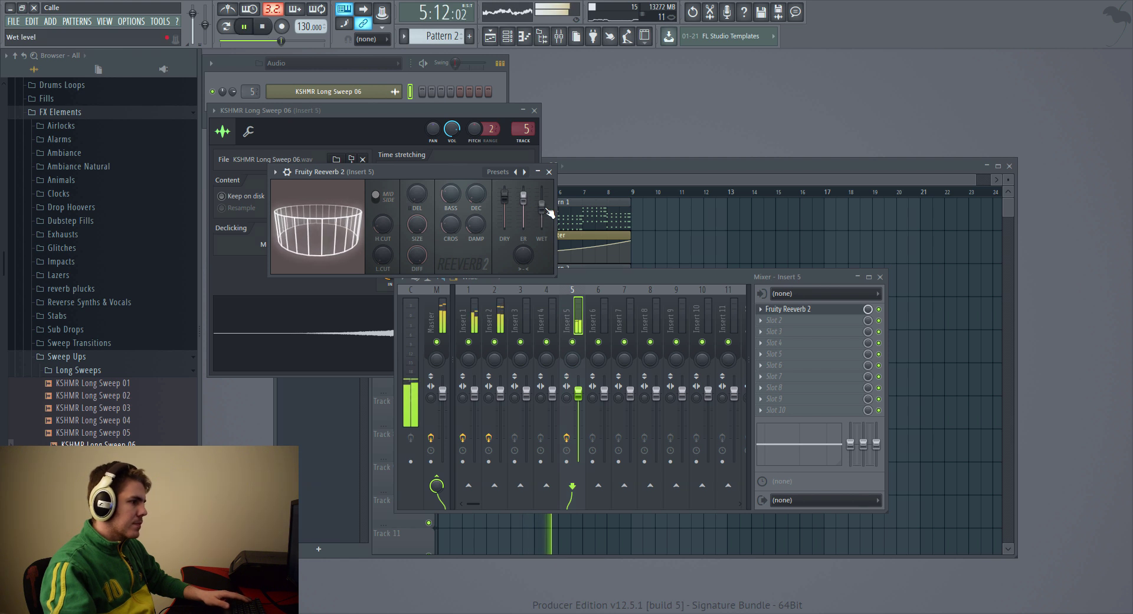
pyautogui.click(550, 172)
# - Move Fruity Reeverb 2 down one slot on Insert 5 and load Fruity Parametric EQ 2 in the first slot
pyautogui.click(762, 309)
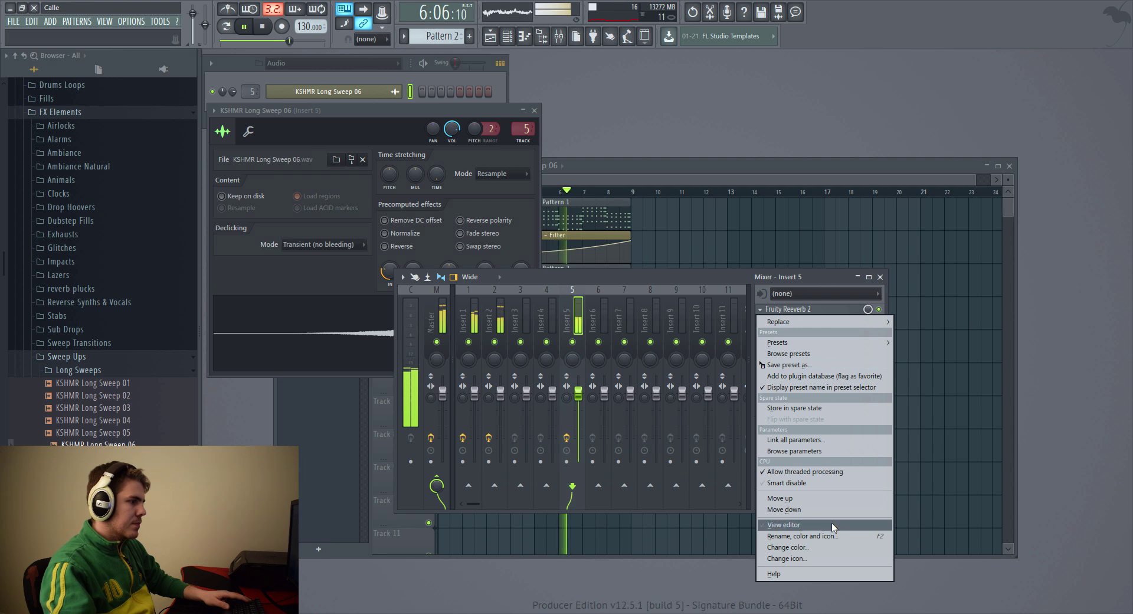
pyautogui.click(816, 515)
pyautogui.click(791, 309)
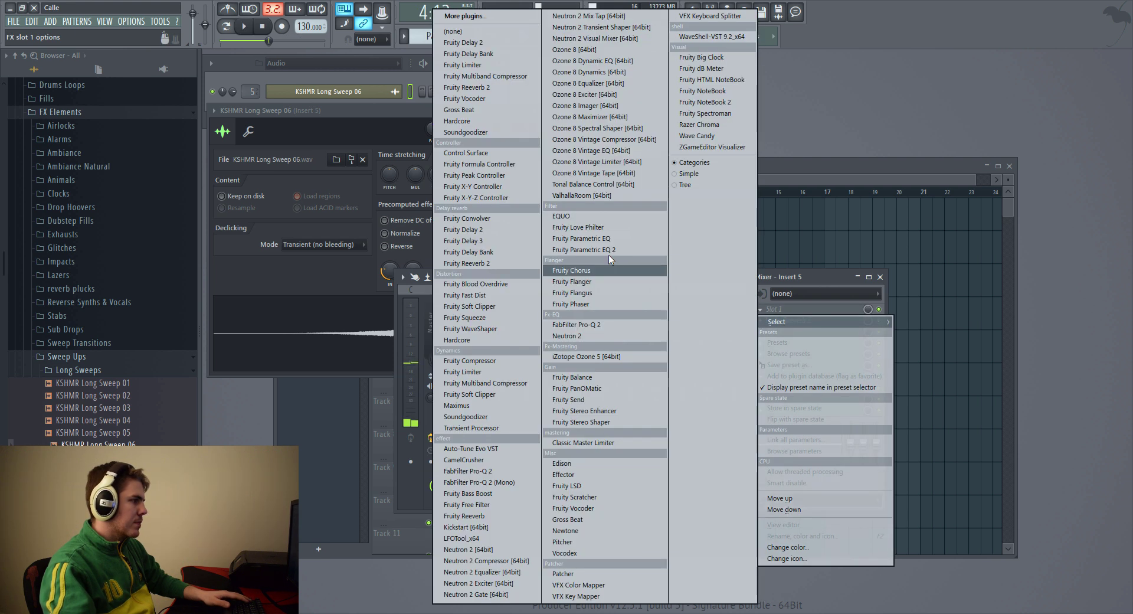
pyautogui.click(603, 253)
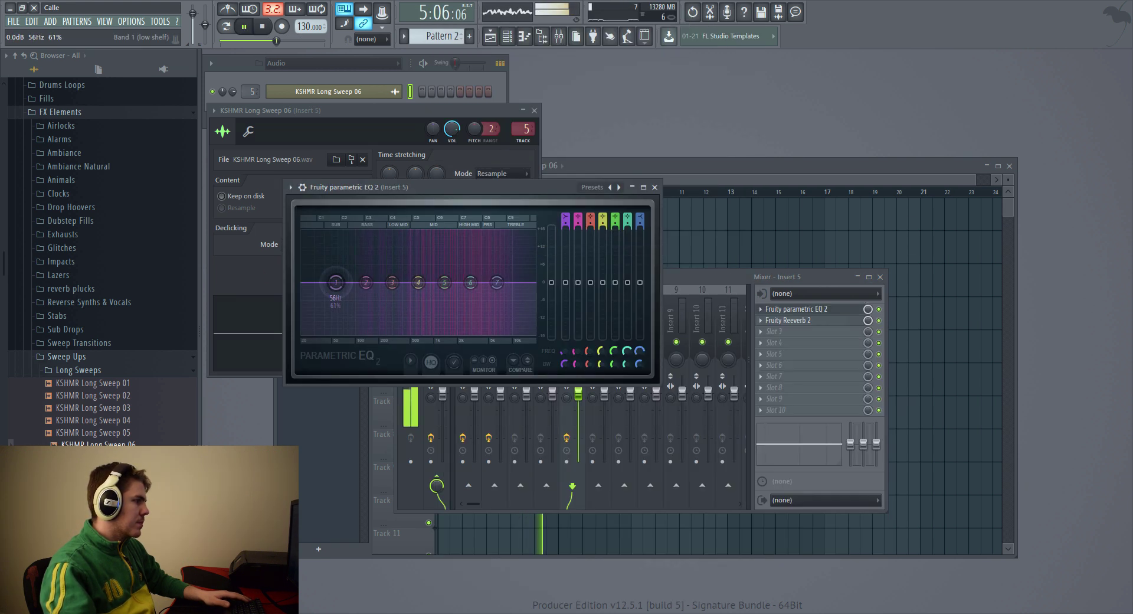
# - Cut the low frequencies on Insert 5 with band 1 of the Parametric EQ 2, and close the plugin, sample and mixer windows
pyautogui.moveTo(336, 283); pyautogui.dragTo(354, 333)
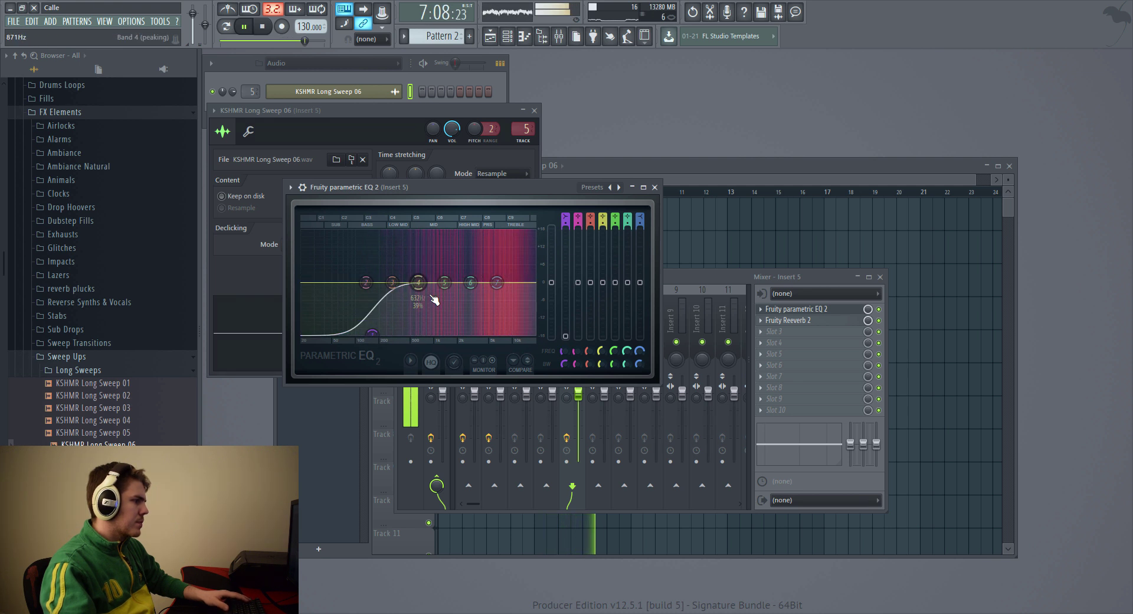
pyautogui.moveTo(374, 338); pyautogui.dragTo(384, 341)
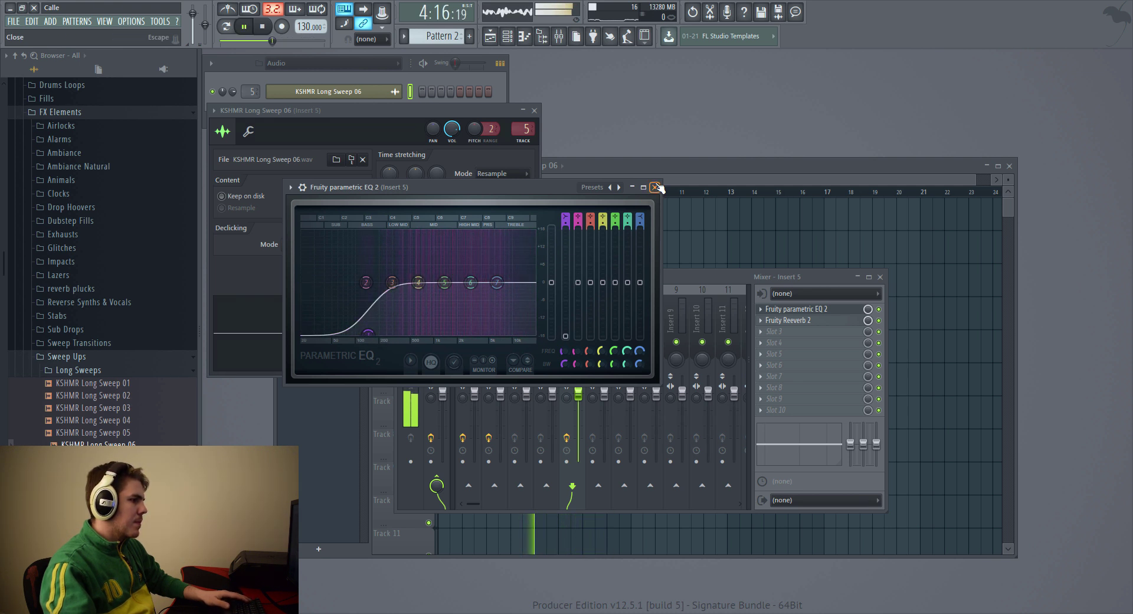
pyautogui.click(654, 187)
pyautogui.click(535, 111)
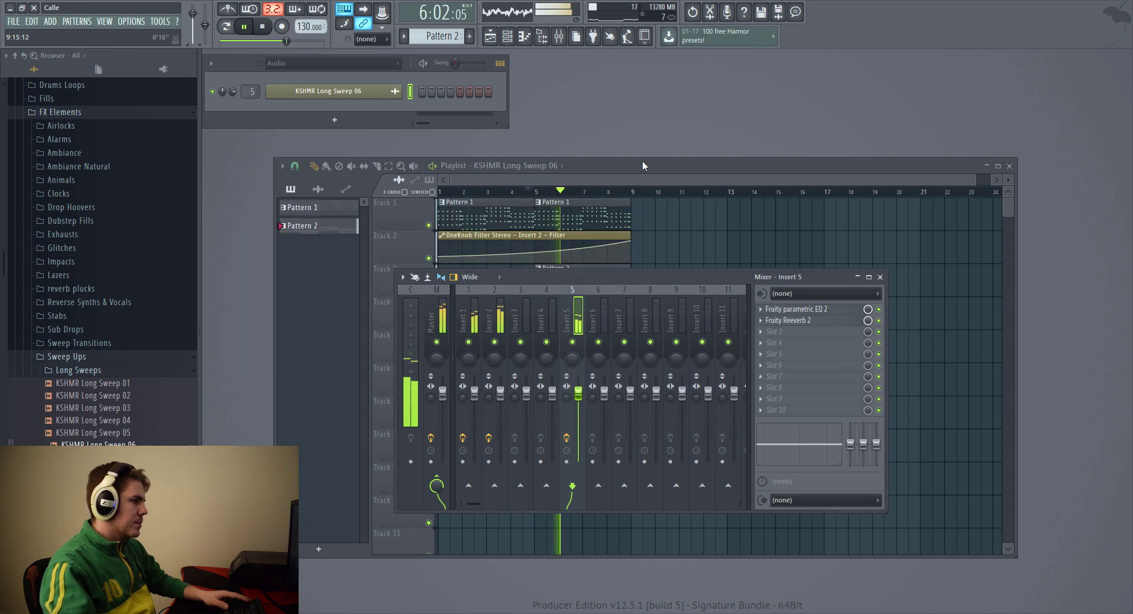
pyautogui.press('F9')
# - Reopen the KSHMR Long Sweep 06 sample settings and reduce its quick fade-out while listening to the arrangement
pyautogui.doubleClick(592, 401)
pyautogui.press('space')
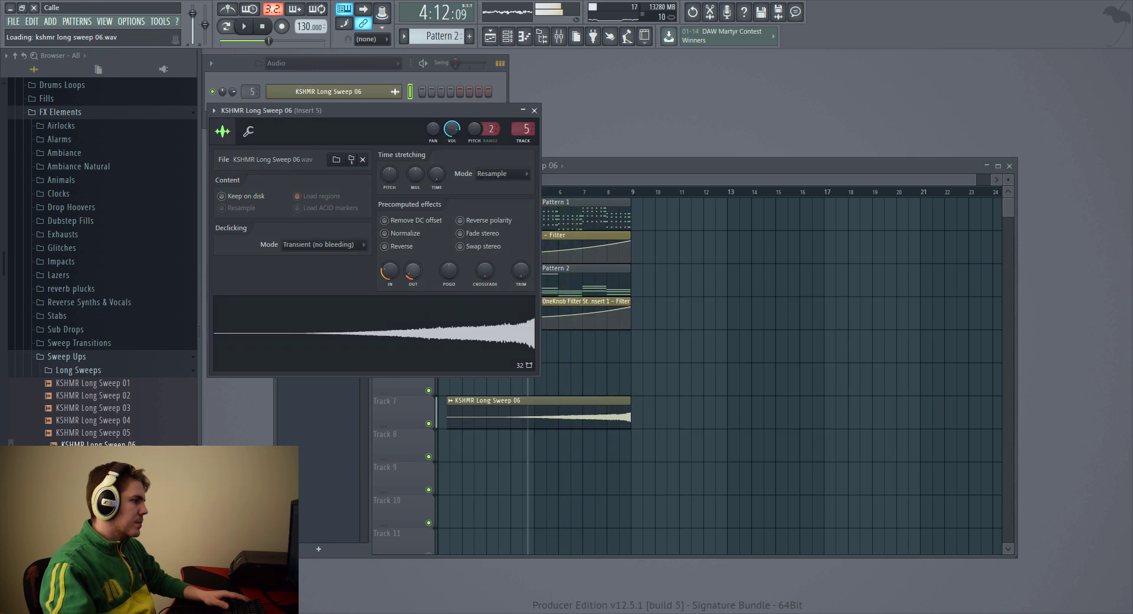
pyautogui.press('space')
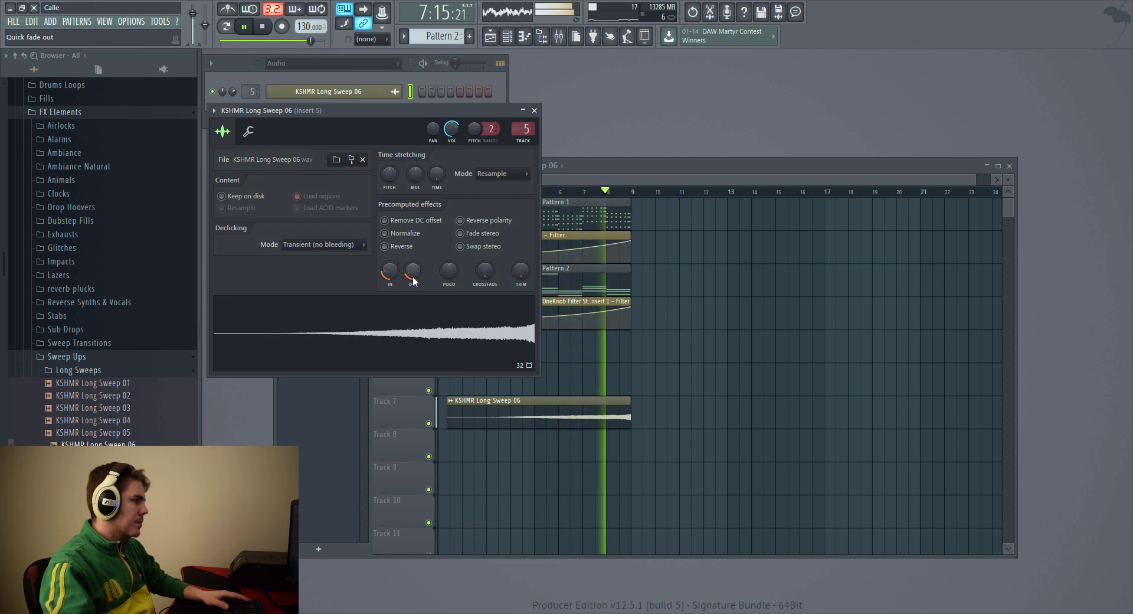
pyautogui.moveTo(413, 281); pyautogui.dragTo(413, 289)
pyautogui.press('space')
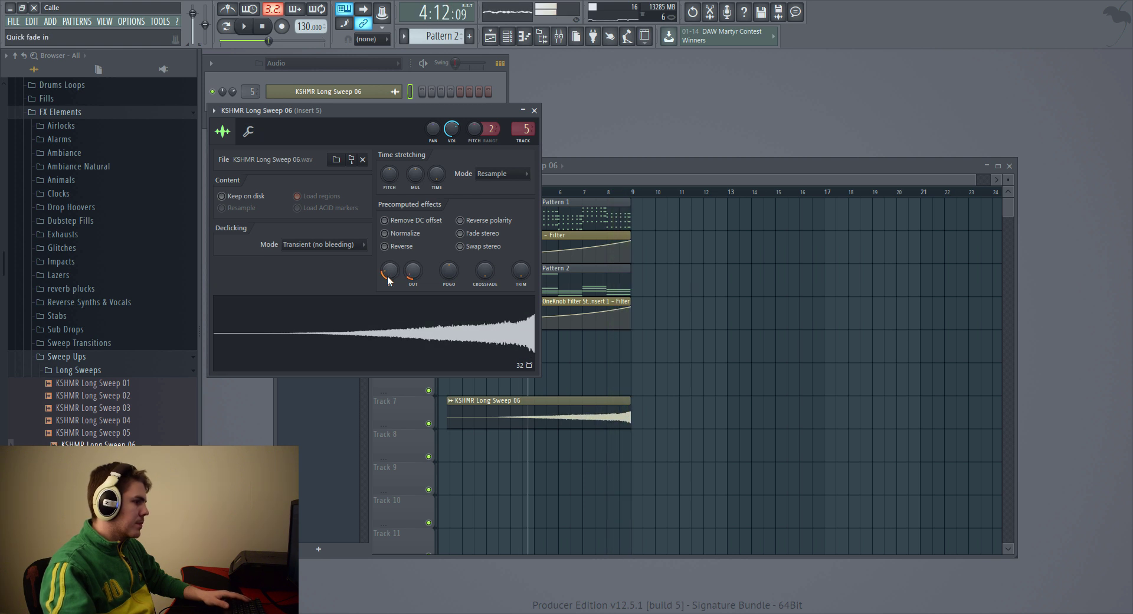
# - Place KSHMR Long Sweep 04 on Track 6 ending at bar 9, and delete the Long Sweep 06 clip from Track 7
pyautogui.moveTo(646, 378); pyautogui.dragTo(448, 386)
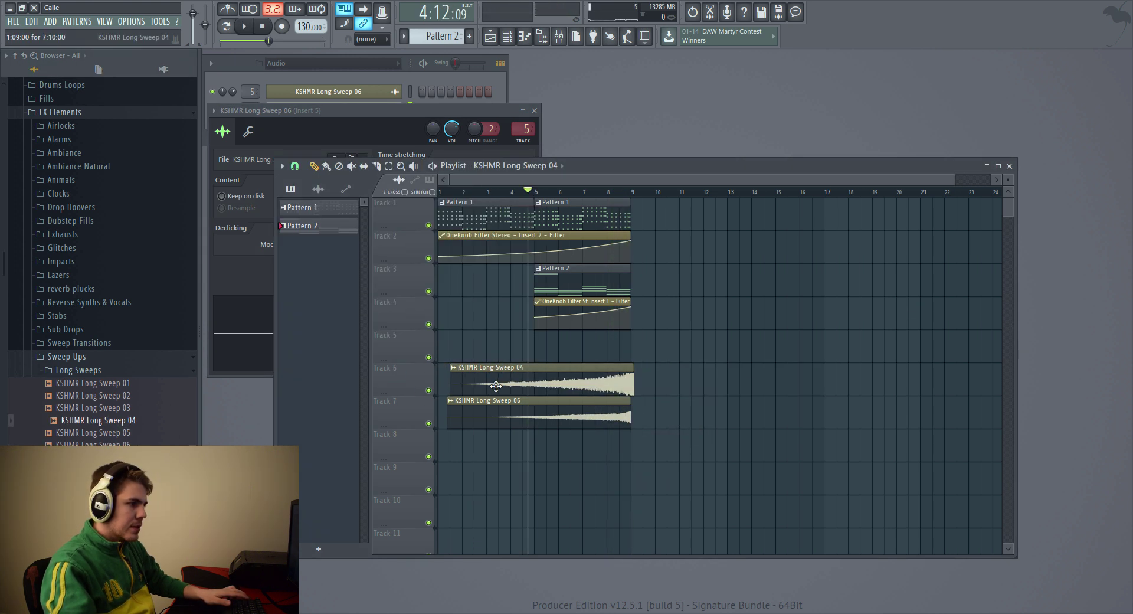
pyautogui.scroll(5, 564, 384)
pyautogui.scroll(-3, 899, 390)
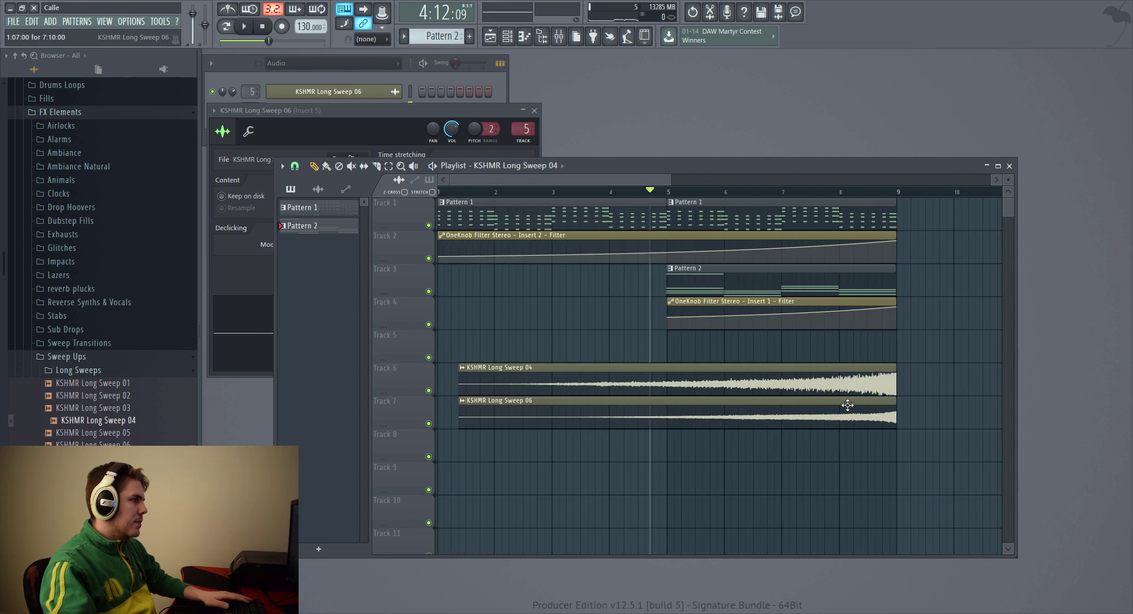
pyautogui.rightClick(856, 413)
# - Route KSHMR Long Sweep 04 to mixer Insert 5 and view that insert's effect chain
pyautogui.click(472, 367)
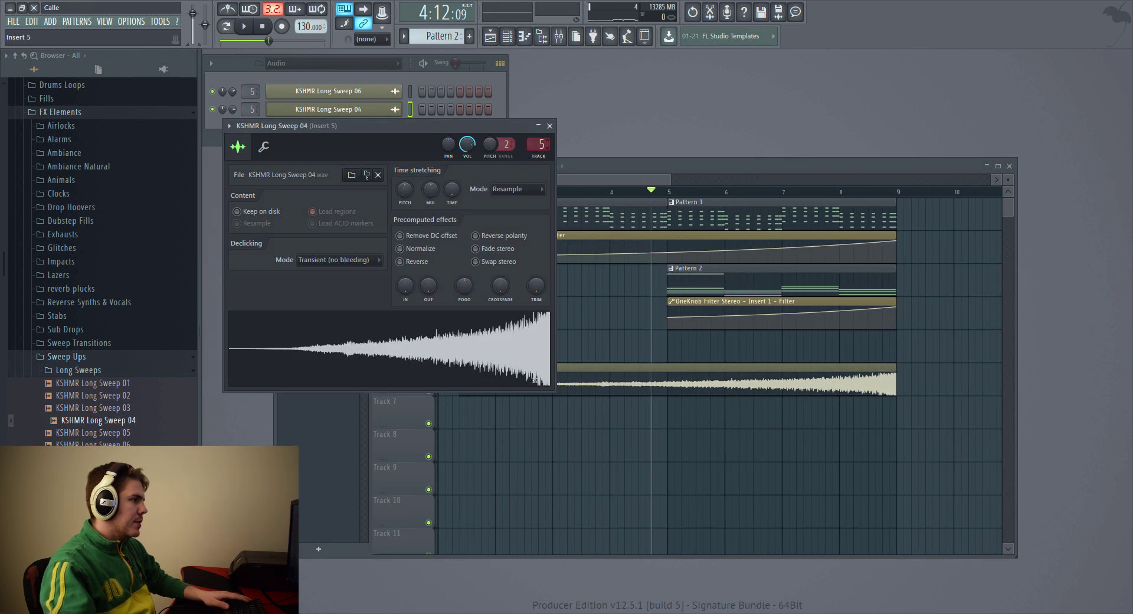
pyautogui.doubleClick(538, 145)
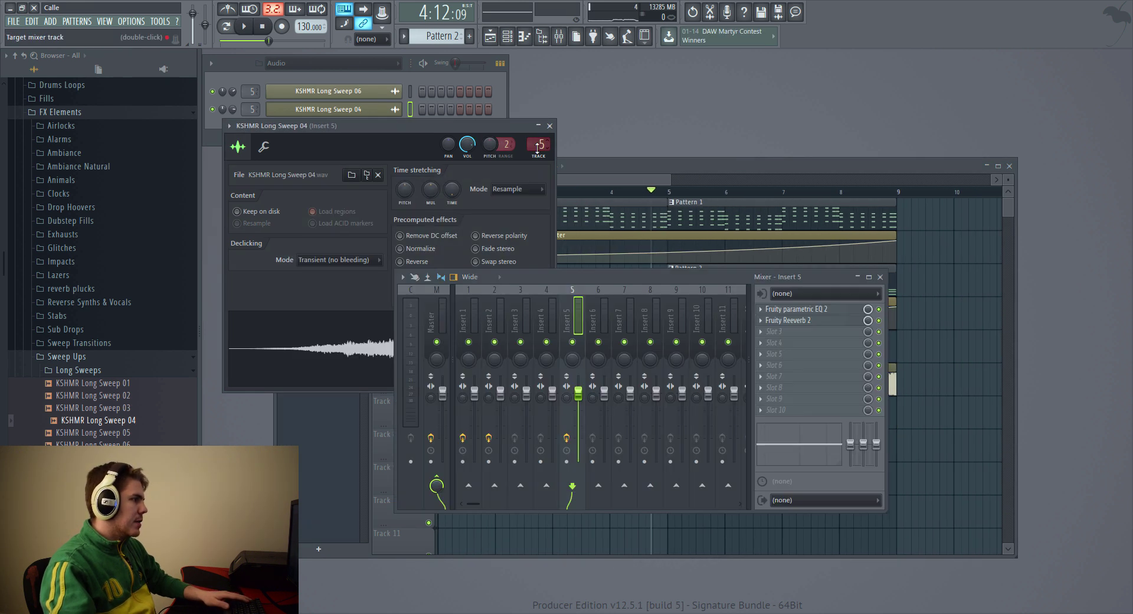
pyautogui.click(394, 124)
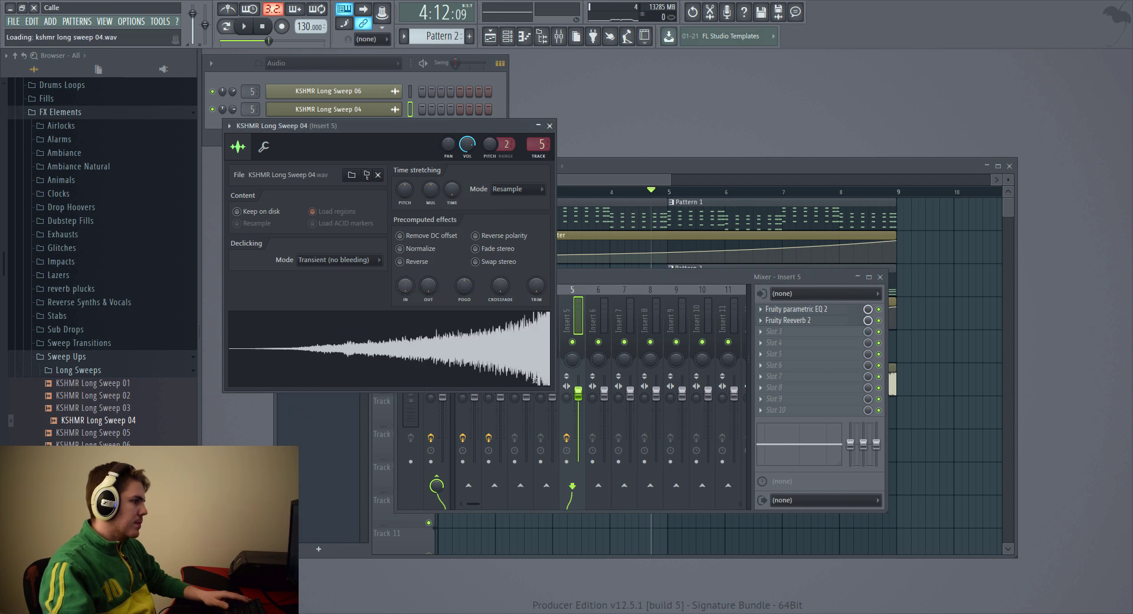
# - Give KSHMR Long Sweep 04 a quick fade-in and a 12% fade-out during playback, and close its settings and the mixer
pyautogui.press('space')
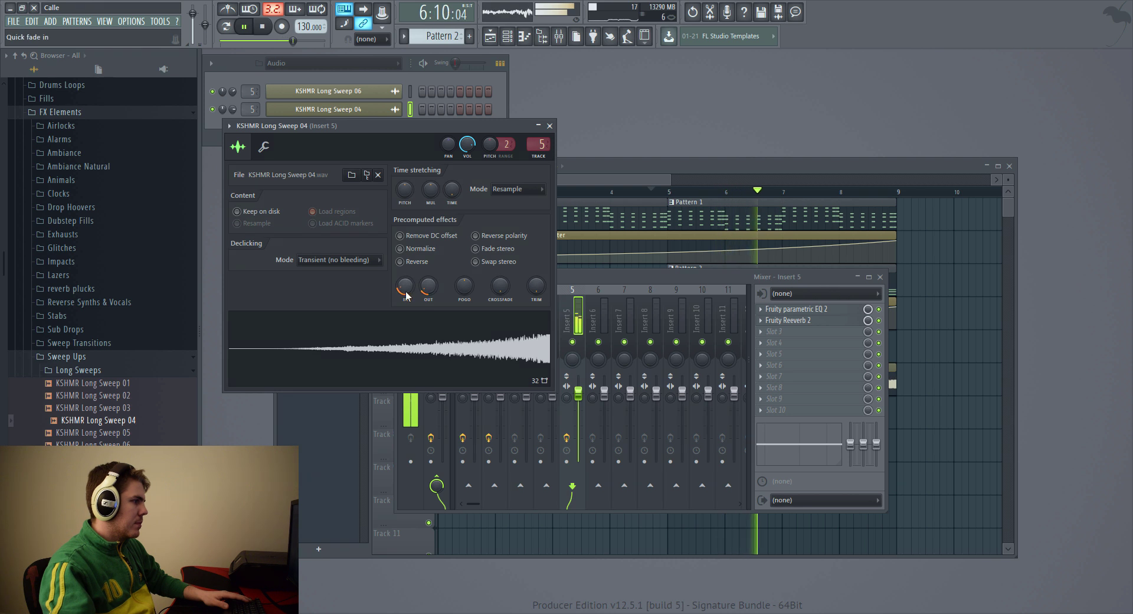
pyautogui.moveTo(418, 294); pyautogui.dragTo(418, 267)
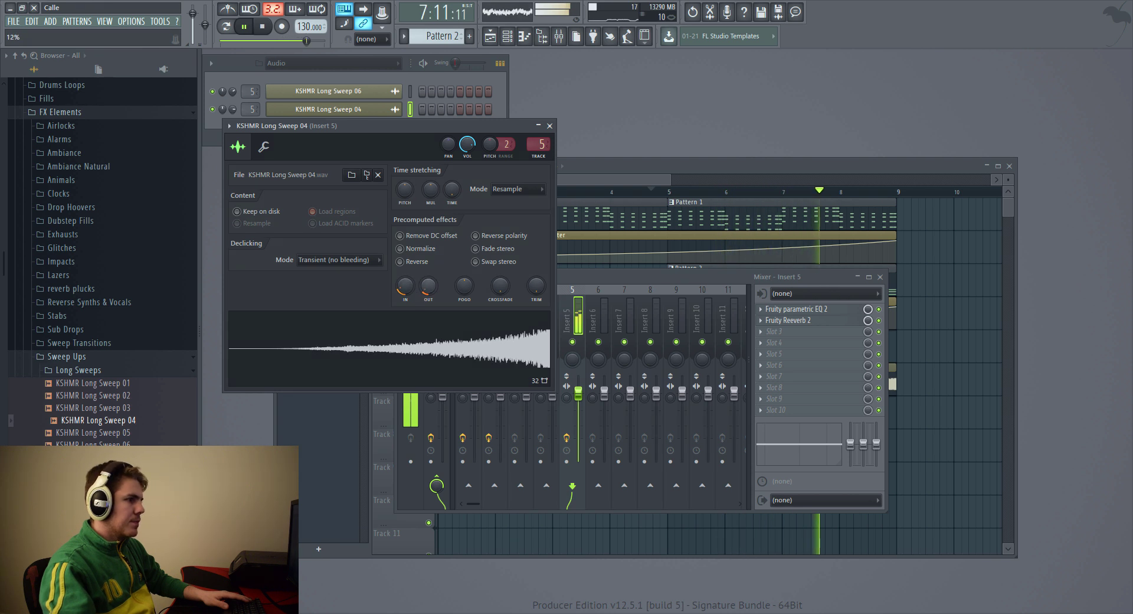
pyautogui.click(548, 126)
pyautogui.click(880, 277)
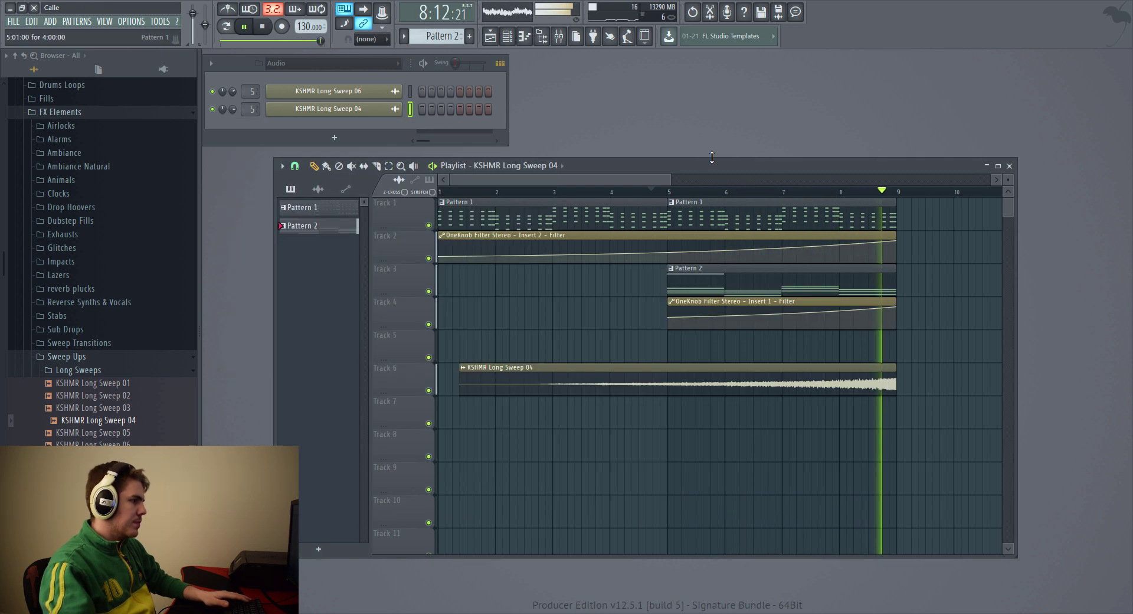
# - Trim the start of the KSHMR Long Sweep 04 clip on Track 6 to bar 3 and listen to the arrangement
pyautogui.press('space')
pyautogui.press('space')
pyautogui.moveTo(473, 390); pyautogui.dragTo(565, 409)
pyautogui.press('space')
pyautogui.press('space')
# - Open the KSHMR Long Sweep 04 sample settings, look at the volume control, and close the settings
pyautogui.keyDown('ctrl'); pyautogui.scroll(-4, 582, 417); pyautogui.keyUp('ctrl')
pyautogui.doubleClick(585, 383)
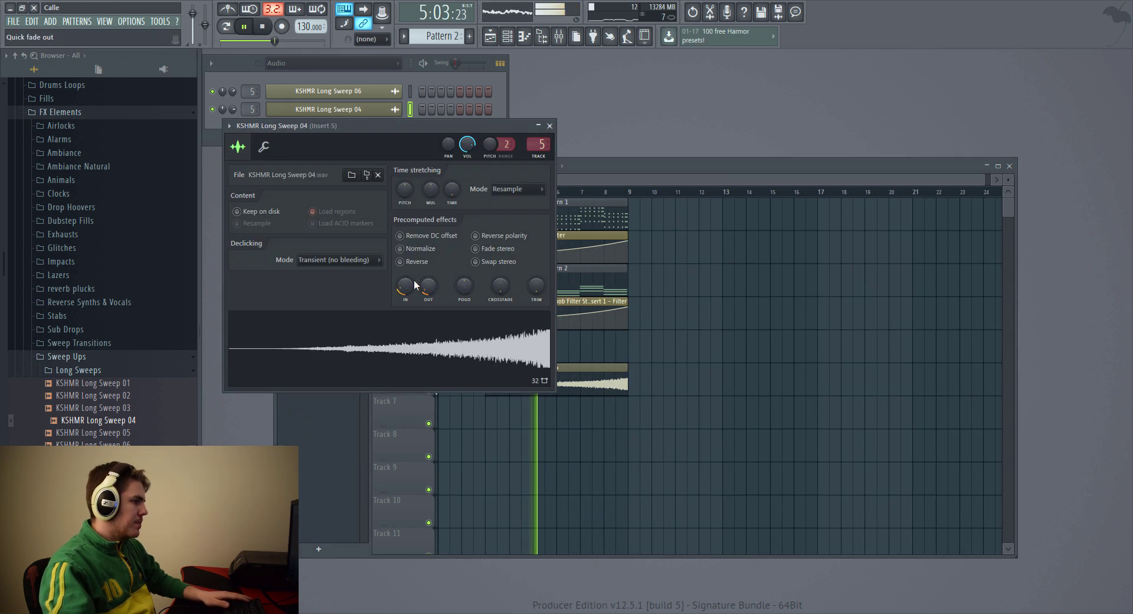
pyautogui.rightClick(468, 144)
pyautogui.press('Escape')
pyautogui.press('Escape')
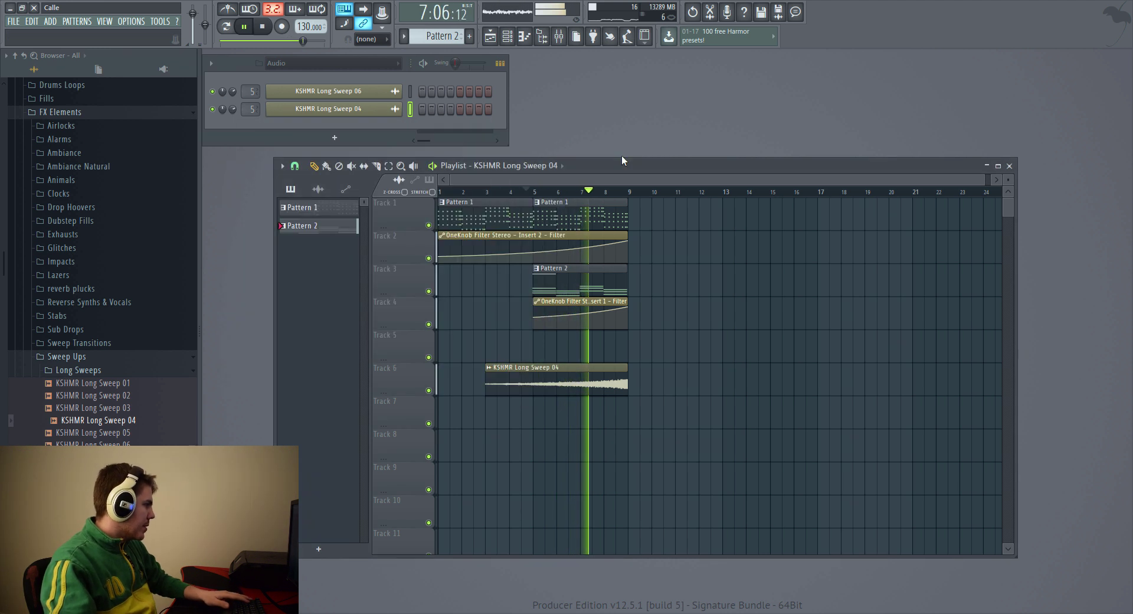
# - Stop playback, collapse the Sweep Ups folder, and place the KSHMR_Claps_01_-_Classic_Clap sample on Track 5 of the playlist
pyautogui.click(71, 356)
pyautogui.press('space')
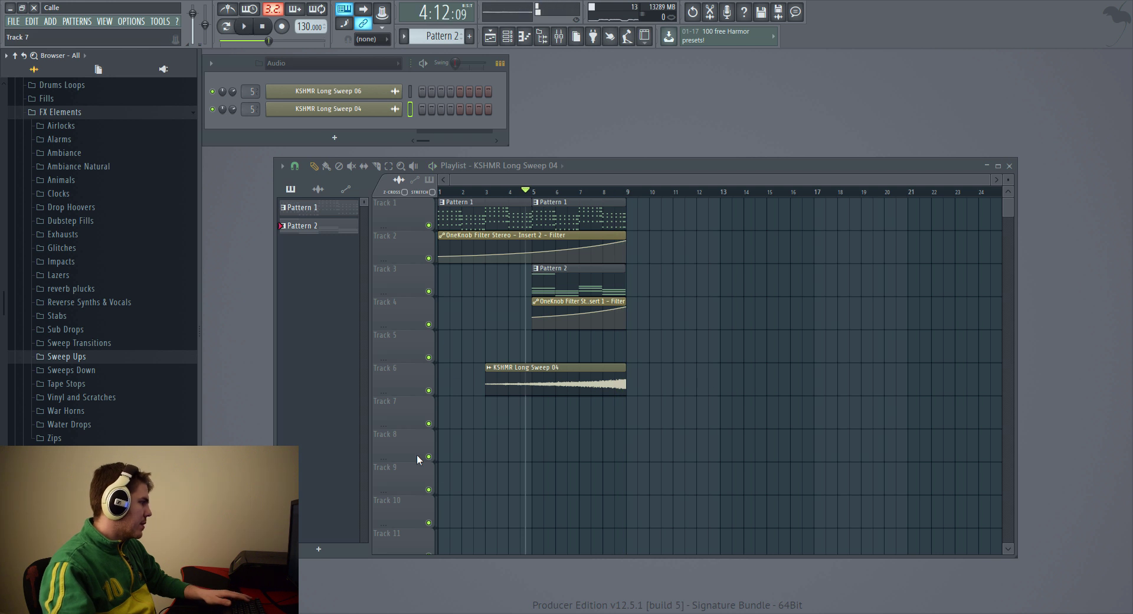
pyautogui.scroll(1, 417, 458)
pyautogui.scroll(-4, 65, 377)
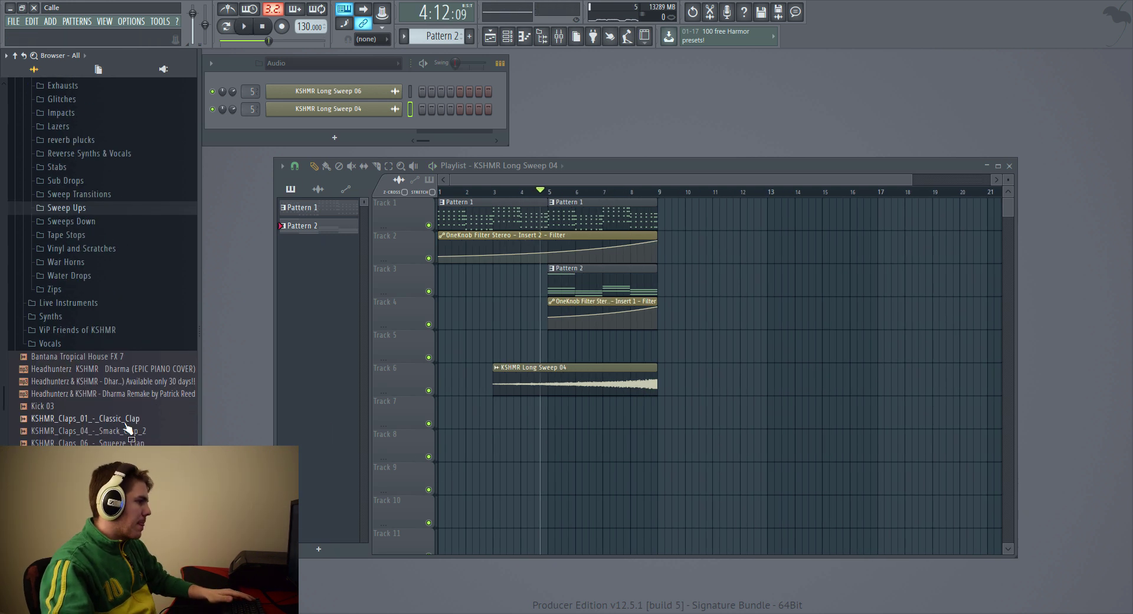
pyautogui.click(125, 421)
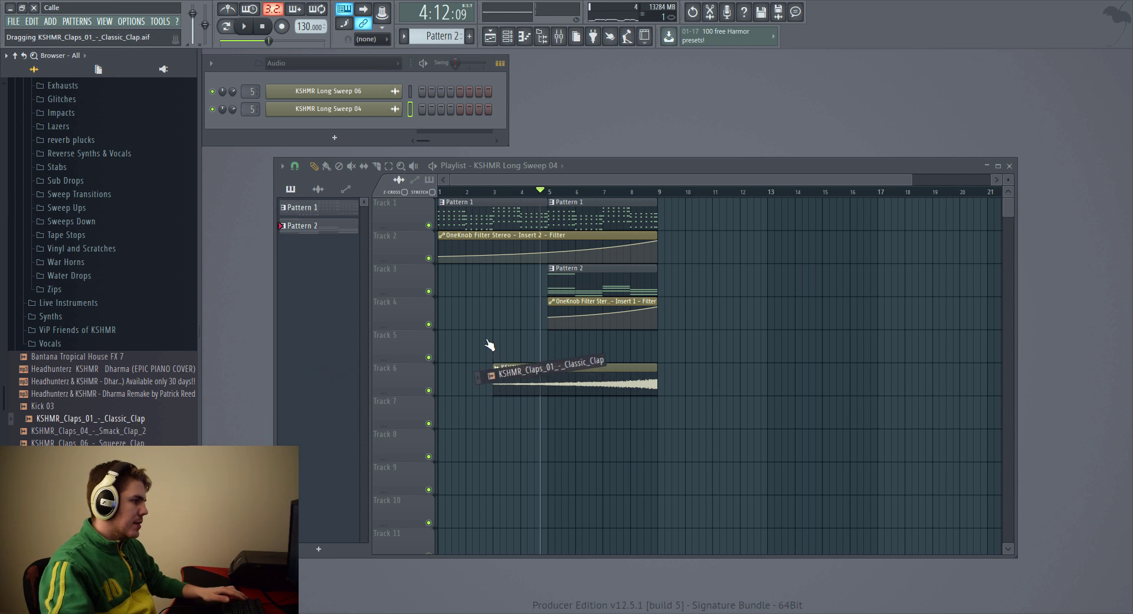
pyautogui.moveTo(489, 345); pyautogui.dragTo(489, 345)
pyautogui.scroll(3, 490, 345)
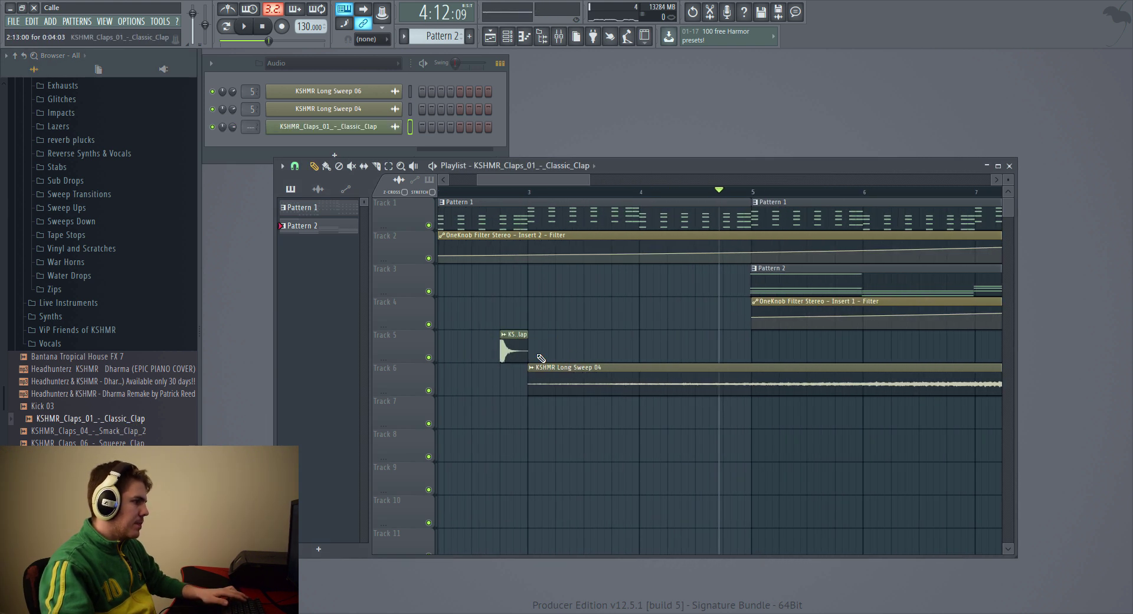
# - Move the clap to the start of Track 5 and repeat it on every beat through bars 1 and 2
pyautogui.scroll(-3, 539, 329)
pyautogui.scroll(3, 544, 352)
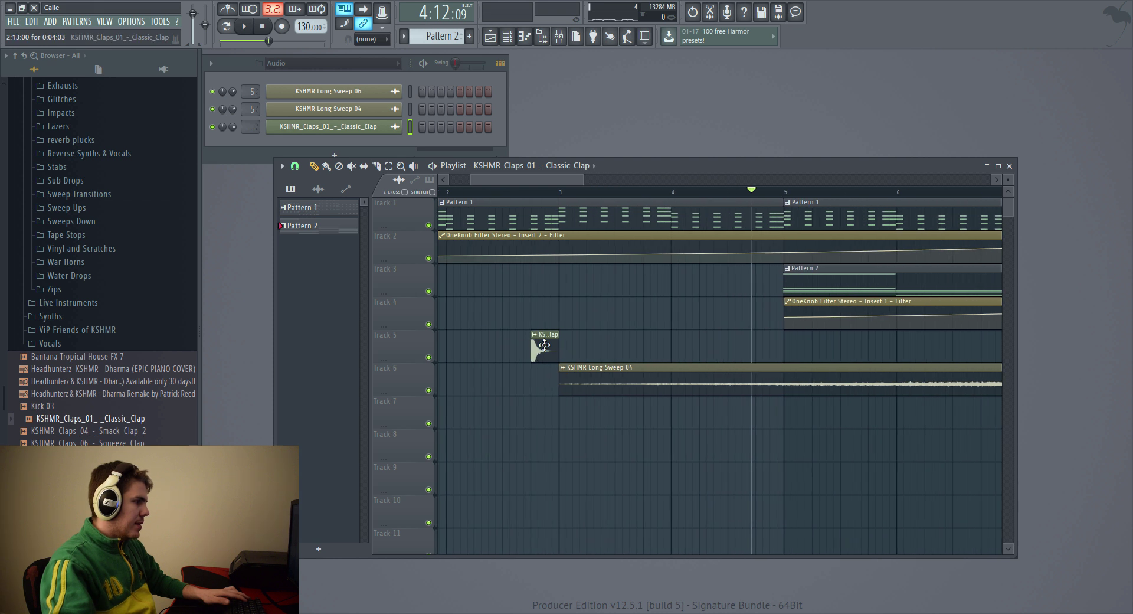
pyautogui.moveTo(540, 352); pyautogui.dragTo(432, 363)
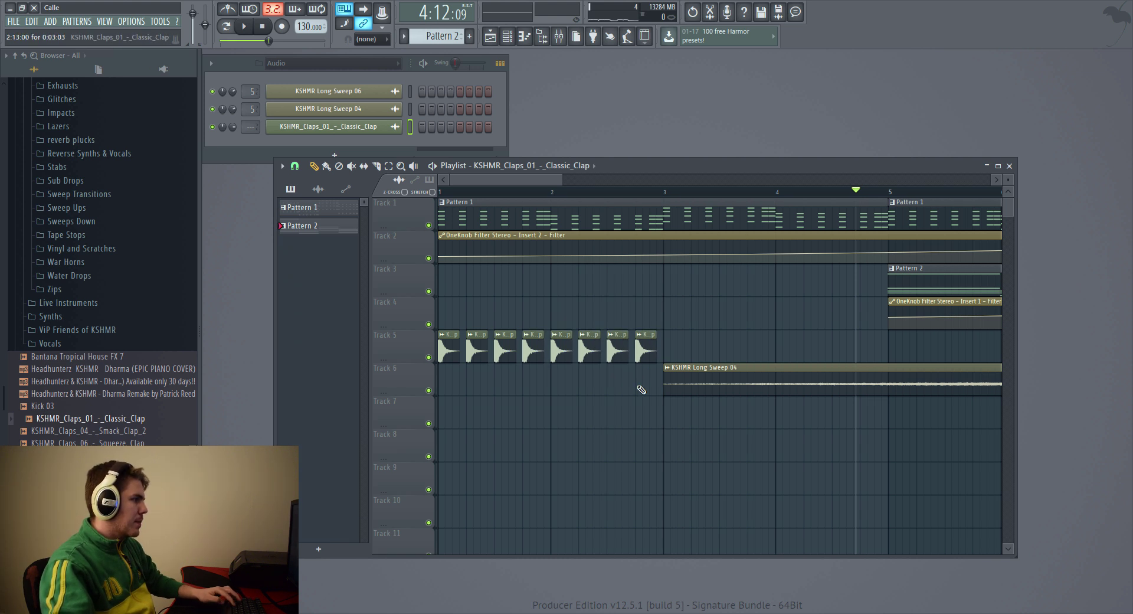
pyautogui.scroll(-3, 641, 389)
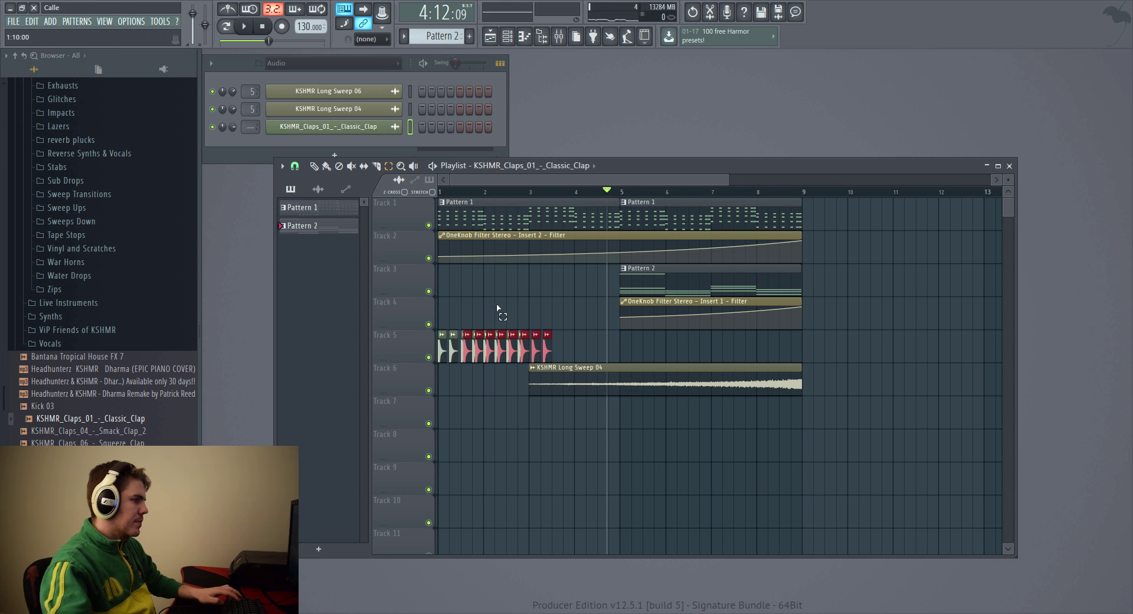
# - Duplicate the eight claps on Track 5 into bars 3–4 and again into bars 5–6, aligned to the beats
pyautogui.hotkey('ctrl', 'b')
pyautogui.scroll(4, 499, 308)
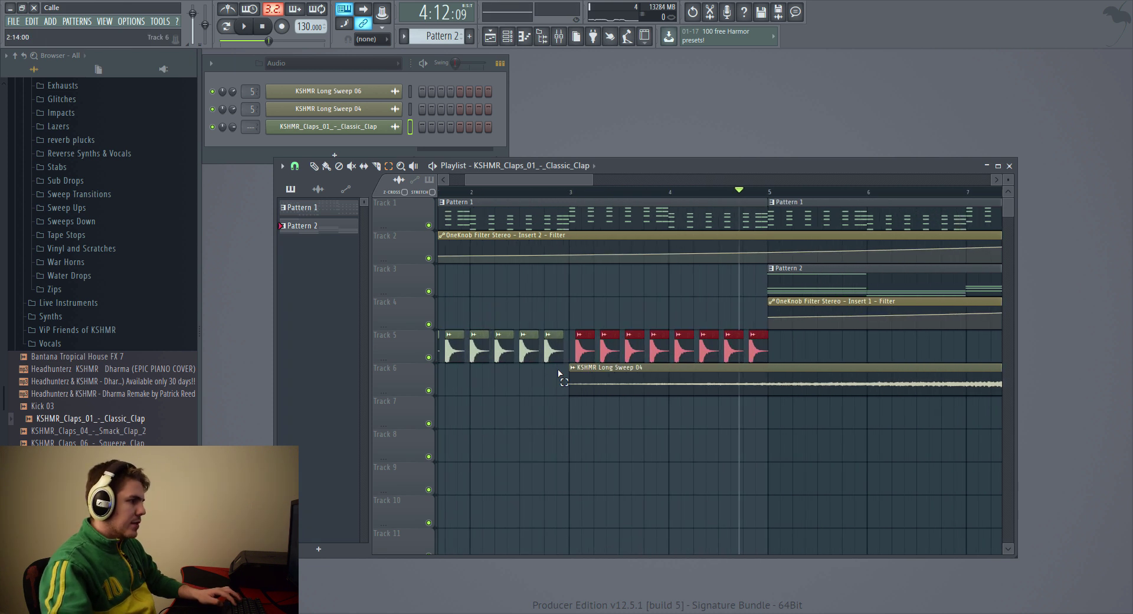
pyautogui.click(315, 167)
pyautogui.moveTo(659, 356); pyautogui.dragTo(647, 354)
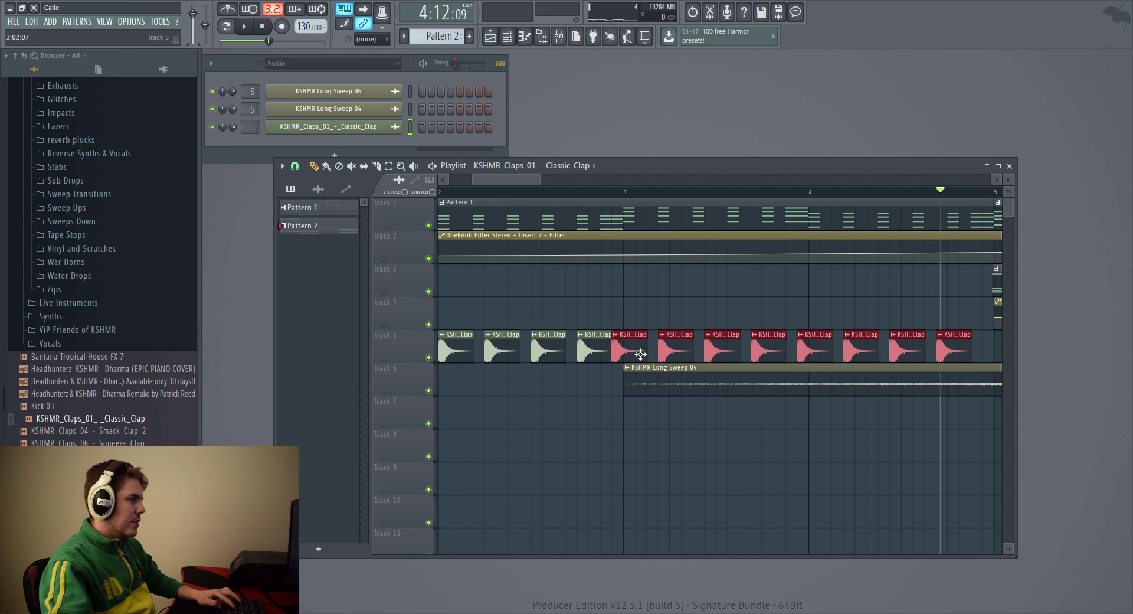
pyautogui.scroll(-4, 539, 192)
pyautogui.hscroll(5, 642, 210)
pyautogui.scroll(5, 445, 341)
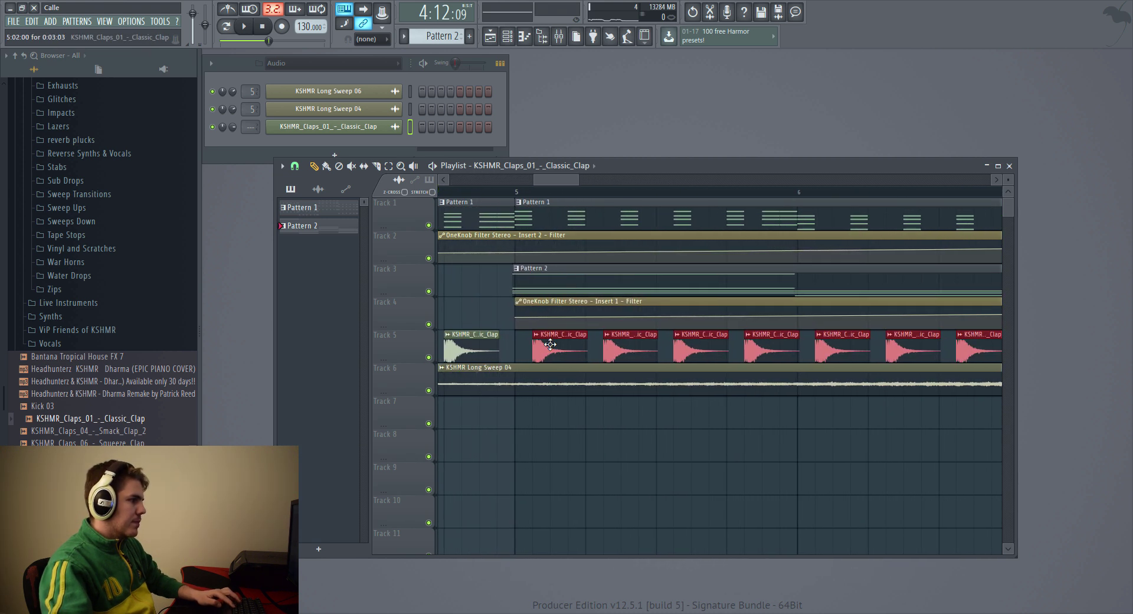
pyautogui.scroll(-3, 555, 193)
pyautogui.hscroll(4, 610, 192)
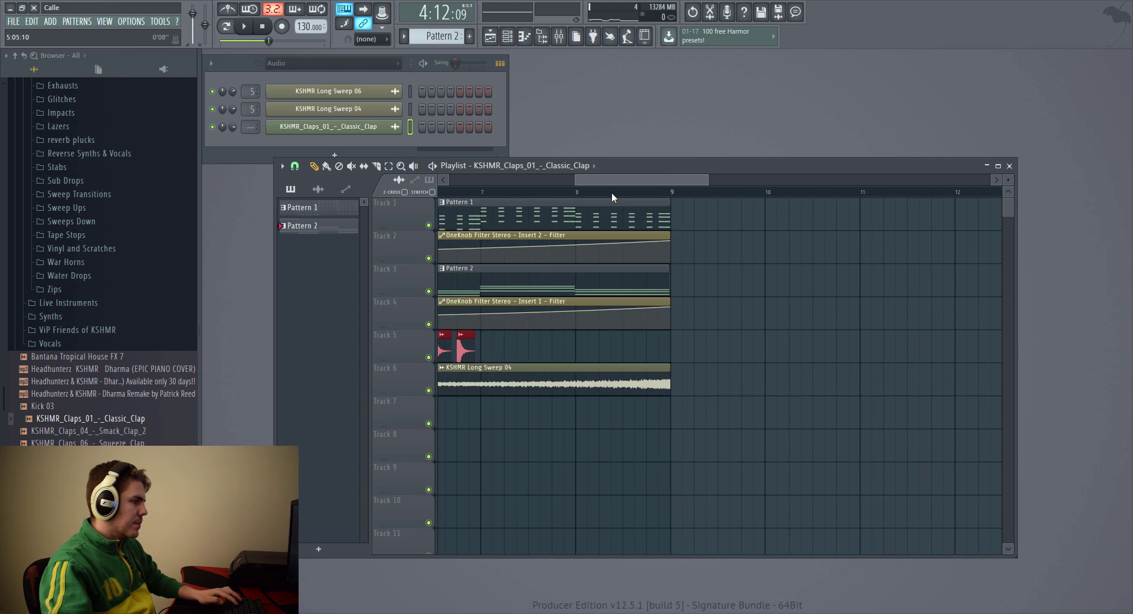
# - Duplicate the clap group into bars 7–8 on Track 5 so the claps run up to bar 9
pyautogui.hotkey('ctrl', 'b')
pyautogui.hotkey('ctrl', 'b')
pyautogui.hotkey('ctrl', 'b')
pyautogui.hotkey('ctrl', 'b')
pyautogui.scroll(3, 496, 347)
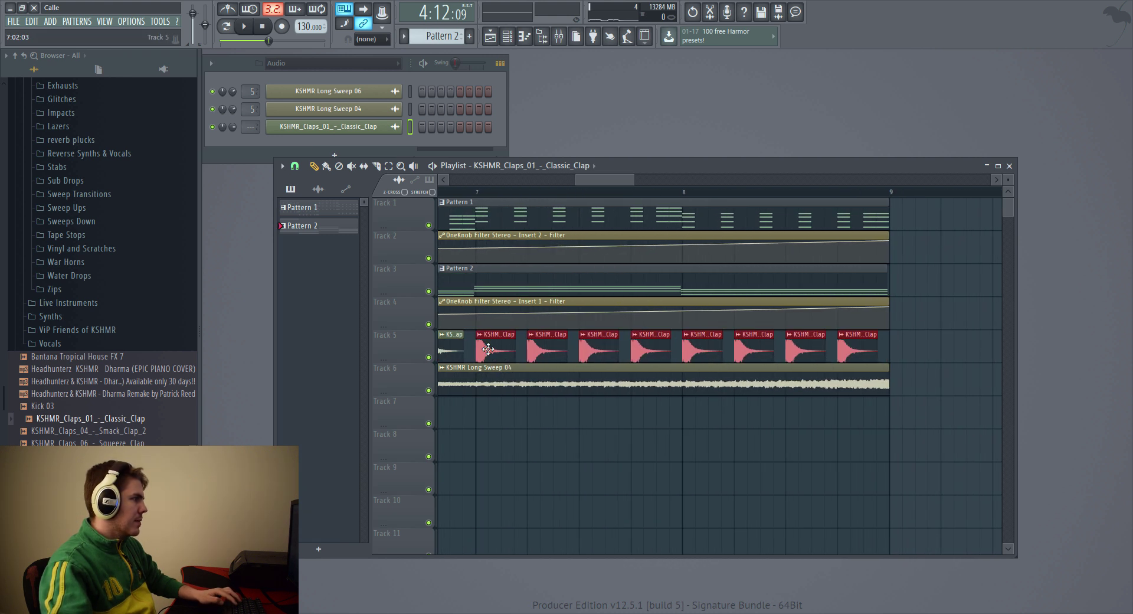
pyautogui.scroll(-4, 497, 347)
pyautogui.scroll(2, 645, 177)
pyautogui.scroll(5, 252, 127)
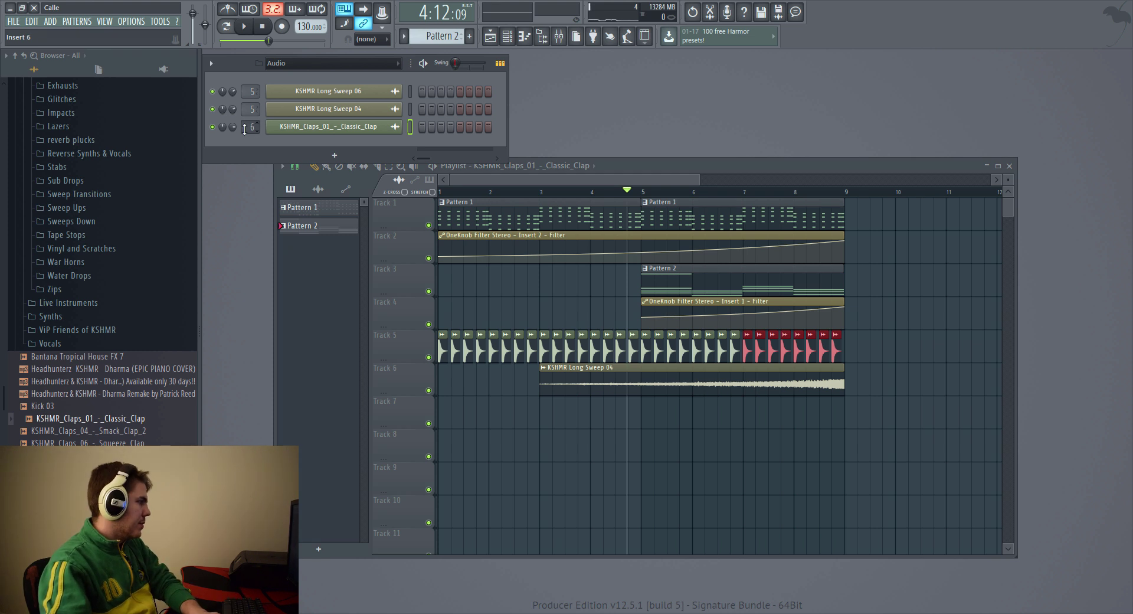
# - Route the Classic Clap channel to mixer Insert 6 and load OneKnob Filter Stereo in its first effect slot
pyautogui.click(245, 129)
pyautogui.scroll(15, 106, 284)
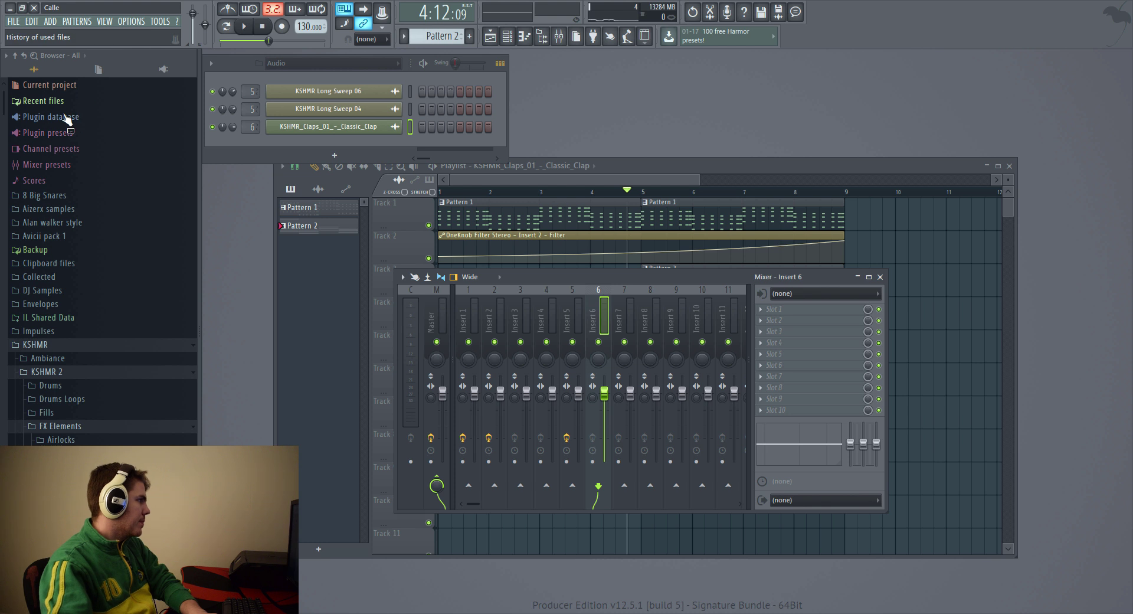
pyautogui.click(66, 118)
pyautogui.click(46, 158)
pyautogui.click(68, 172)
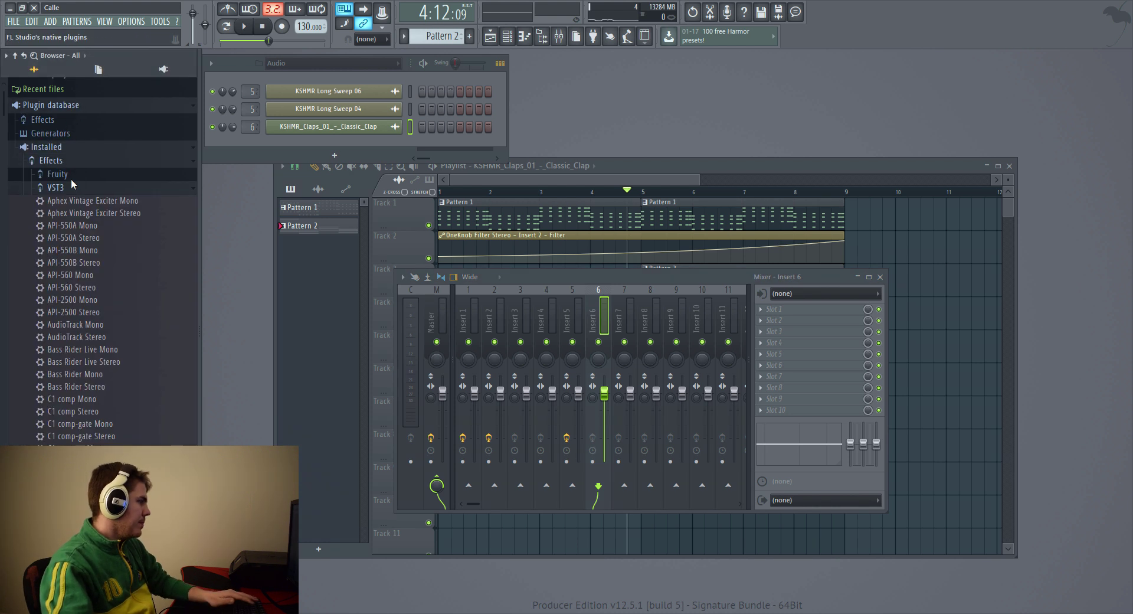
pyautogui.scroll(-20, 115, 318)
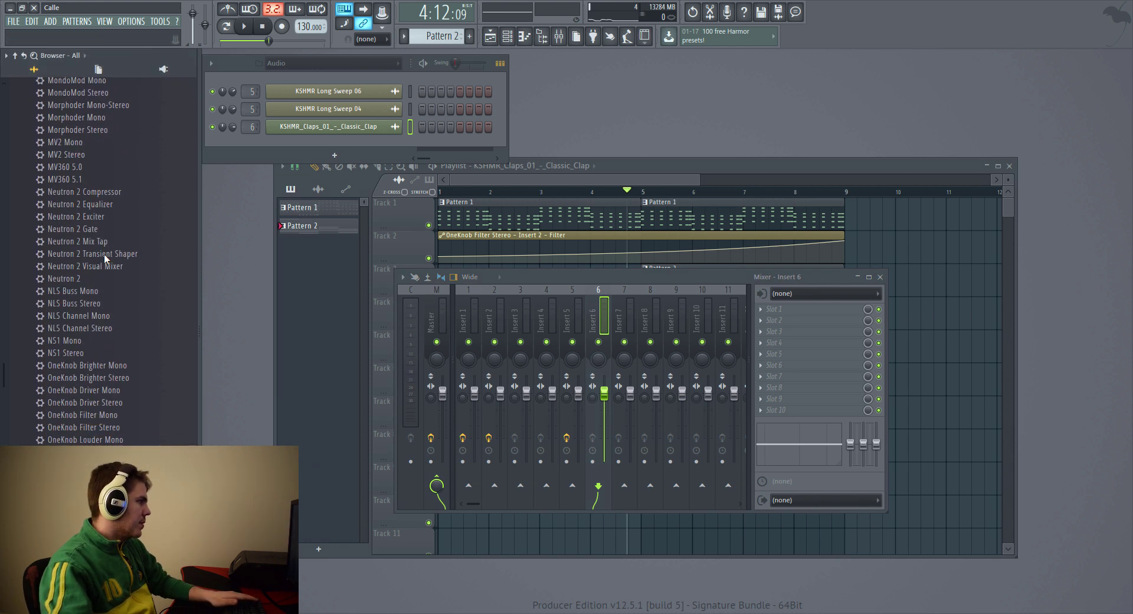
pyautogui.scroll(-6, 104, 254)
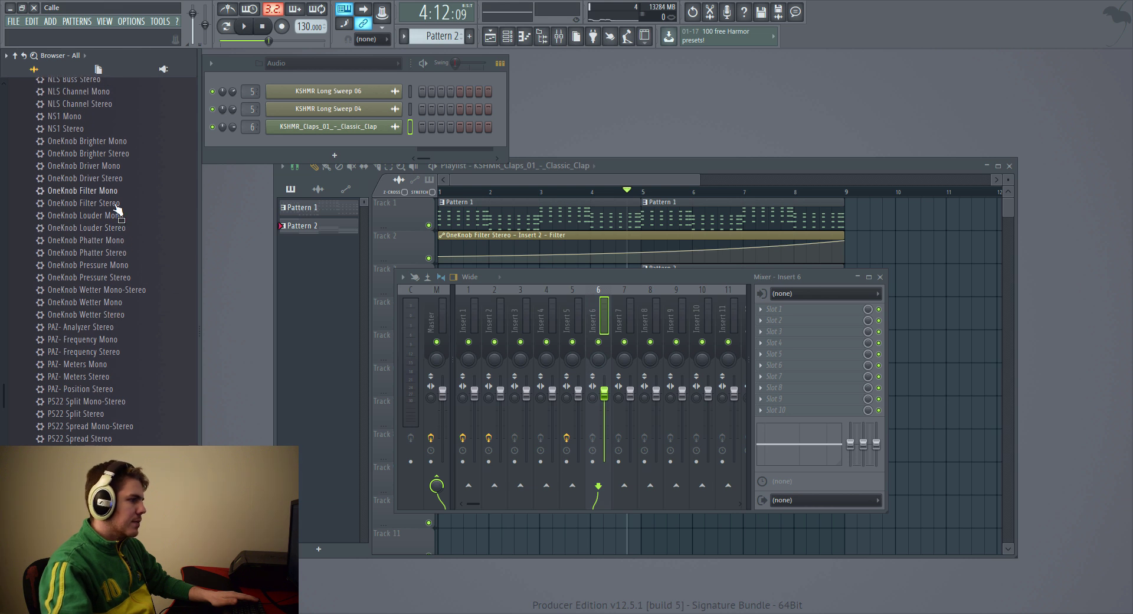
pyautogui.moveTo(746, 280); pyautogui.dragTo(777, 308)
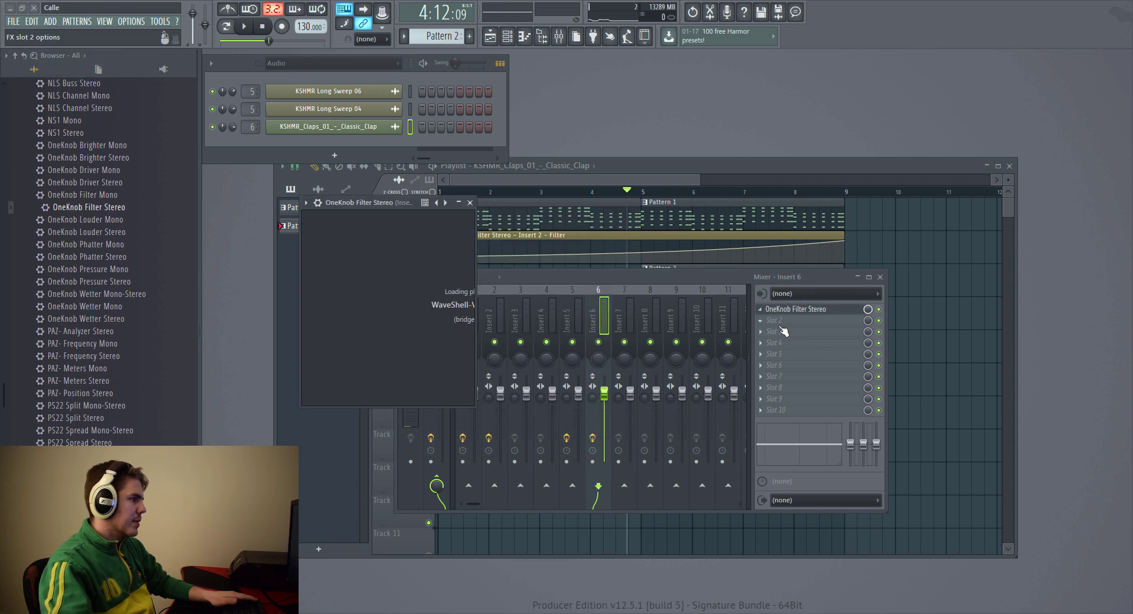
# - Add Fruity Reeverb 2 to Insert 6's second slot, raise its early reflection and wet levels, and close the plugin windows and mixer
pyautogui.click(782, 324)
pyautogui.click(483, 264)
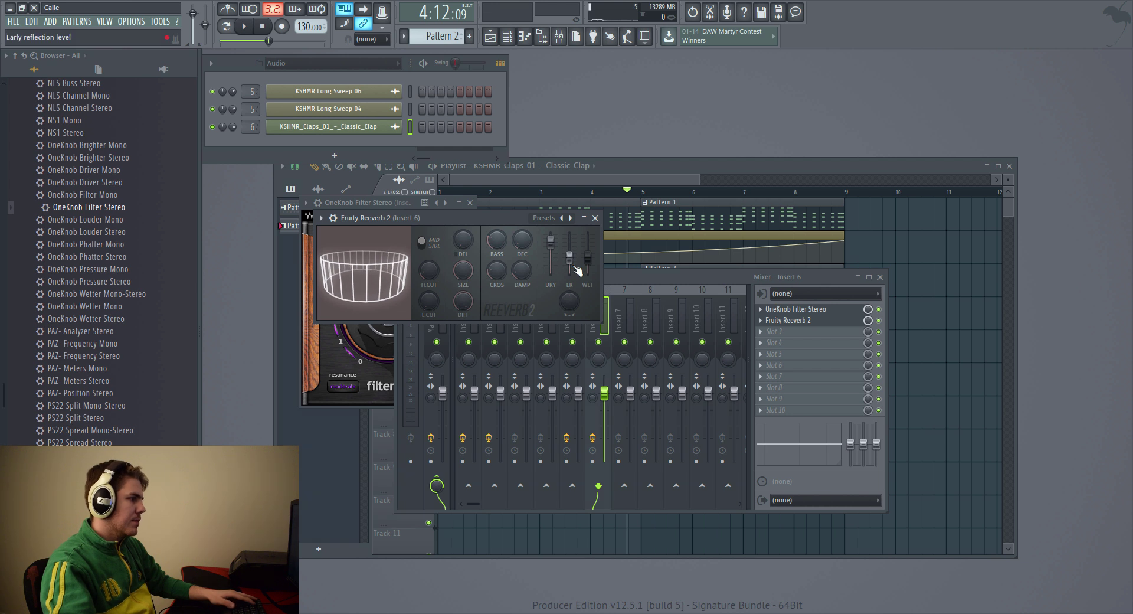
pyautogui.moveTo(570, 258); pyautogui.dragTo(569, 240)
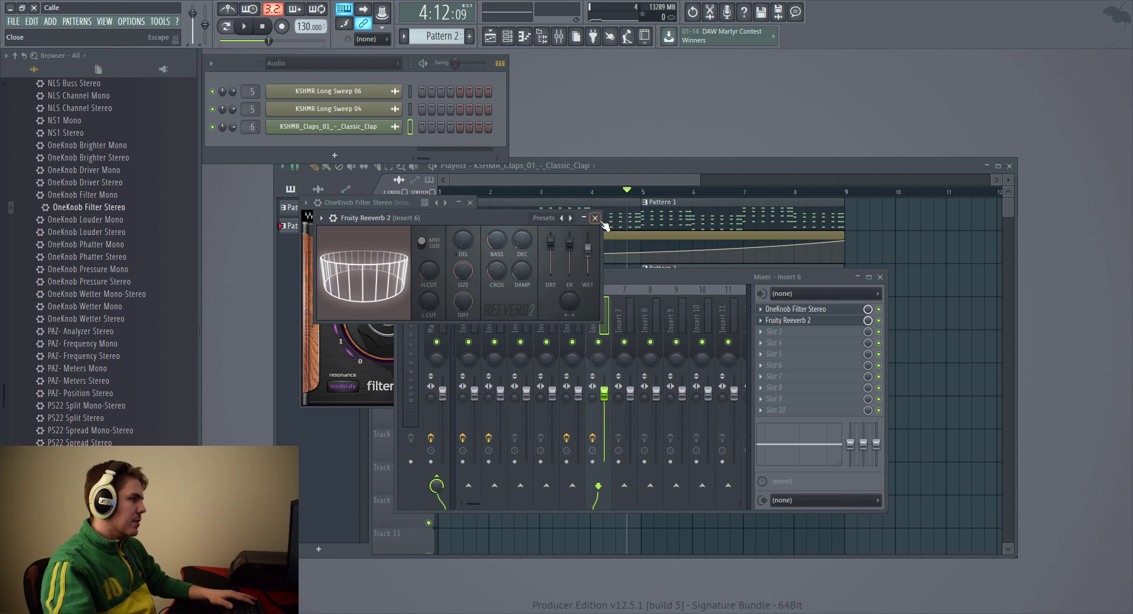
pyautogui.click(595, 218)
pyautogui.click(470, 203)
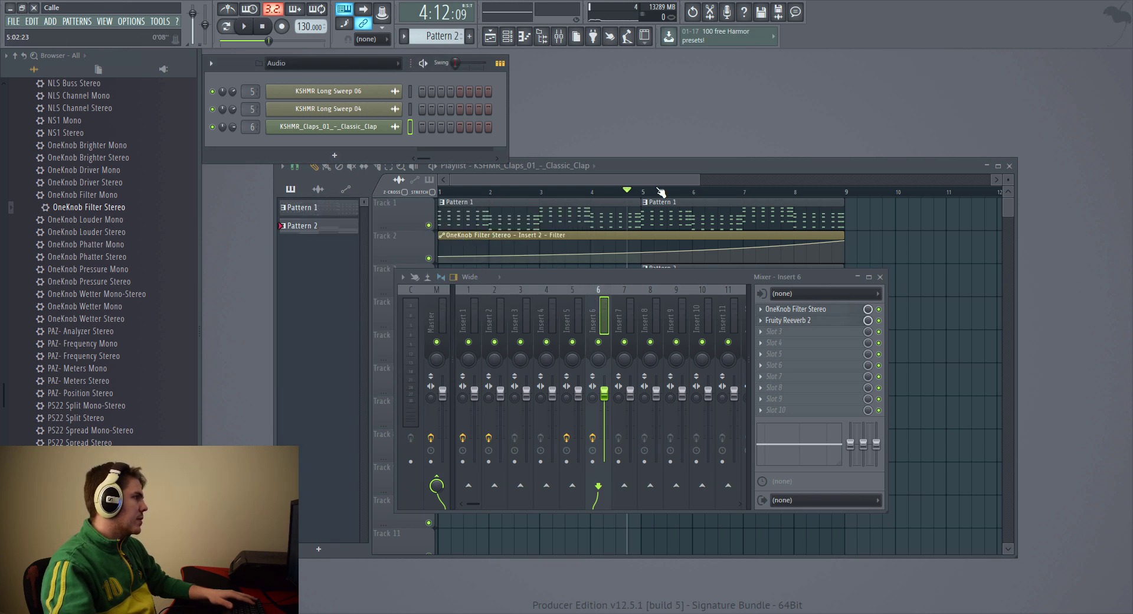
pyautogui.click(584, 172)
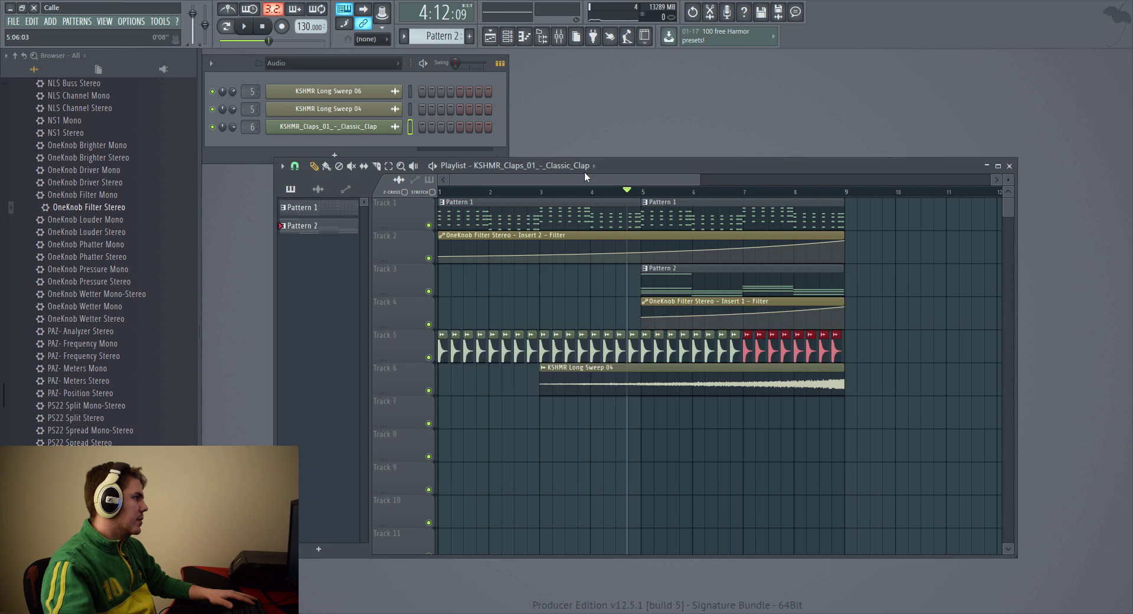
# - Create an automation clip for the last tweaked parameter, the OneKnob Filter on Insert 6
pyautogui.click(161, 22)
pyautogui.moveTo(196, 155)
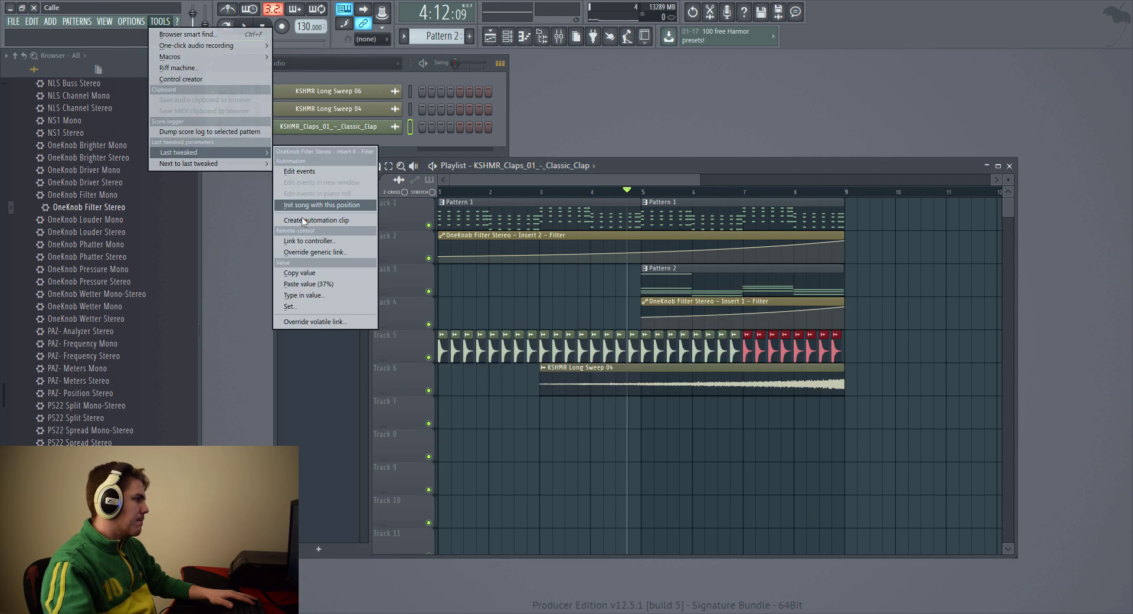
pyautogui.click(347, 220)
pyautogui.scroll(-2, 607, 423)
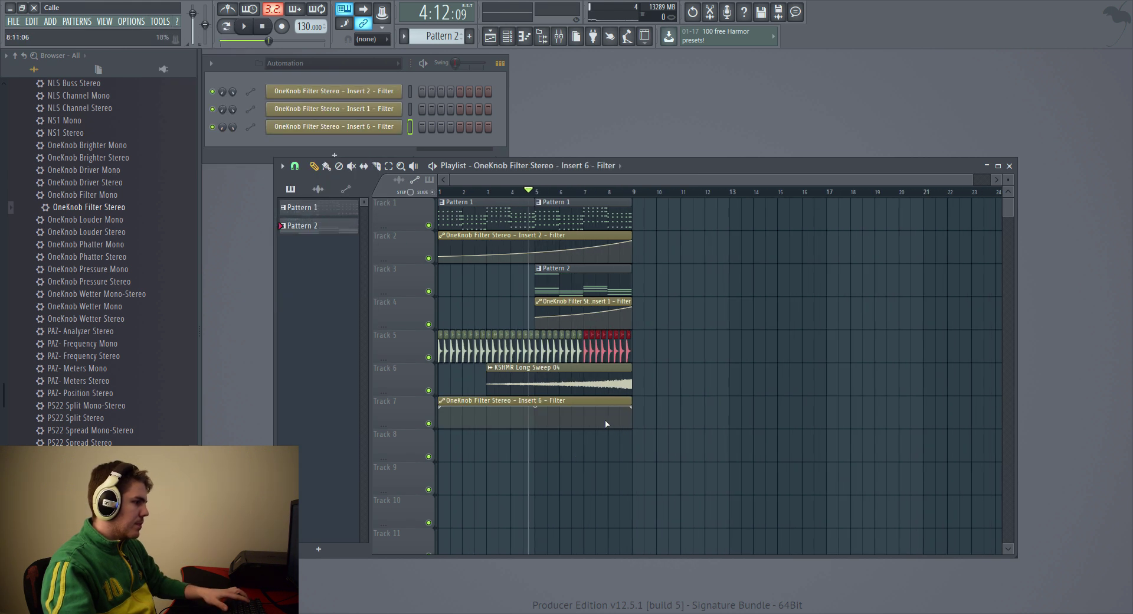
# - Shape the Insert 6 filter automation on Track 7 into a rising curve starting at 37% while listening to the arrangement
pyautogui.press('space')
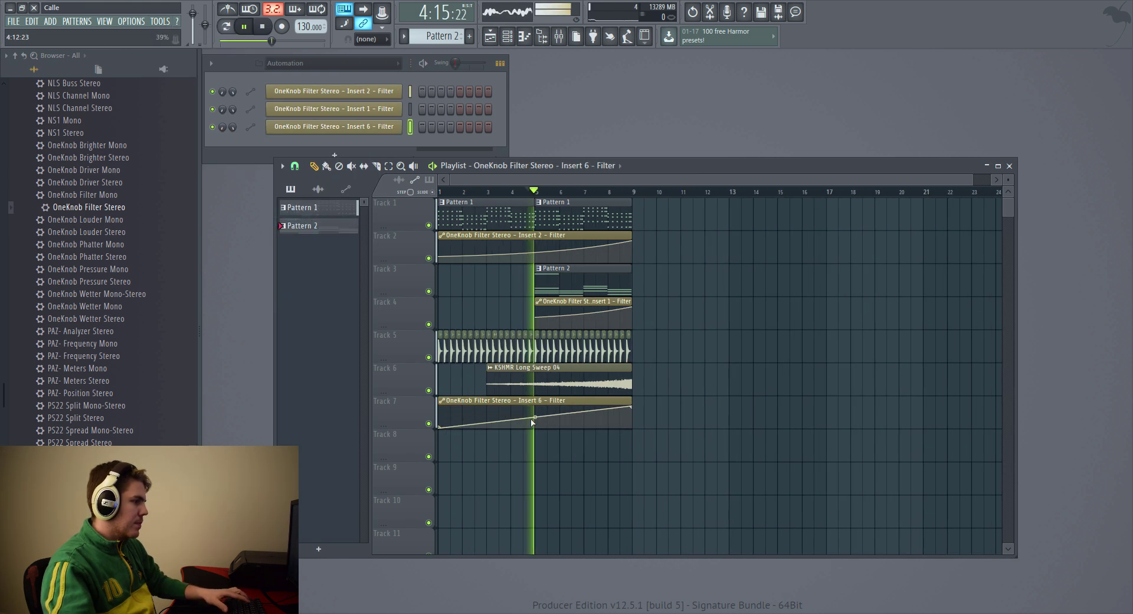
pyautogui.moveTo(486, 427); pyautogui.dragTo(439, 420)
pyautogui.moveTo(527, 424); pyautogui.dragTo(526, 421)
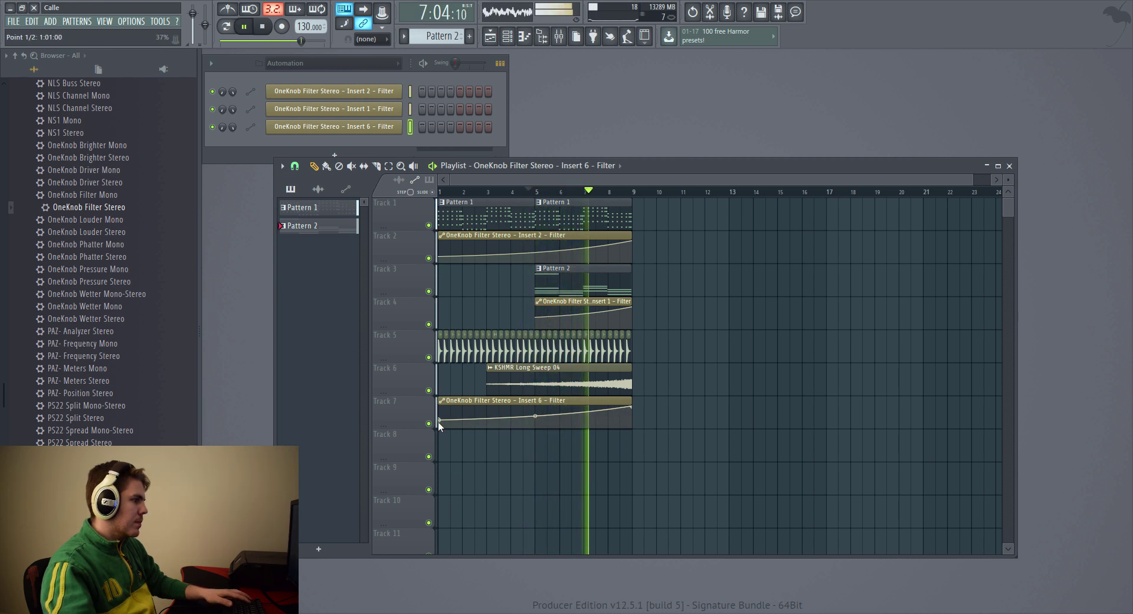
pyautogui.press('space')
pyautogui.press('space')
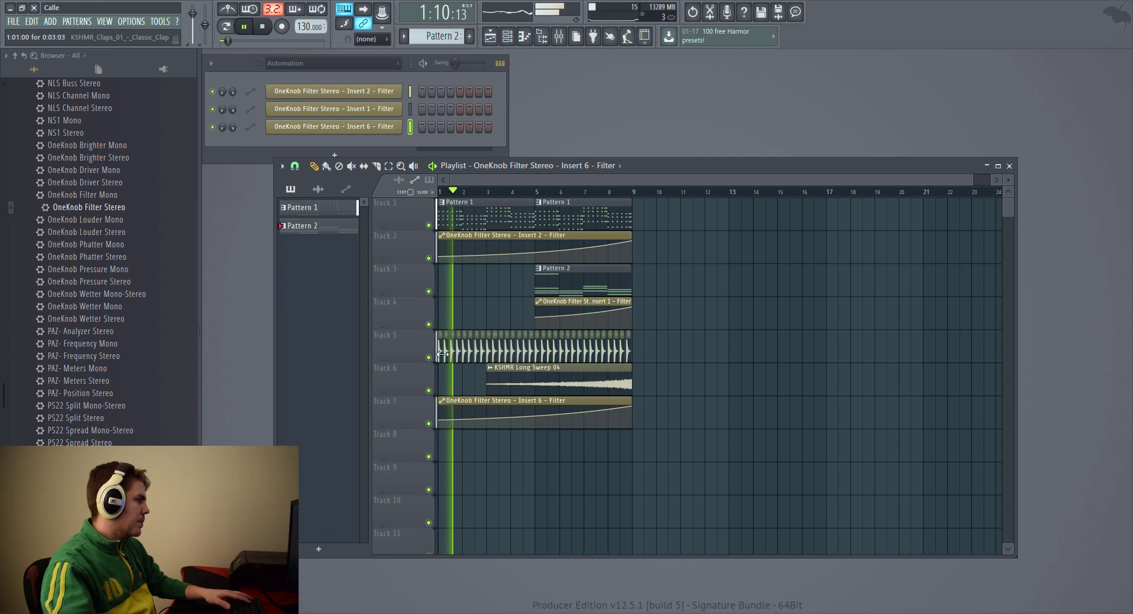
# - Check the Classic Clap sample settings and raise the starting point of the Track 7 filter automation to 53%
pyautogui.doubleClick(452, 352)
pyautogui.press('space')
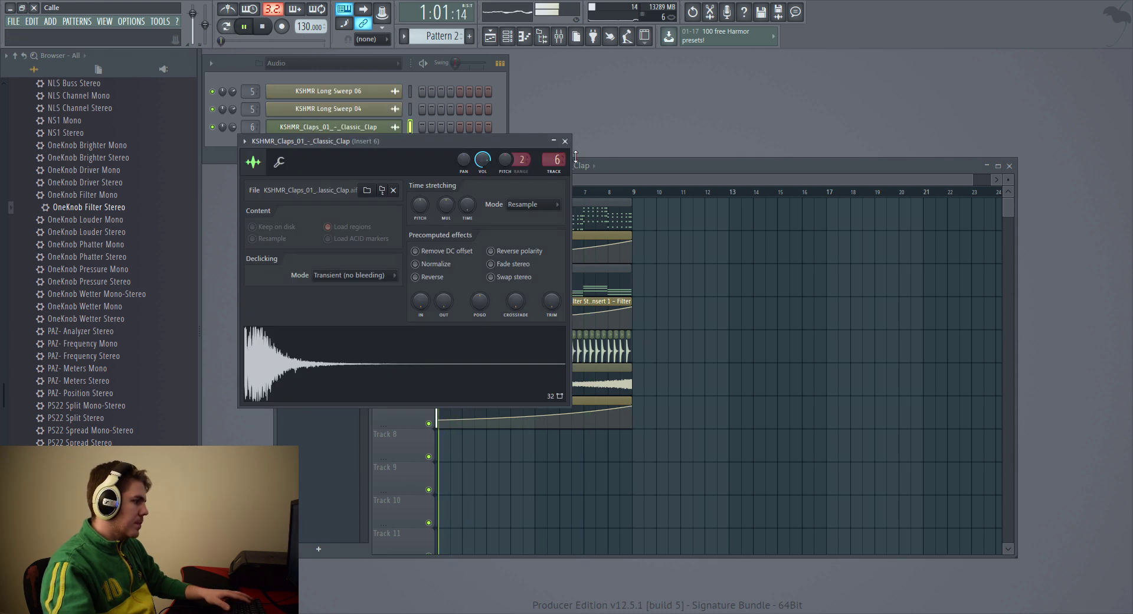
pyautogui.click(564, 141)
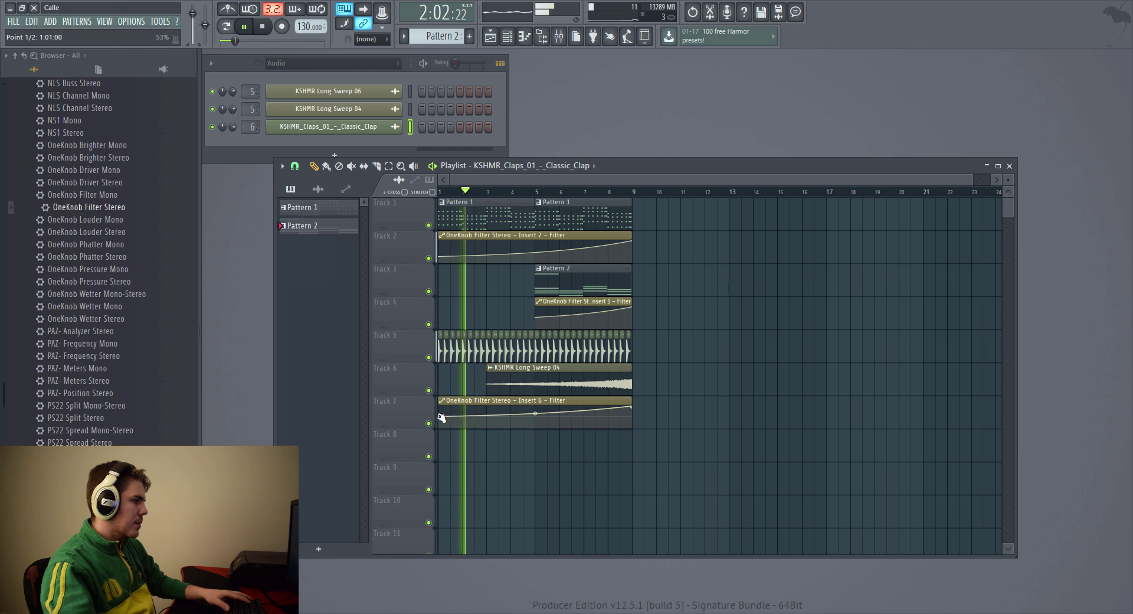
pyautogui.press('space')
pyautogui.doubleClick(508, 340)
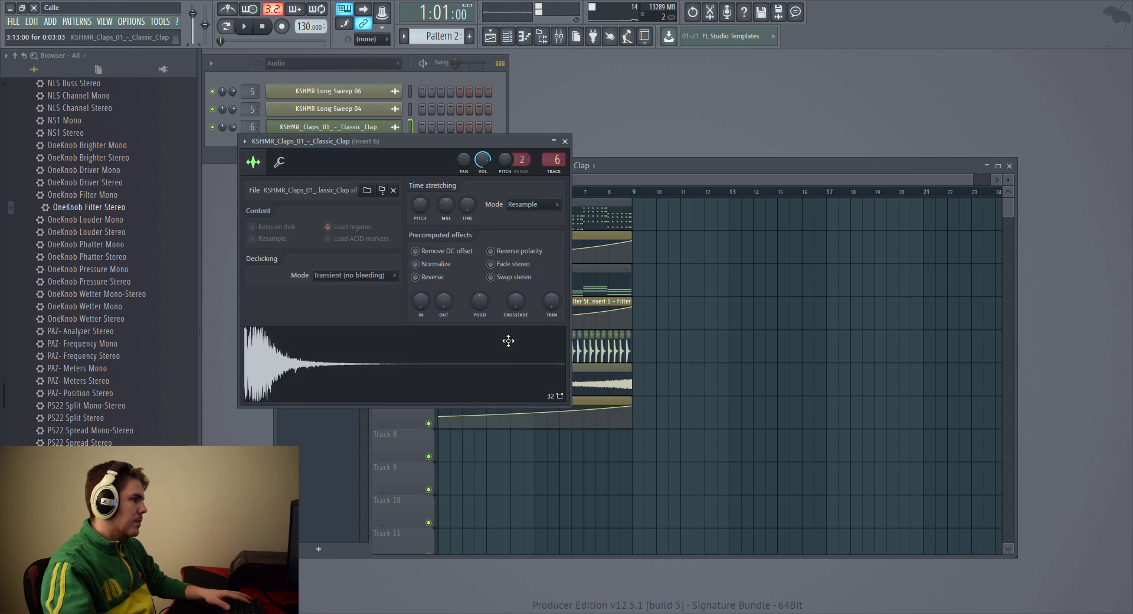
pyautogui.click(565, 141)
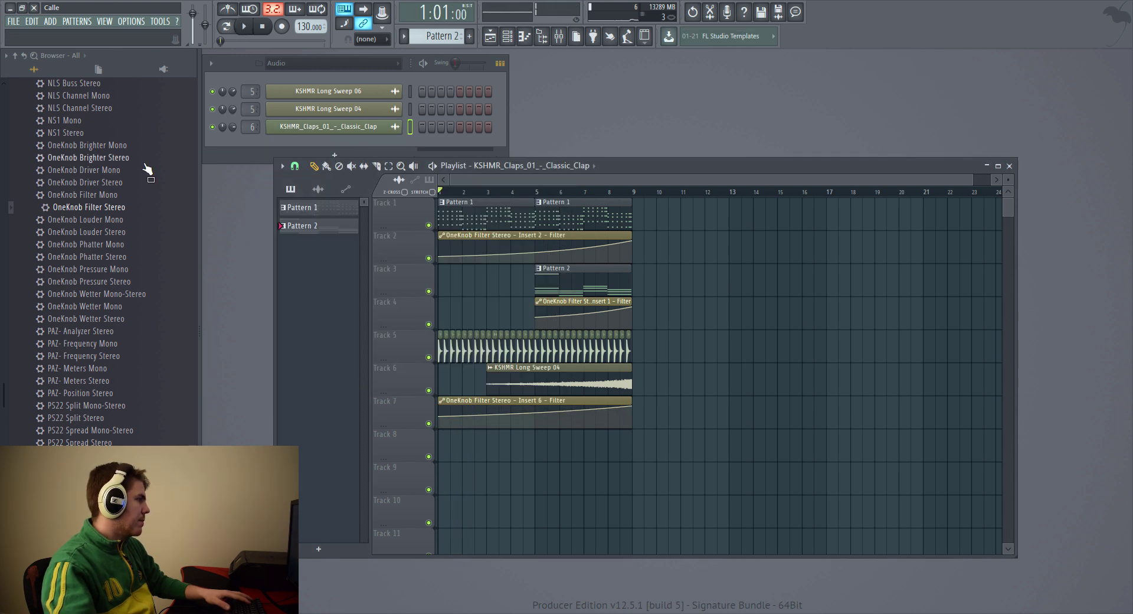
# - Collapse the plugin database and preview Clap02 from the Drums folder of Avicii pack 1
pyautogui.scroll(20, 116, 220)
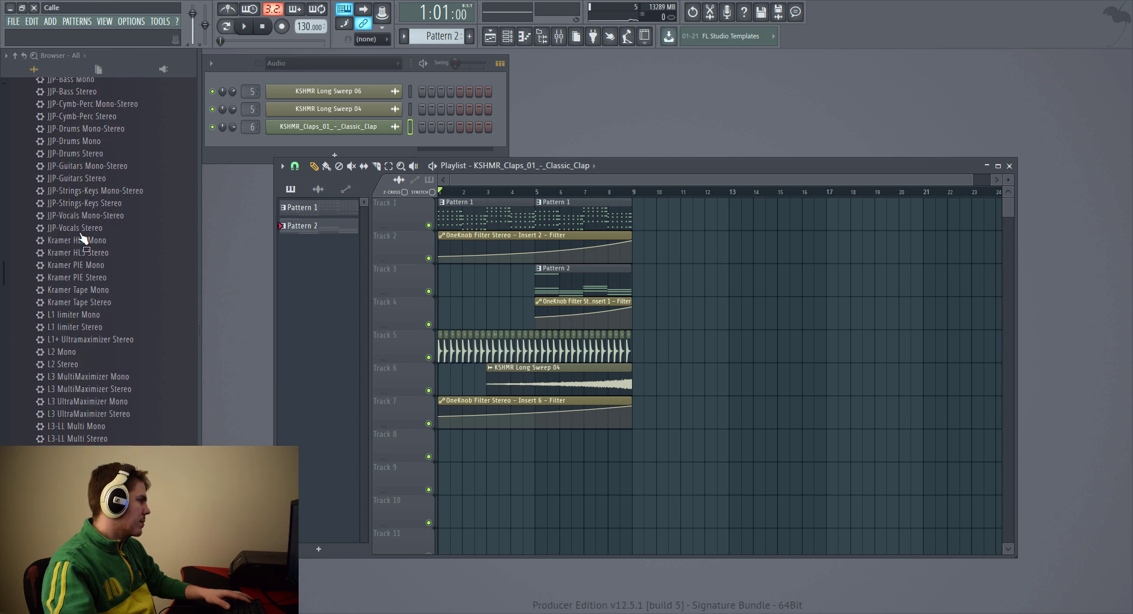
pyautogui.scroll(1, 70, 266)
pyautogui.click(50, 163)
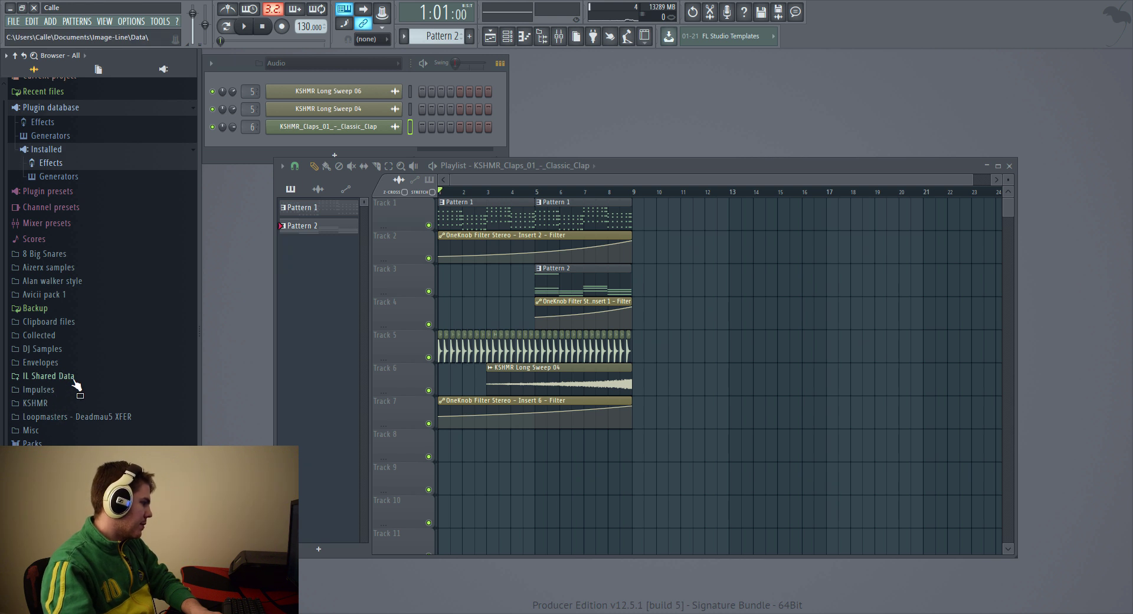
pyautogui.click(51, 106)
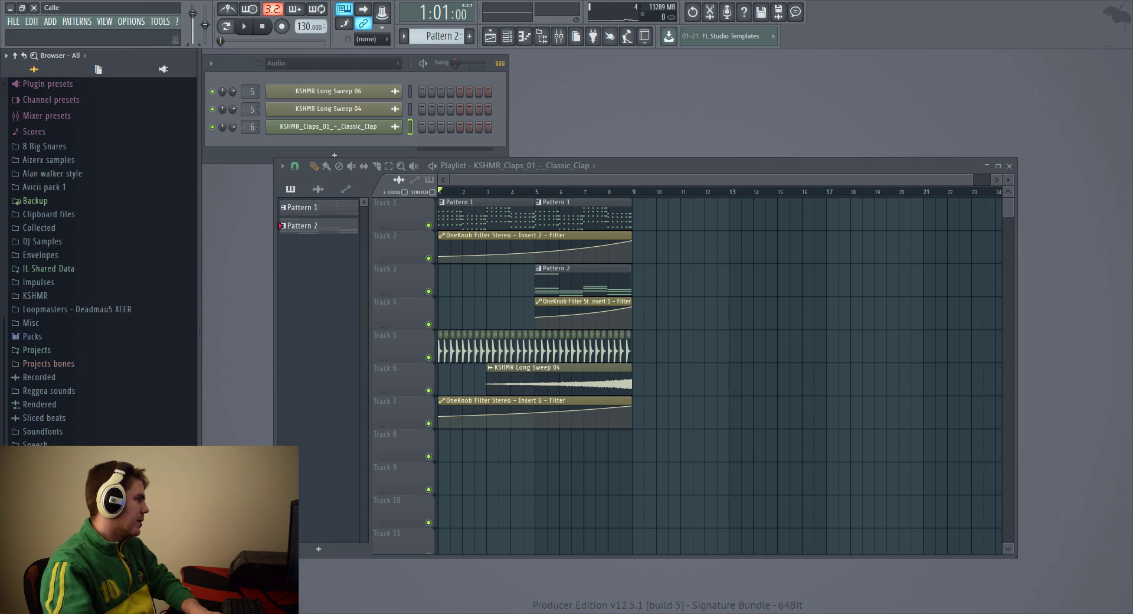
pyautogui.click(56, 238)
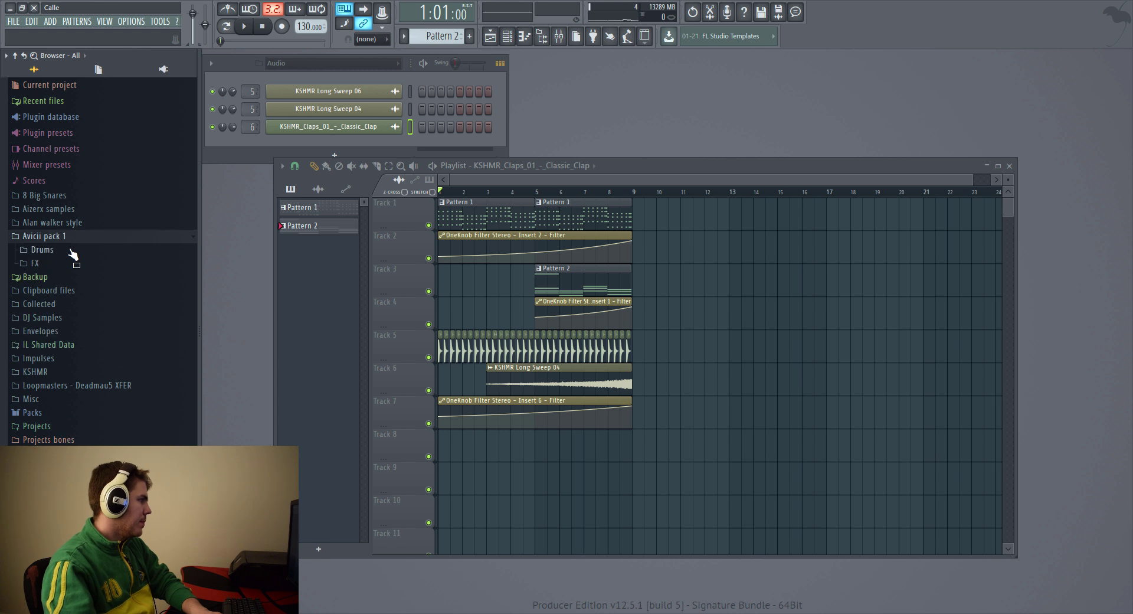
pyautogui.click(71, 250)
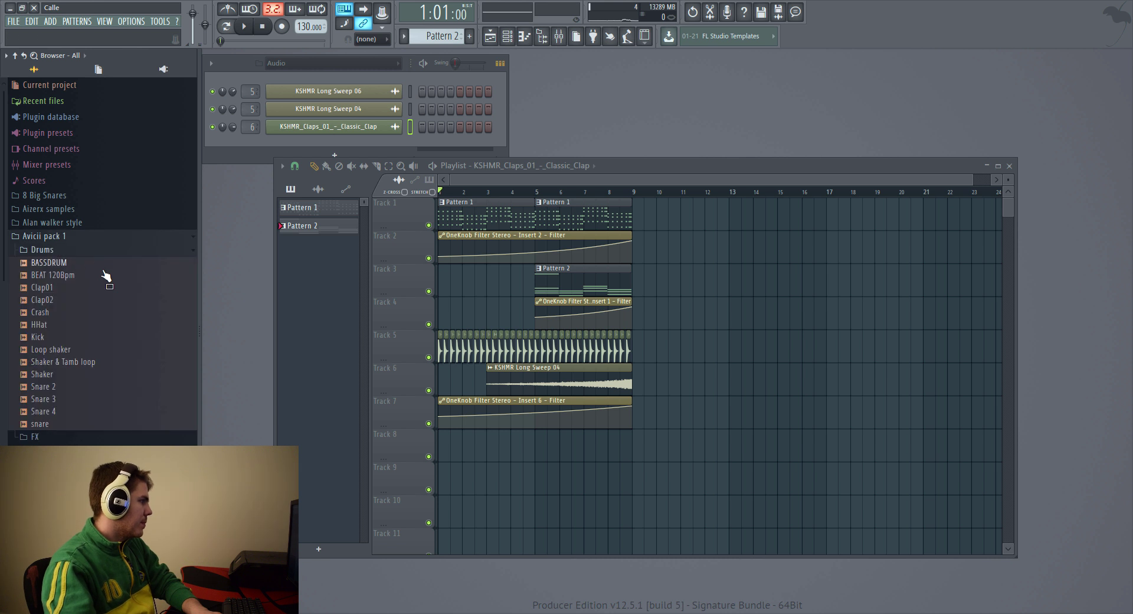
pyautogui.click(64, 299)
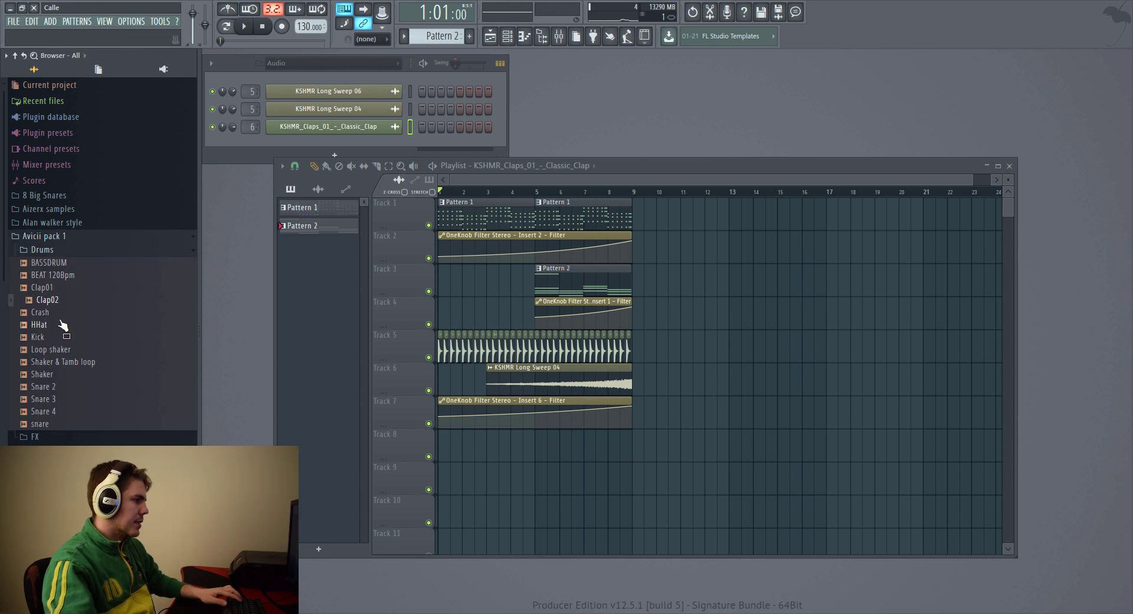
# - Add Clap02 to the playlist and delete all Classic Clap clips from Track 5
pyautogui.moveTo(442, 380); pyautogui.dragTo(466, 312)
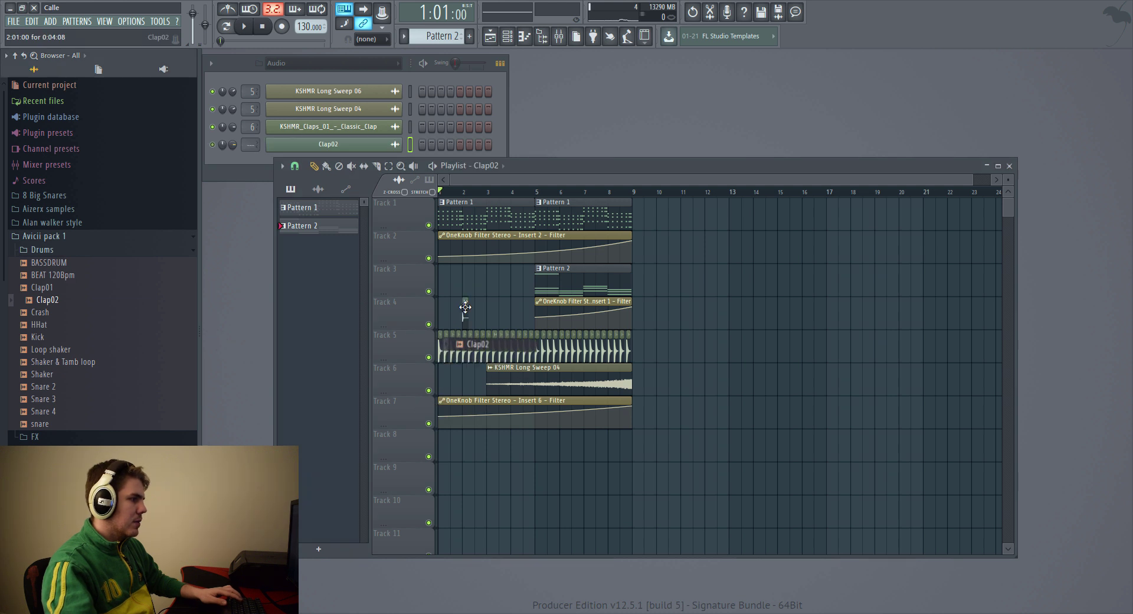
pyautogui.scroll(5, 466, 312)
pyautogui.scroll(-2, 549, 369)
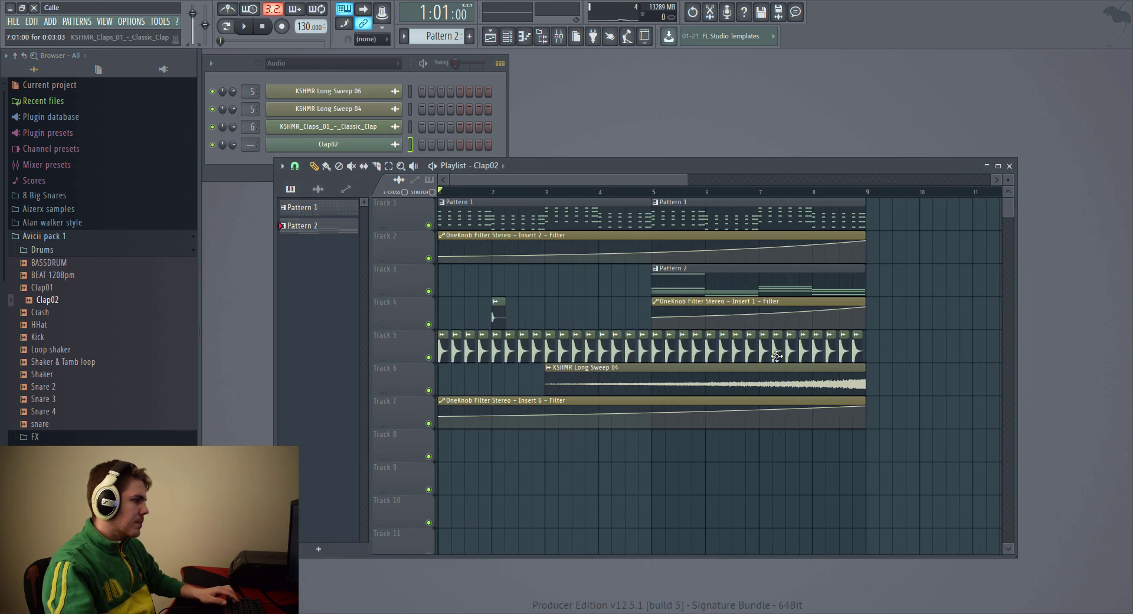
pyautogui.rightClick(620, 347)
pyautogui.hotkey('ctrl', 'z')
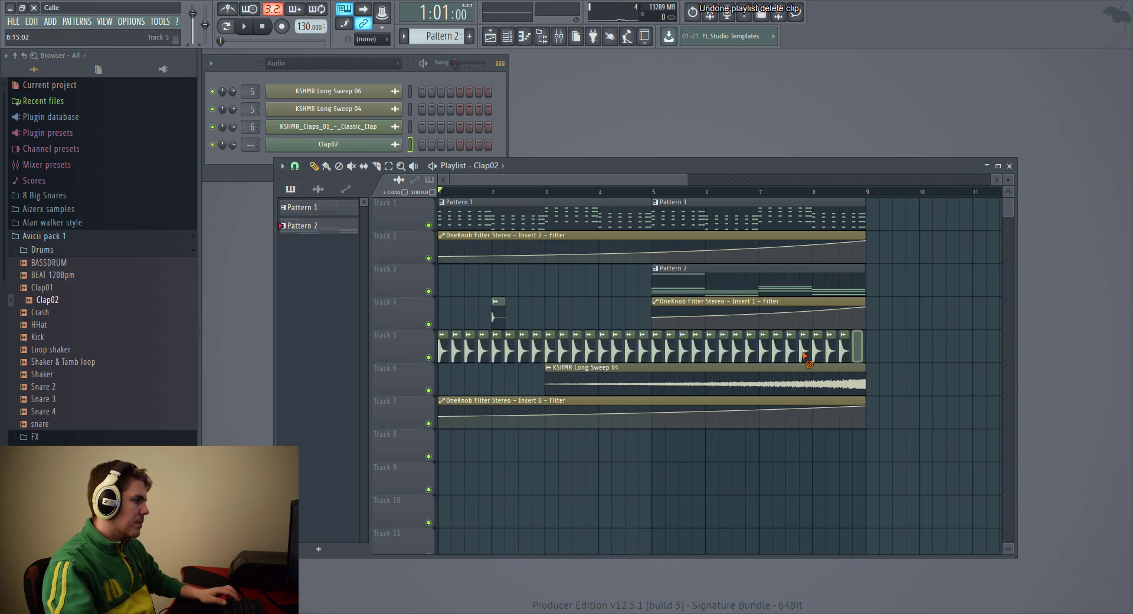
pyautogui.rightClick(805, 356)
pyautogui.scroll(2, 572, 319)
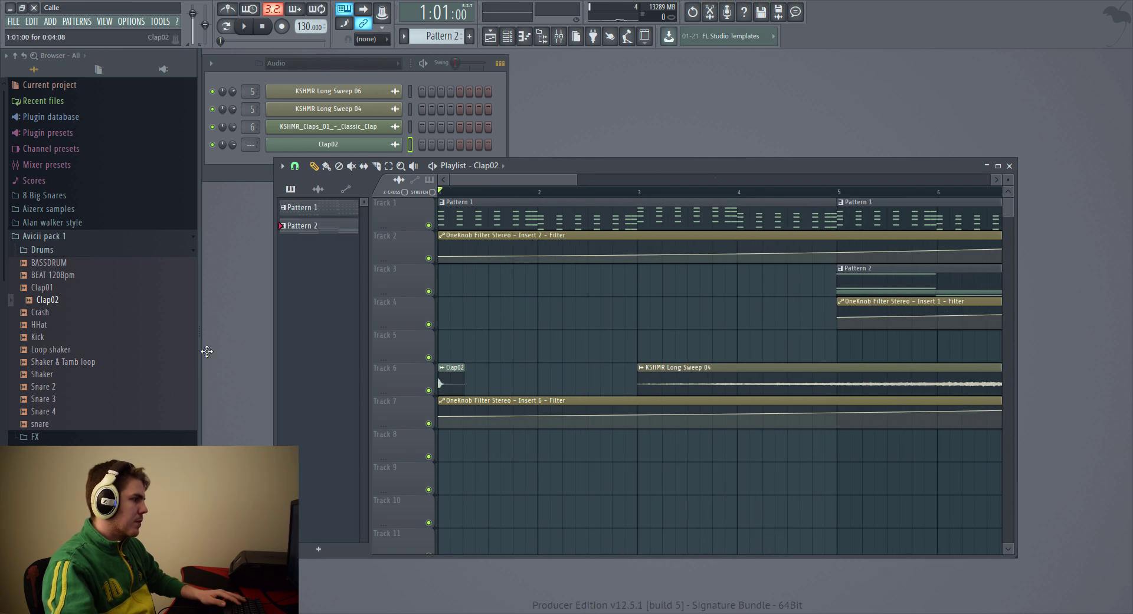
# - Route Clap02 to Insert 6 and place its clips on every beat of Track 5 across the first two bars
pyautogui.doubleClick(451, 353)
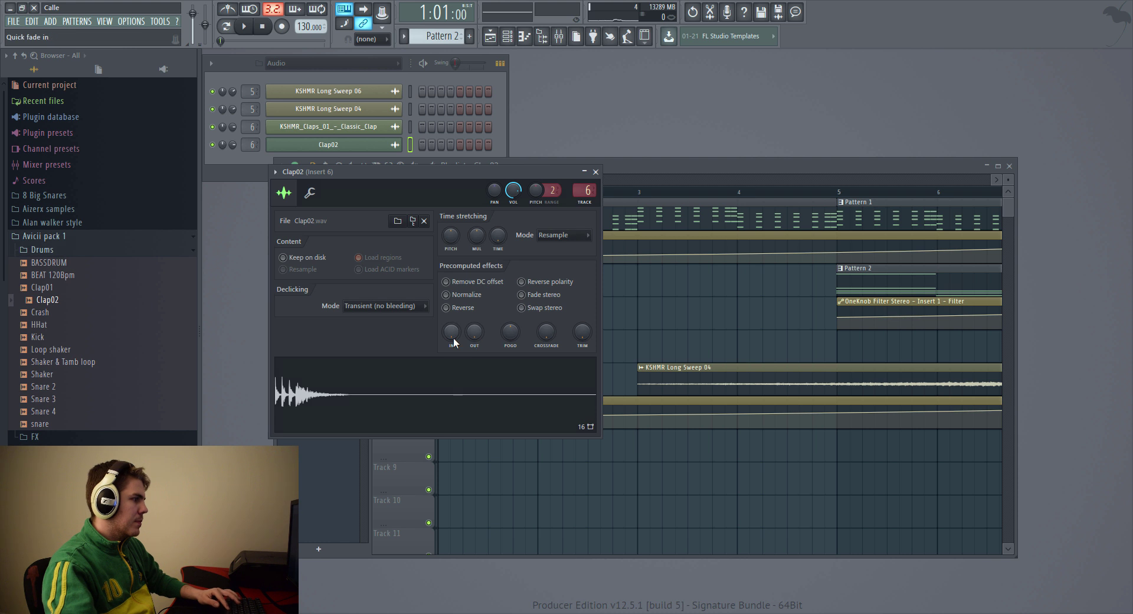
pyautogui.click(596, 172)
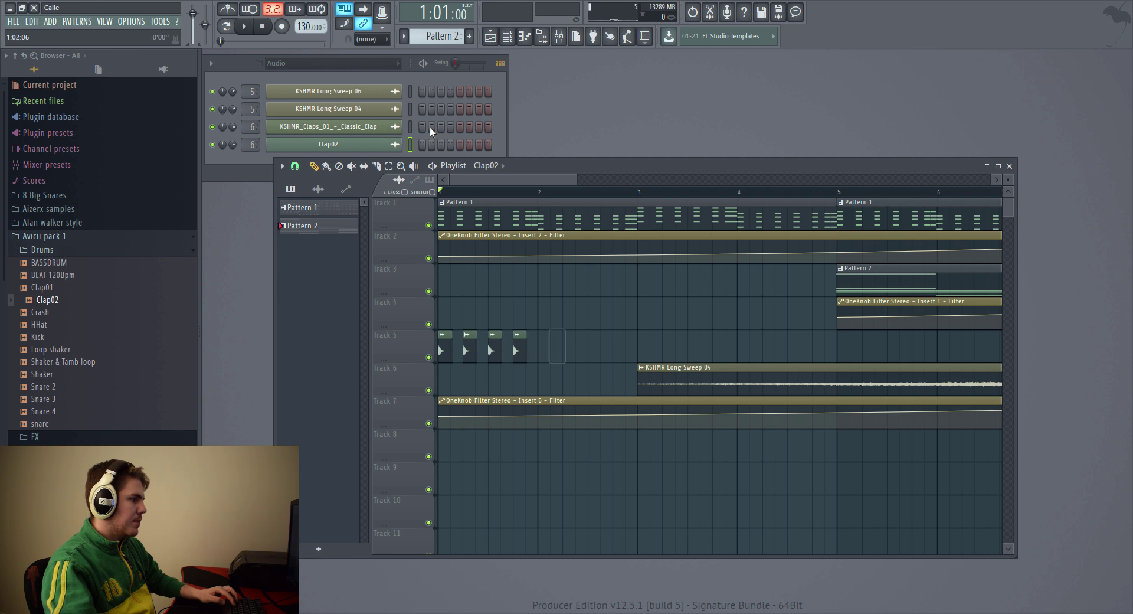
pyautogui.doubleClick(555, 350)
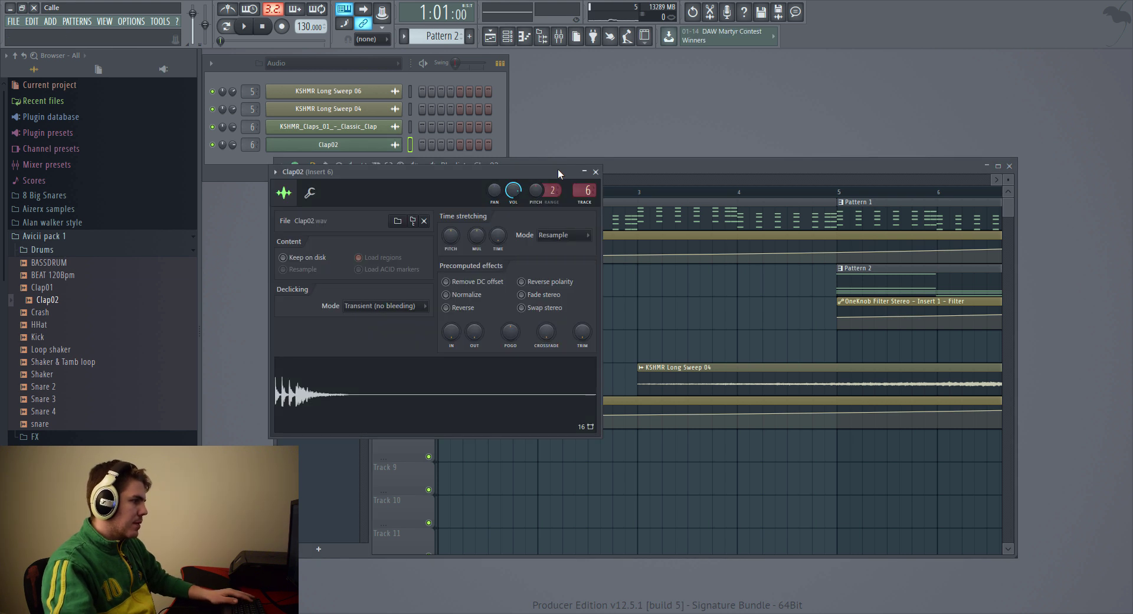
pyautogui.click(595, 171)
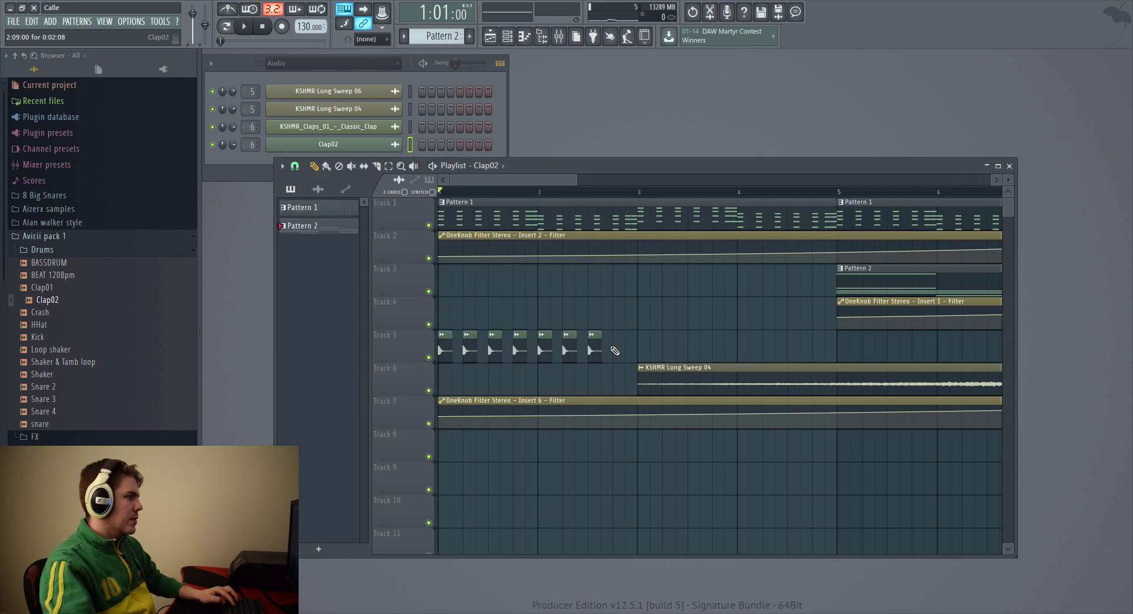
# - Select the two-bar row of Clap02 clips on Track 5 and duplicate it until it reaches bar 9
pyautogui.moveTo(653, 362); pyautogui.dragTo(437, 328)
pyautogui.hotkey('ctrl', 'b')
pyautogui.hotkey('ctrl', 'b')
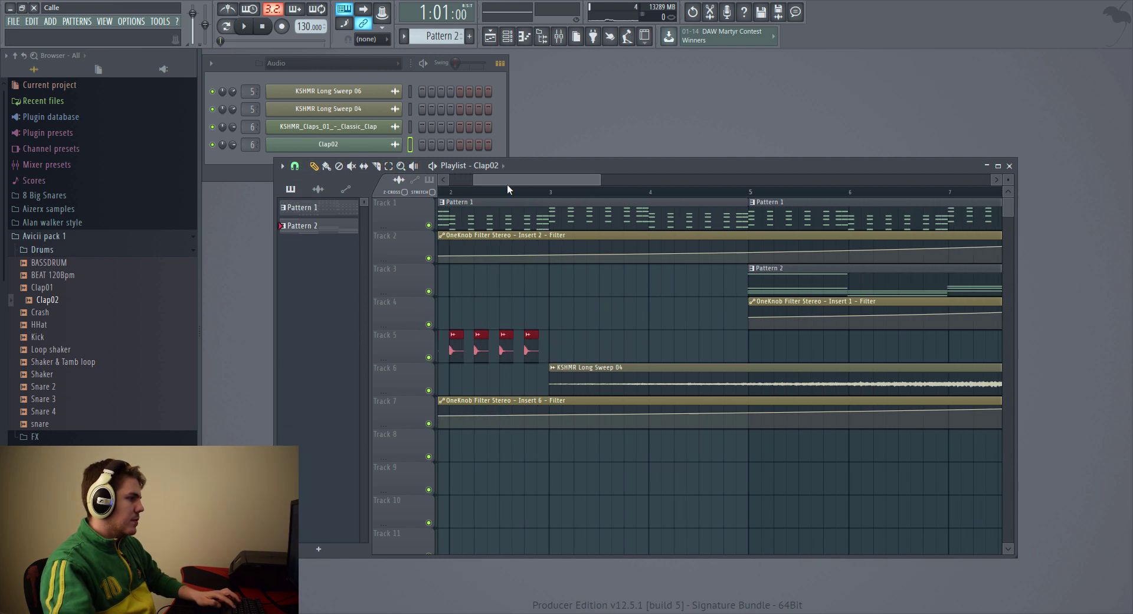
pyautogui.hotkey('ctrl', 'b')
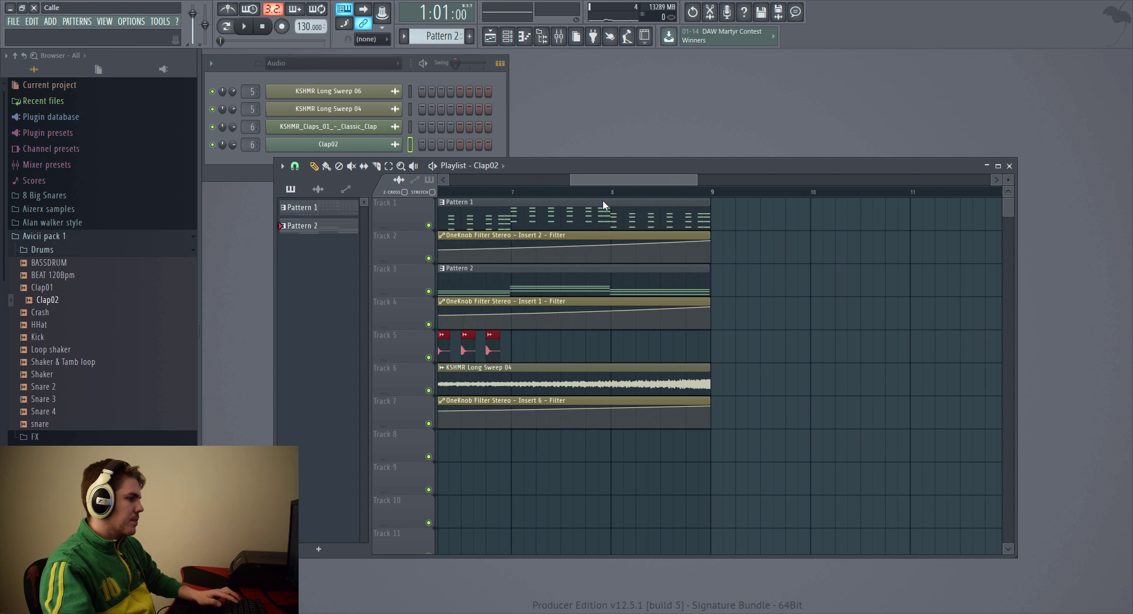
# - Lower the starting point of the Track 7 filter automation to 26% while listening to the new claps
pyautogui.press('space')
pyautogui.scroll(-3, 521, 471)
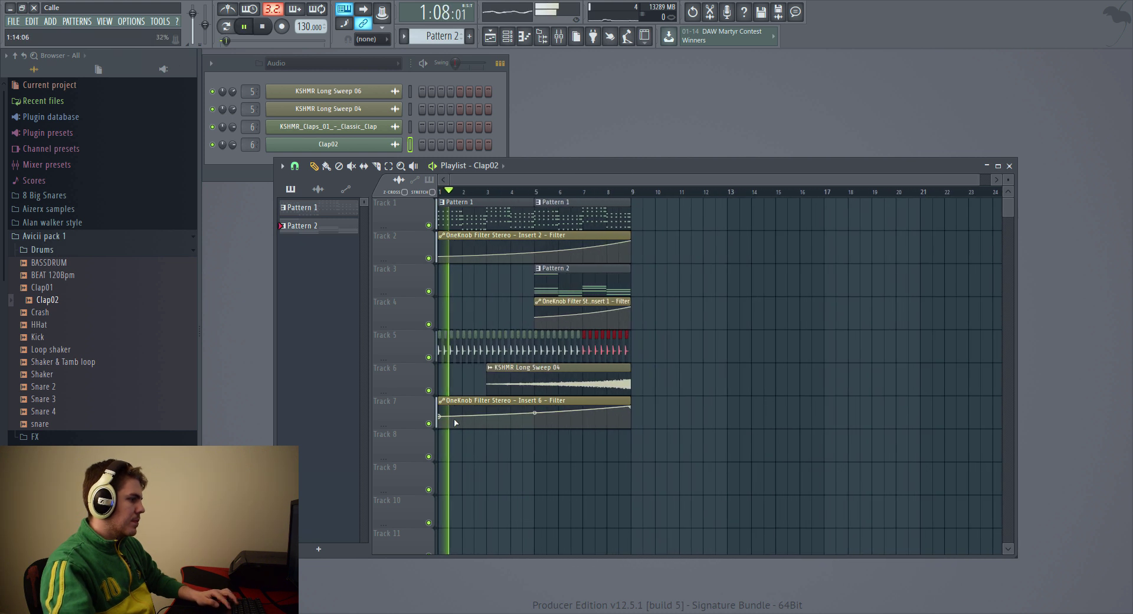
pyautogui.moveTo(438, 417); pyautogui.dragTo(438, 424)
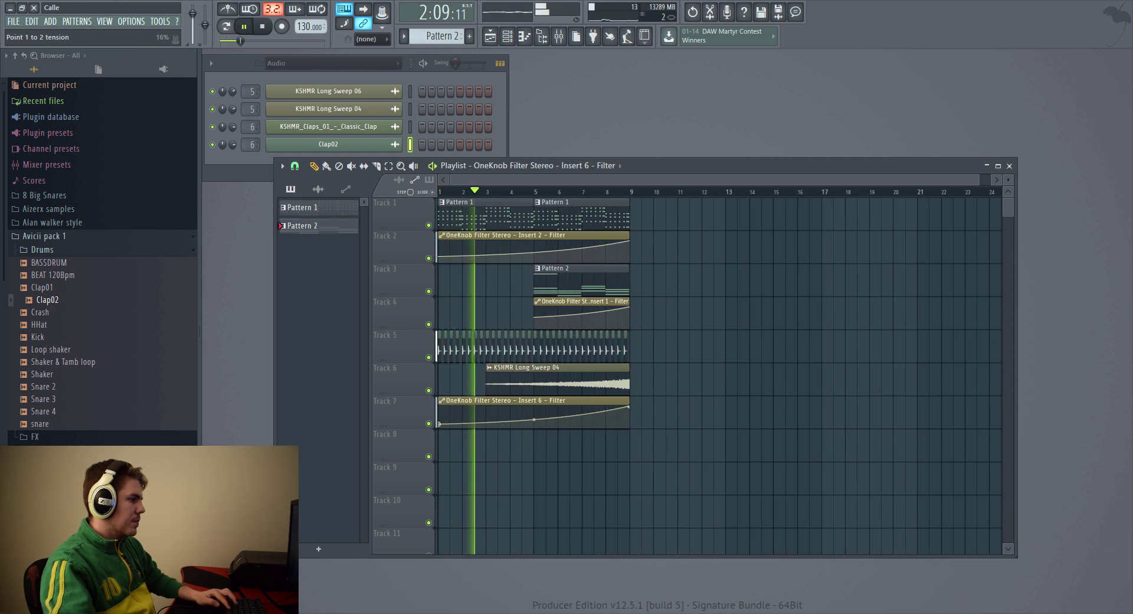
pyautogui.press('space')
pyautogui.press('space')
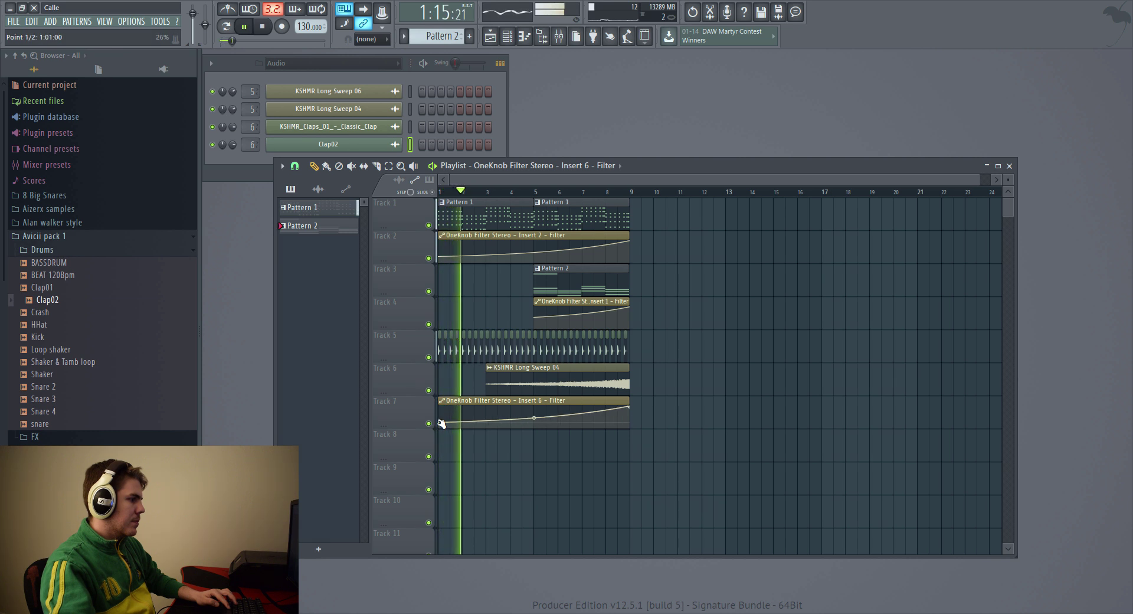
pyautogui.moveTo(534, 419); pyautogui.dragTo(534, 417)
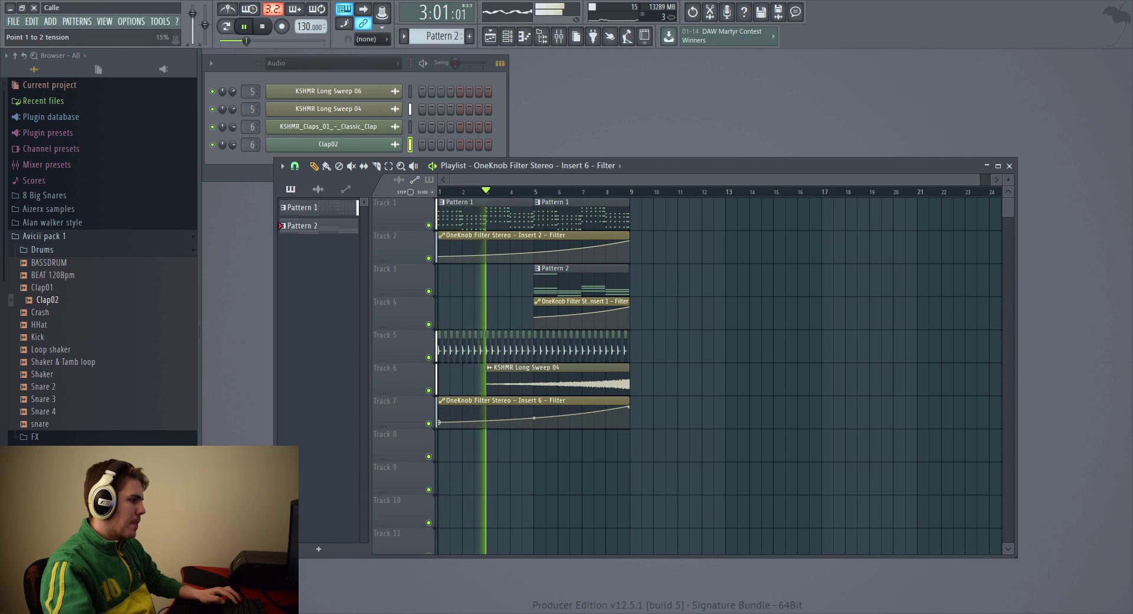
# - Check the KSHMR Long Sweep 04 sample settings during playback and close them
pyautogui.scroll(-1, 548, 449)
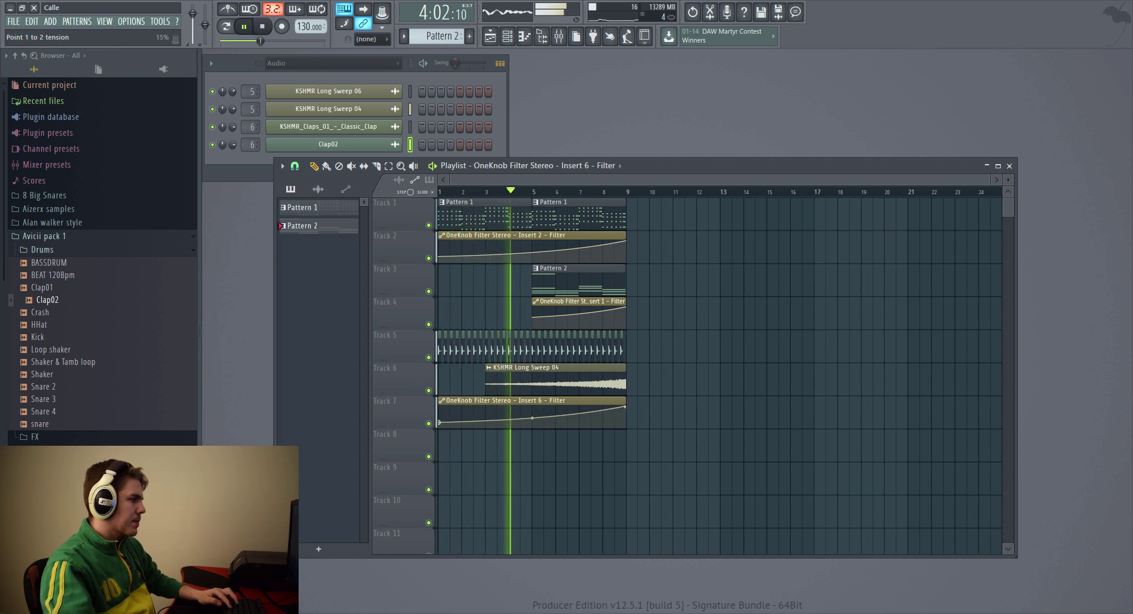
pyautogui.doubleClick(544, 380)
pyautogui.moveTo(404, 294)
pyautogui.mouseDown()
pyautogui.moveTo(404, 284)
pyautogui.moveTo(421, 292)
pyautogui.mouseUp()
pyautogui.click(550, 127)
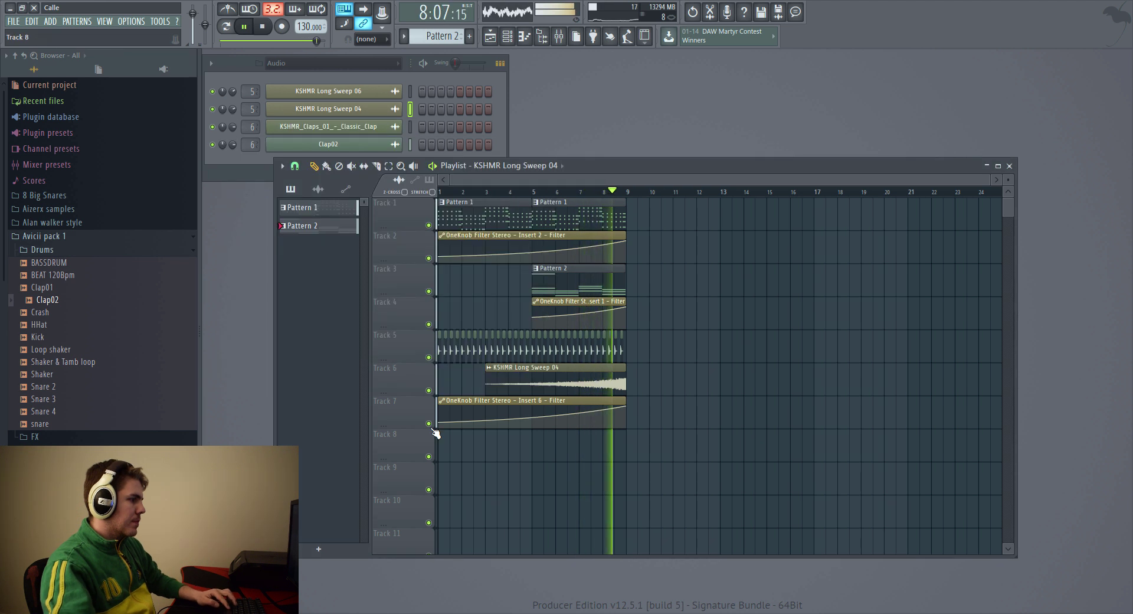
# - Set the starting point of the Insert 6 filter automation on Track 7 to 34%, replaying the intro to compare
pyautogui.press('space')
pyautogui.moveTo(441, 423); pyautogui.dragTo(438, 419)
pyautogui.press('space')
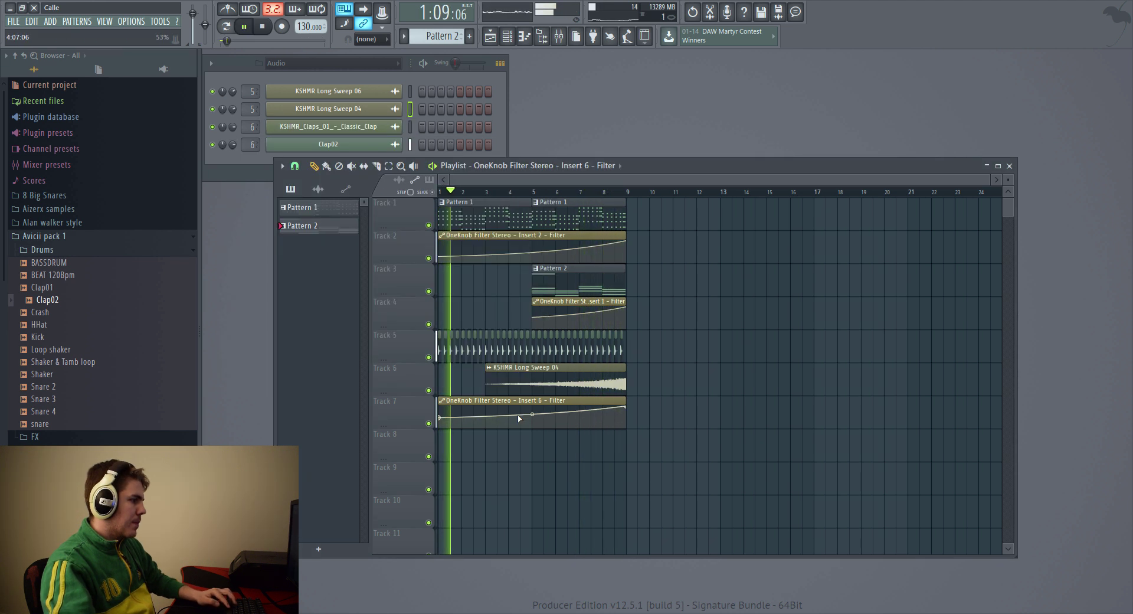
pyautogui.press('space')
pyautogui.press('space')
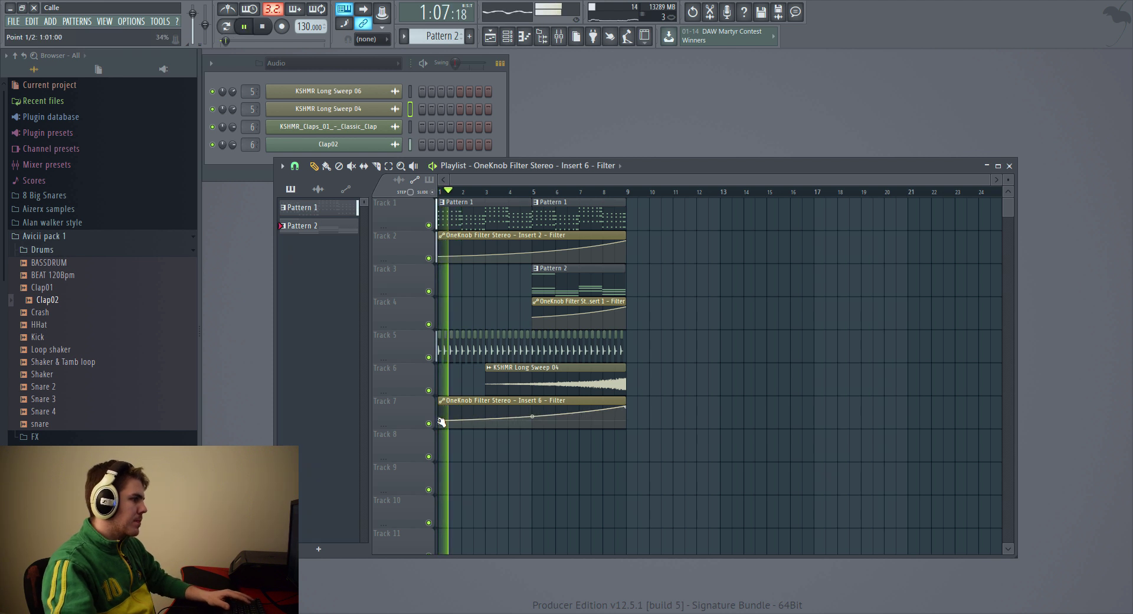
pyautogui.press('space')
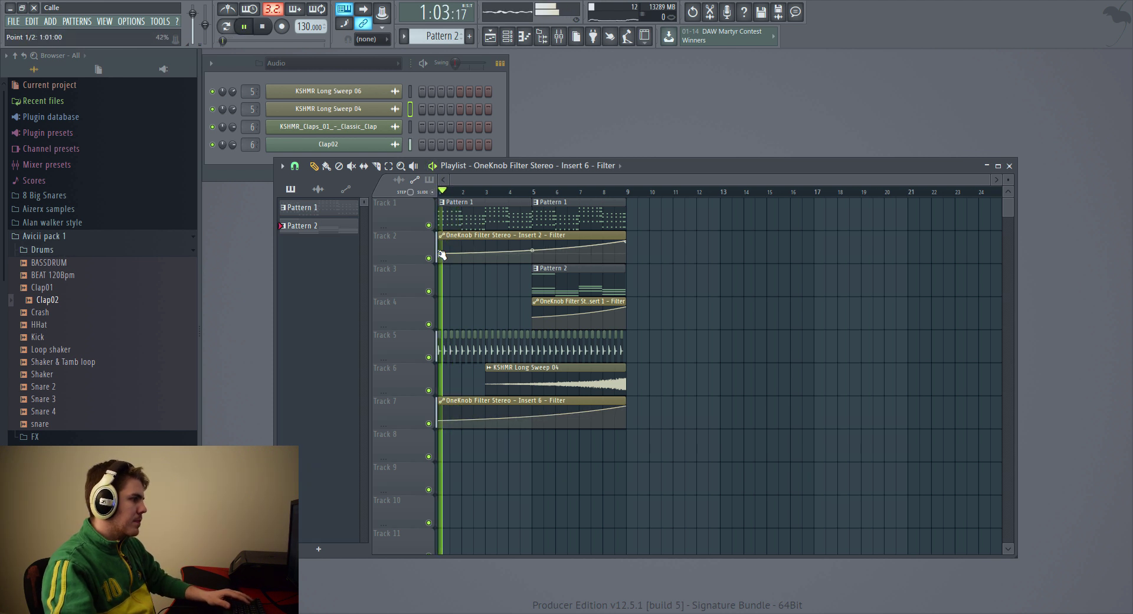
# - Adjust the starting point of the Insert 2 filter automation on Track 2 while replaying the intro
pyautogui.click(441, 255)
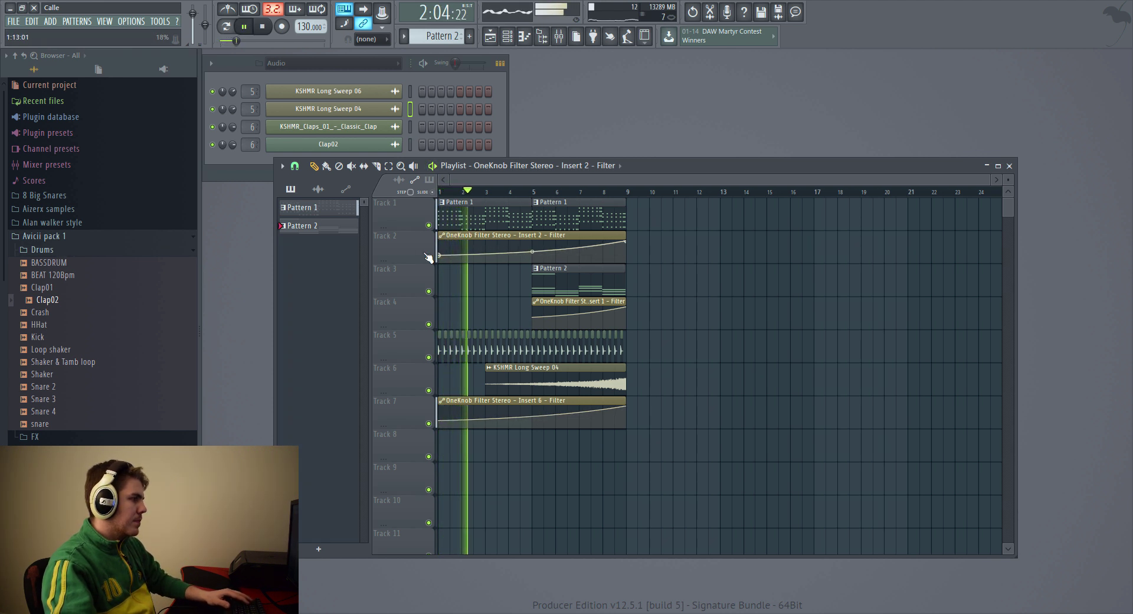
pyautogui.press('space')
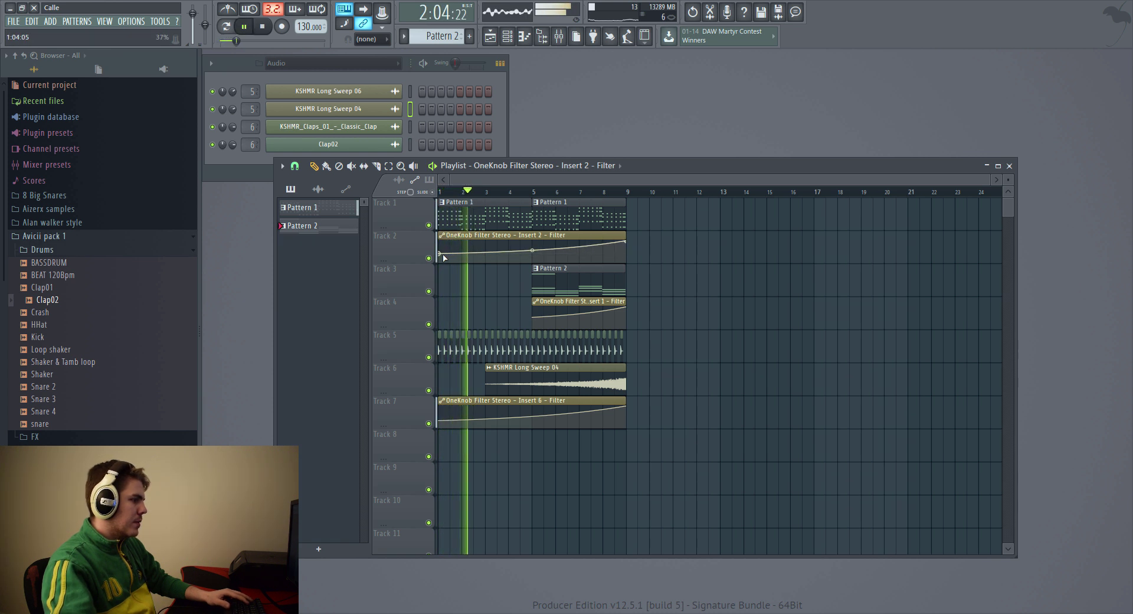
# - Copy the value of the start point in the Insert 2 filter automation clip on Track 2
pyautogui.rightClick(442, 256)
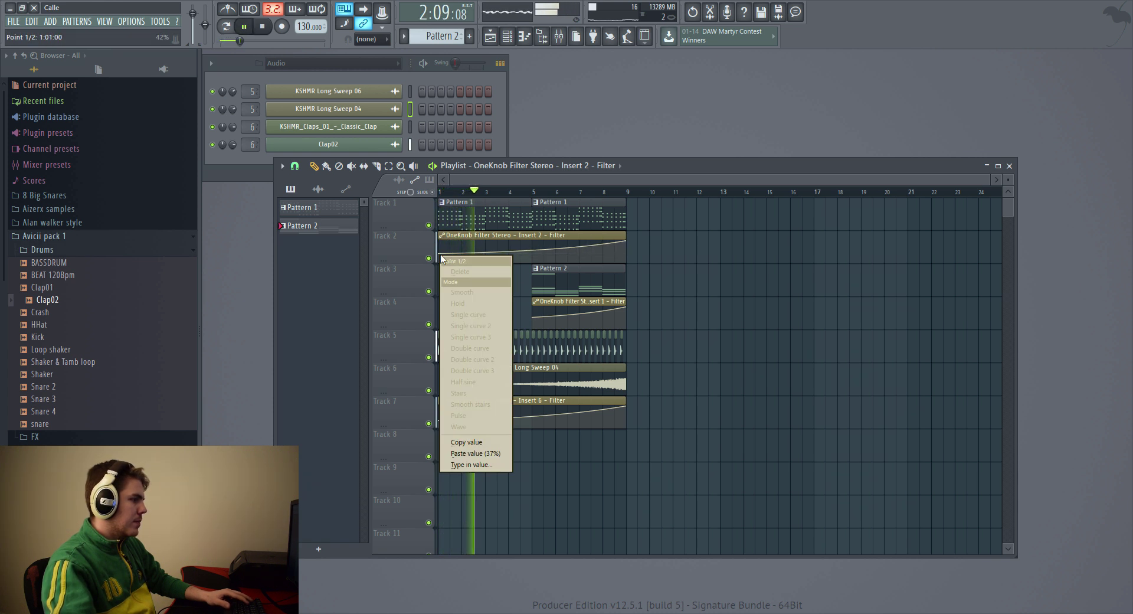
pyautogui.click(487, 443)
pyautogui.press('space')
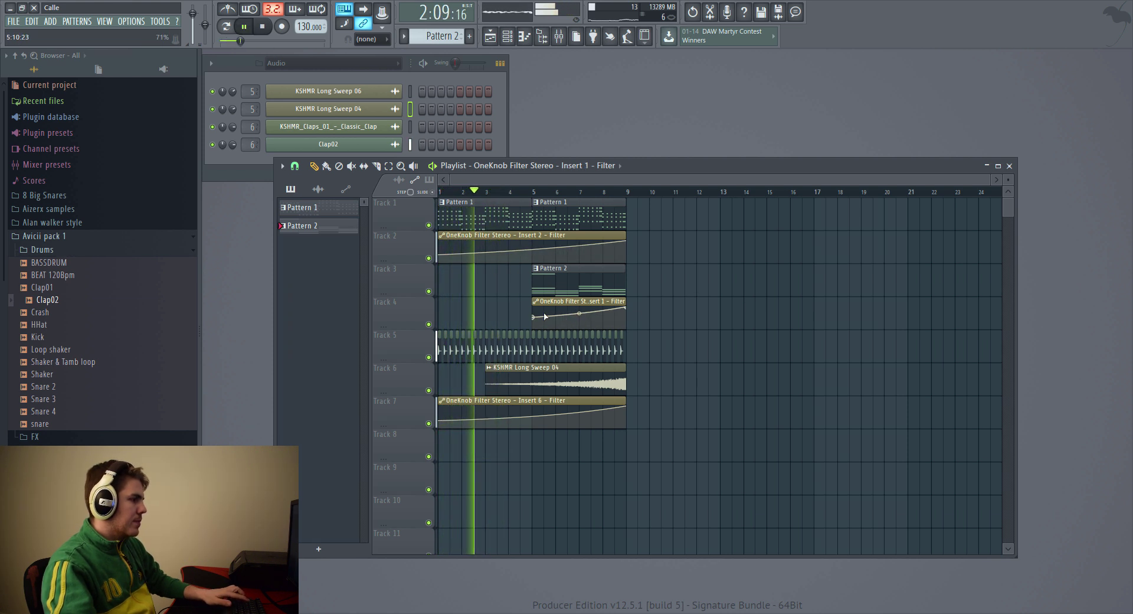
# - Align the start of the Insert 1 filter automation clip with Pattern 2 near bar 5, and extend its end to bar 9
pyautogui.scroll(5, 537, 319)
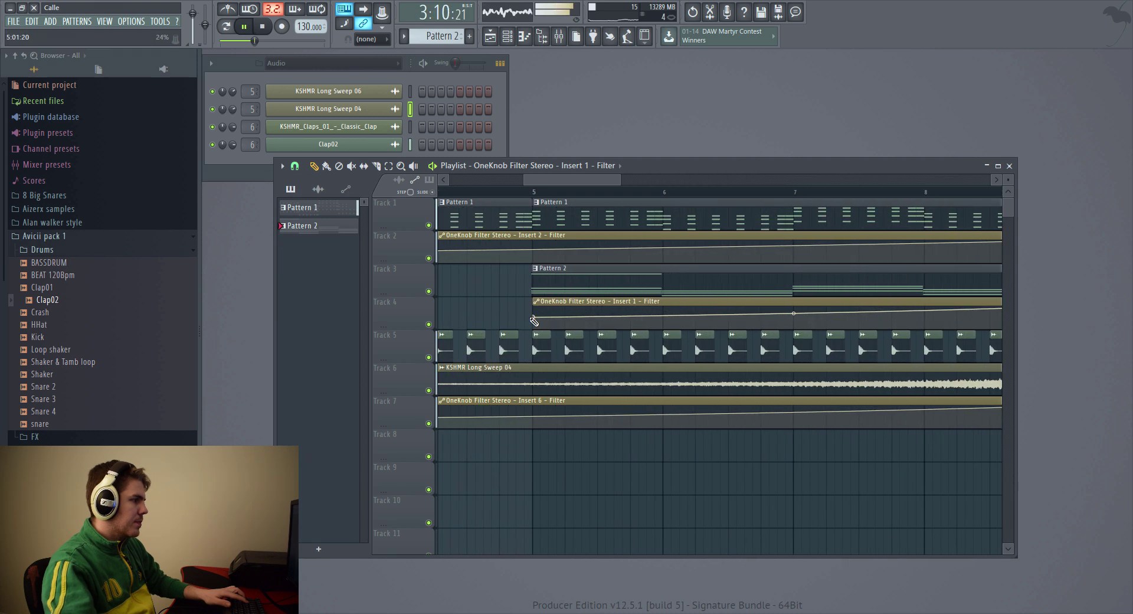
pyautogui.scroll(6, 537, 318)
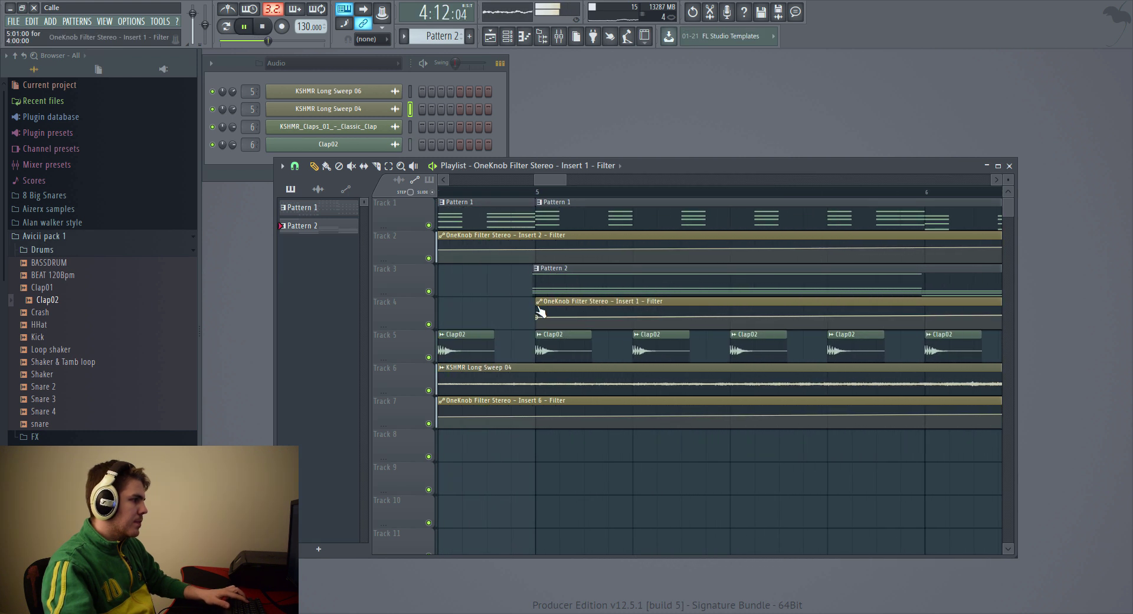
pyautogui.scroll(-2, 566, 302)
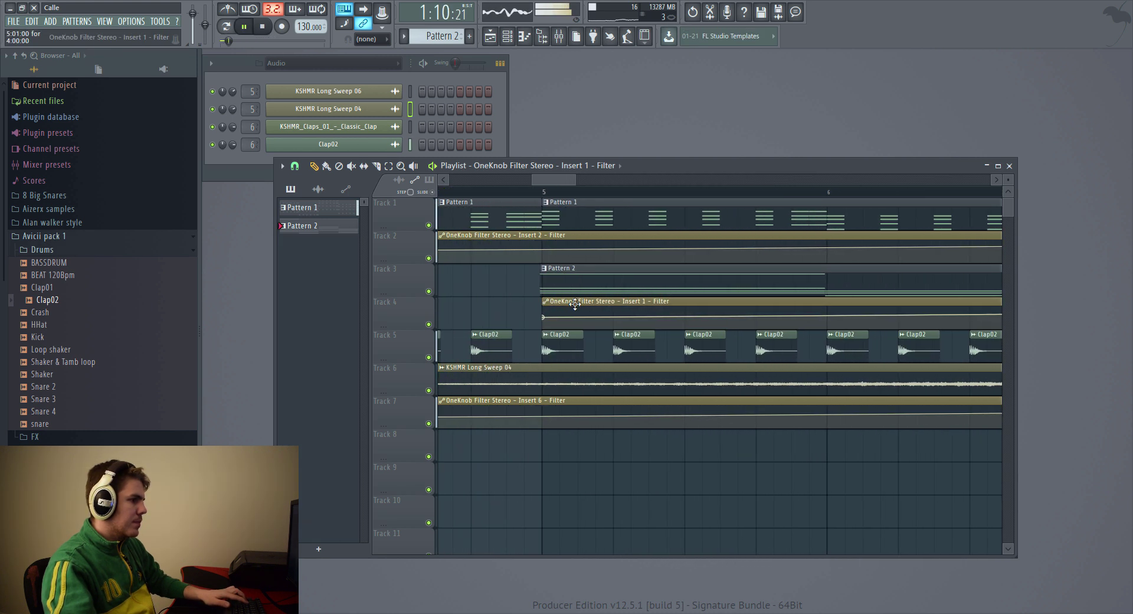
pyautogui.scroll(-5, 571, 304)
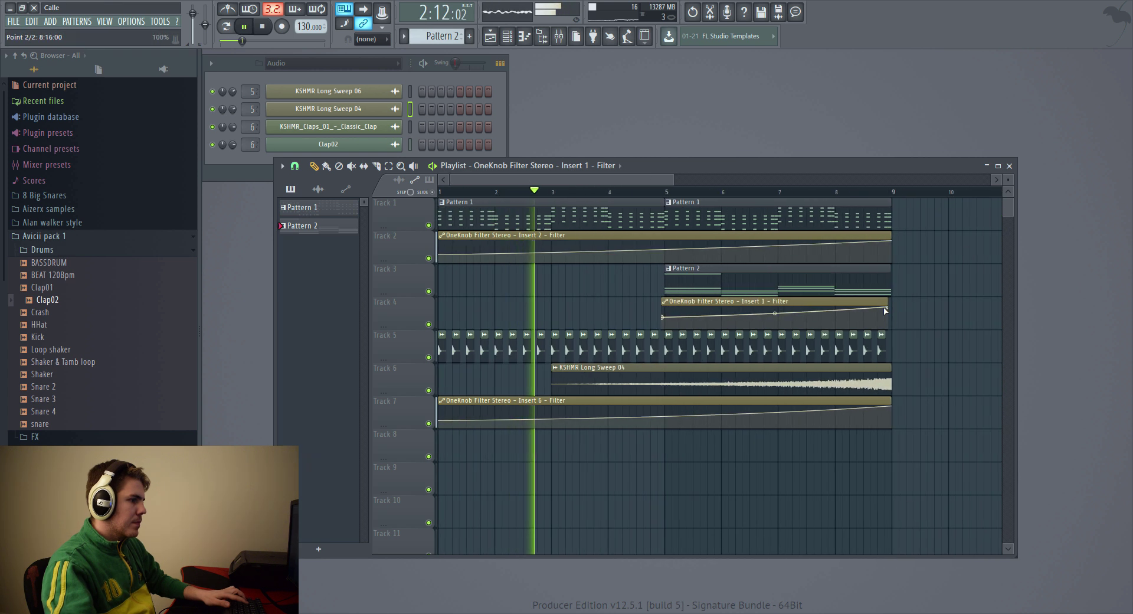
pyautogui.scroll(8, 834, 313)
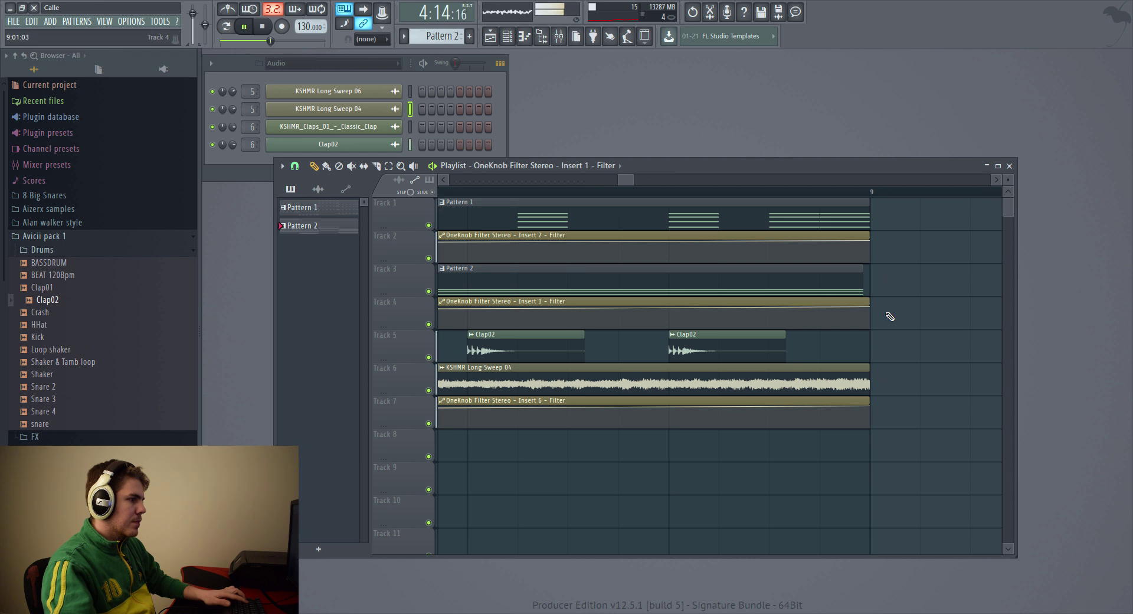
pyautogui.scroll(-8, 890, 316)
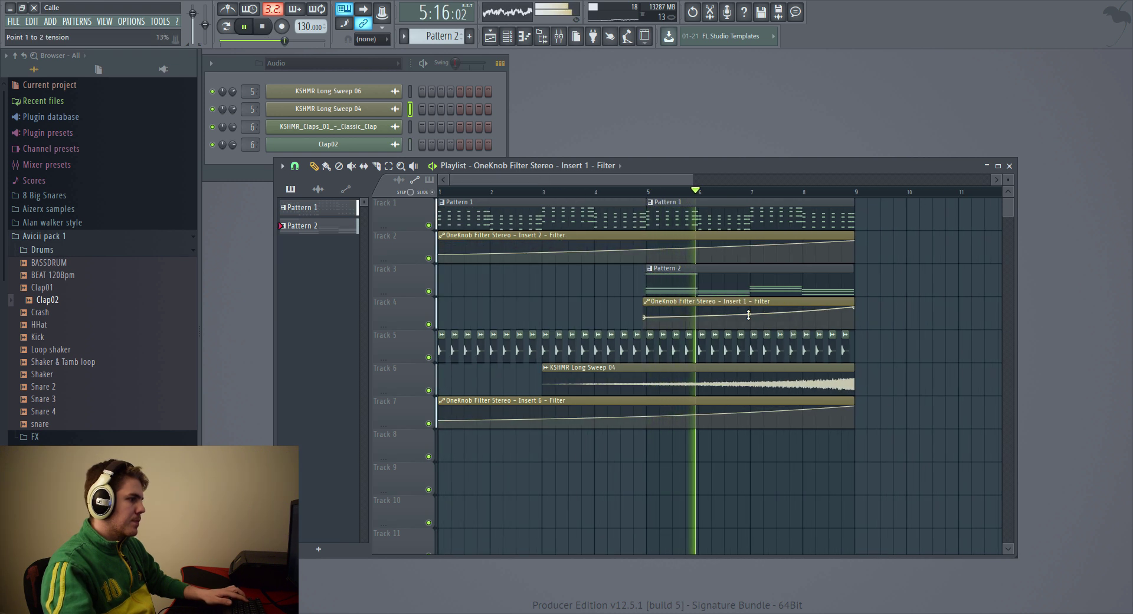
pyautogui.scroll(-2, 826, 336)
pyautogui.scroll(-1, 759, 362)
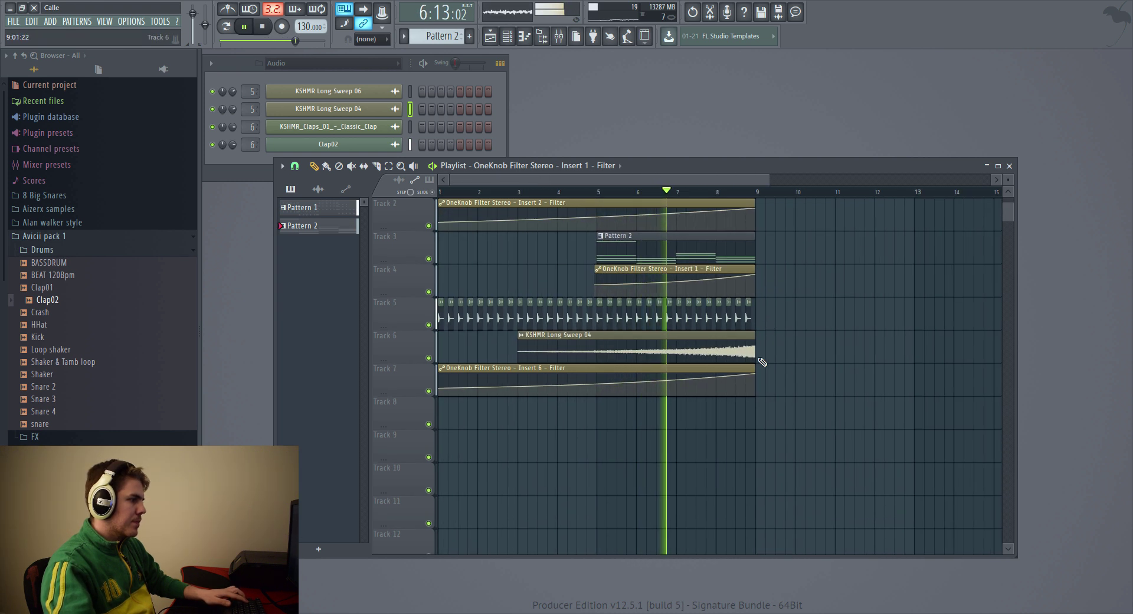
# - Remove the Clap02 clips before bar 5 on Track 5, and slightly raise the start point of the Insert 6 filter automation
pyautogui.click(596, 383)
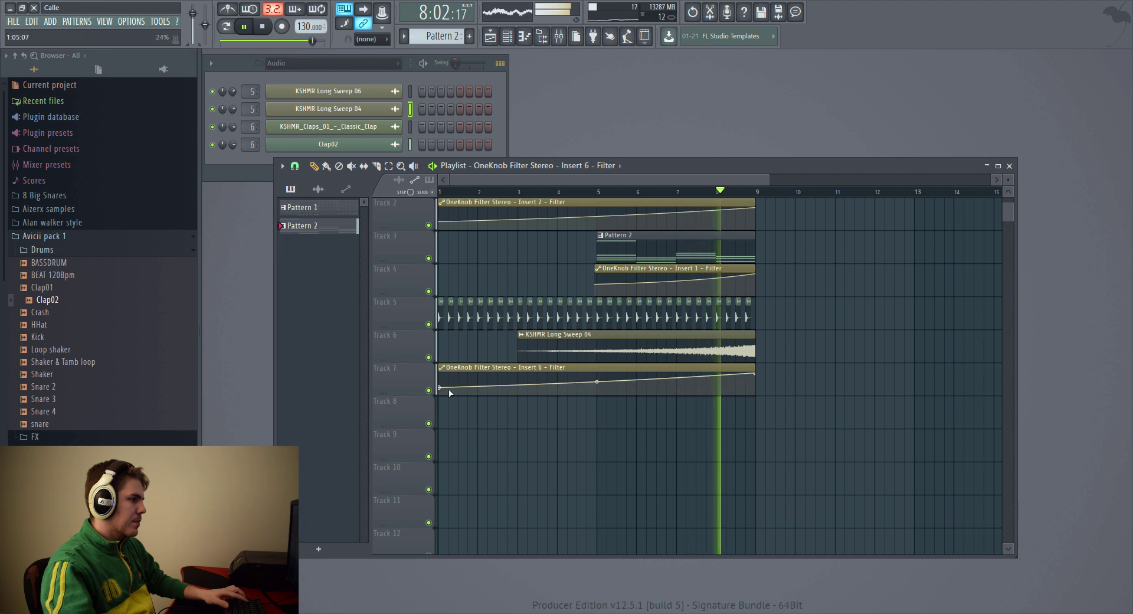
pyautogui.scroll(1, 461, 319)
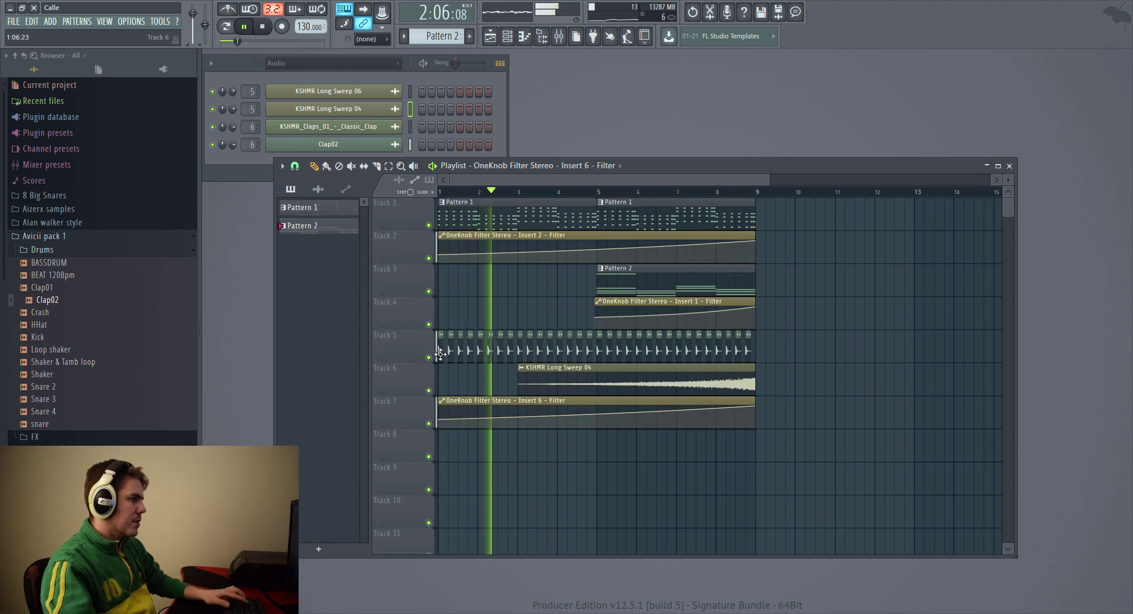
pyautogui.moveTo(439, 354); pyautogui.dragTo(597, 354)
pyautogui.scroll(-2, 597, 354)
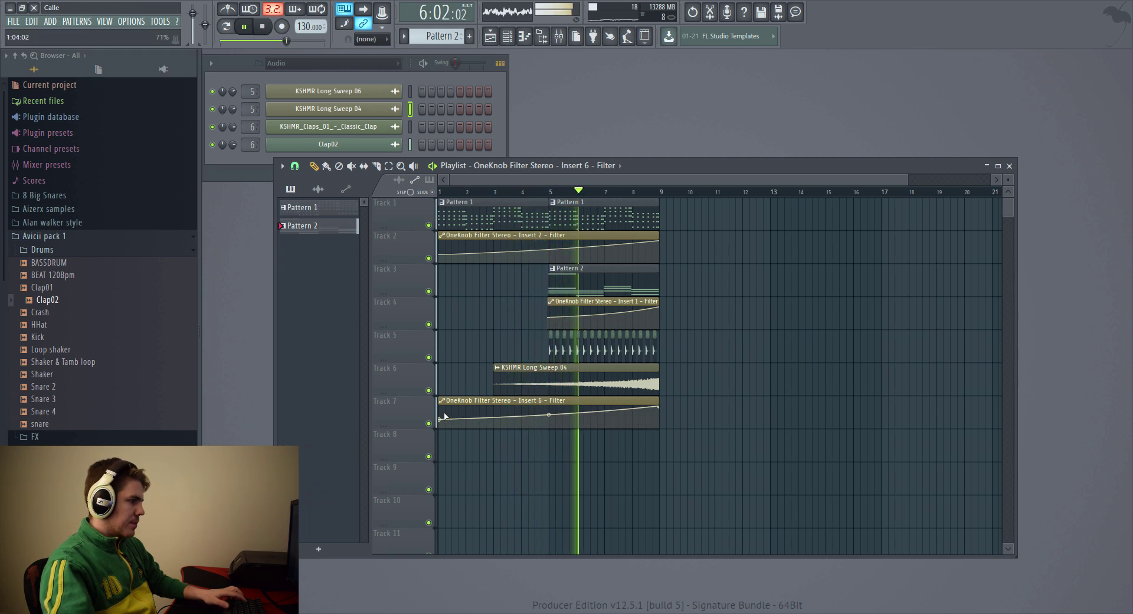
pyautogui.moveTo(444, 416); pyautogui.dragTo(444, 413)
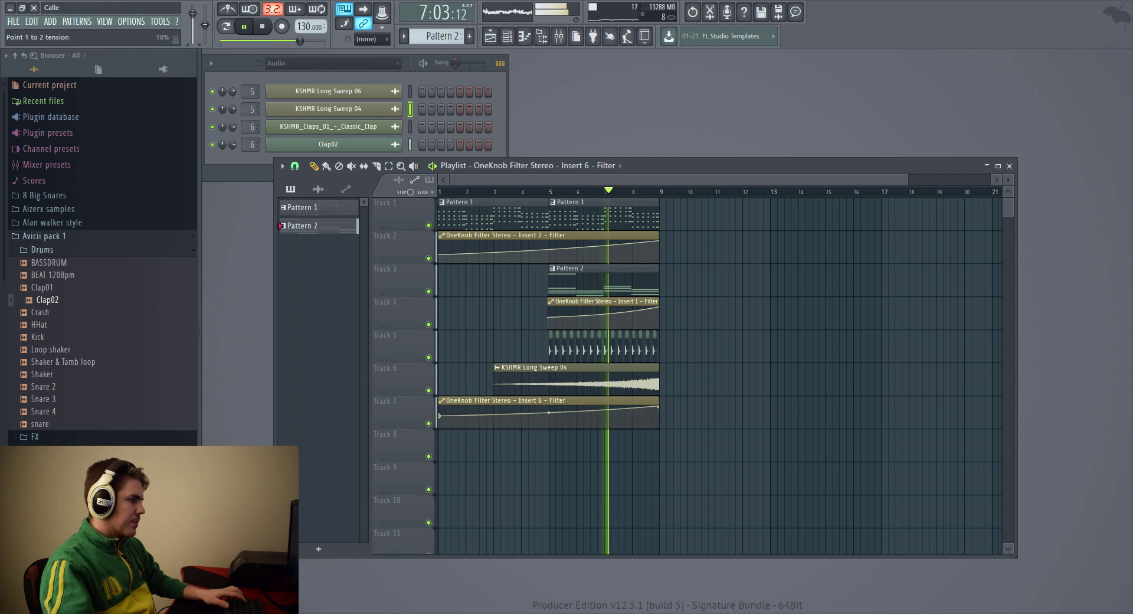
# - Inspect the Clap02 sample's channel settings and return to the playlist
pyautogui.doubleClick(549, 348)
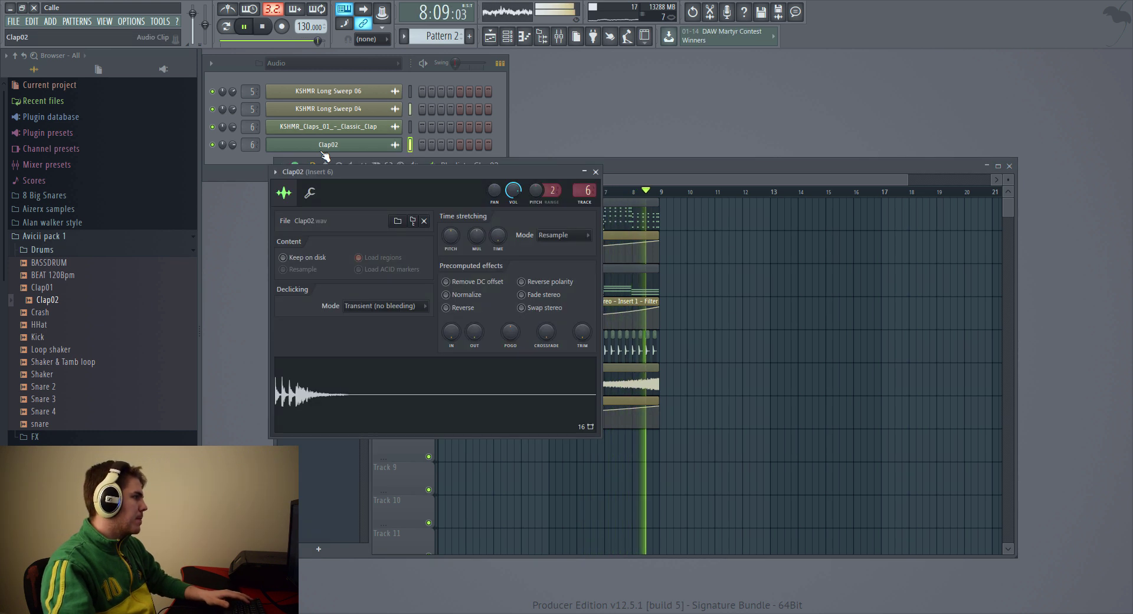
pyautogui.rightClick(233, 144)
pyautogui.click(280, 204)
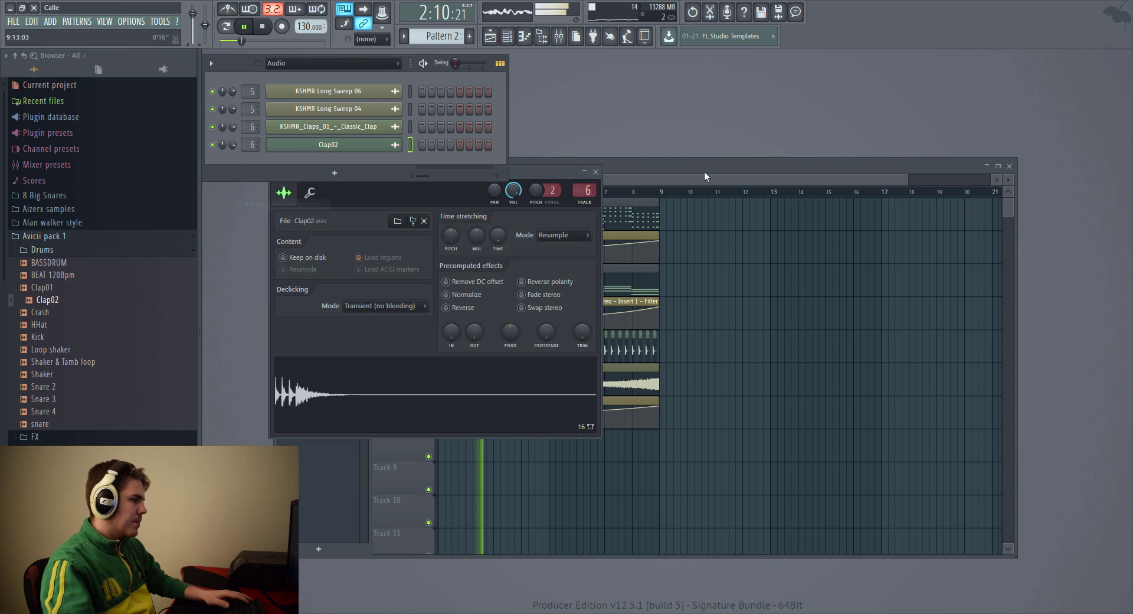
pyautogui.click(703, 171)
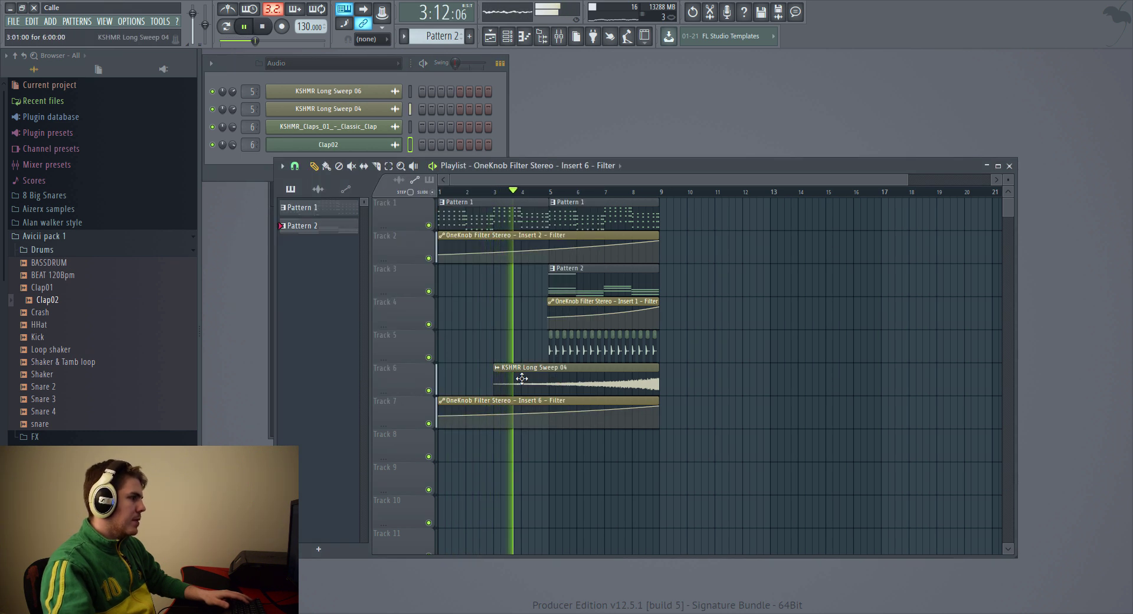
# - Load OneKnob Filter Stereo from the installed VST effects into slot 3 of Insert 5, the KSHMR Long Sweep 04 mixer track
pyautogui.doubleClick(523, 379)
pyautogui.doubleClick(542, 145)
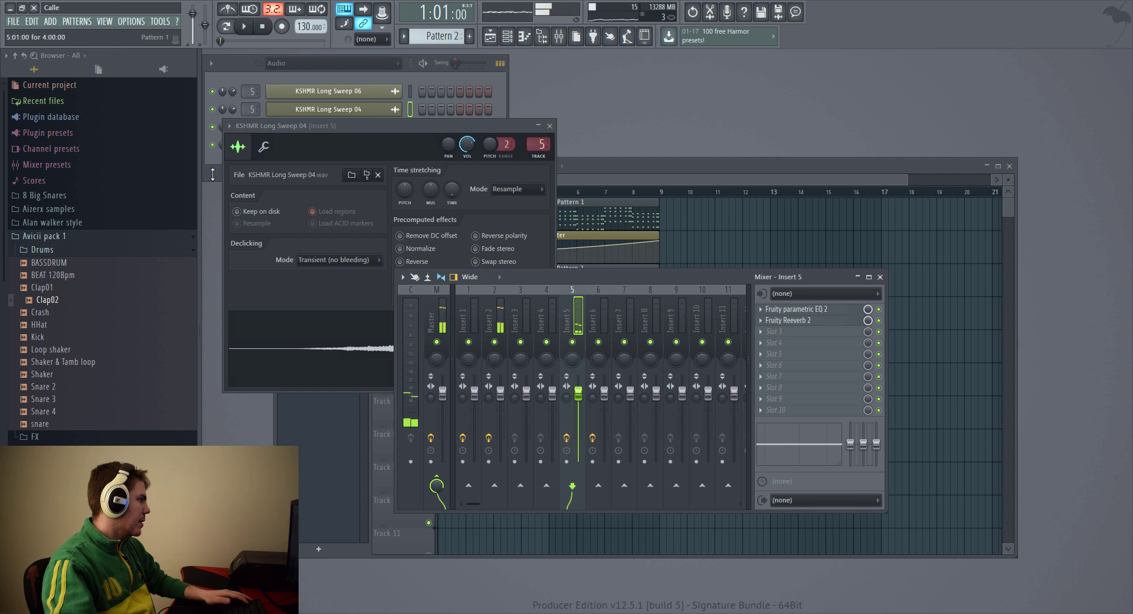
pyautogui.click(45, 236)
pyautogui.click(51, 117)
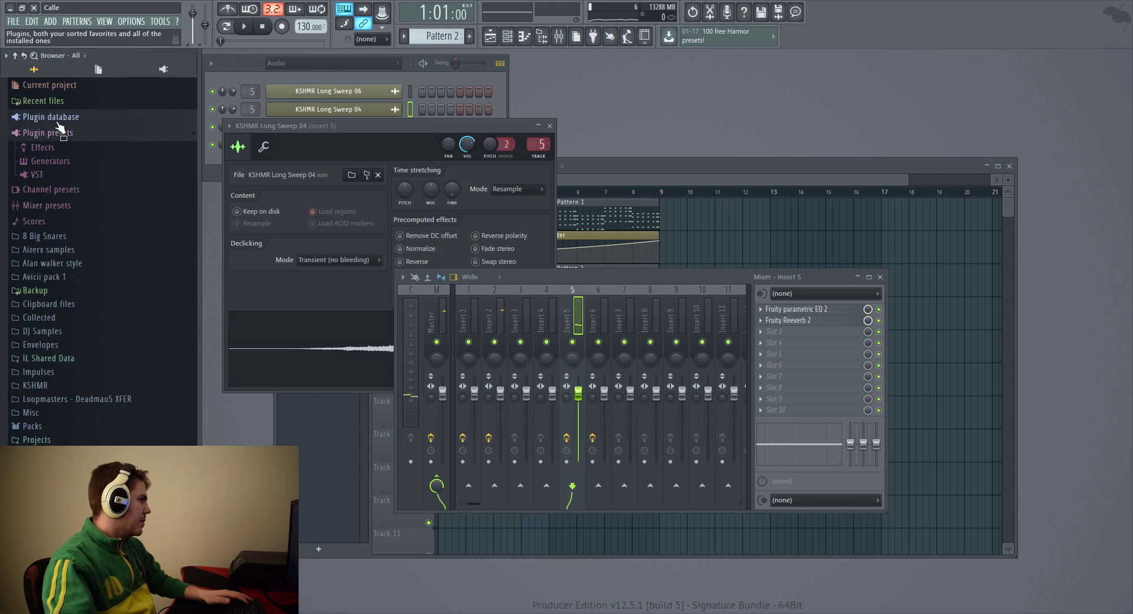
pyautogui.click(46, 158)
pyautogui.click(53, 172)
pyautogui.scroll(-15, 73, 219)
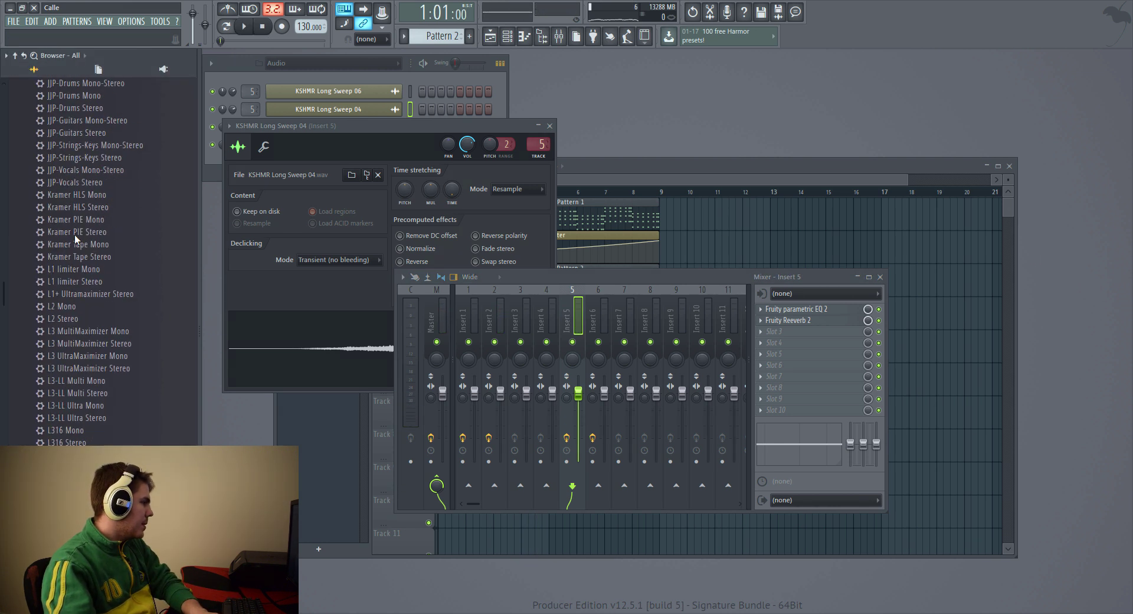
pyautogui.scroll(-15, 74, 234)
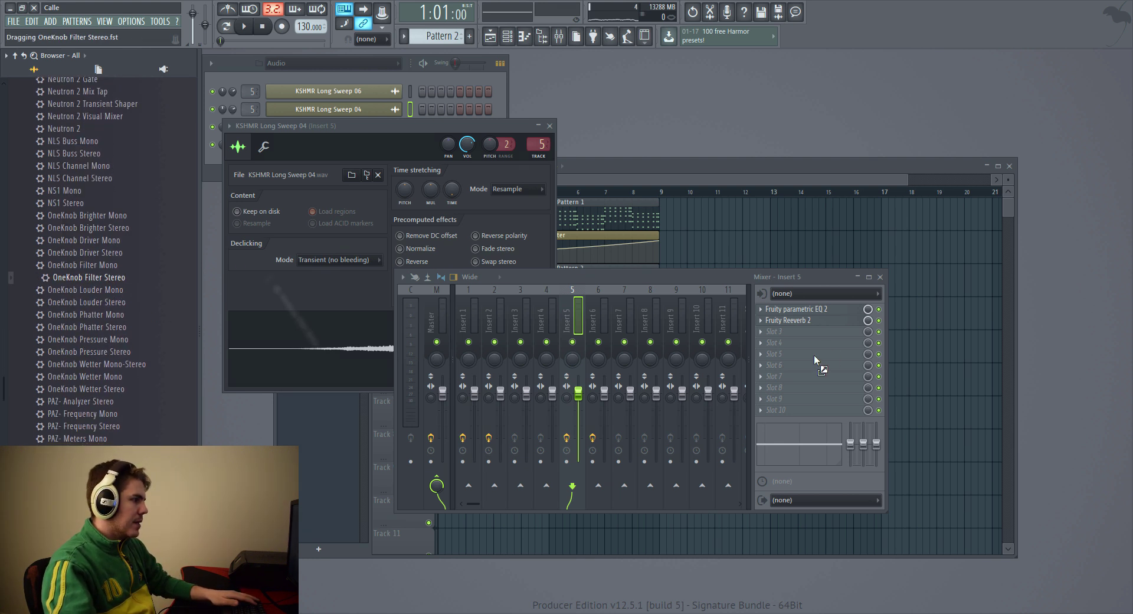
pyautogui.moveTo(771, 329); pyautogui.dragTo(772, 331)
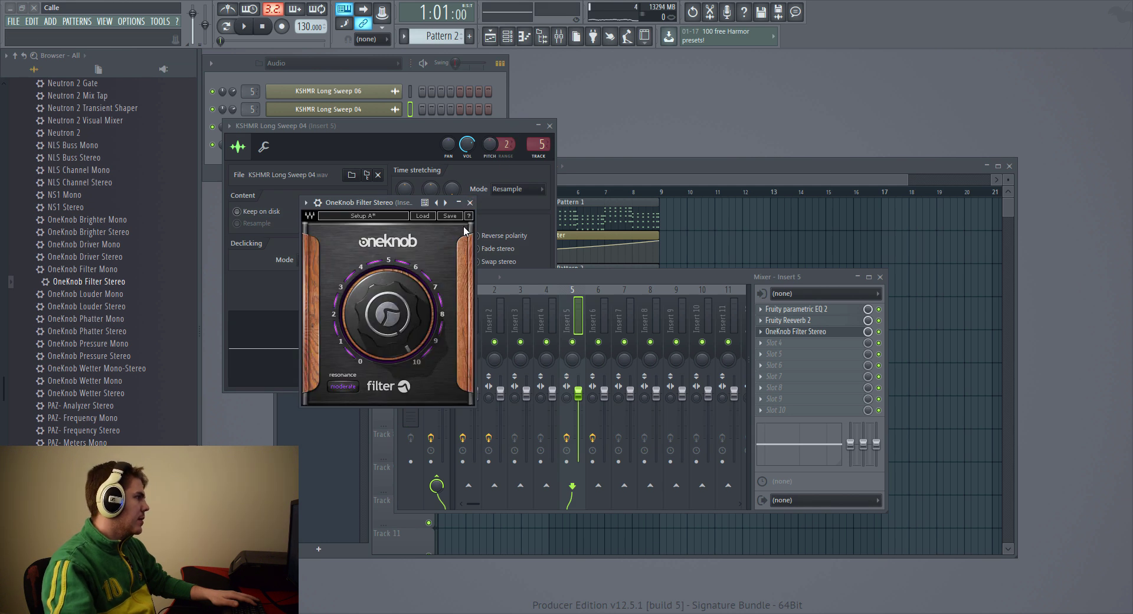
pyautogui.click(469, 203)
# - Create an automation clip for the last tweaked parameter, the OneKnob filter on Insert 5
pyautogui.click(165, 23)
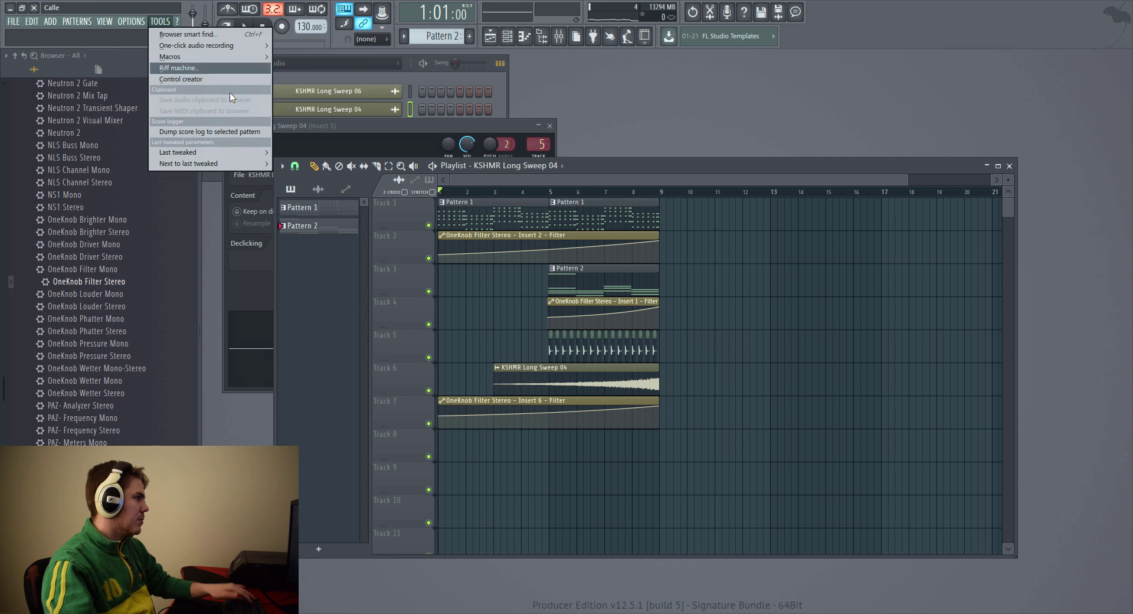
pyautogui.moveTo(181, 155)
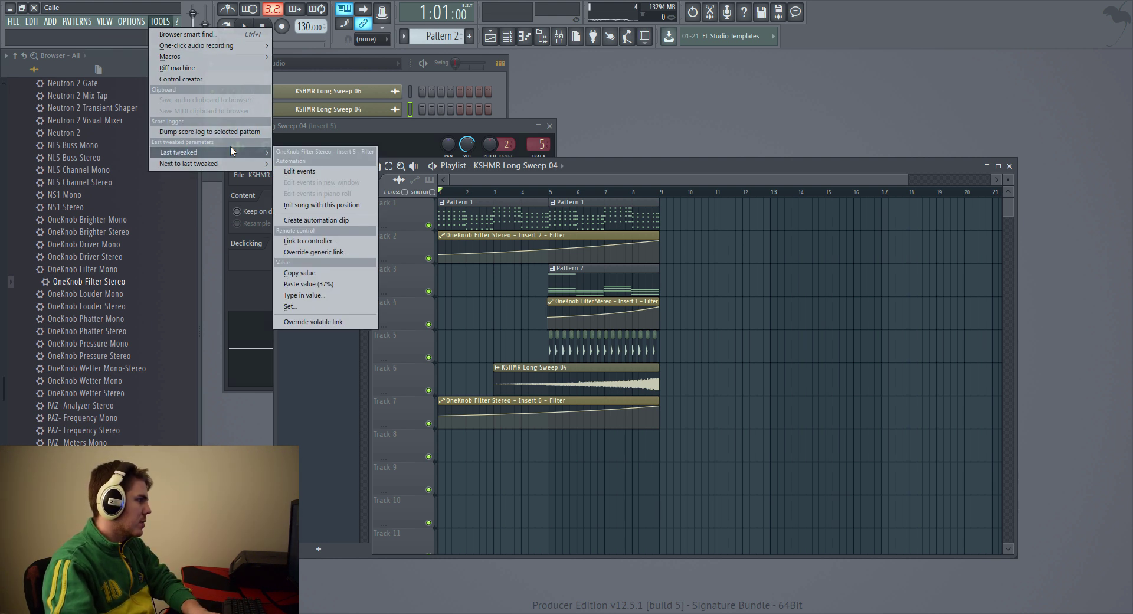
pyautogui.click(327, 221)
# - Lower the start point of the Insert 5 filter automation and bend it into a gradually rising curve up to bar 9 during playback
pyautogui.press('space')
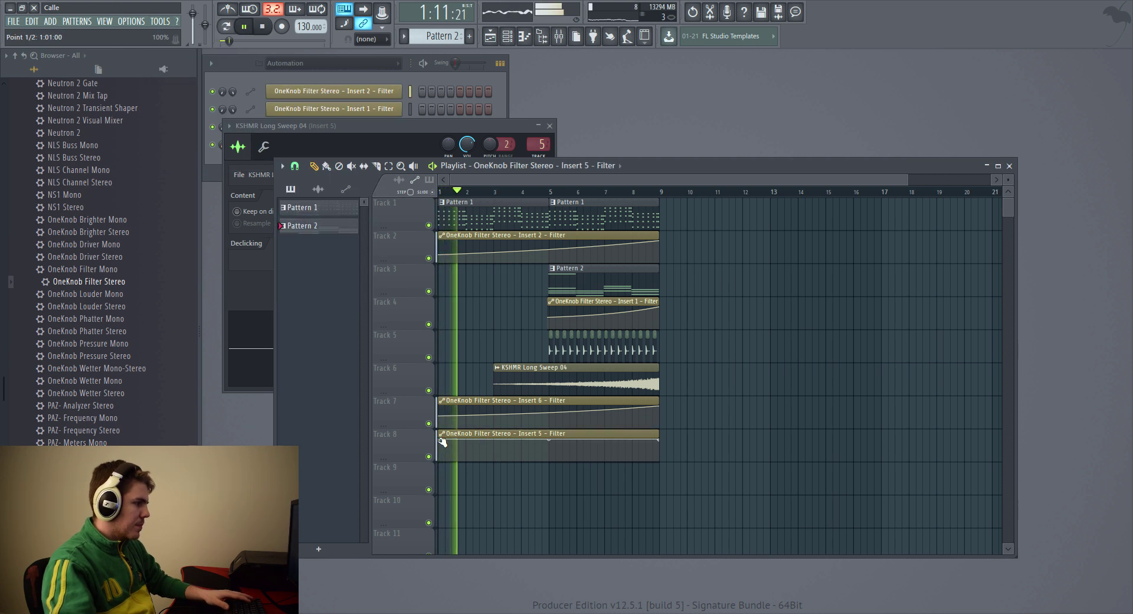
pyautogui.moveTo(441, 440); pyautogui.dragTo(439, 454)
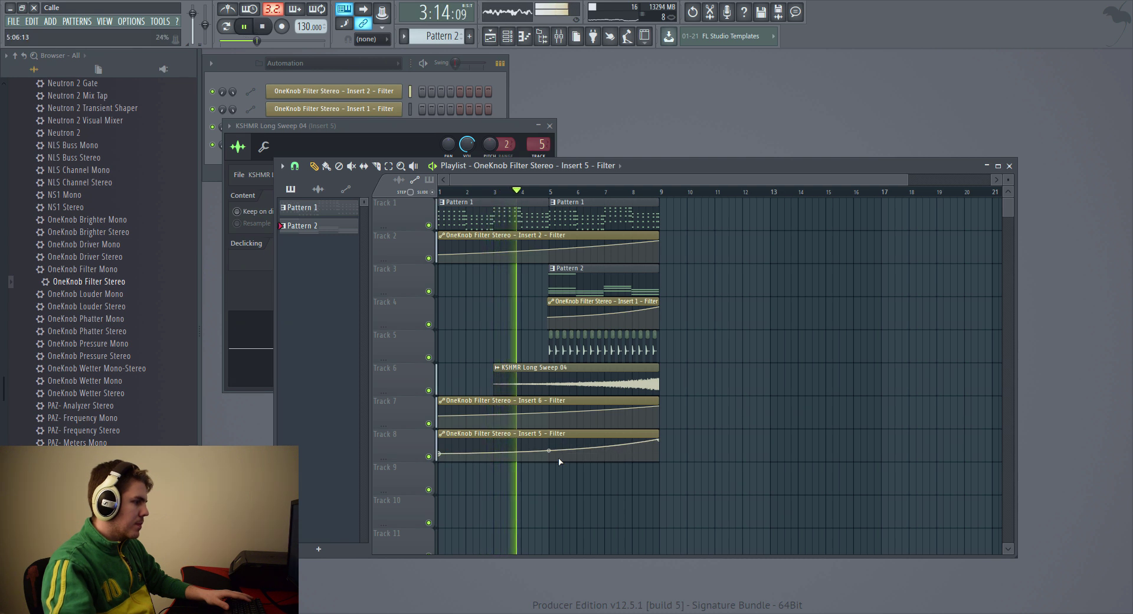
pyautogui.moveTo(549, 450); pyautogui.dragTo(479, 442)
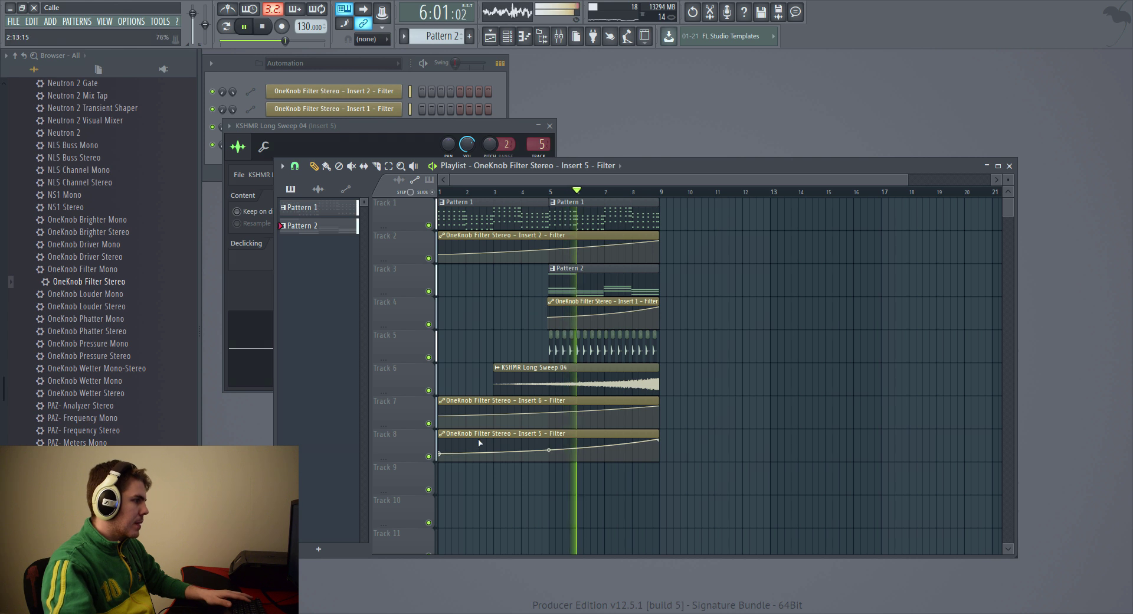
# - Adjust the in and out fades of the KSHMR Long Sweep 04 sample, close its settings and stop playback
pyautogui.scroll(2, 479, 442)
pyautogui.doubleClick(507, 367)
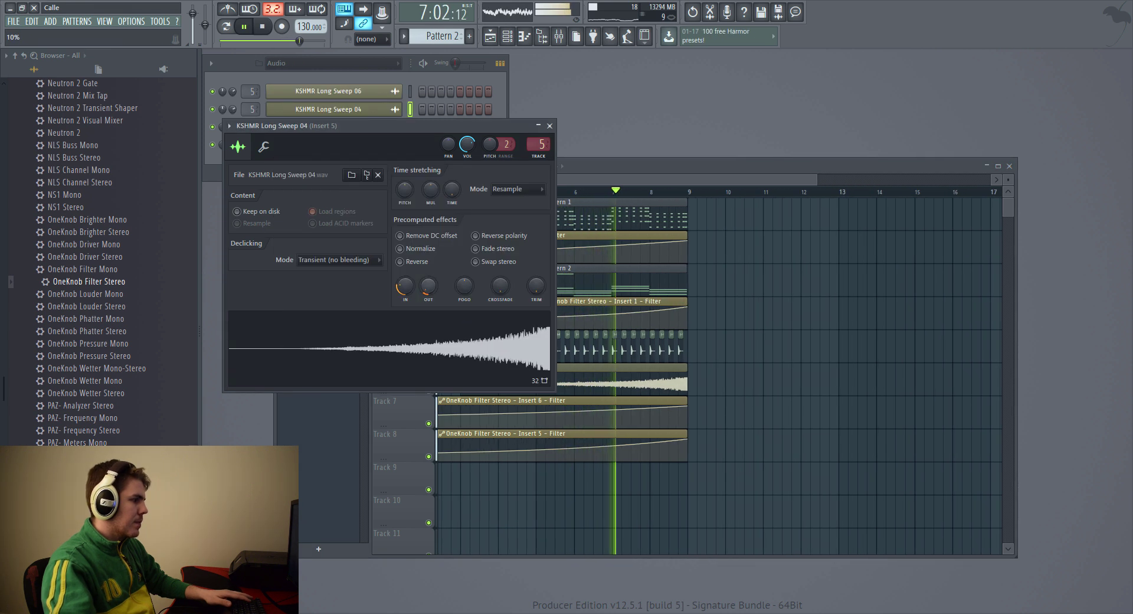
pyautogui.click(550, 126)
pyautogui.scroll(-2, 749, 264)
pyautogui.press('space')
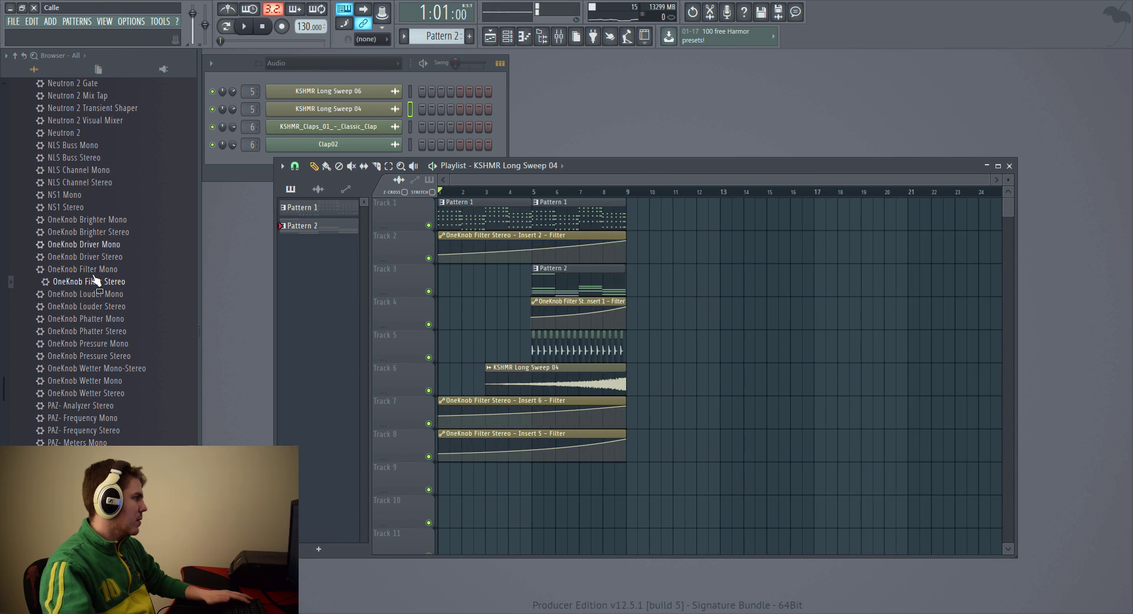
# - Collapse the installed effects lists and the plugin database in the browser
pyautogui.scroll(15, 88, 277)
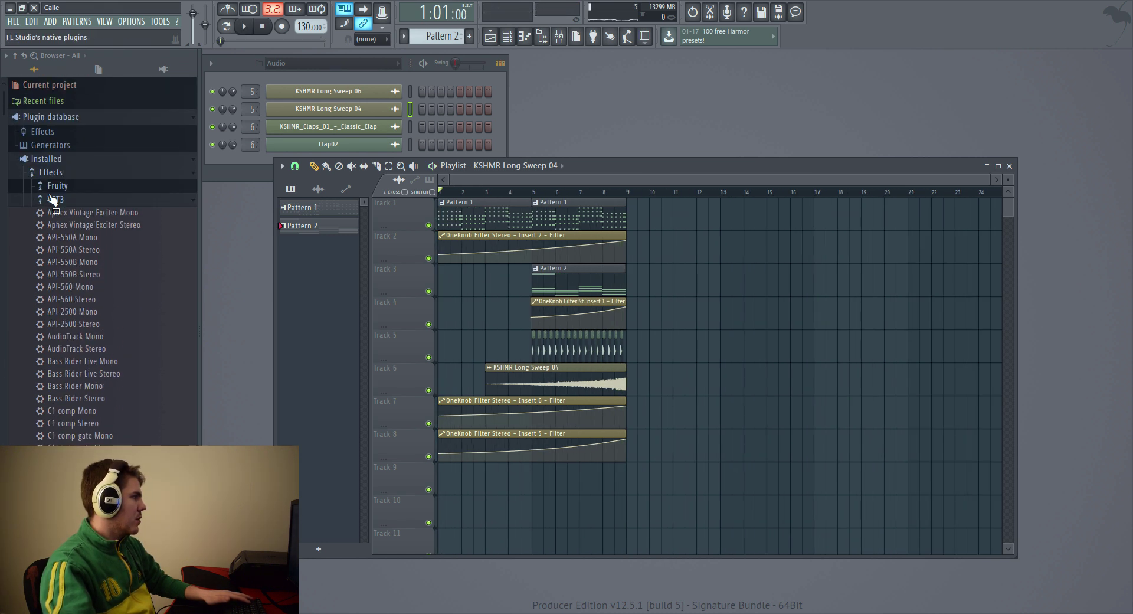
pyautogui.click(52, 185)
pyautogui.click(59, 131)
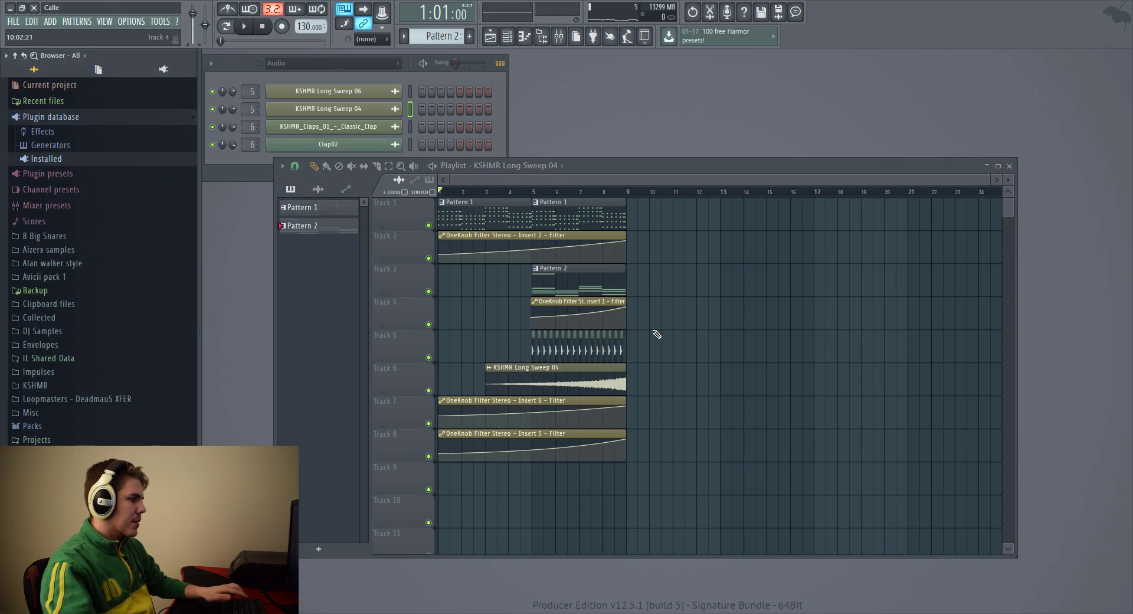
pyautogui.scroll(2, 657, 334)
pyautogui.scroll(-3, 525, 307)
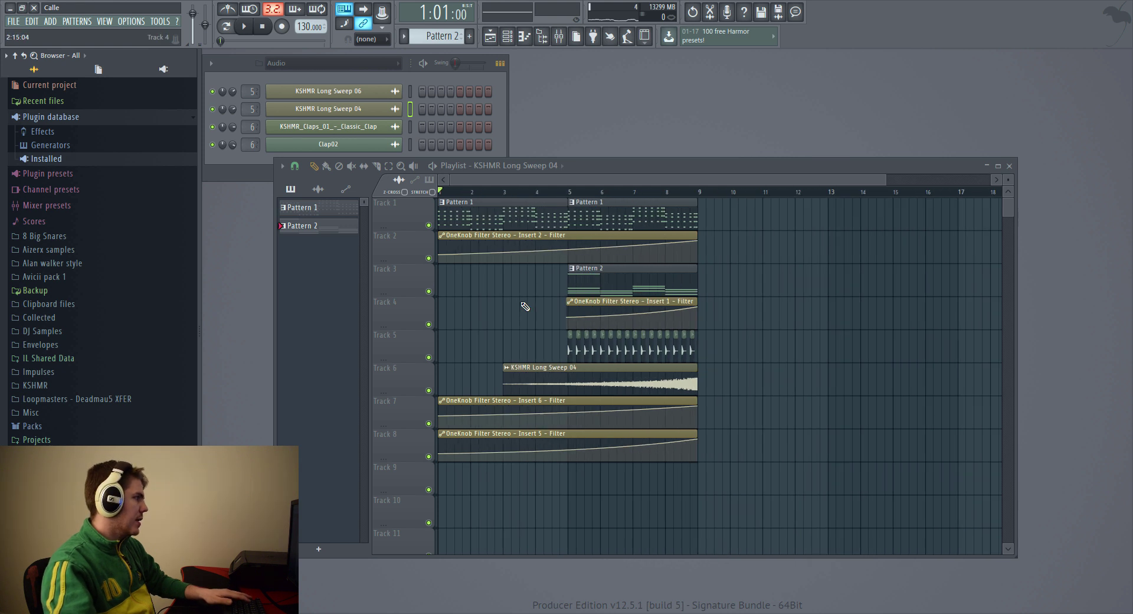
pyautogui.click(59, 116)
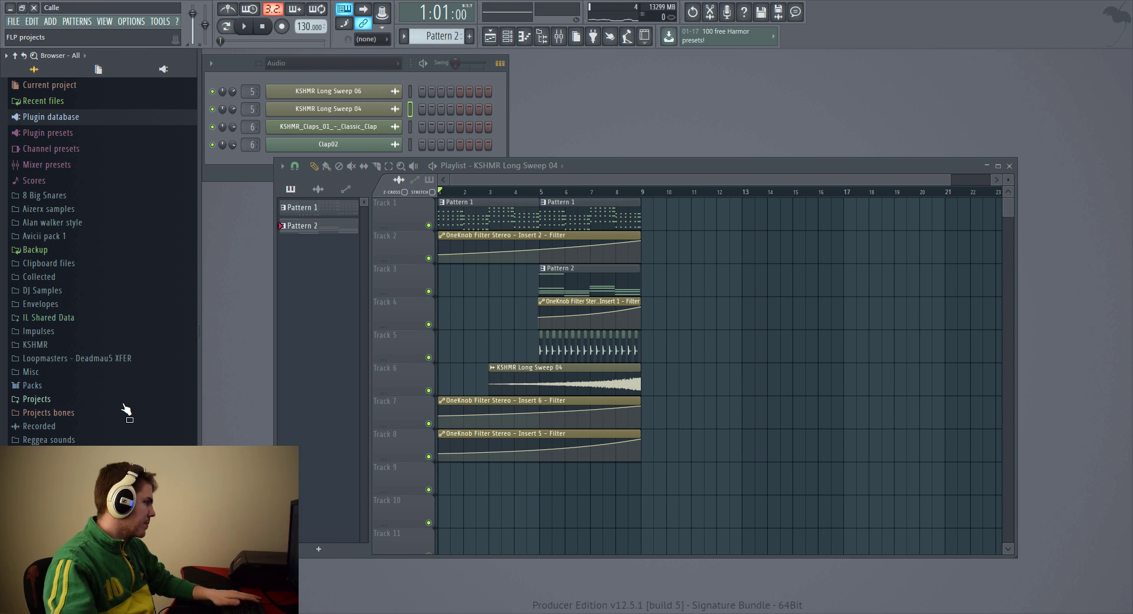
# - Browse to the toms in the KSHMR 2 drums folder and load KSHMR Tom 10 - C as a new channel
pyautogui.click(76, 385)
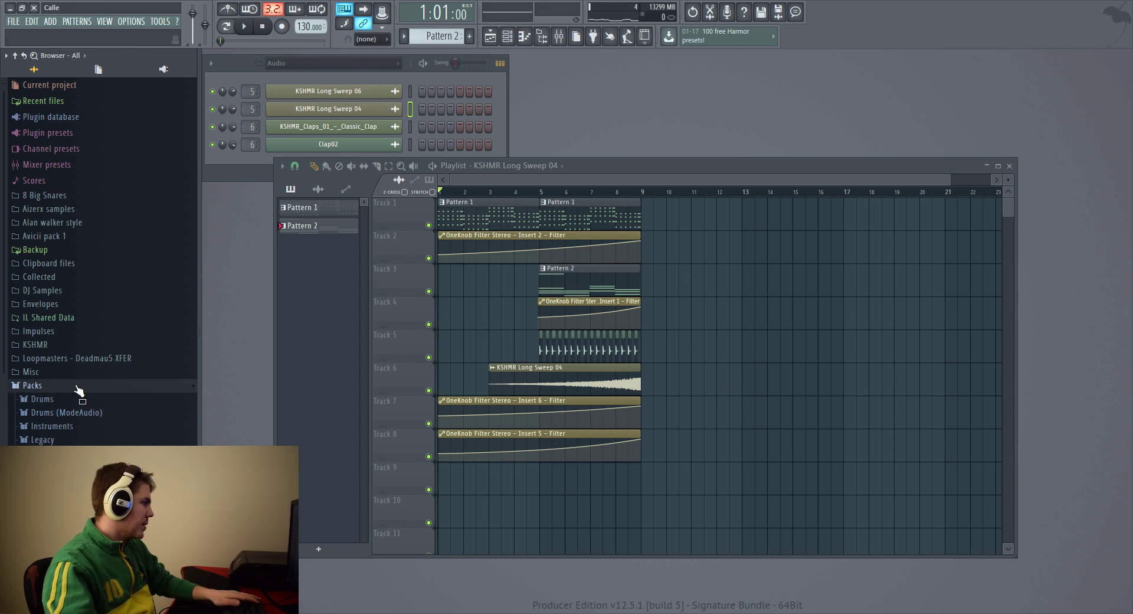
pyautogui.click(37, 345)
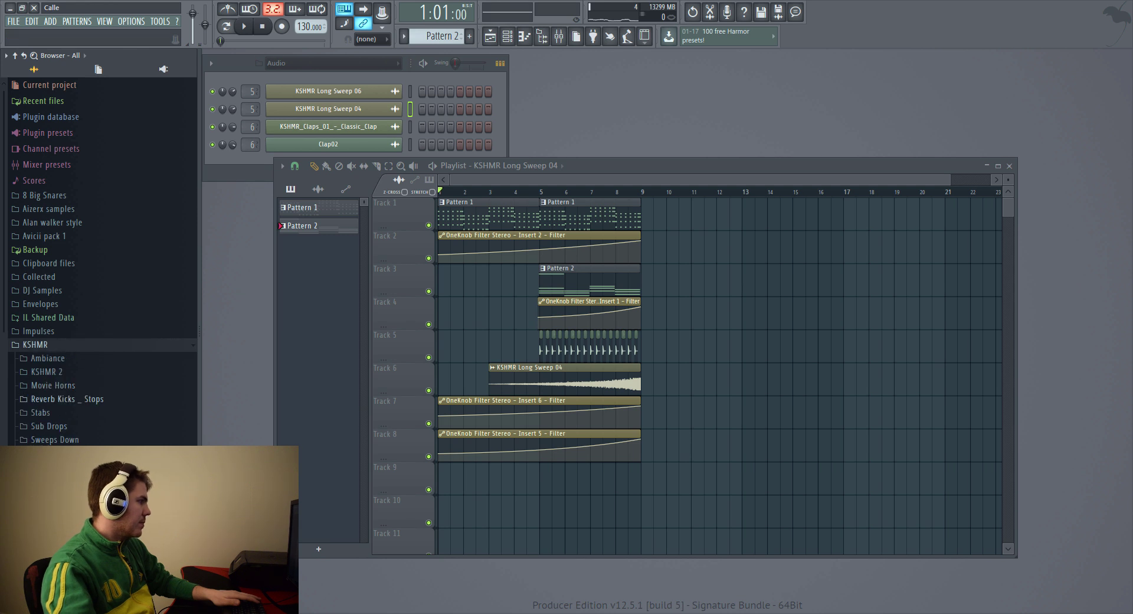
pyautogui.click(43, 371)
pyautogui.click(72, 296)
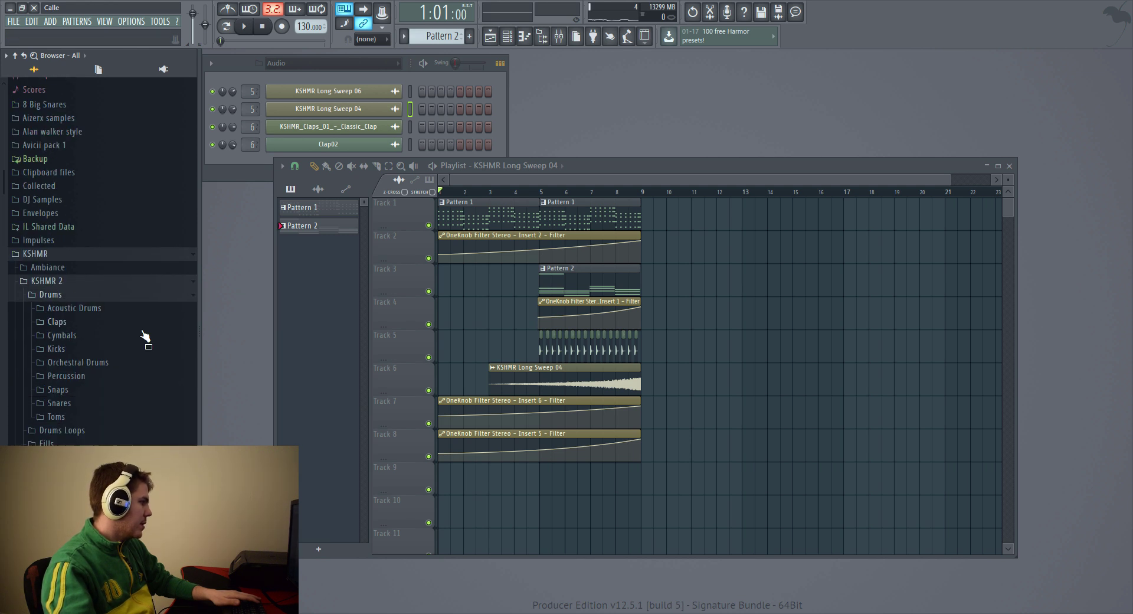
pyautogui.click(56, 416)
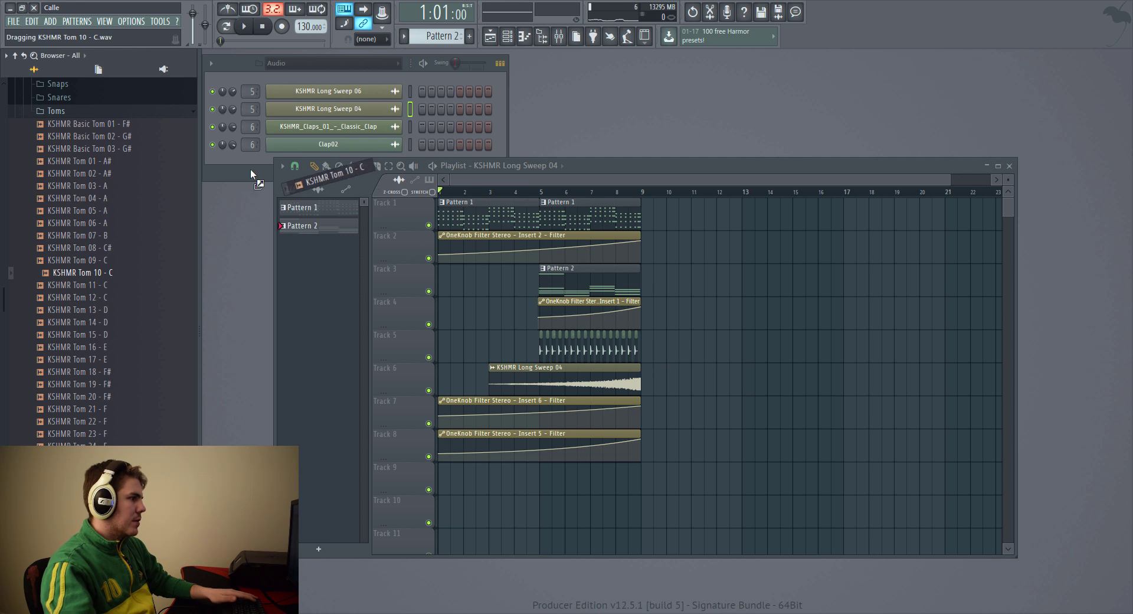
pyautogui.moveTo(250, 172); pyautogui.dragTo(247, 158)
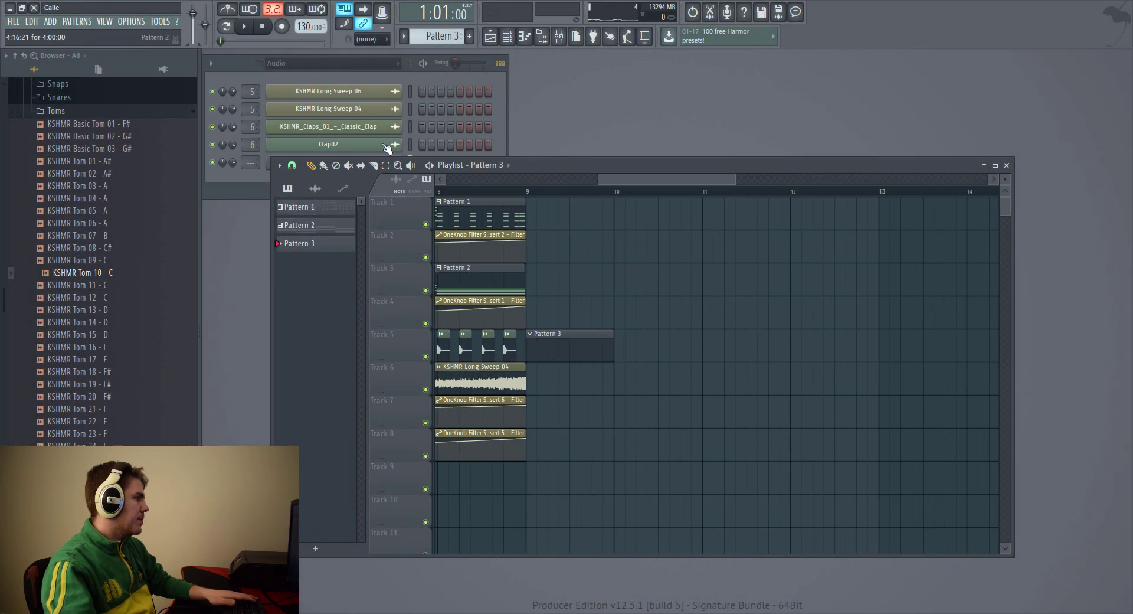
# - Route the KSHMR Tom 10 - C channel to mixer insert 9 and open its piano roll
pyautogui.click(286, 77)
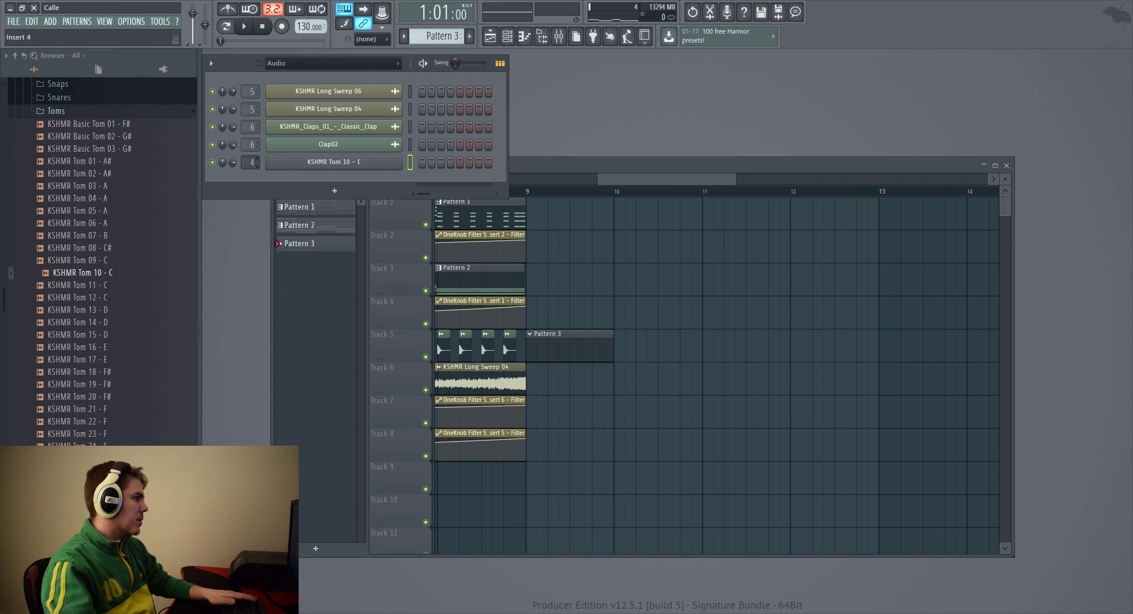
pyautogui.rightClick(337, 167)
pyautogui.click(425, 161)
# - Try long notes at different pitches in bar 1 of the tom pattern, and place a short A4 note followed by two short G5 notes
pyautogui.click(366, 416)
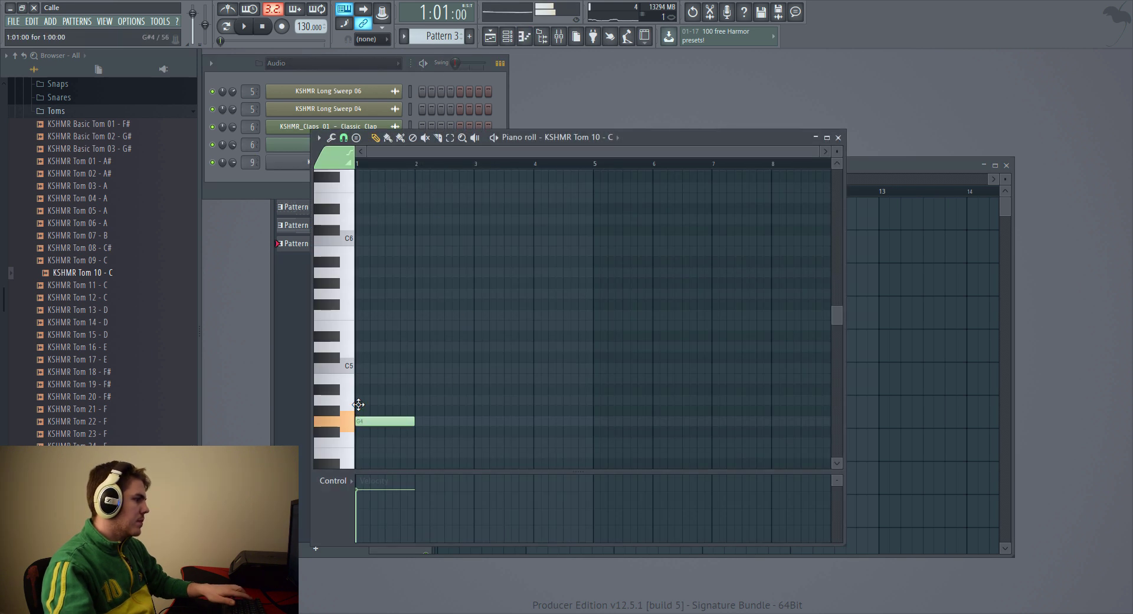
pyautogui.rightClick(367, 390)
pyautogui.click(378, 400)
pyautogui.scroll(5, 455, 207)
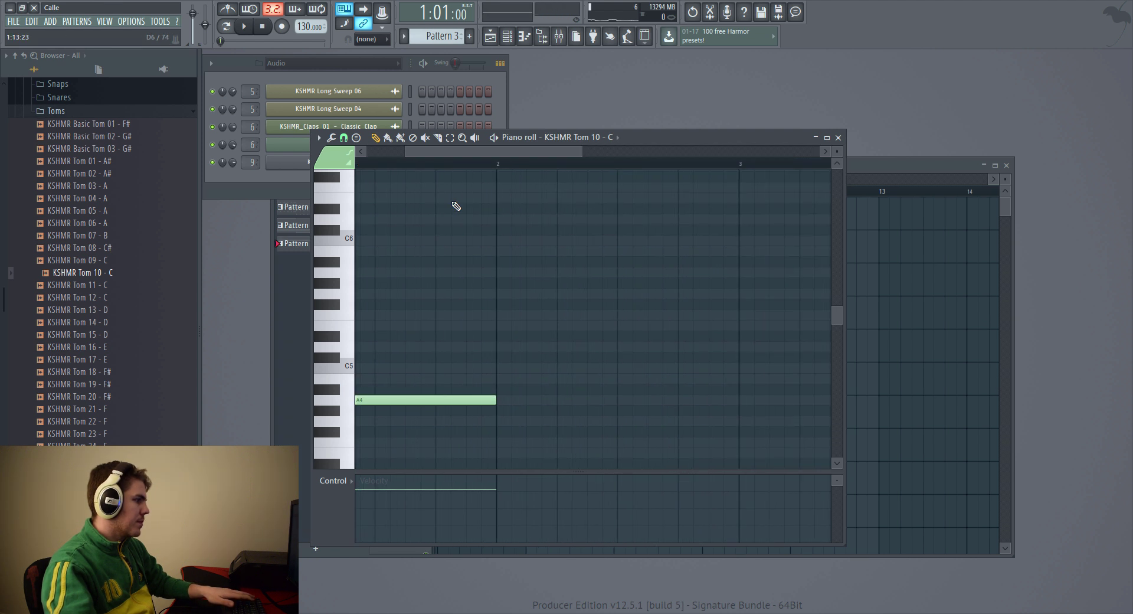
pyautogui.rightClick(370, 401)
pyautogui.click(367, 357)
pyautogui.moveTo(348, 367); pyautogui.dragTo(349, 368)
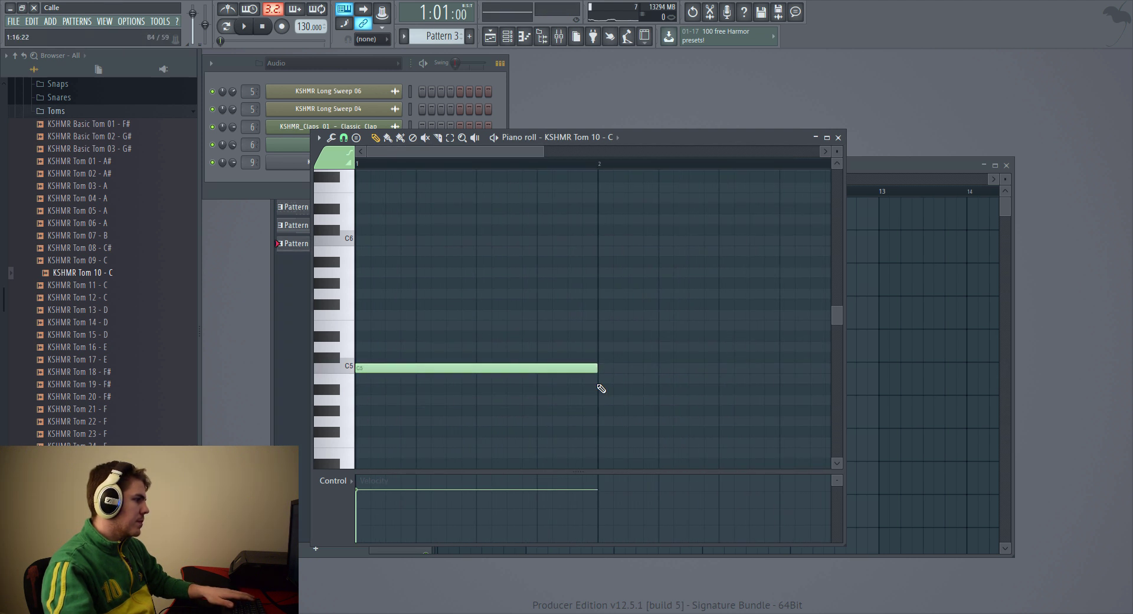
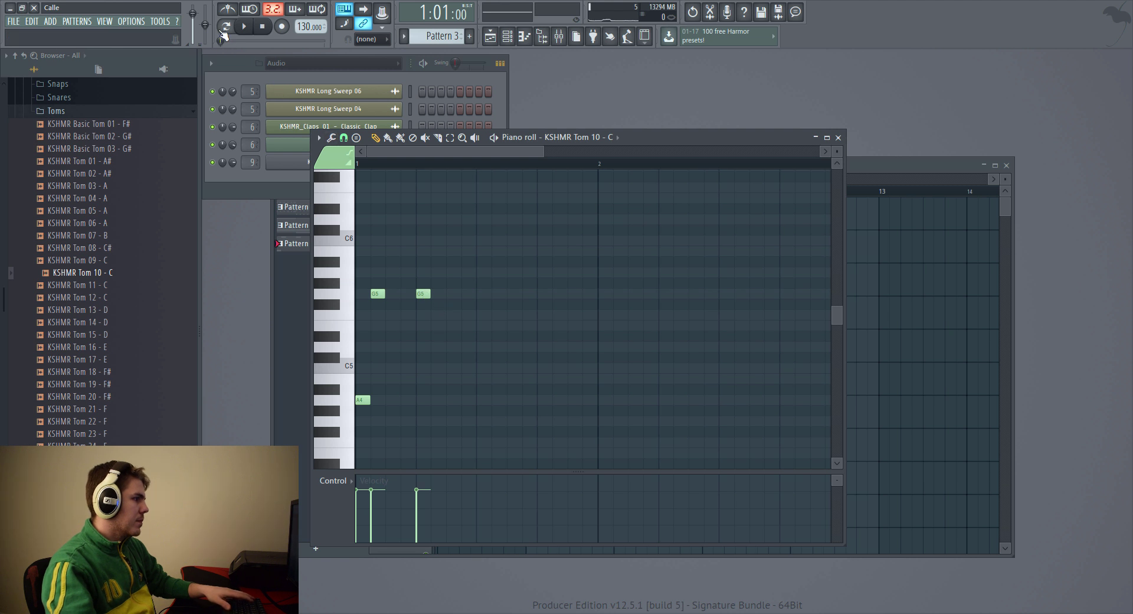
# - Add two longer tom notes at D5 and C5 after the G5 notes and play the pattern
pyautogui.press('space')
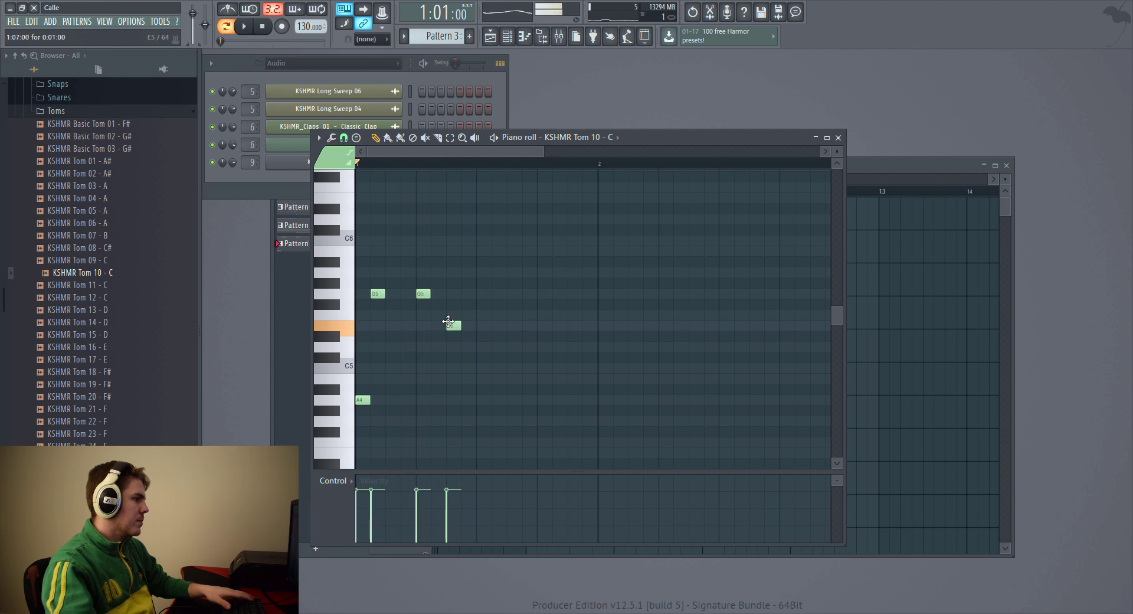
pyautogui.press('space')
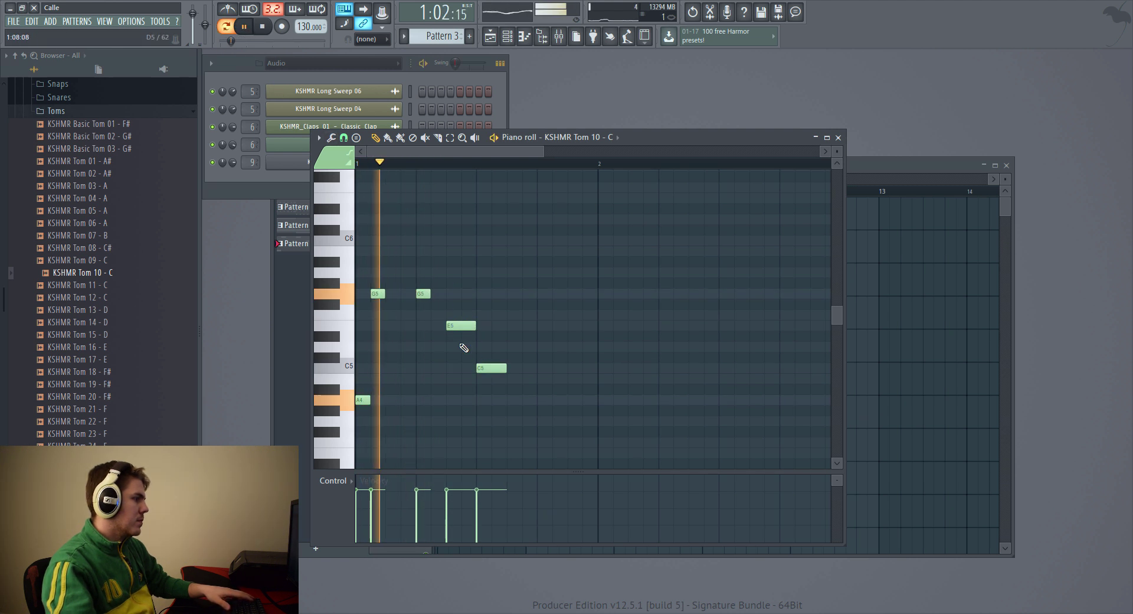
pyautogui.press('space')
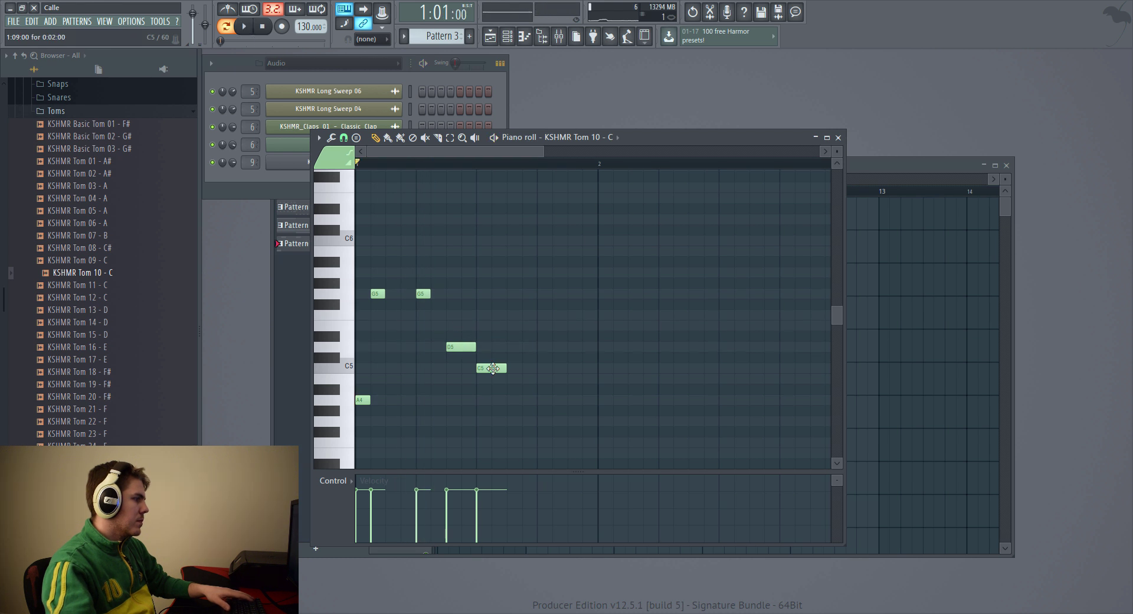
pyautogui.press('space')
pyautogui.press('space')
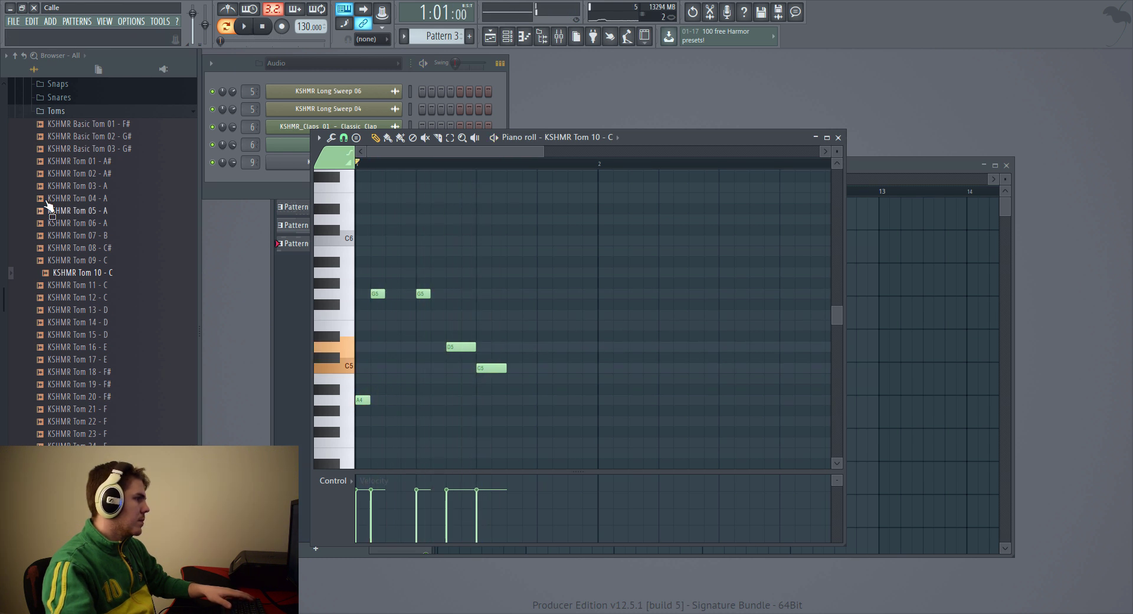
# - Replace the sample in the KSHMR Tom 10 - C channel with KSHMR Tom 11 - C and play the pattern
pyautogui.moveTo(601, 139); pyautogui.dragTo(697, 141)
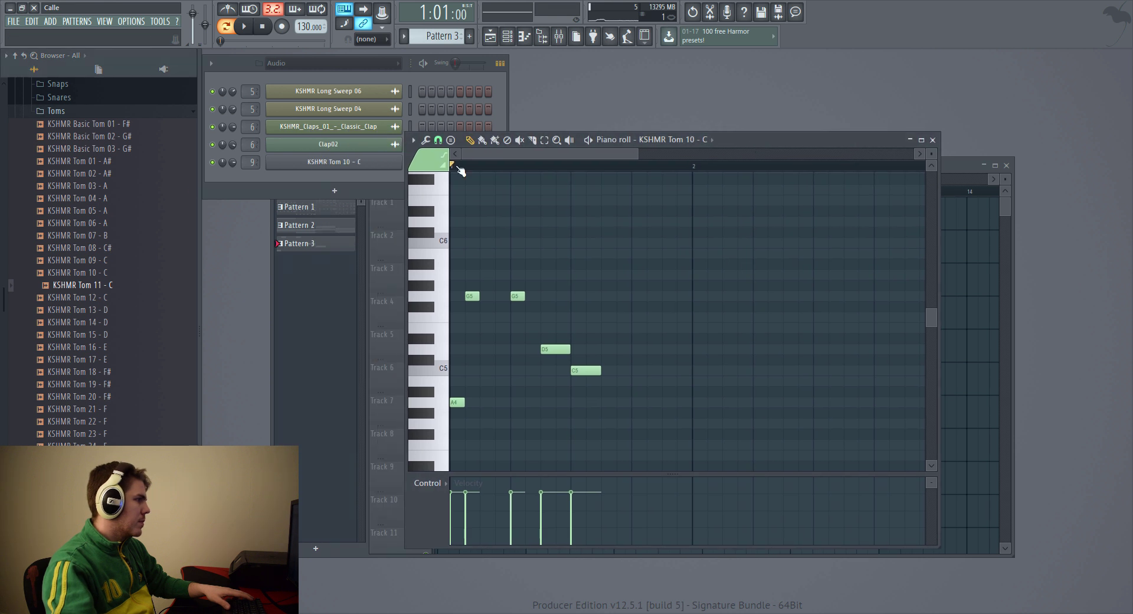
pyautogui.moveTo(319, 186); pyautogui.dragTo(332, 143)
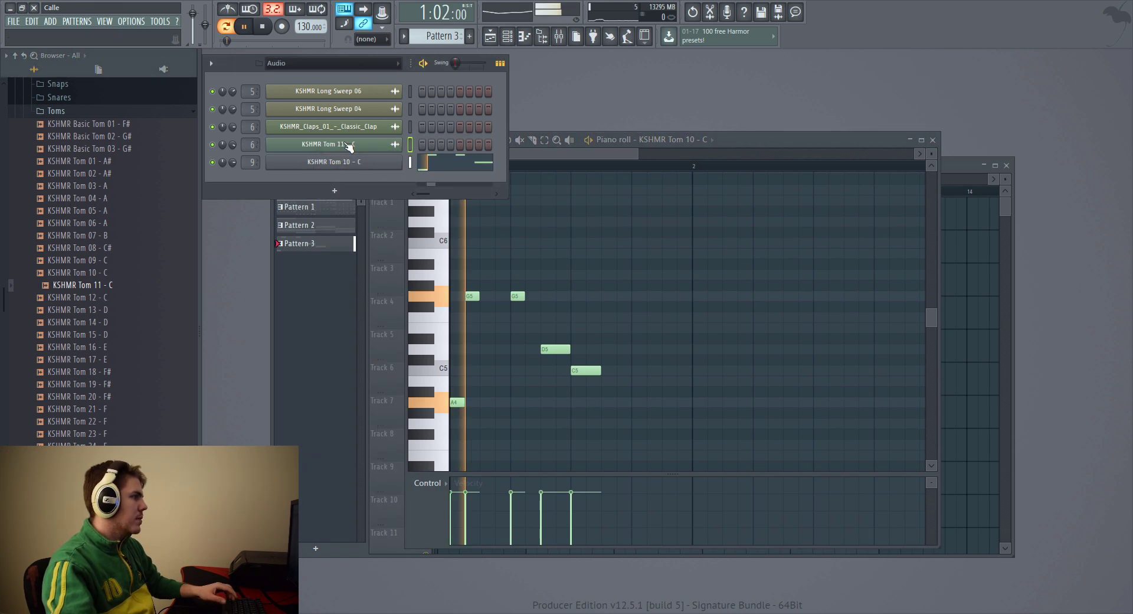
pyautogui.hotkey('ctrl', 'z')
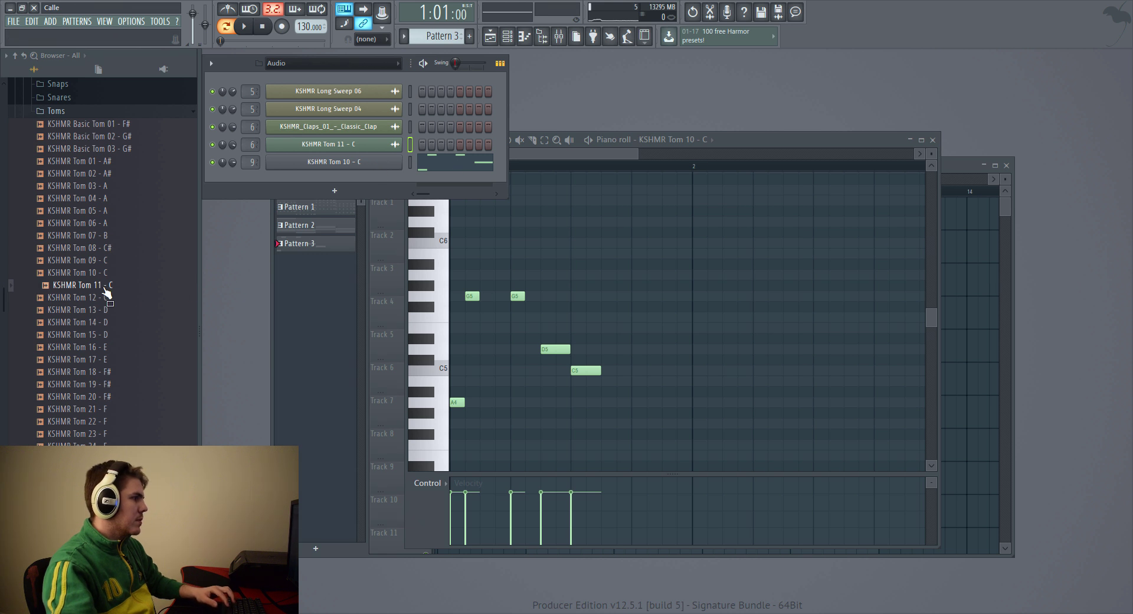
pyautogui.moveTo(106, 292); pyautogui.dragTo(411, 161)
pyautogui.press('space')
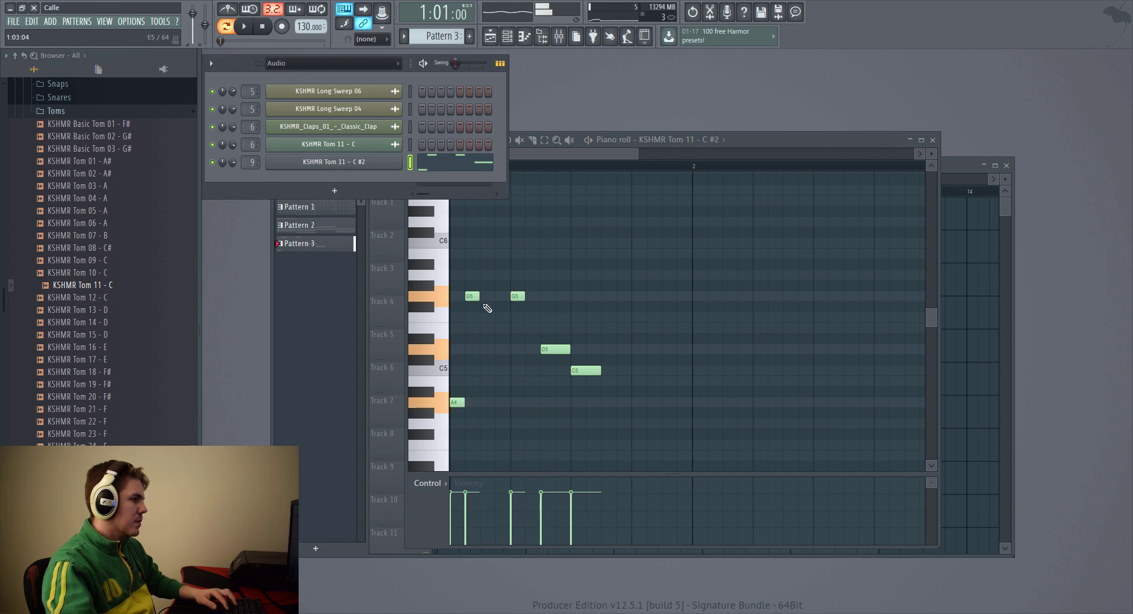
# - Lengthen the two G5 tom notes, raise the first note from A4 to C5 and play the pattern again
pyautogui.moveTo(480, 296); pyautogui.dragTo(540, 296)
pyautogui.moveTo(464, 402); pyautogui.dragTo(464, 370)
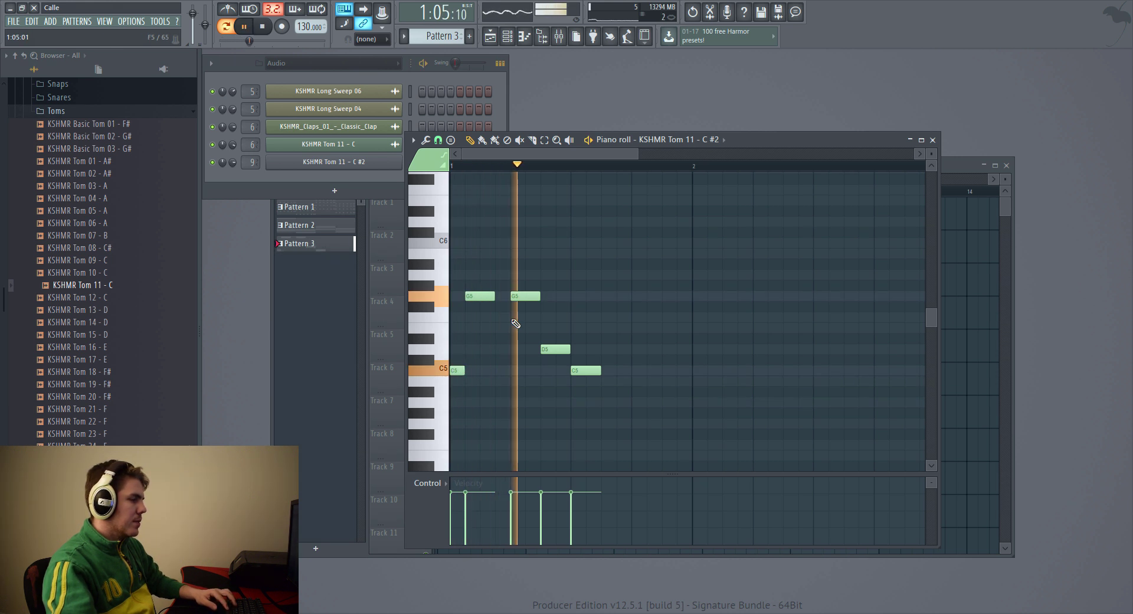
pyautogui.press('space')
pyautogui.press('space')
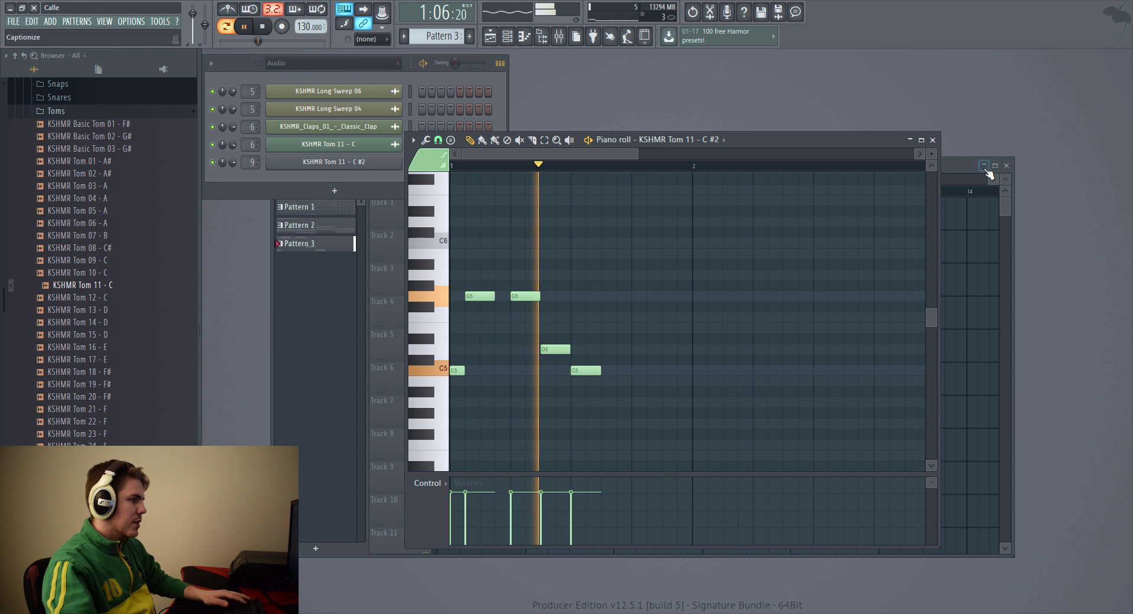
# - Return to the playlist, stop playback and shift the Pattern 3 clip on Track 5 to start partway through bar 9
pyautogui.press('F5')
pyautogui.press('space')
pyautogui.moveTo(603, 344); pyautogui.dragTo(623, 343)
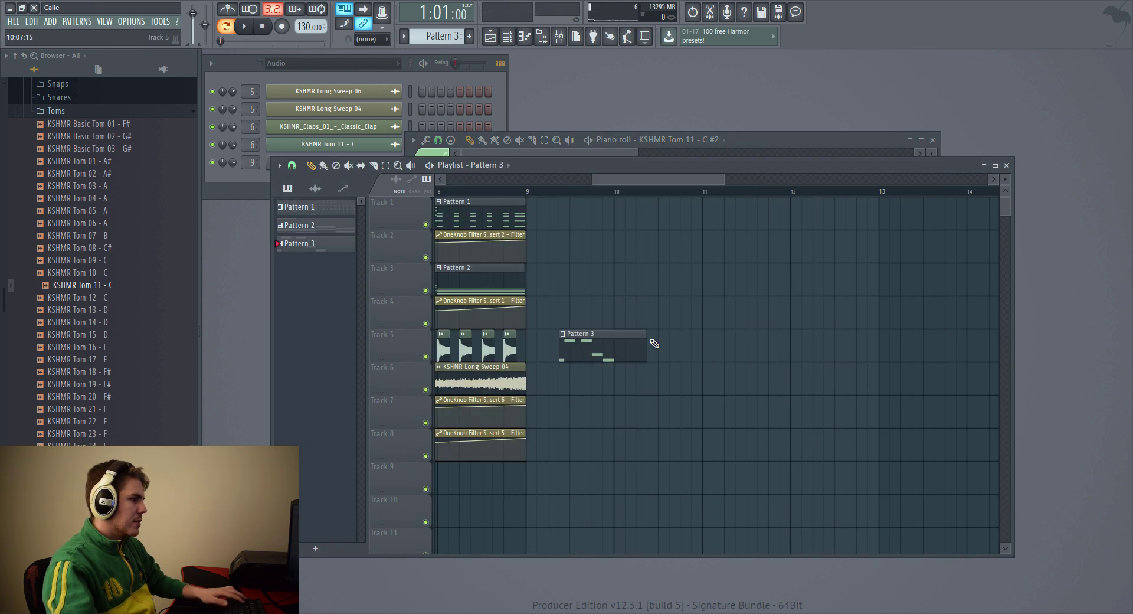
pyautogui.hscroll(-6, 632, 287)
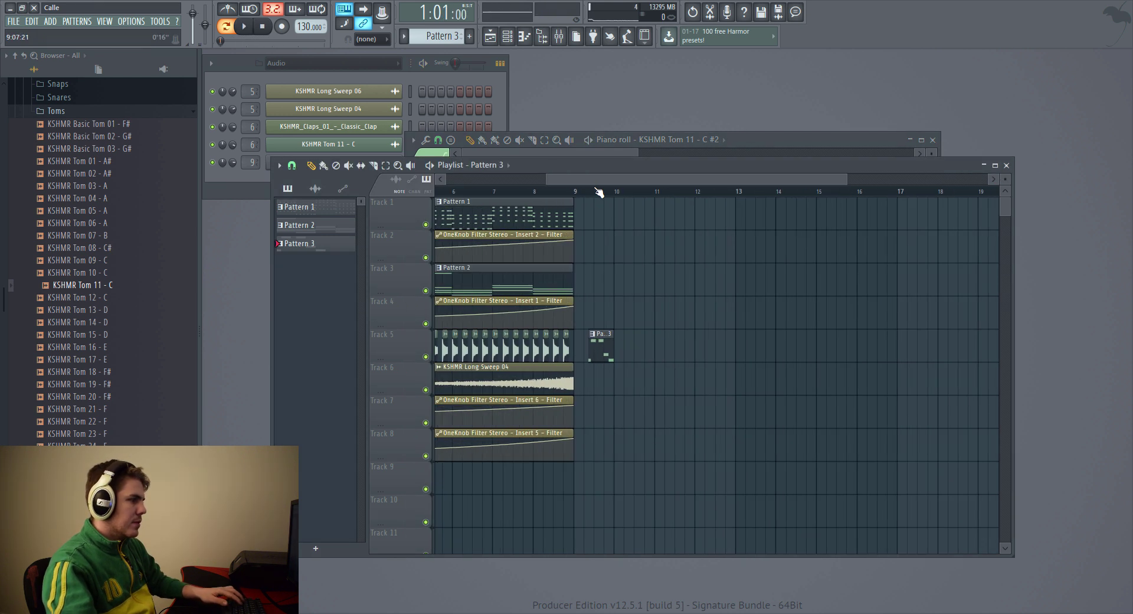
# - Replace the sample used by the bar 5 claps on insert 6 with Clap01 from the Avicii pack 1 drums
pyautogui.keyDown('ctrl'); pyautogui.scroll(3, 736, 364); pyautogui.keyUp('ctrl')
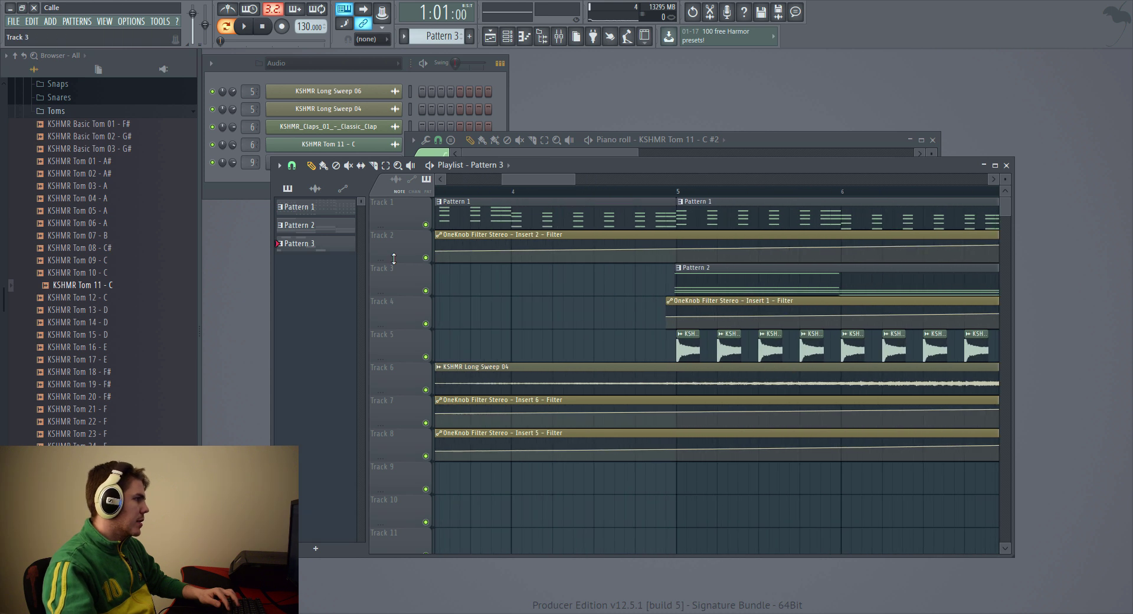
pyautogui.scroll(10, 131, 322)
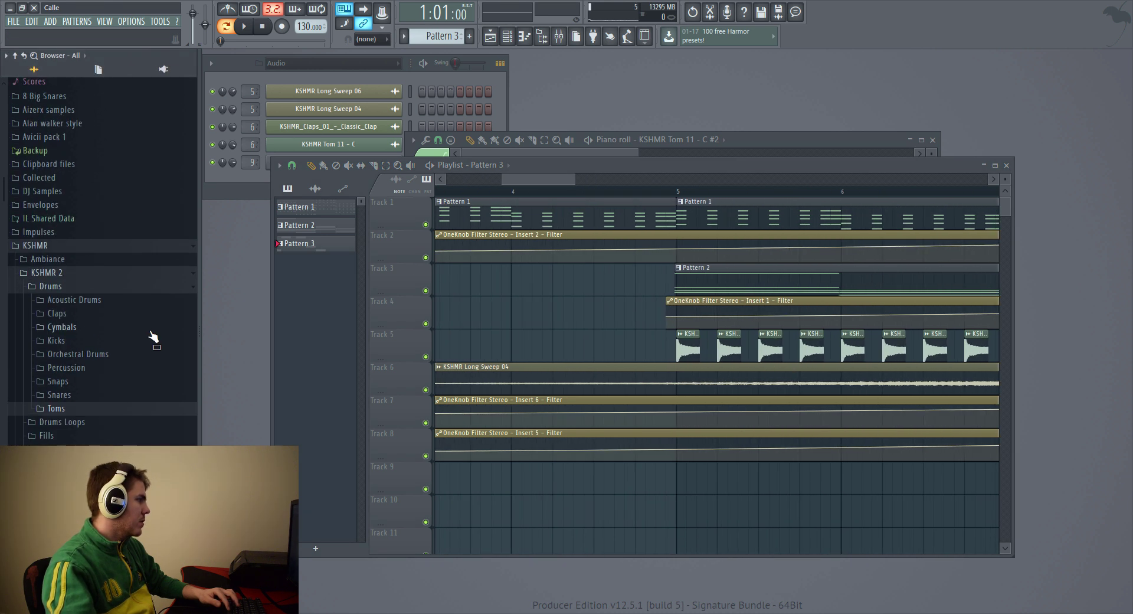
pyautogui.scroll(1, 131, 323)
pyautogui.click(77, 235)
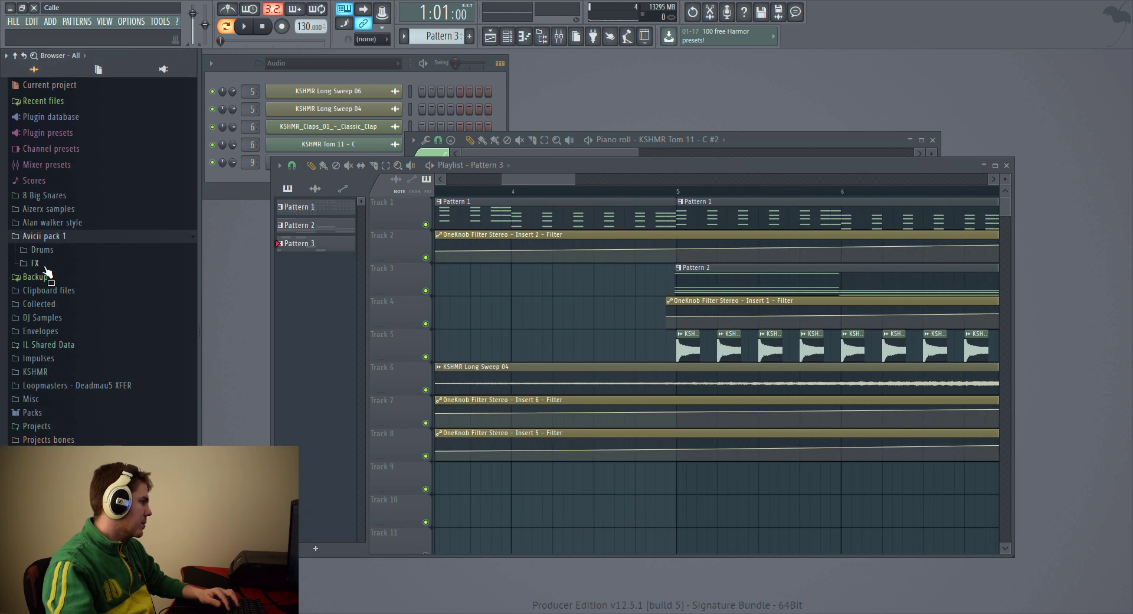
pyautogui.click(79, 250)
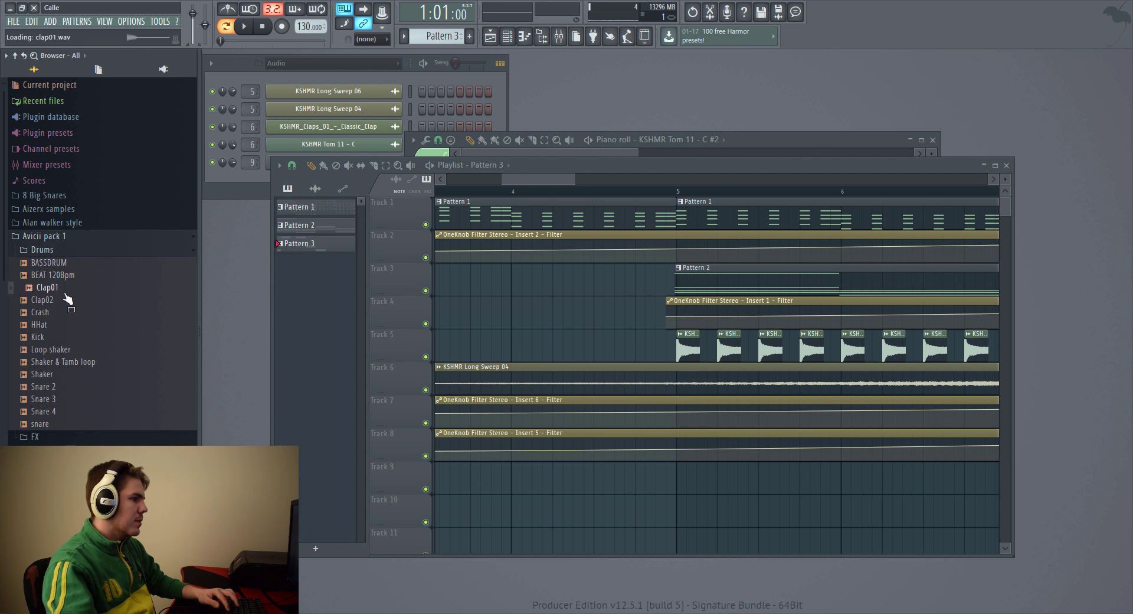
pyautogui.moveTo(341, 153); pyautogui.dragTo(341, 146)
# - Play the arrangement in song mode from bar 5 to check the claps, and inspect the Pattern 2 bass notes
pyautogui.click(670, 192)
pyautogui.press('space')
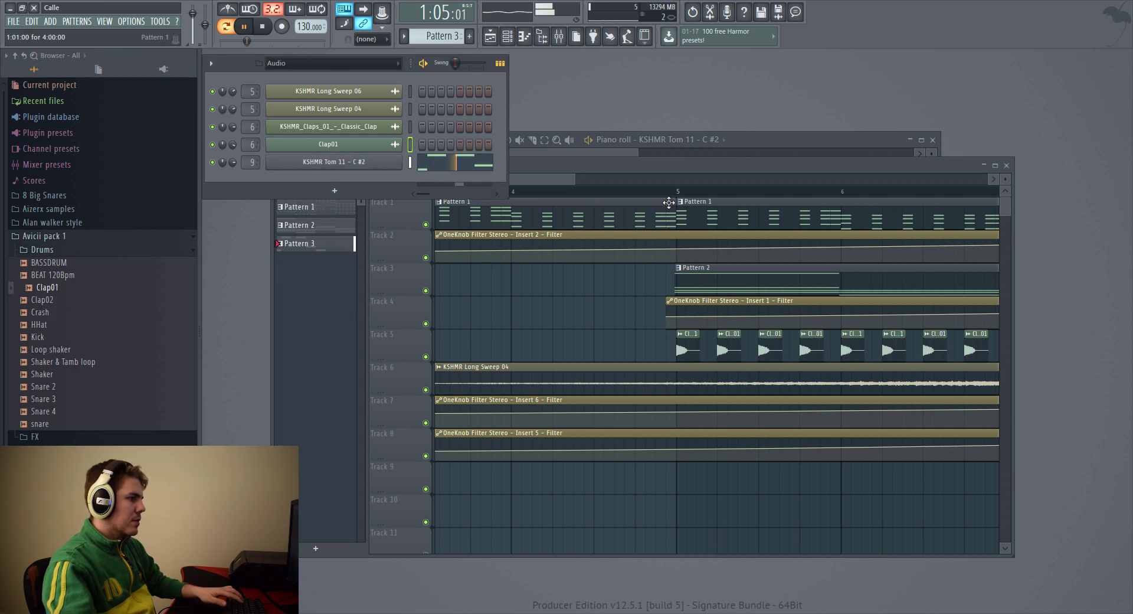
pyautogui.scroll(-5, 683, 336)
pyautogui.click(685, 335)
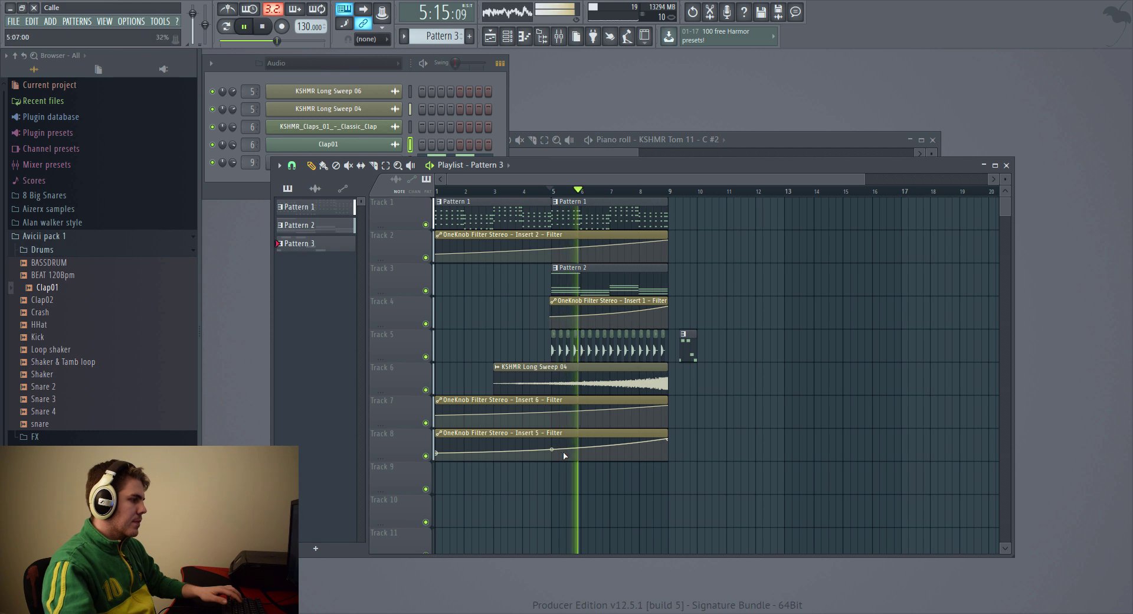
pyautogui.scroll(2, 562, 436)
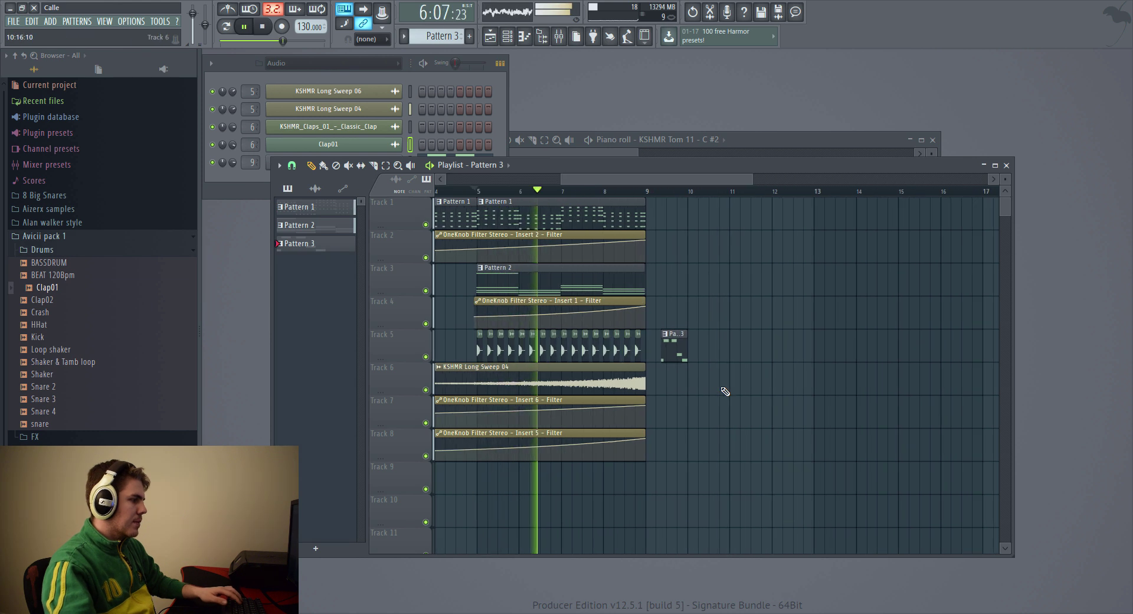
pyautogui.click(448, 451)
pyautogui.scroll(4, 598, 418)
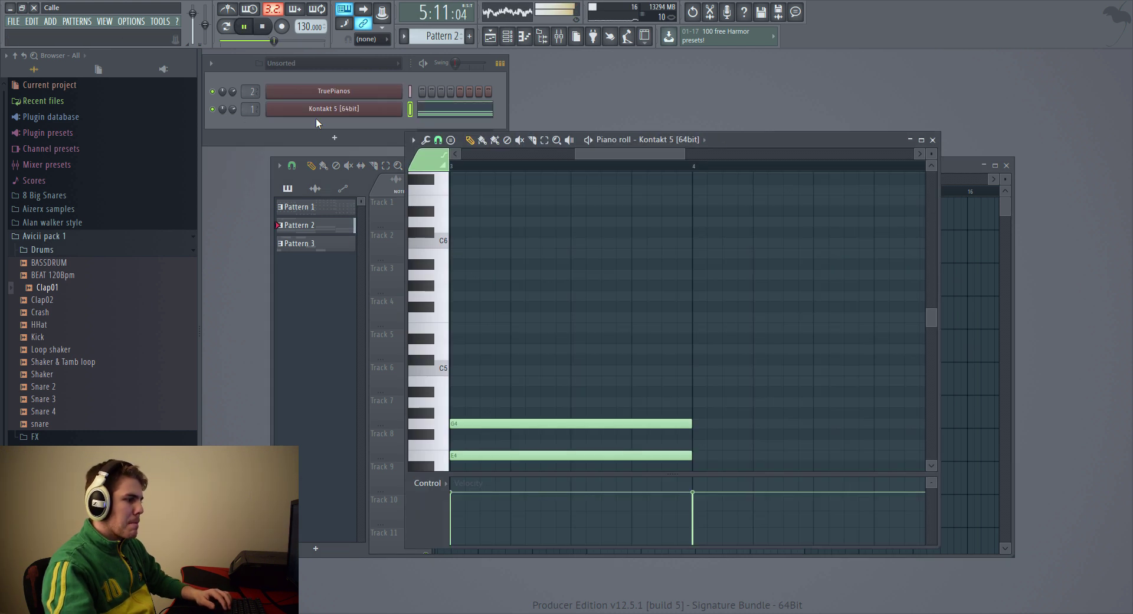
# - Set the Kontakt 5 Acoustic Revolutions 3 release option to Stop within 1/4, close the plugin and play the playlist
pyautogui.click(317, 114)
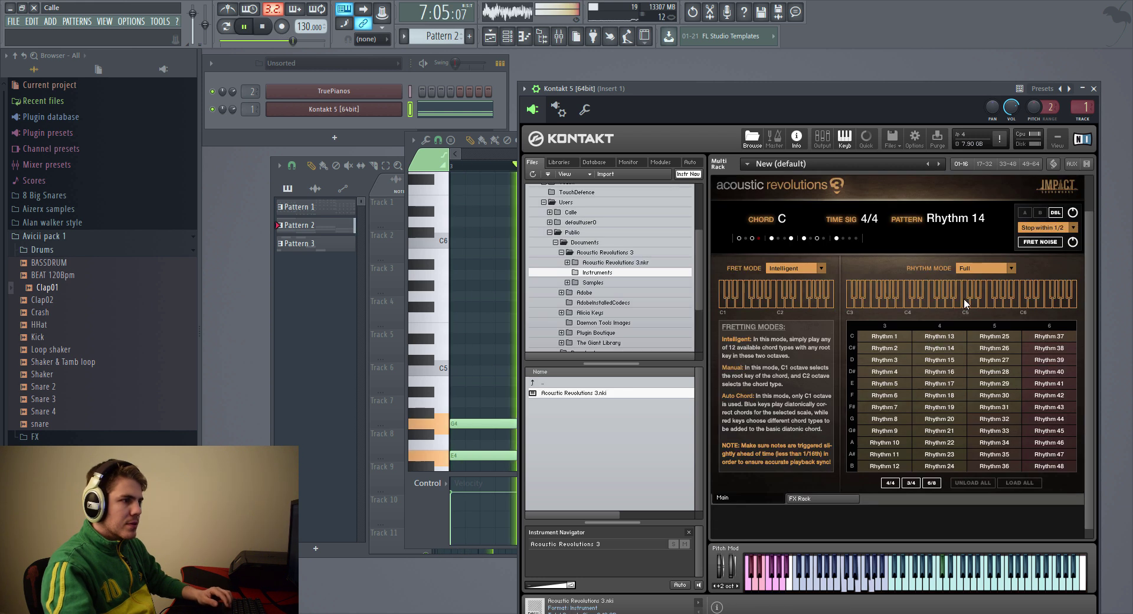
pyautogui.press('space')
pyautogui.click(1042, 228)
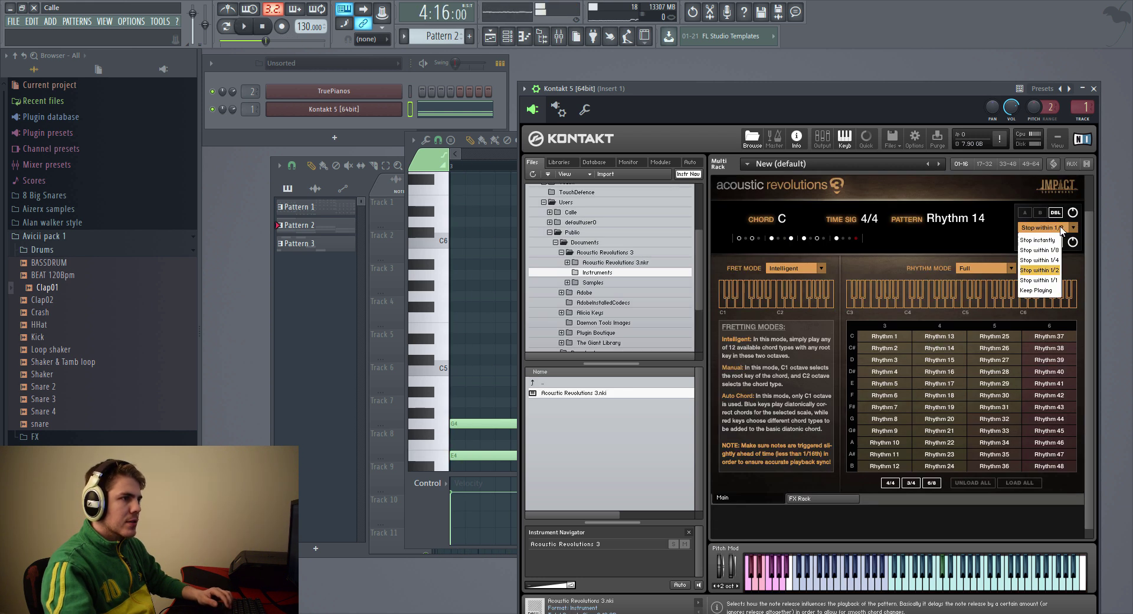
pyautogui.click(1039, 254)
pyautogui.click(1093, 89)
pyautogui.press('space')
pyautogui.press('F5')
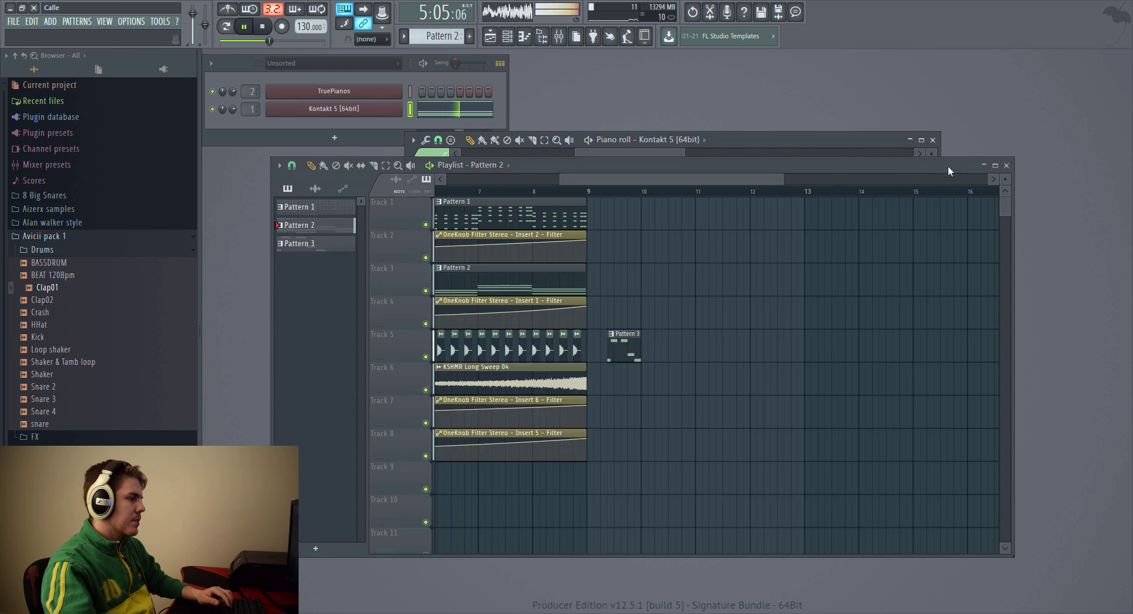
pyautogui.keyDown('ctrl'); pyautogui.scroll(-2, 653, 278); pyautogui.keyUp('ctrl')
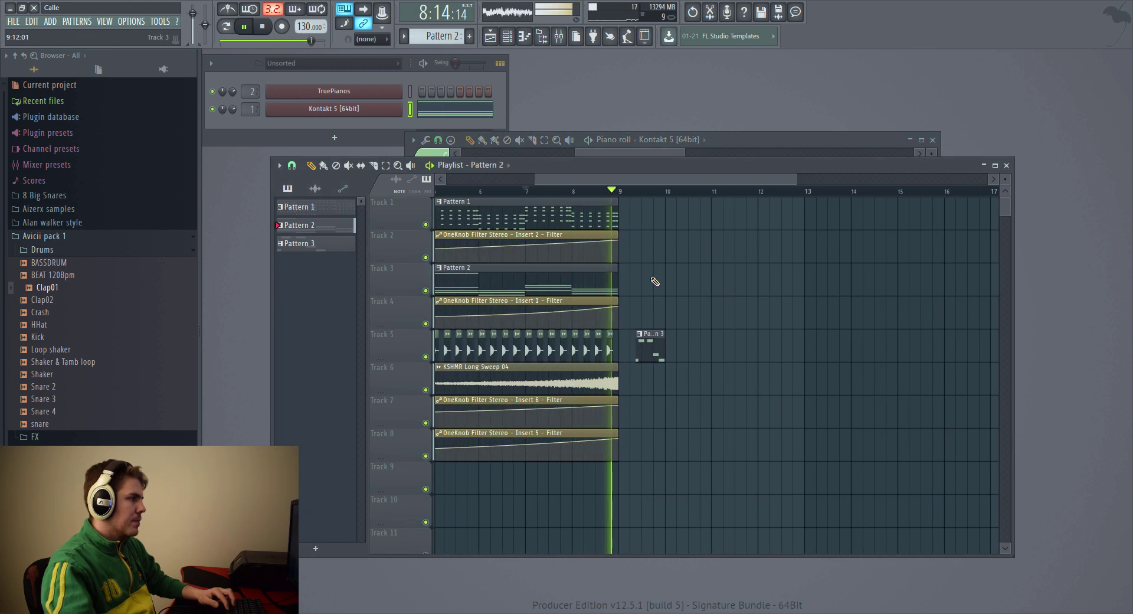
# - Set the Kontakt 5 Acoustic Revolutions 3 release option to Stop within 1/8, close the plugin and replay the playlist up to bar 9
pyautogui.click(334, 109)
pyautogui.click(1056, 269)
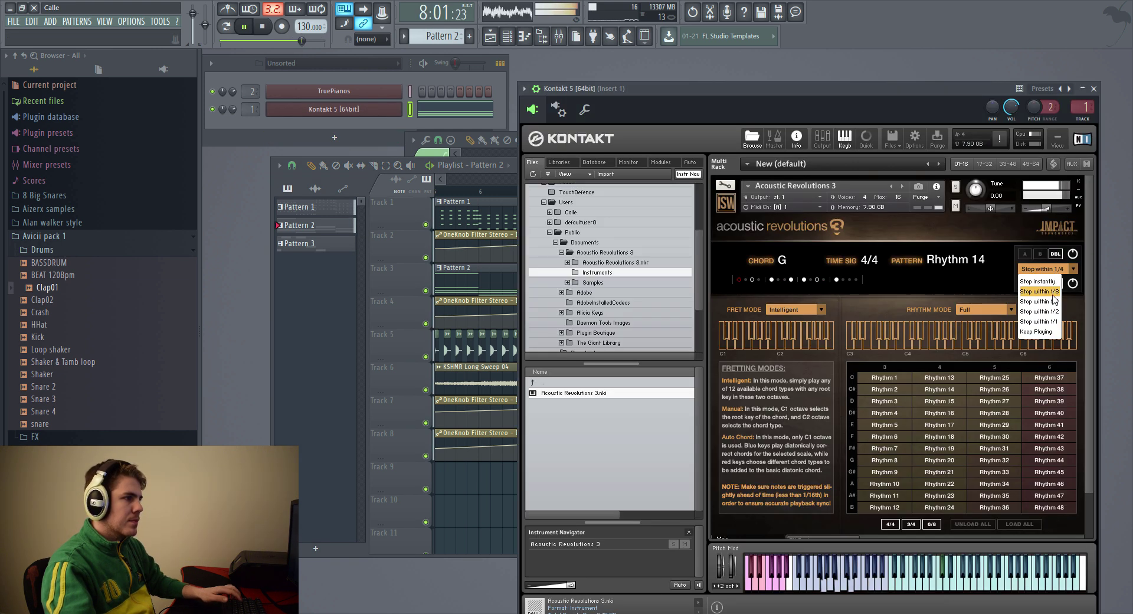
pyautogui.click(1040, 288)
pyautogui.click(1093, 88)
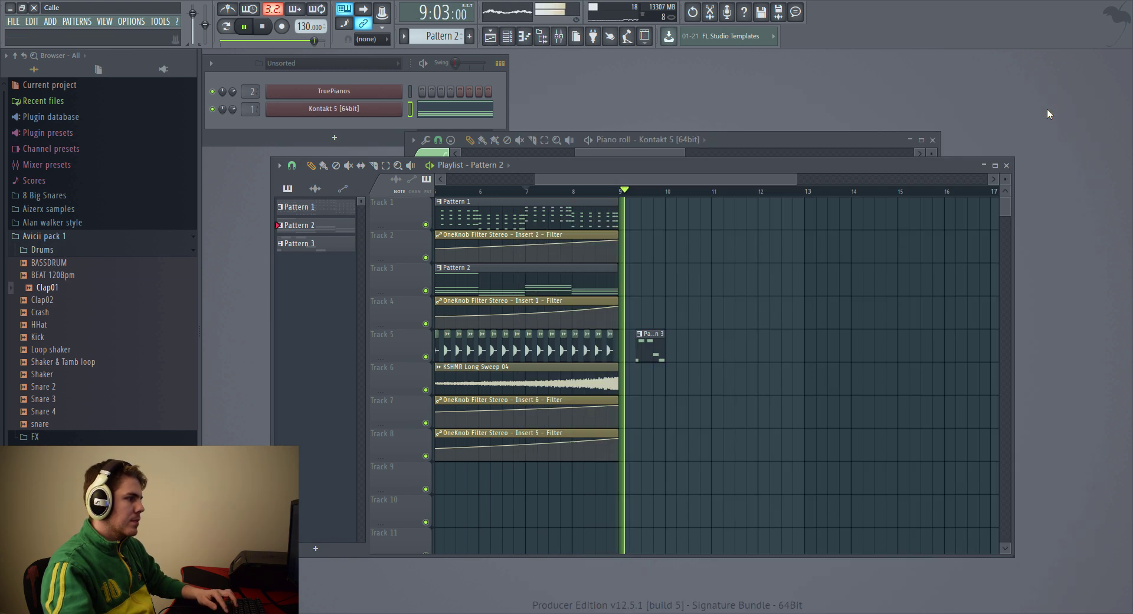
pyautogui.press('space')
pyautogui.press('space')
pyautogui.scroll(2, 652, 338)
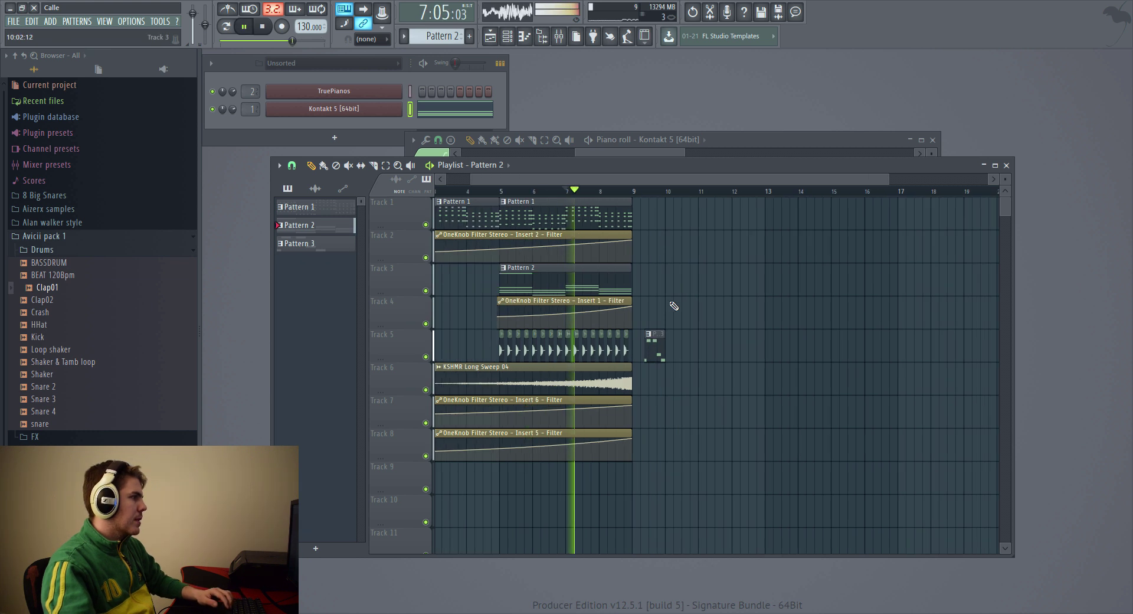
# - Open the Pattern 3 tom notes in the piano roll, stop playback and show the mixer at insert 9
pyautogui.click(658, 342)
pyautogui.doubleClick(658, 342)
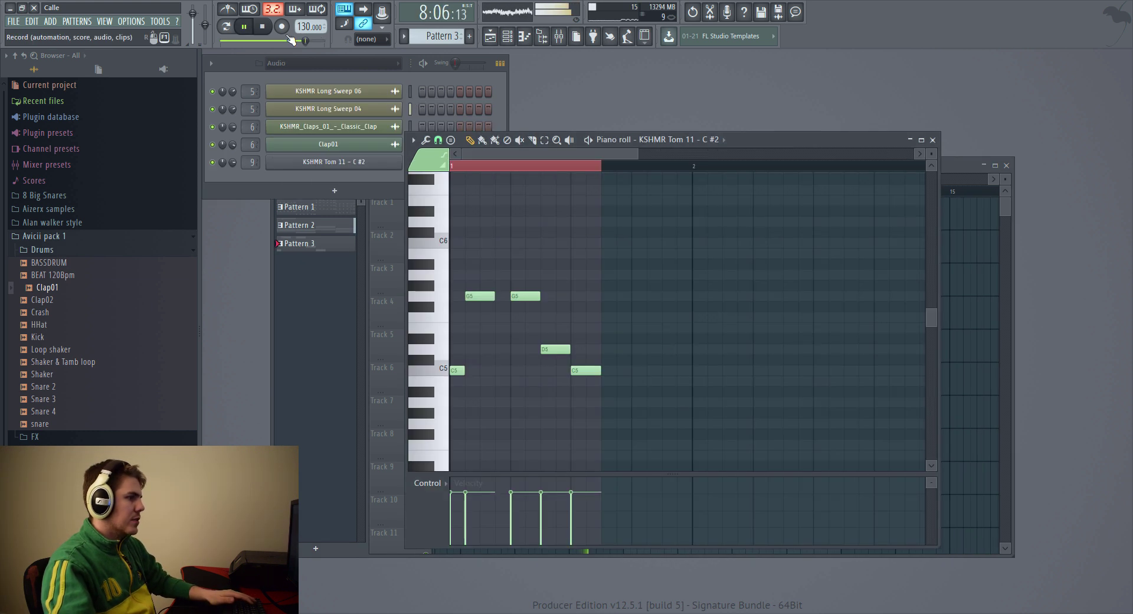
pyautogui.press('space')
pyautogui.press('F9')
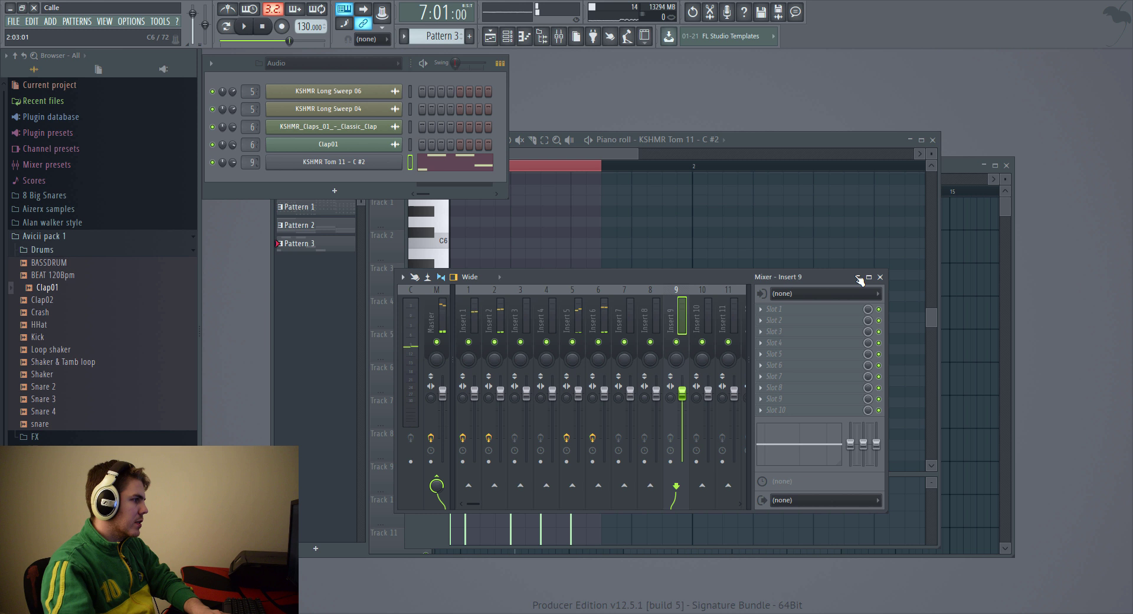
pyautogui.click(796, 317)
pyautogui.click(511, 250)
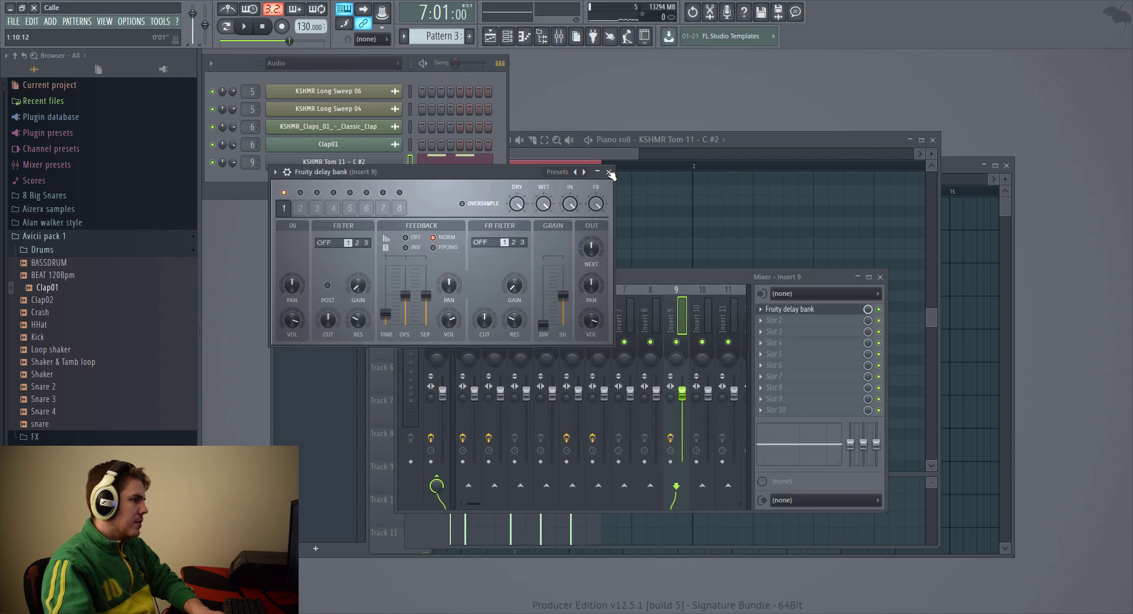
pyautogui.click(609, 172)
pyautogui.click(793, 310)
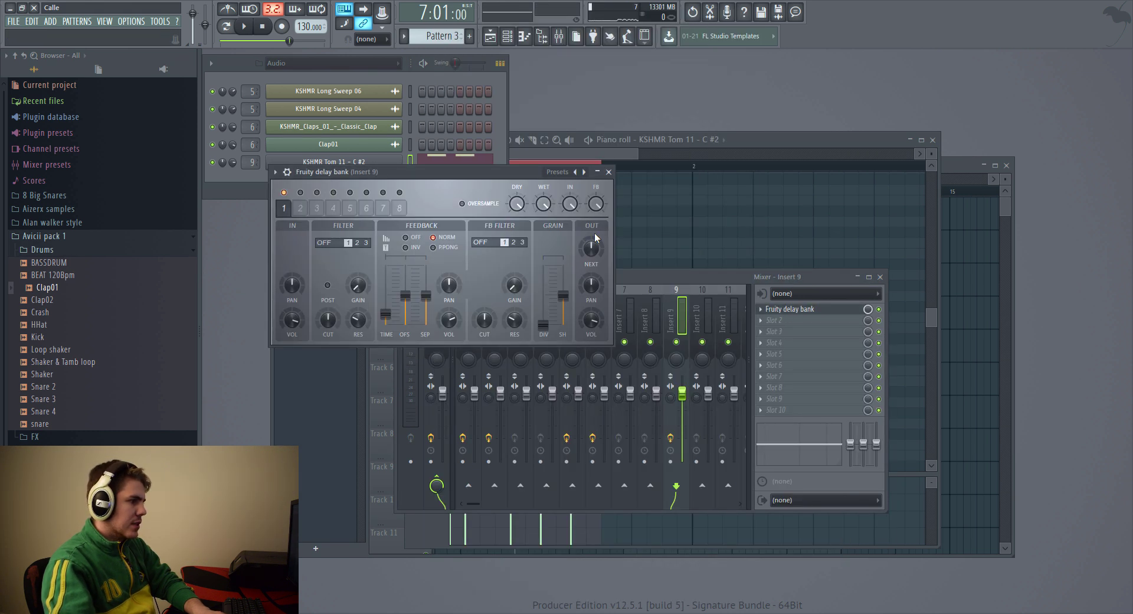
pyautogui.click(609, 174)
# - Load Fruity Reeverb 2 in slot 1 of mixer insert 9, raise its early reflection and wet levels, and close it
pyautogui.click(761, 310)
pyautogui.moveTo(785, 324)
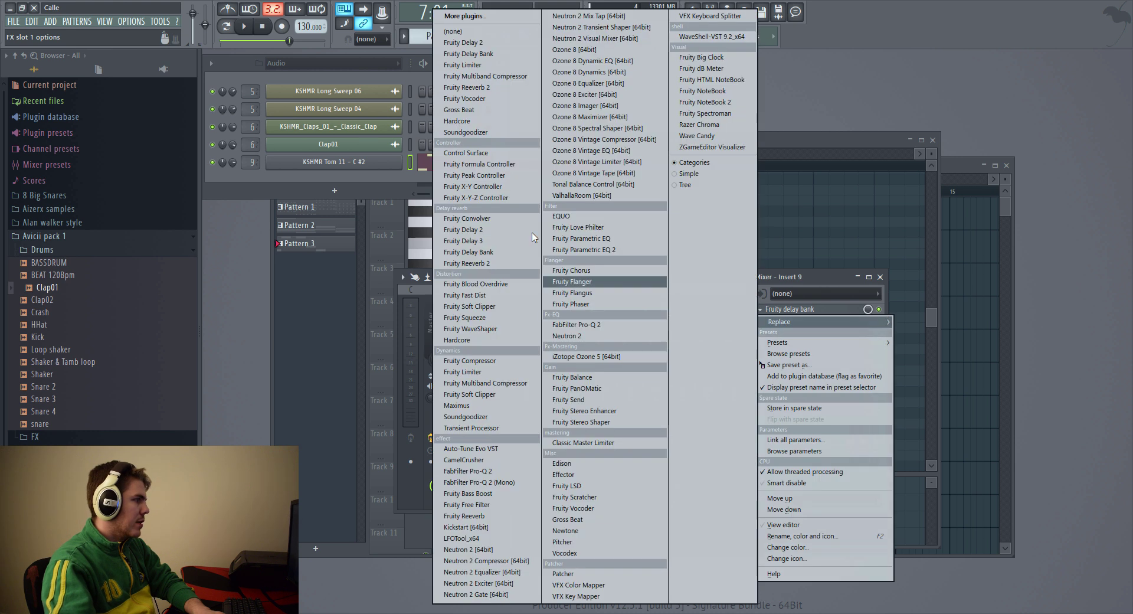
pyautogui.click(472, 263)
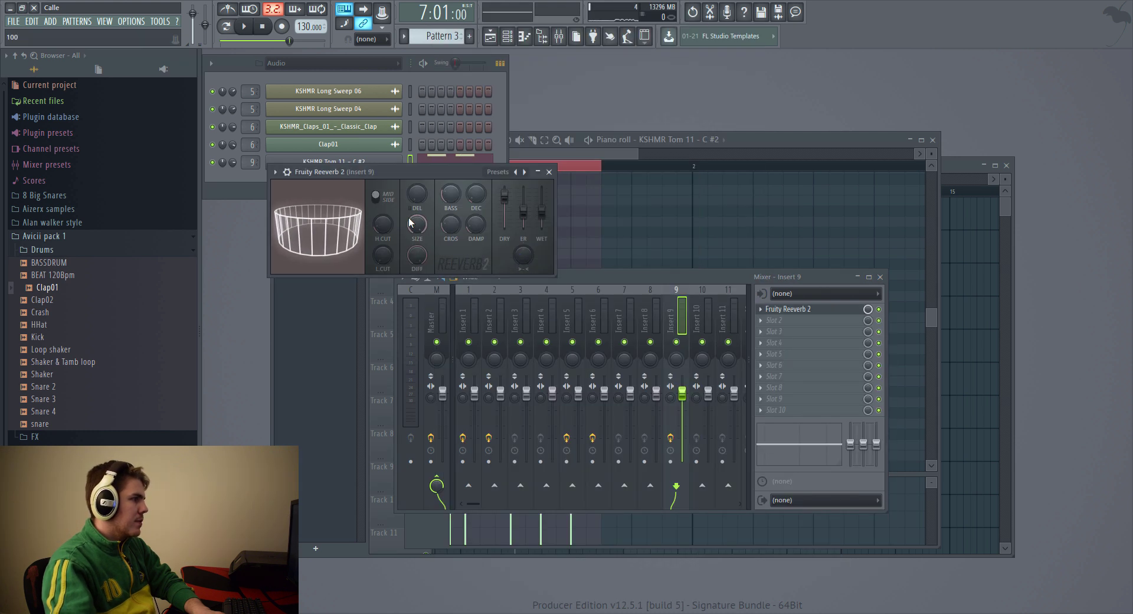
pyautogui.moveTo(523, 211); pyautogui.dragTo(523, 197)
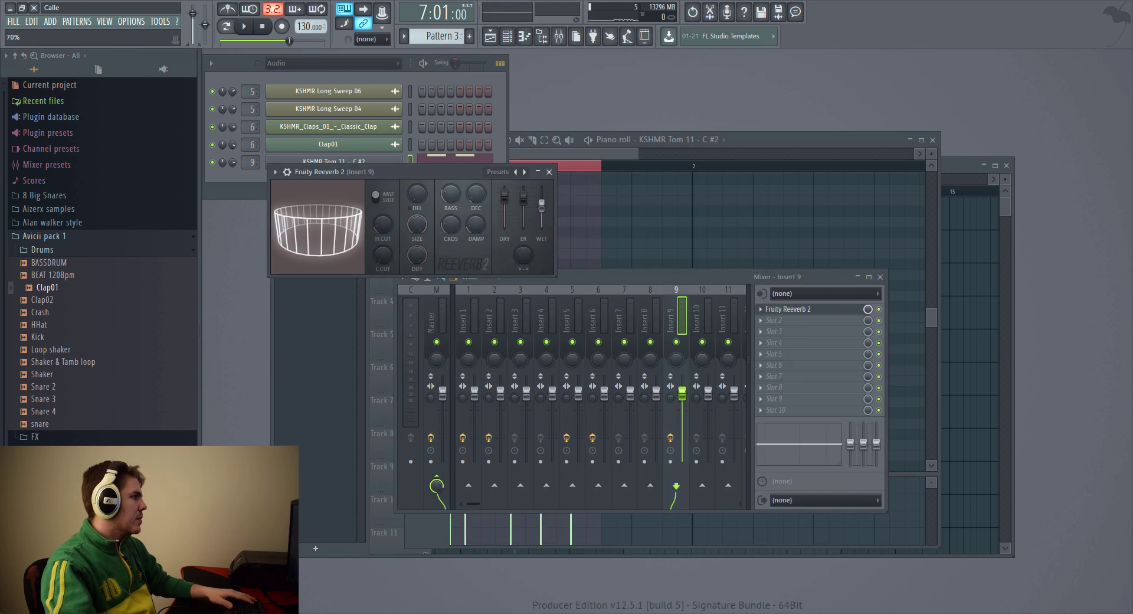
pyautogui.click(549, 172)
# - Play Pattern 3 on its own, lower the early reflection and wet levels of the tom reverb, and stop playback
pyautogui.click(238, 27)
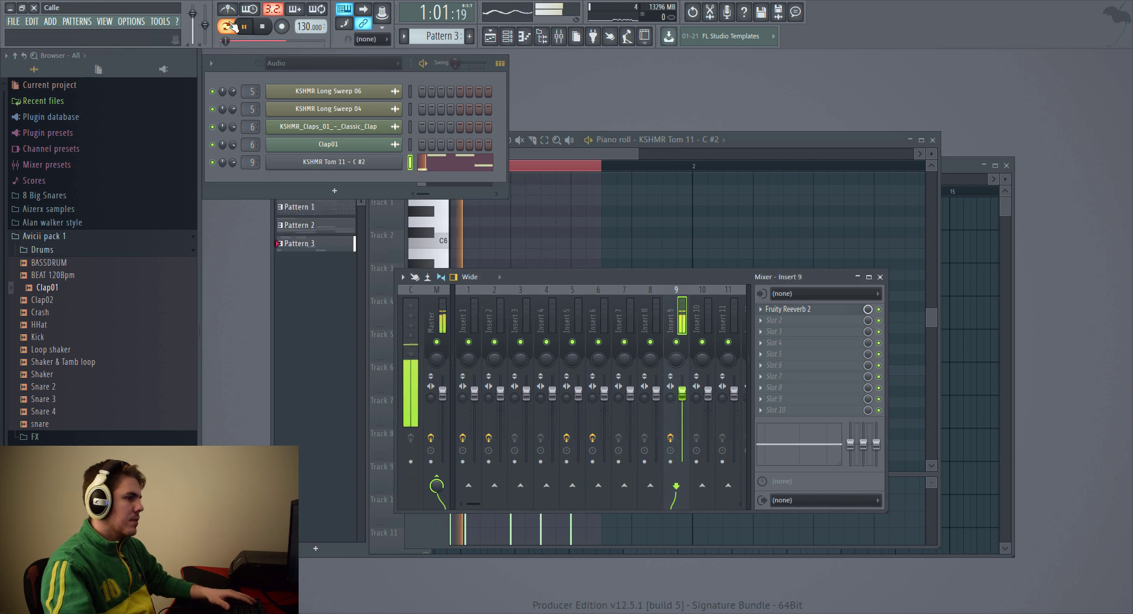
pyautogui.click(787, 309)
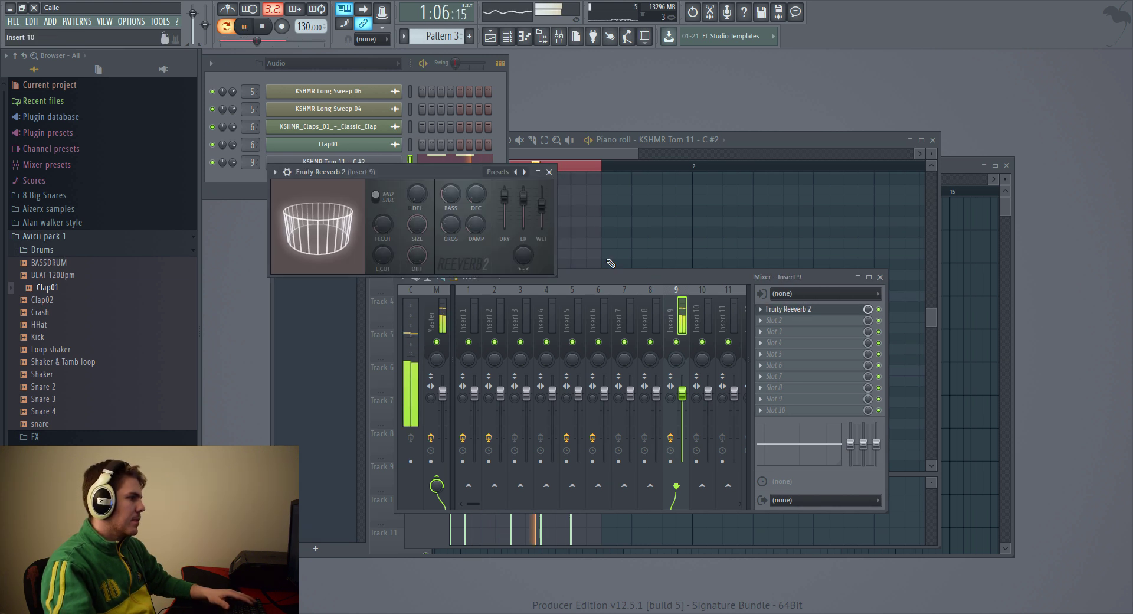
pyautogui.moveTo(541, 205); pyautogui.dragTo(542, 219)
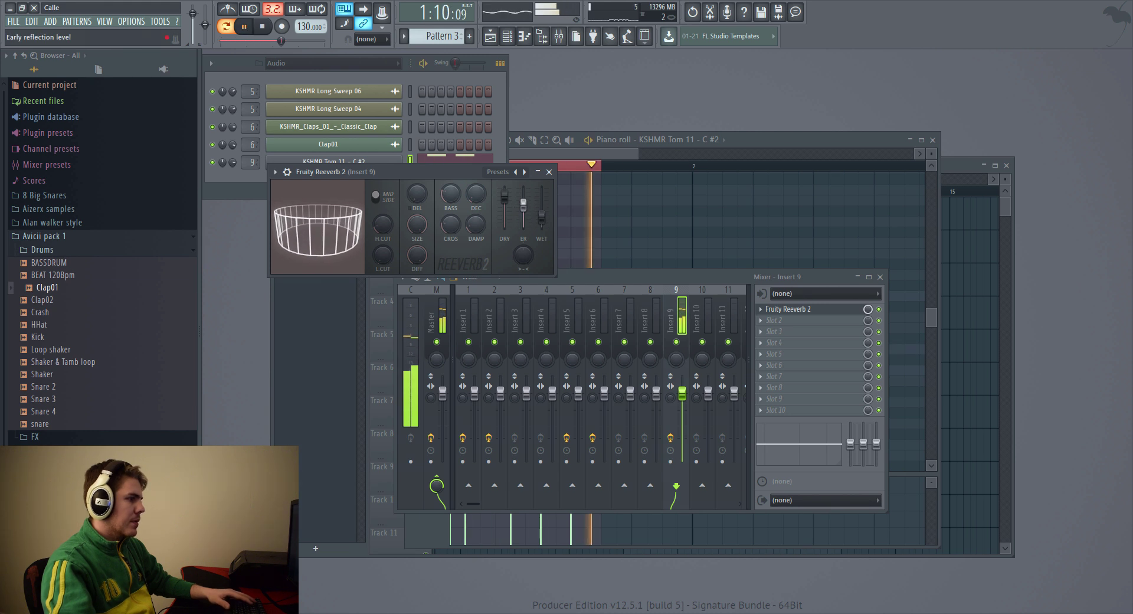
pyautogui.click(549, 172)
pyautogui.press('space')
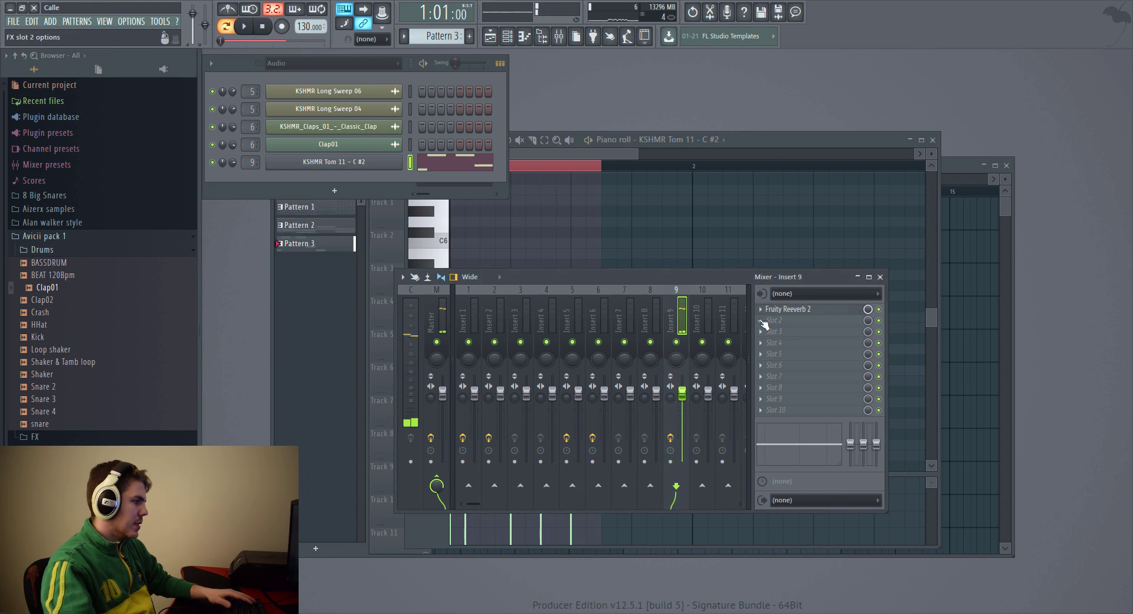
# - Add Classic Master Limiter to slot 2 of insert 9, adjust its threshold and play Pattern 3
pyautogui.click(765, 324)
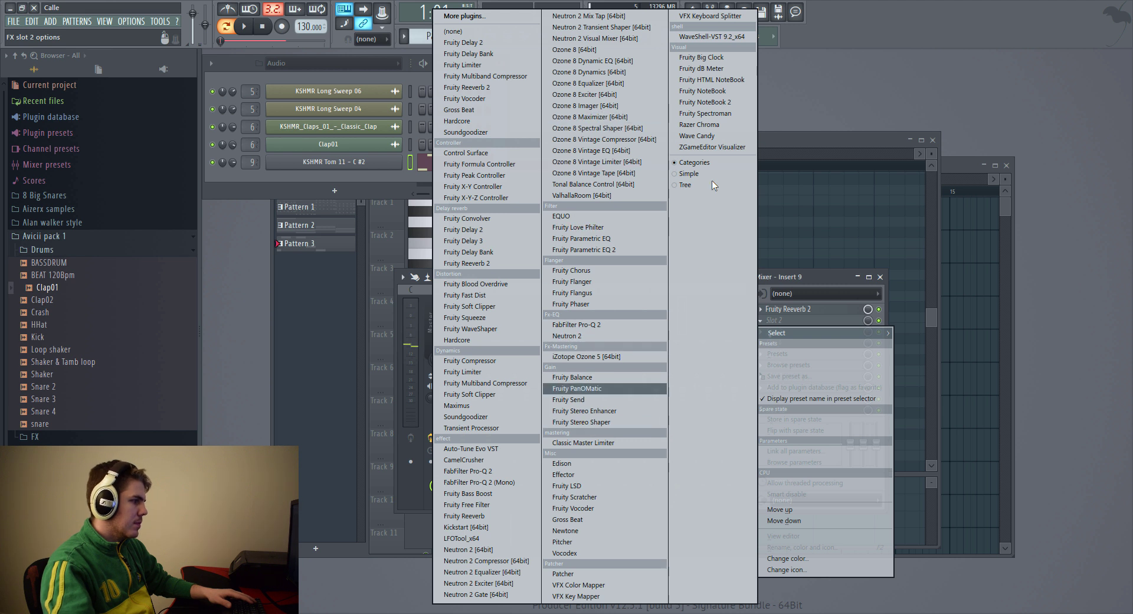
pyautogui.click(611, 441)
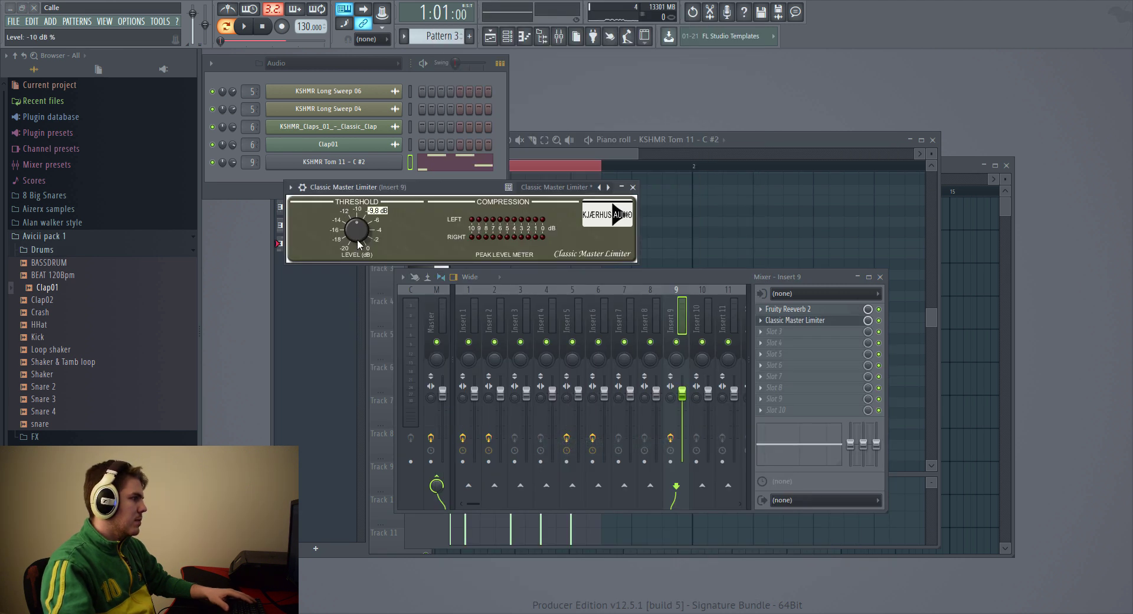
pyautogui.moveTo(358, 243); pyautogui.dragTo(358, 234)
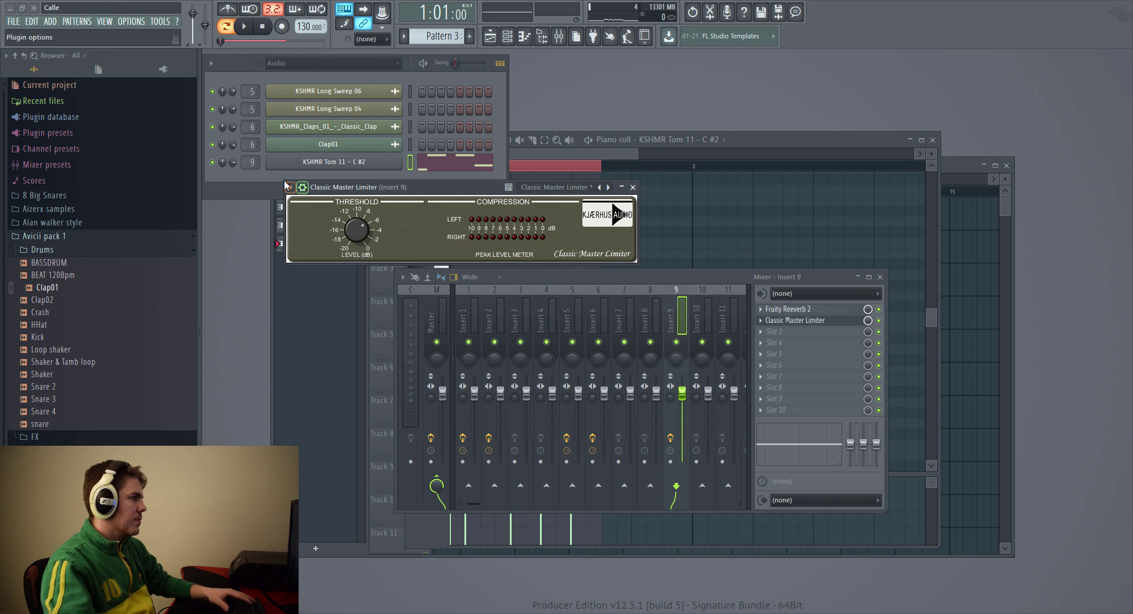
pyautogui.click(265, 177)
pyautogui.press('space')
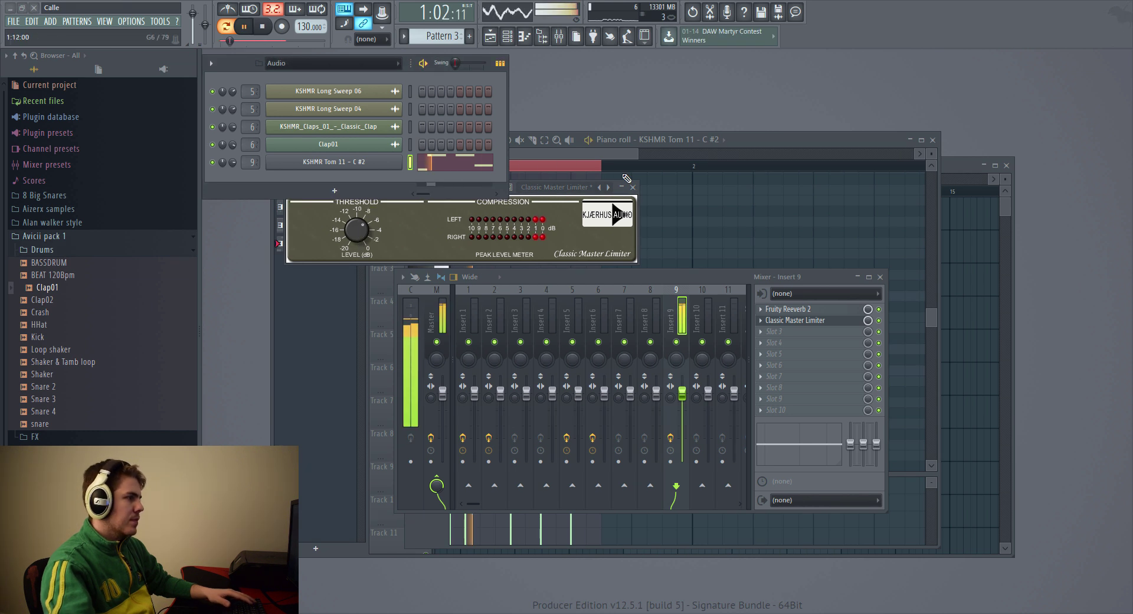
# - Return to the playlist and play the song across the end of bar 8 to check the tom fill
pyautogui.click(960, 162)
pyautogui.click(622, 191)
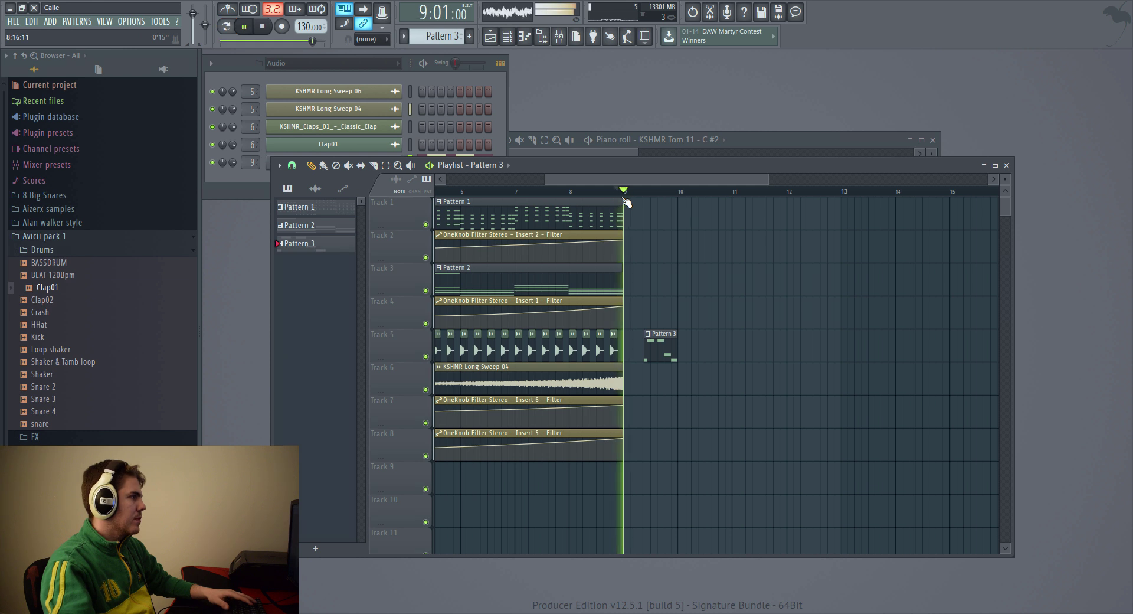
pyautogui.click(264, 27)
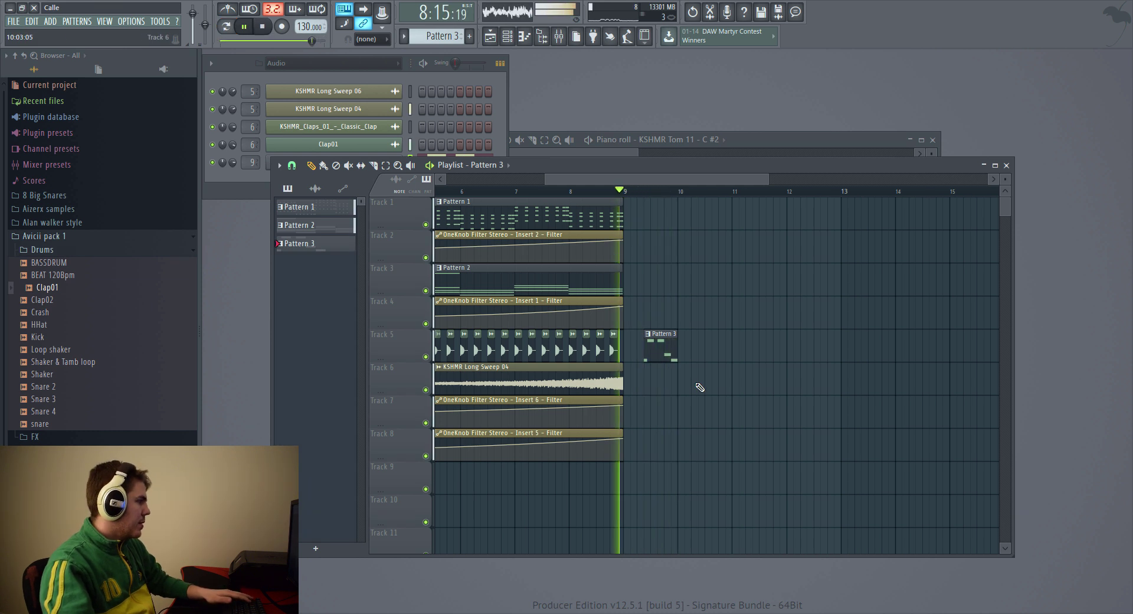
pyautogui.scroll(-4, 698, 378)
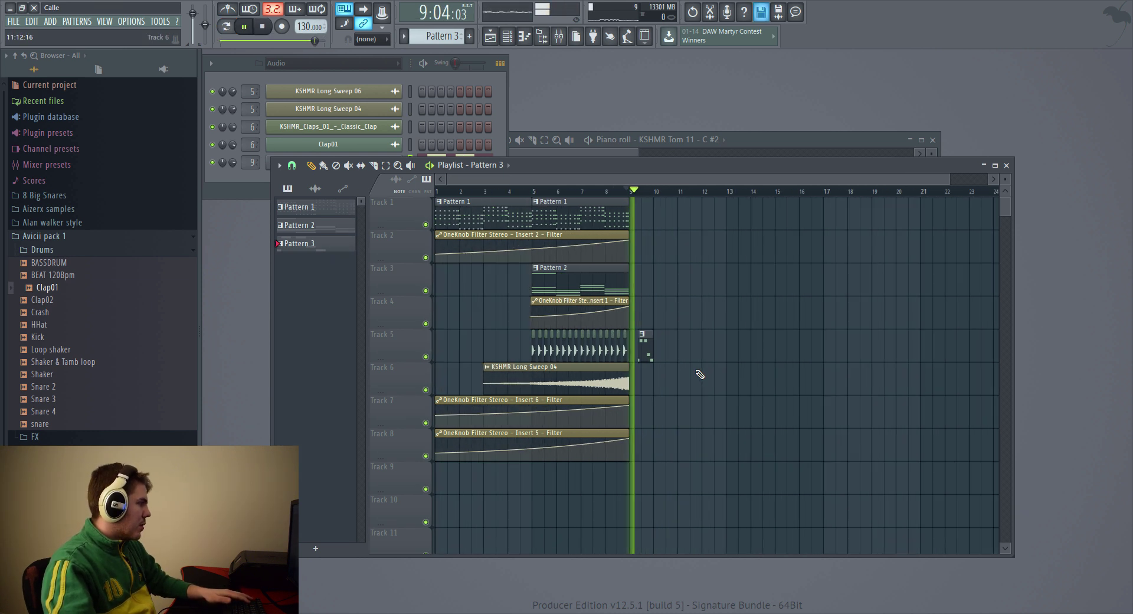
# - Close the Avicii pack 1 folder and open the FX Elements folder of KSHMR 2 in the sample browser
pyautogui.click(60, 236)
pyautogui.click(57, 334)
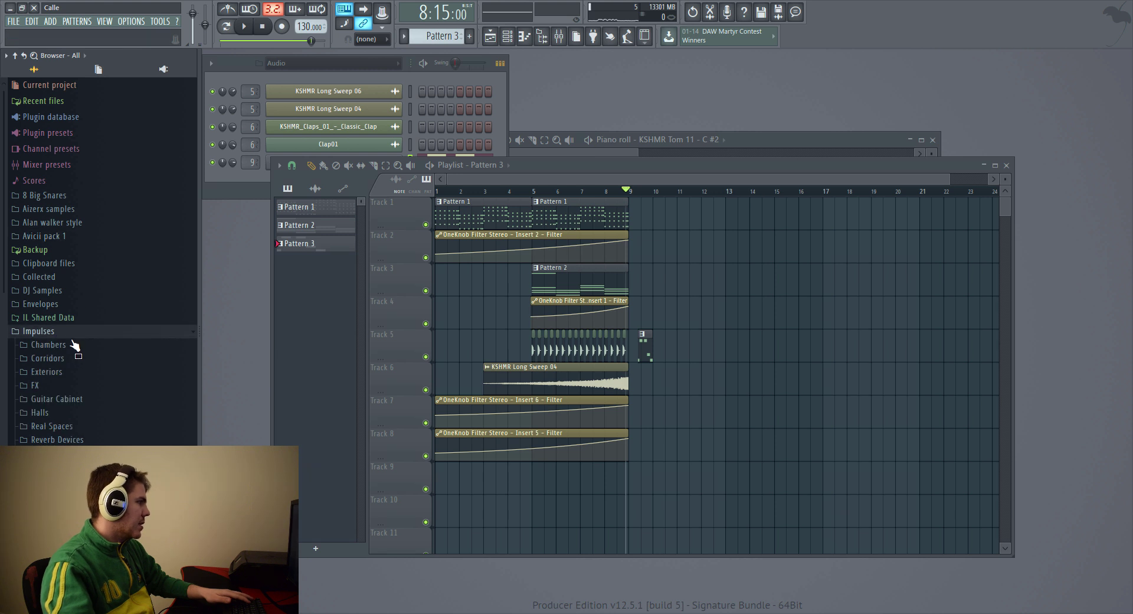
pyautogui.click(49, 260)
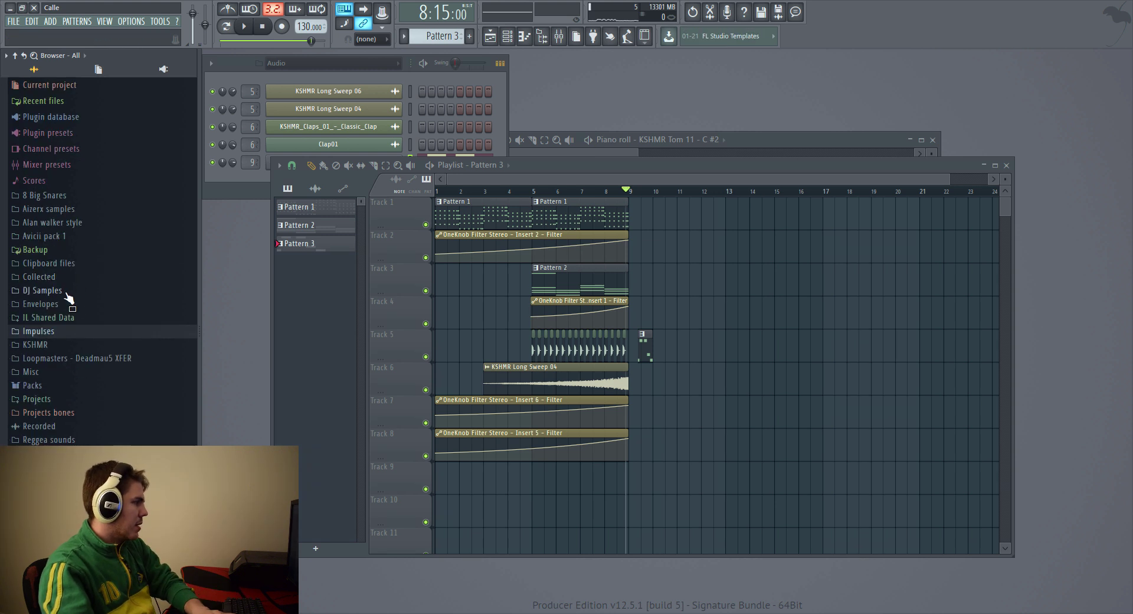
pyautogui.click(76, 345)
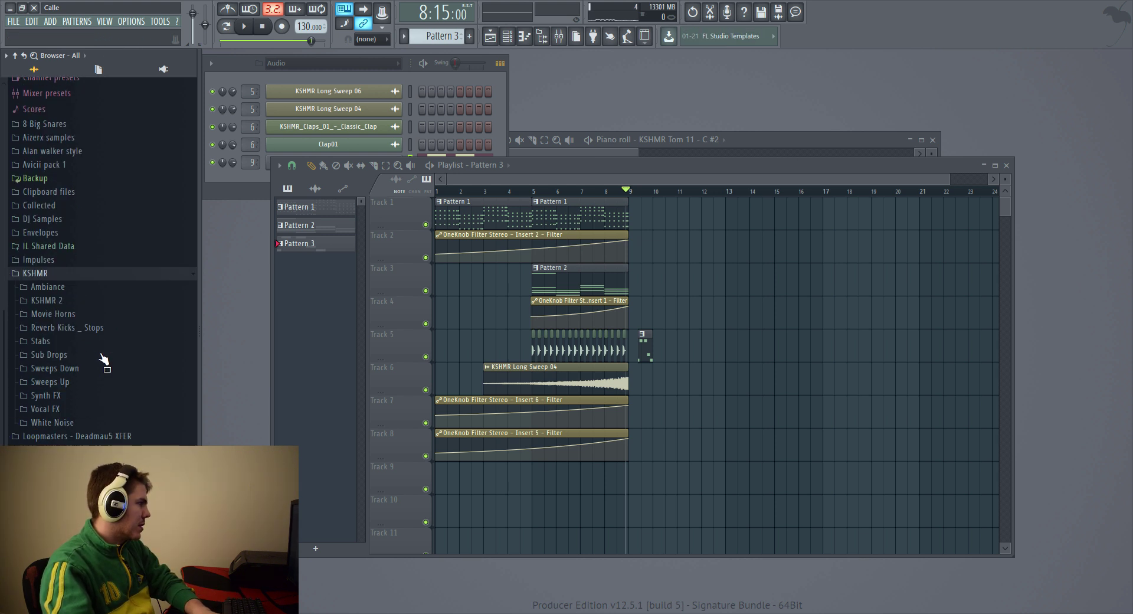
pyautogui.click(64, 295)
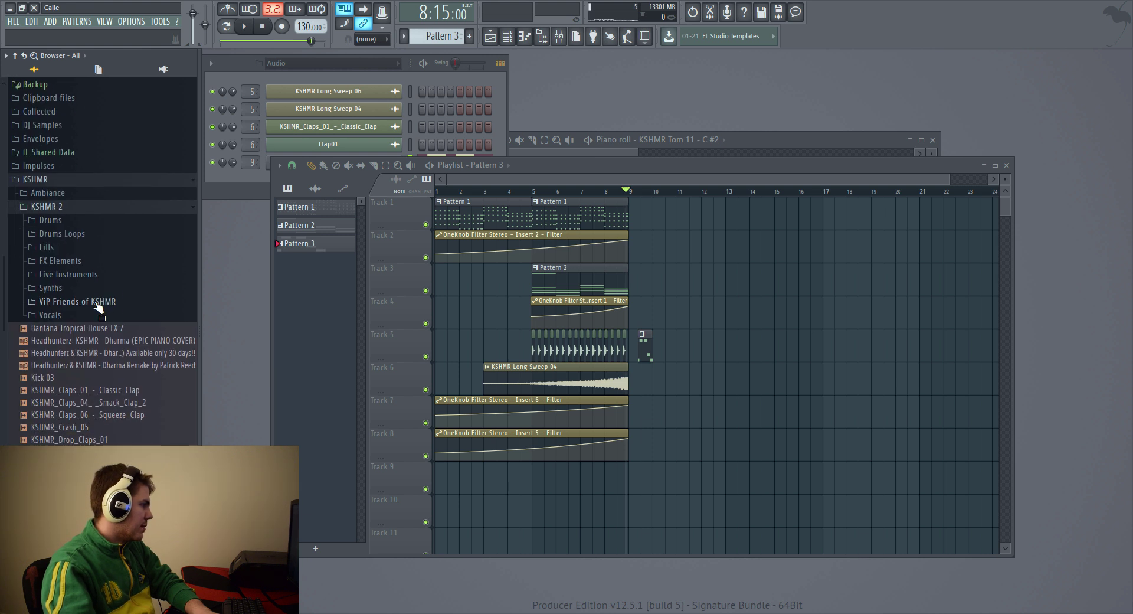
pyautogui.click(74, 316)
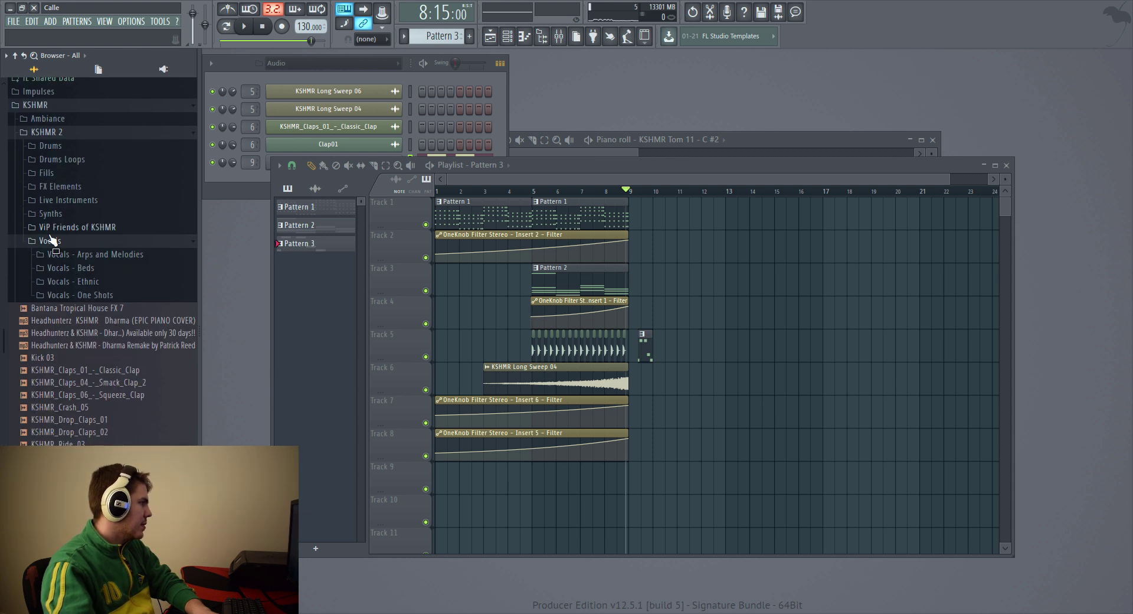
pyautogui.click(51, 238)
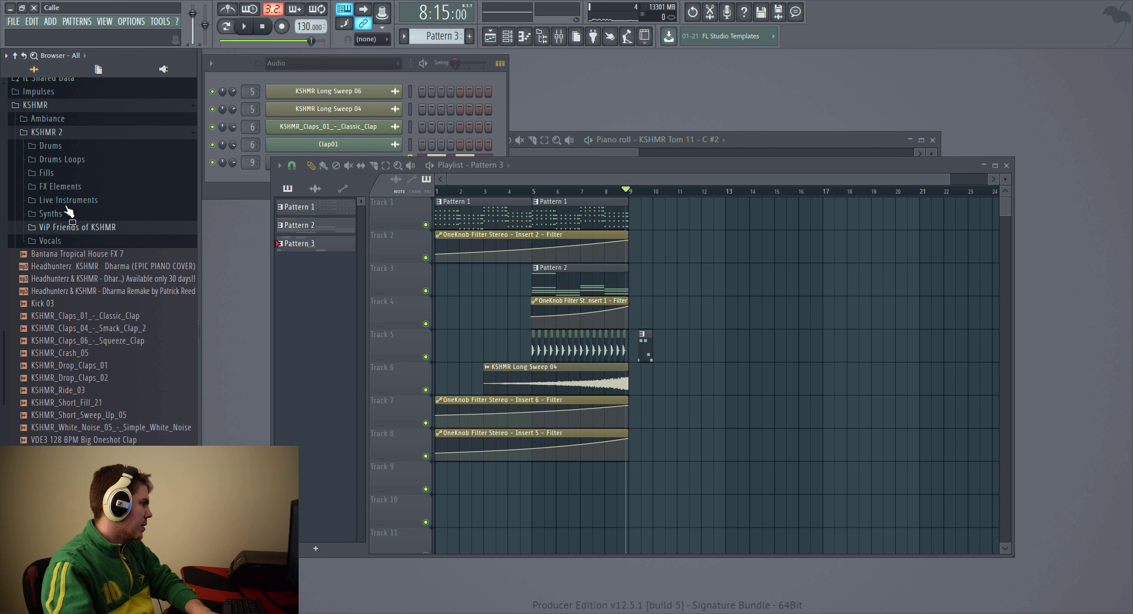
pyautogui.click(85, 185)
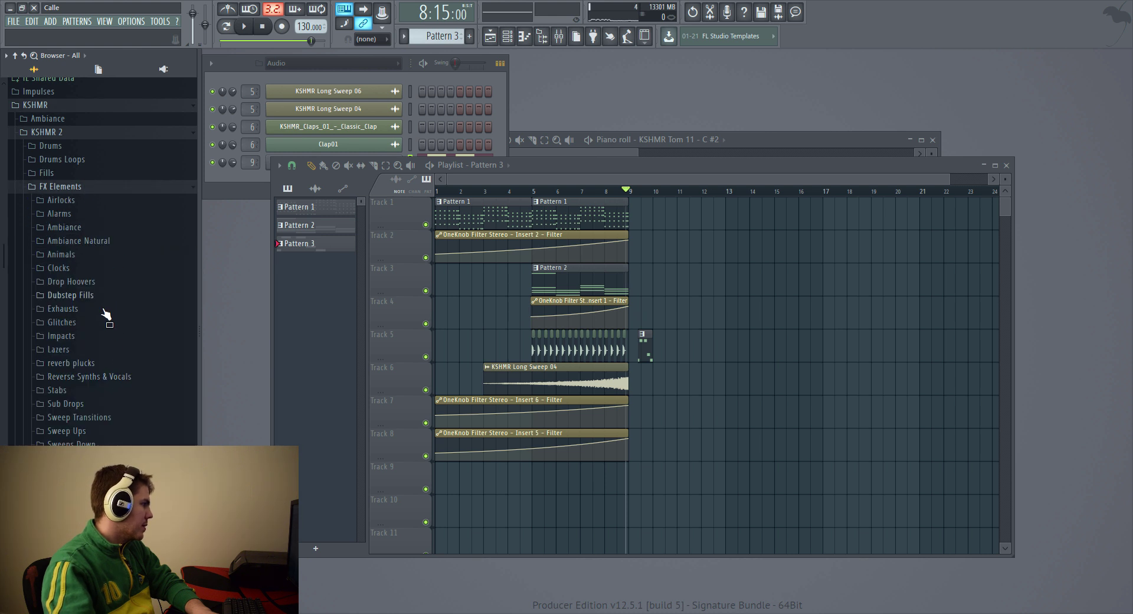
# - Preview the Impacts samples, place KSHMR Impact 04 on Track 6 at bar 9 and play the transition
pyautogui.click(83, 334)
pyautogui.click(82, 334)
pyautogui.click(82, 334)
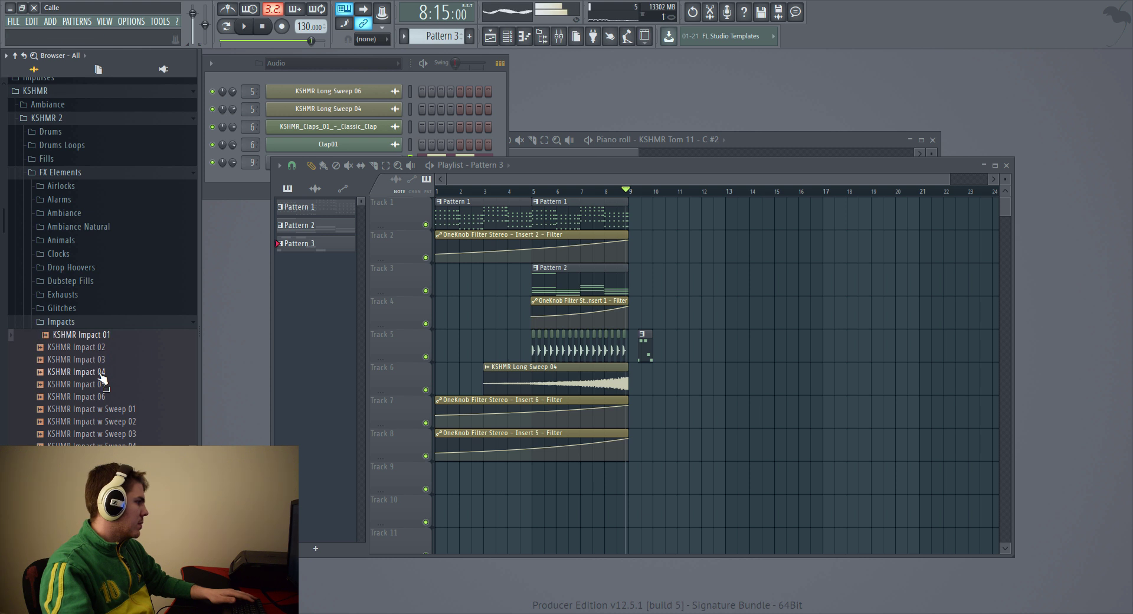
pyautogui.click(98, 384)
pyautogui.press('Down')
pyautogui.moveTo(97, 384); pyautogui.dragTo(649, 377)
pyautogui.scroll(3, 655, 384)
pyautogui.press('space')
pyautogui.press('space')
pyautogui.press('space')
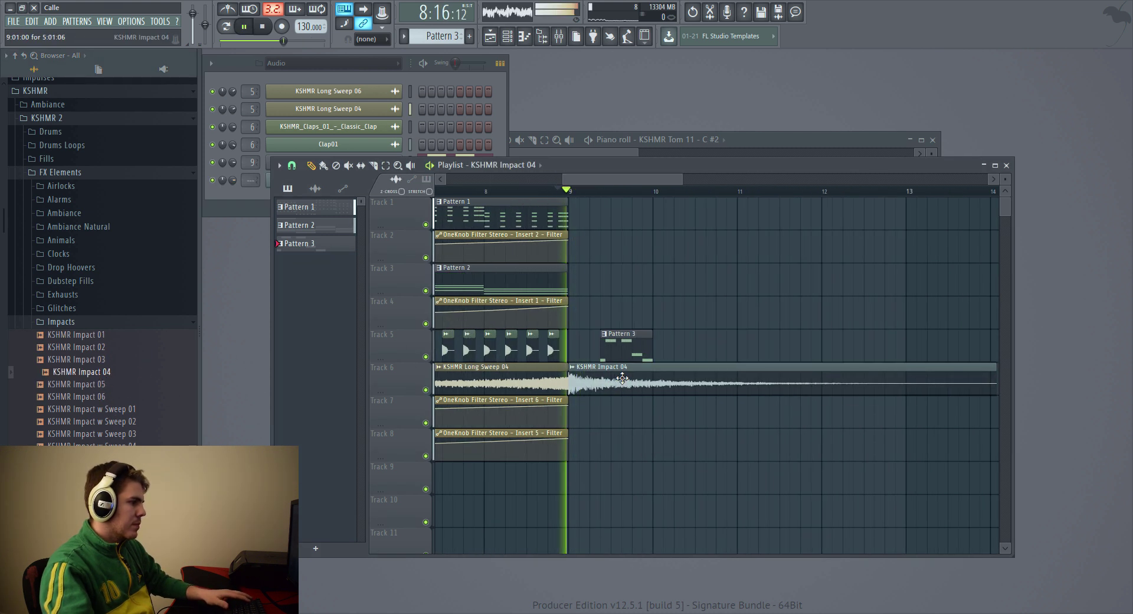
# - Apply a slight fade-in and a longer fade-out to the KSHMR Impact 04 sample and replay the transition
pyautogui.doubleClick(613, 384)
pyautogui.press('space')
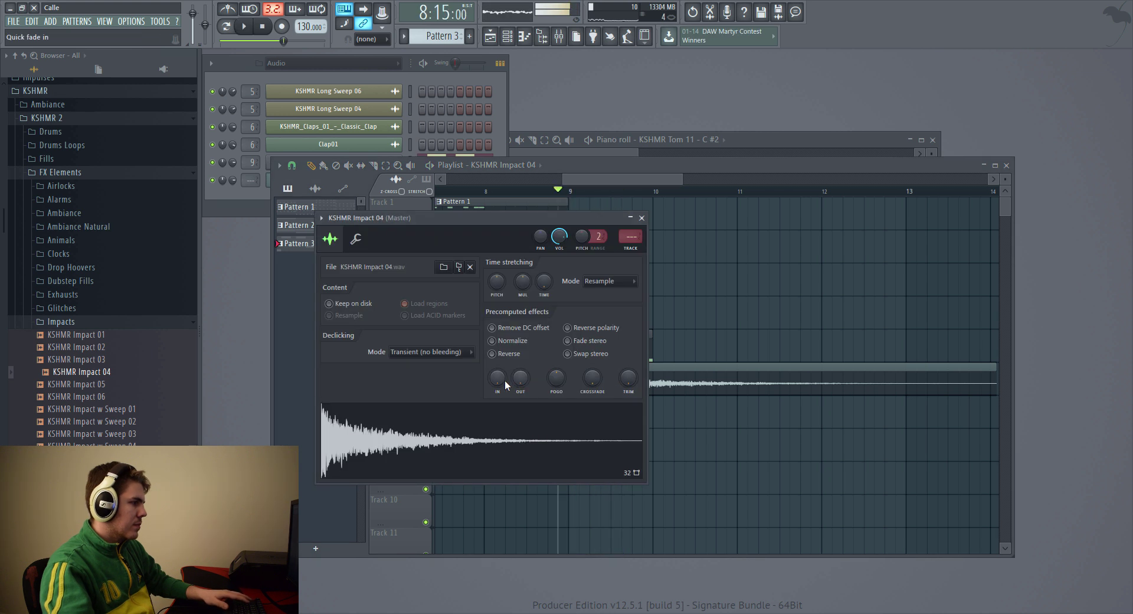
pyautogui.press('space')
pyautogui.moveTo(506, 385); pyautogui.dragTo(506, 363)
pyautogui.press('space')
pyautogui.press('space')
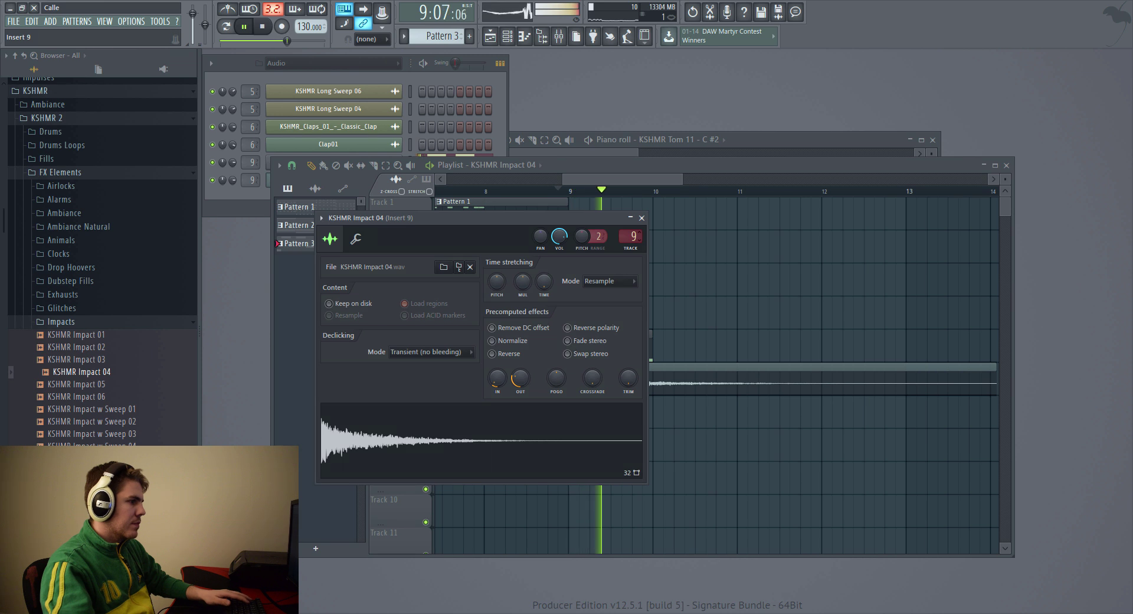
# - Route KSHMR Impact 04 to mixer insert 10 and add Fruity Parametric EQ 2 there, cutting the low frequencies with band 1
pyautogui.doubleClick(632, 238)
pyautogui.rightClick(632, 238)
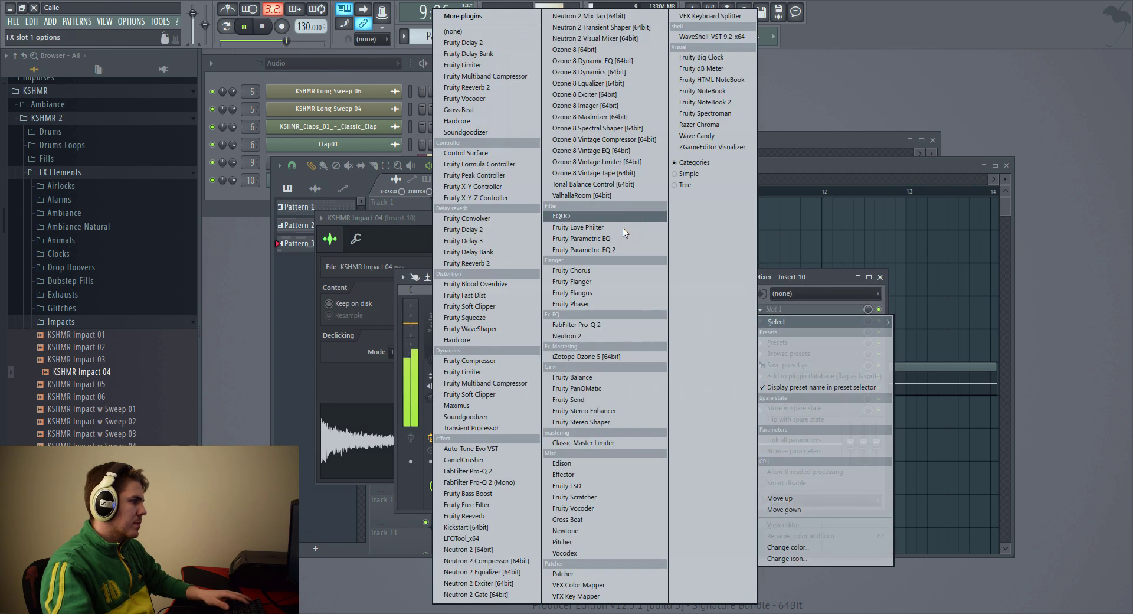
pyautogui.click(608, 250)
pyautogui.moveTo(371, 314); pyautogui.dragTo(333, 356)
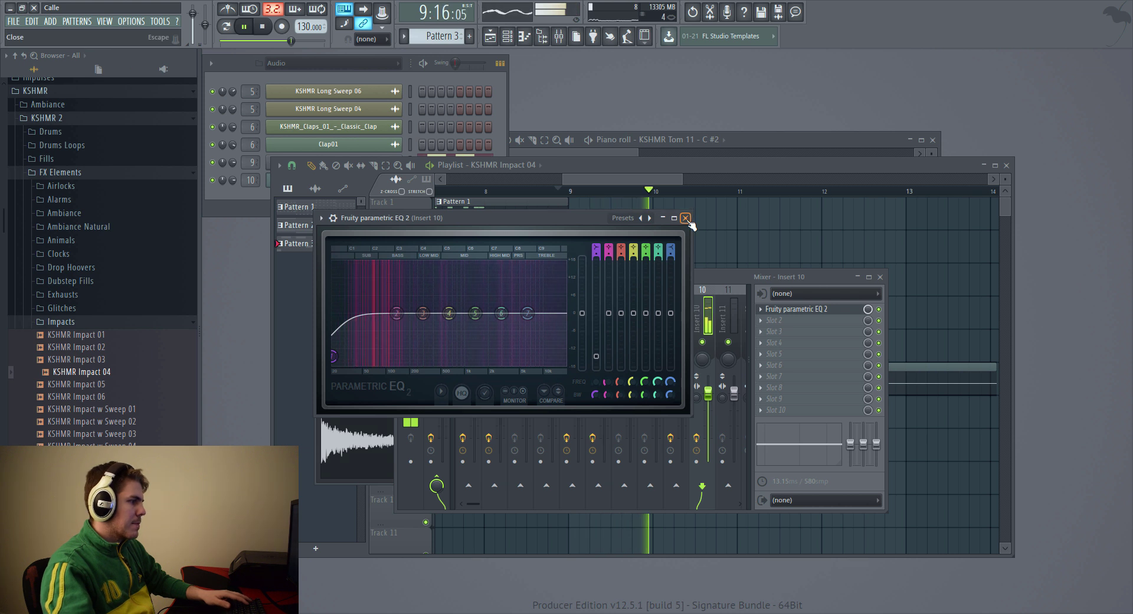
pyautogui.click(686, 217)
# - Close the open mixer and channel windows and trim the end of the KSHMR Impact 04 clip on Track 6 back to bar 12
pyautogui.click(767, 320)
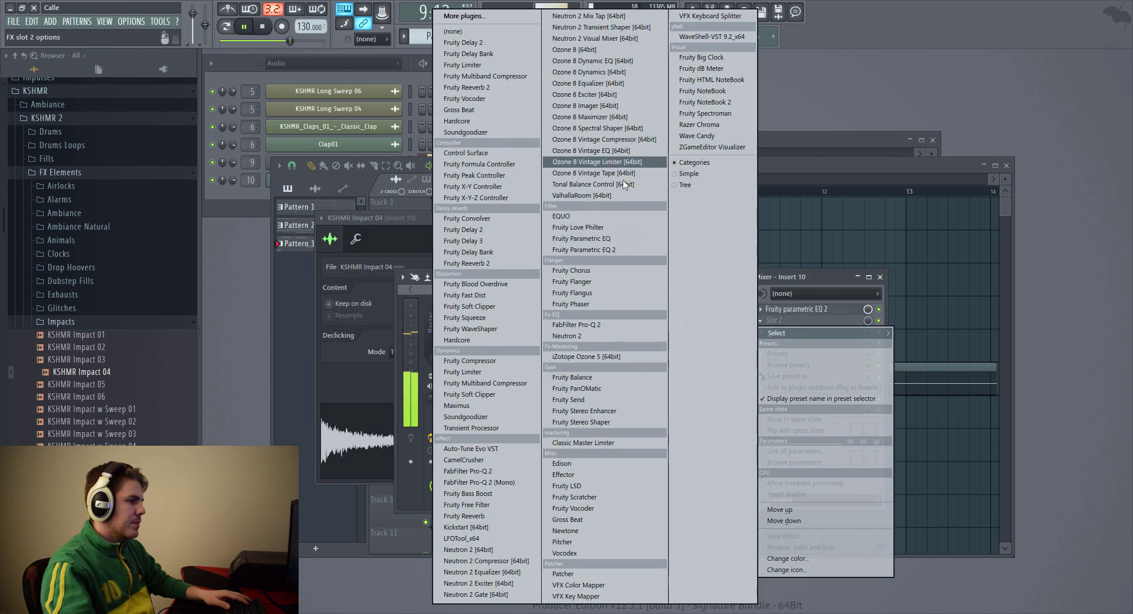
pyautogui.click(880, 277)
pyautogui.click(636, 220)
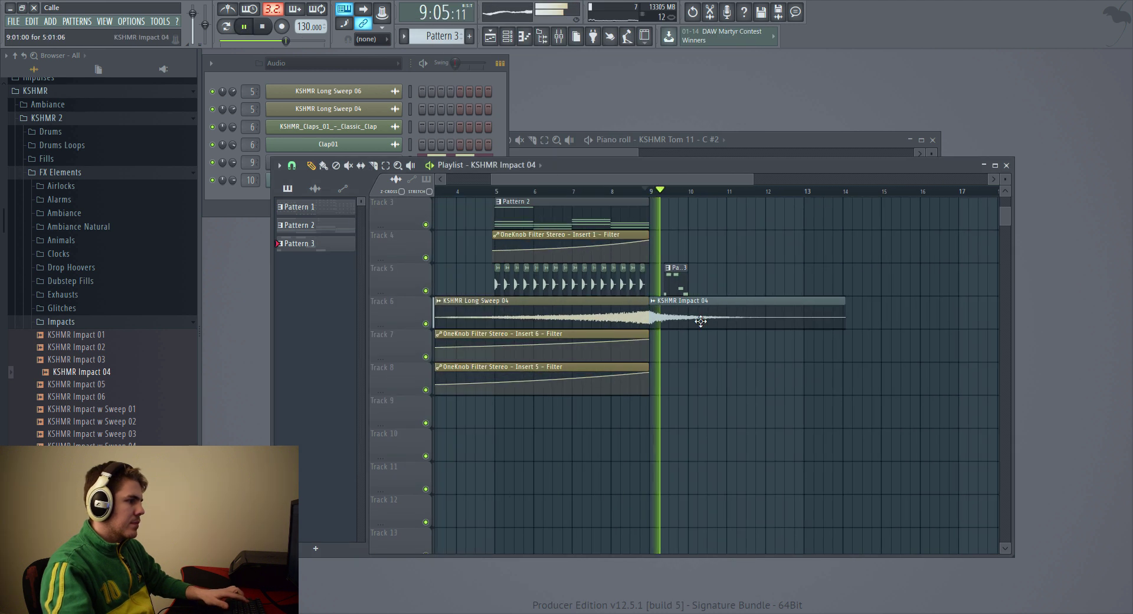
pyautogui.doubleClick(830, 321)
pyautogui.moveTo(845, 326); pyautogui.dragTo(765, 325)
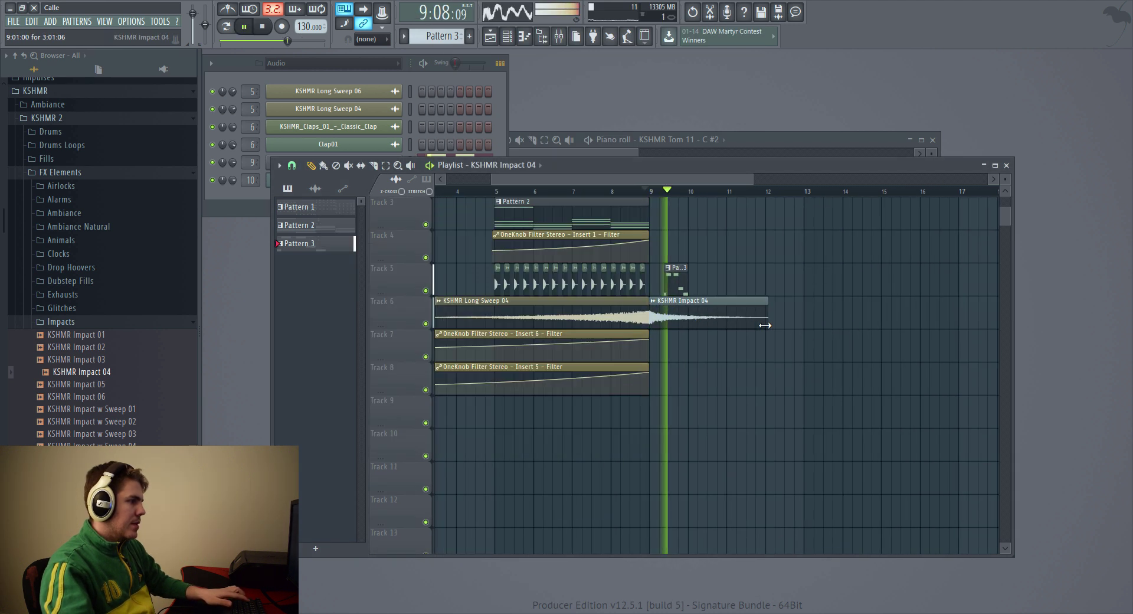
pyautogui.scroll(-4, 670, 324)
pyautogui.press('space')
# - Select the Pattern 3 and KSHMR Impact 04 clips and move them down two tracks to Tracks 7 and 8
pyautogui.scroll(2, 627, 354)
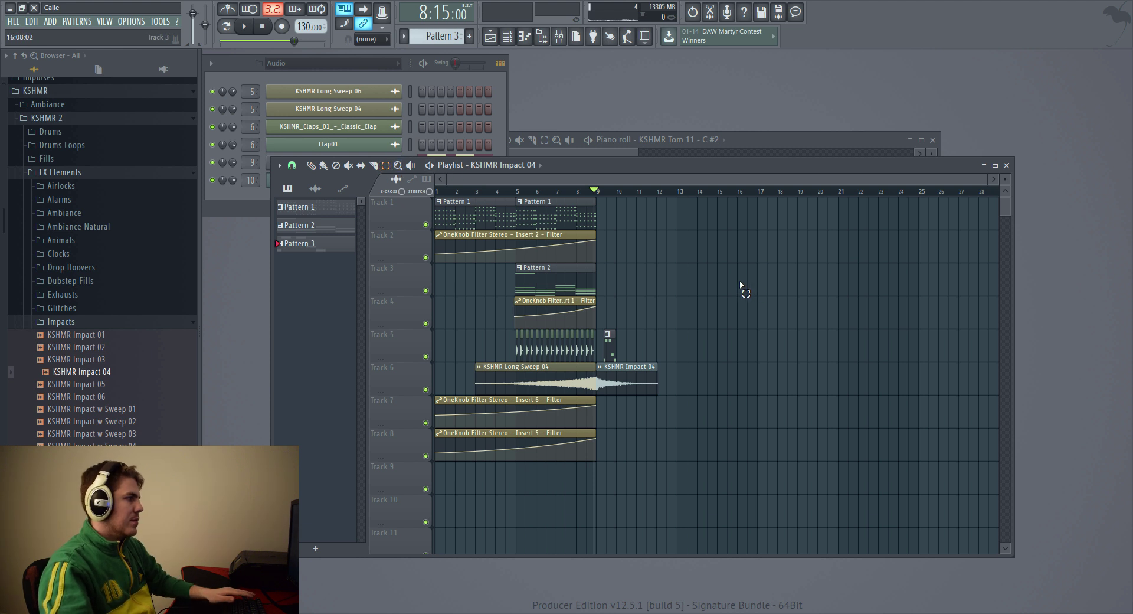
pyautogui.moveTo(736, 263); pyautogui.dragTo(612, 420)
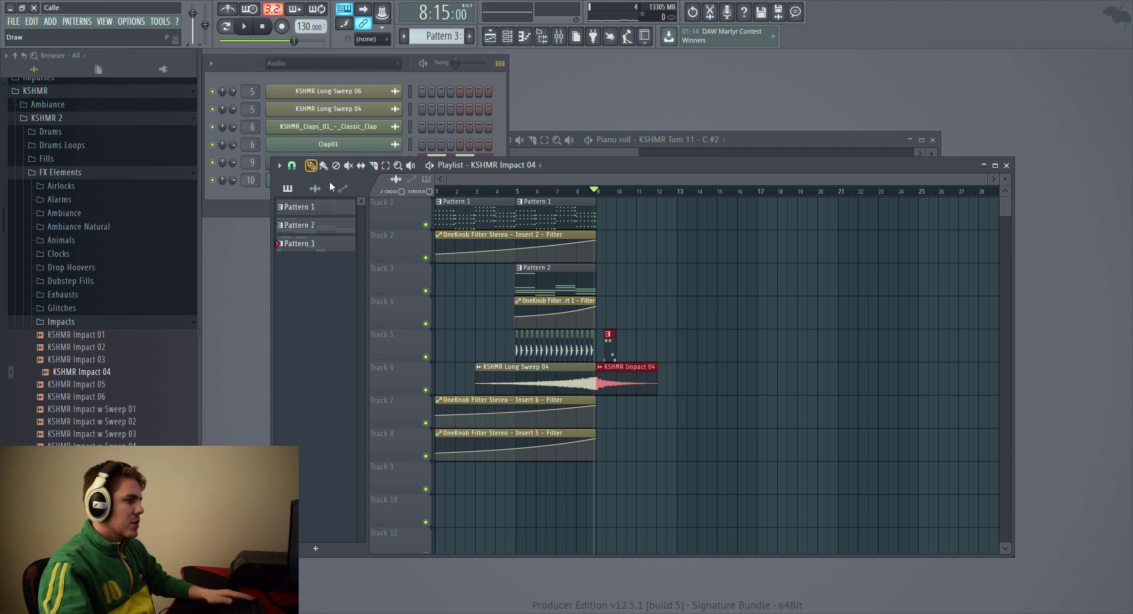
pyautogui.moveTo(611, 354); pyautogui.dragTo(613, 448)
pyautogui.scroll(3, 655, 393)
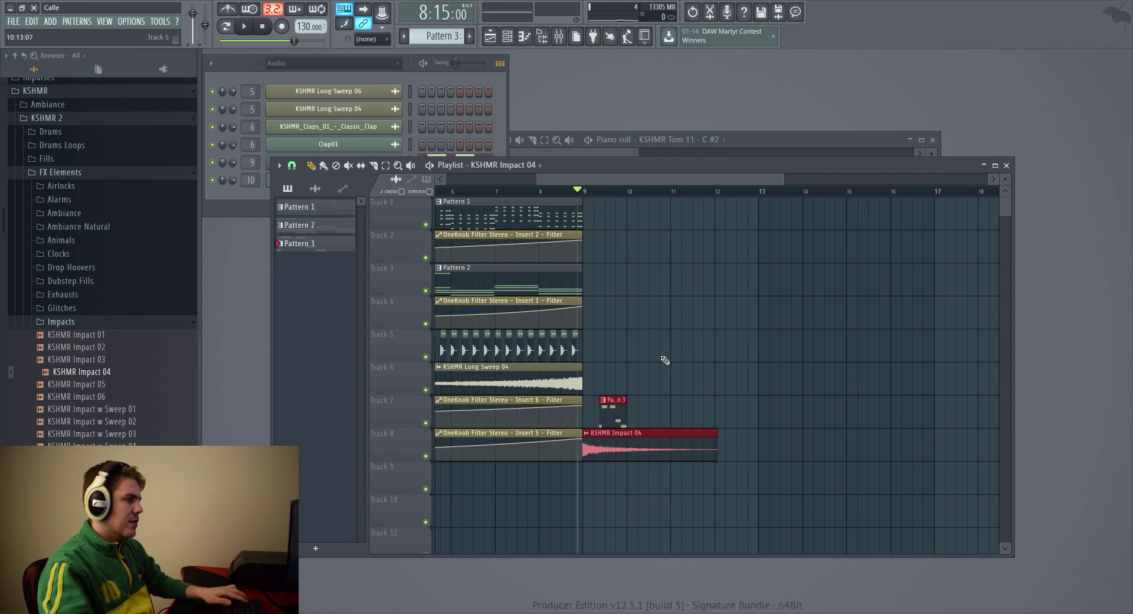
# - Place two Pattern 1 clips on Track 1, starting at bars 10 and 14
pyautogui.hscroll(-2, 665, 360)
pyautogui.click(577, 202)
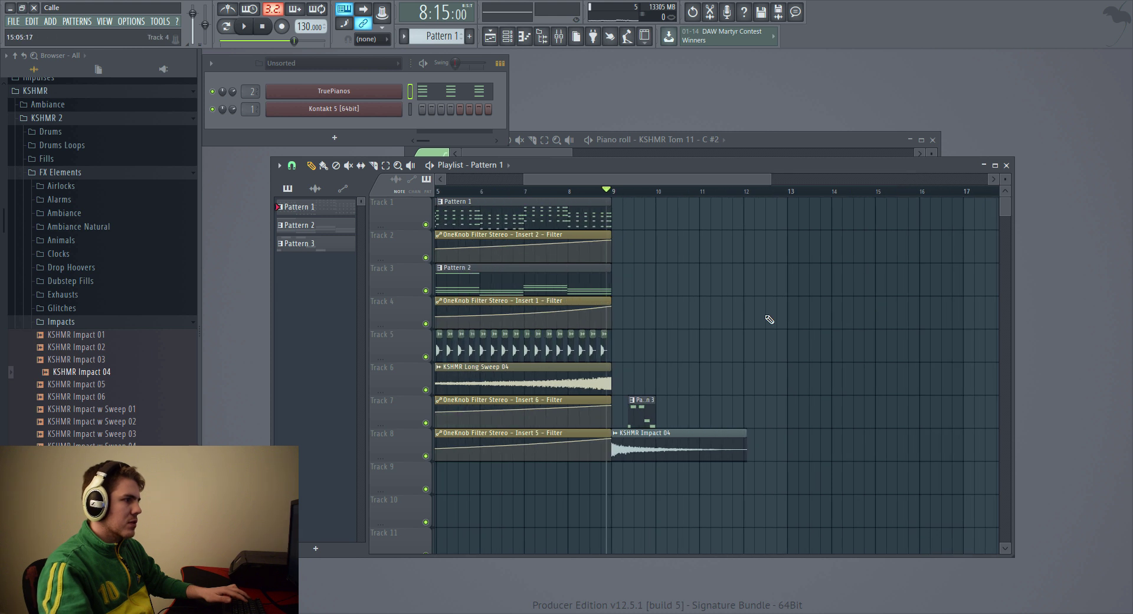
pyautogui.click(660, 216)
pyautogui.click(849, 220)
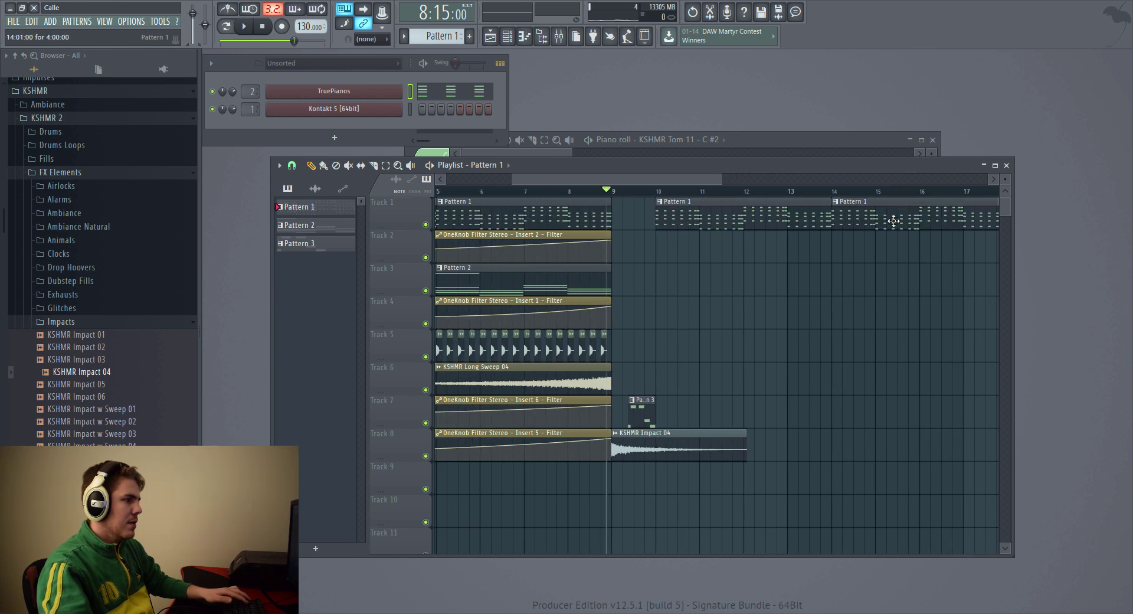
# - Place two Pattern 2 clips on Track 3, starting at bars 10 and 14
pyautogui.click(581, 278)
pyautogui.click(698, 273)
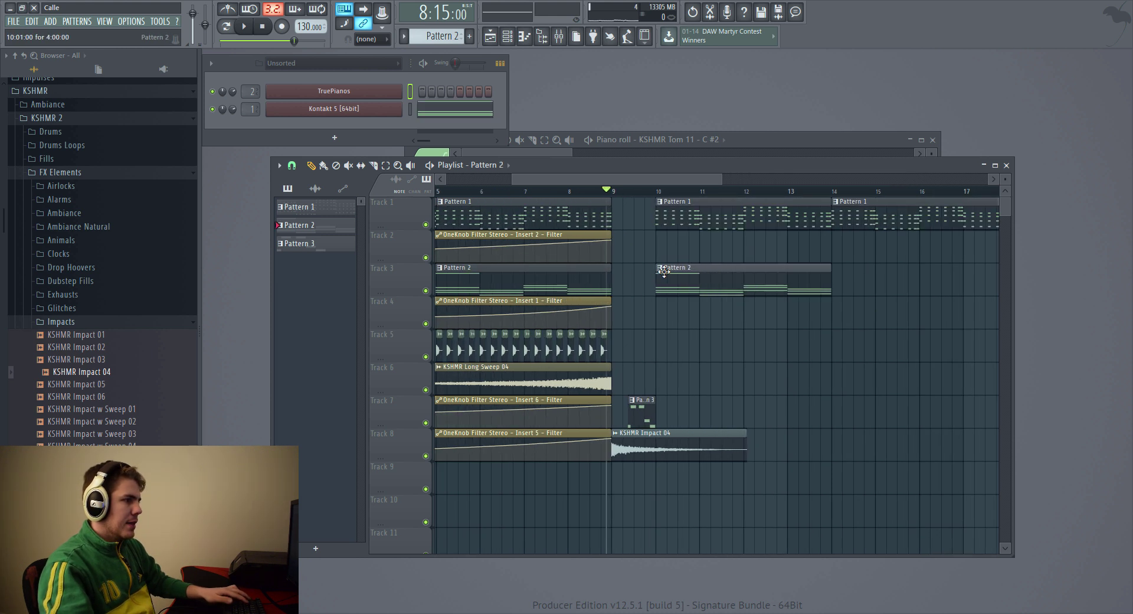
pyautogui.click(852, 274)
# - Turn off playlist snapping and nudge the Pattern 2 clip at bar 10 on Track 3 slightly earlier
pyautogui.scroll(5, 703, 321)
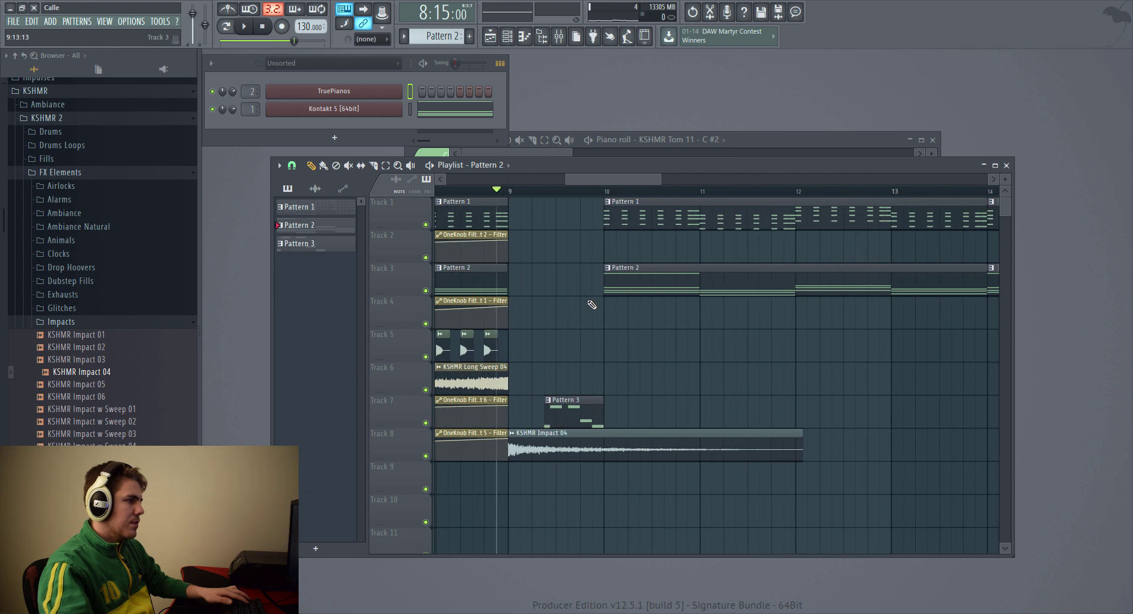
pyautogui.scroll(3, 635, 311)
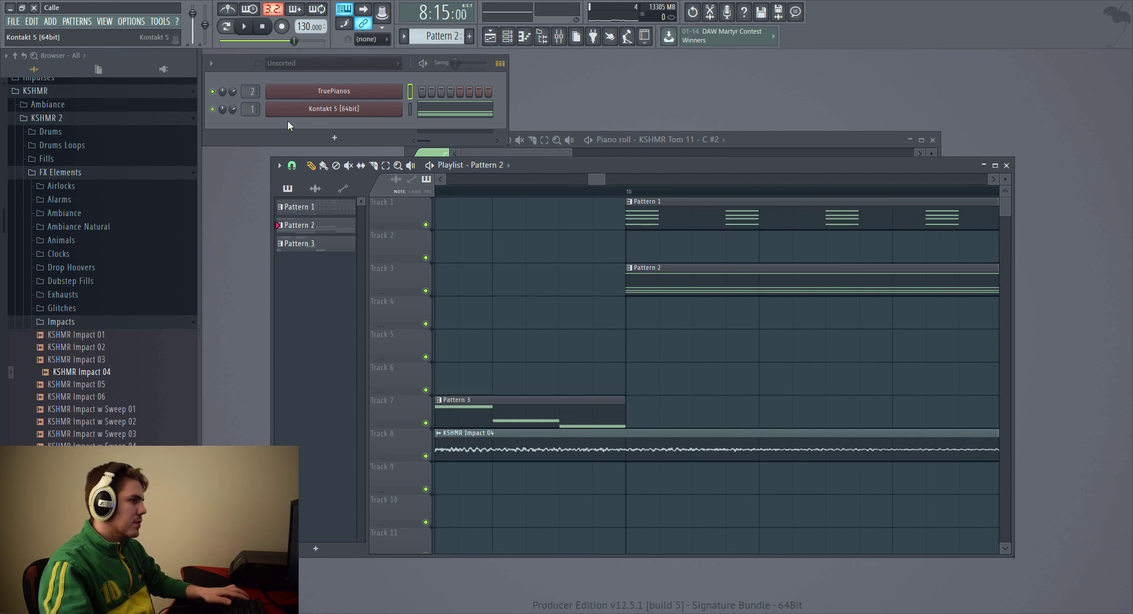
pyautogui.click(291, 165)
pyautogui.click(299, 213)
pyautogui.scroll(3, 645, 316)
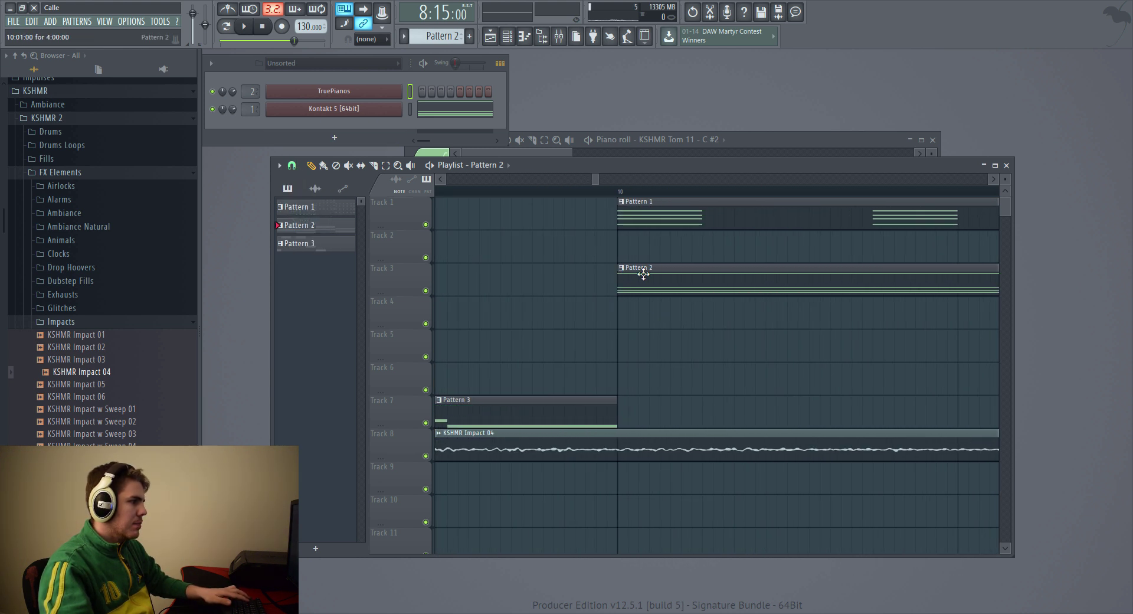
pyautogui.moveTo(642, 273); pyautogui.dragTo(635, 278)
pyautogui.scroll(-3, 797, 325)
pyautogui.moveTo(593, 178); pyautogui.dragTo(656, 184)
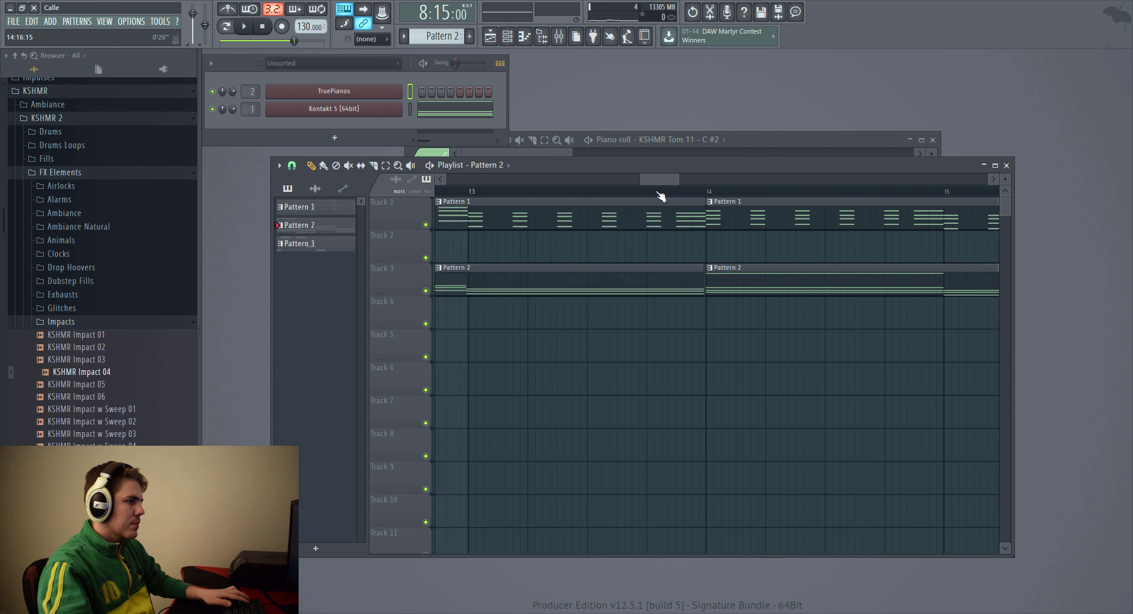
pyautogui.scroll(2, 749, 288)
pyautogui.scroll(-4, 806, 308)
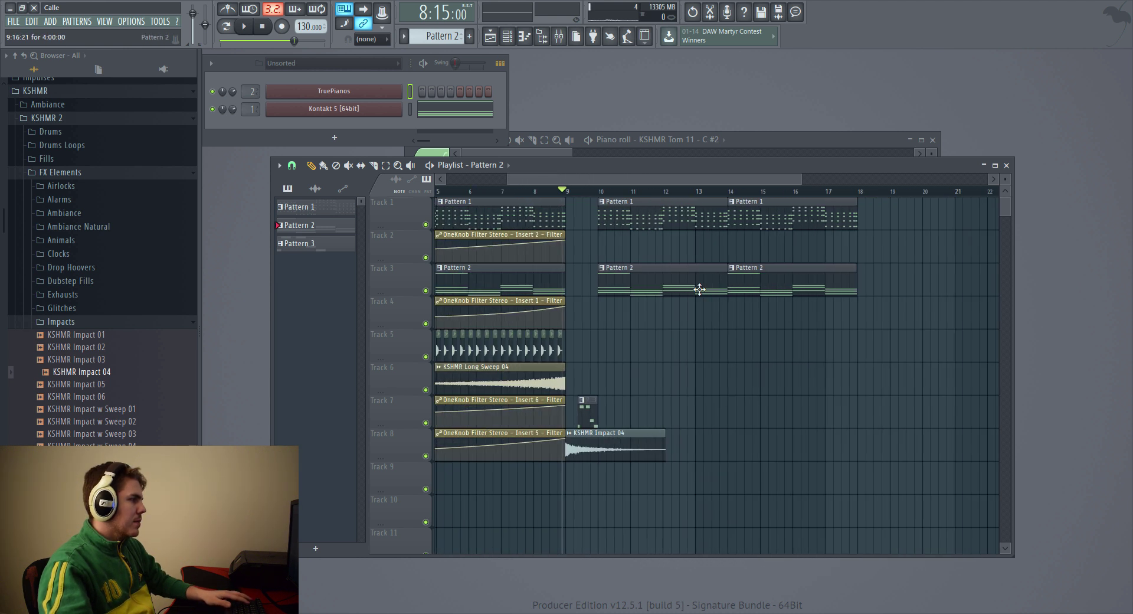
pyautogui.press('space')
pyautogui.press('space')
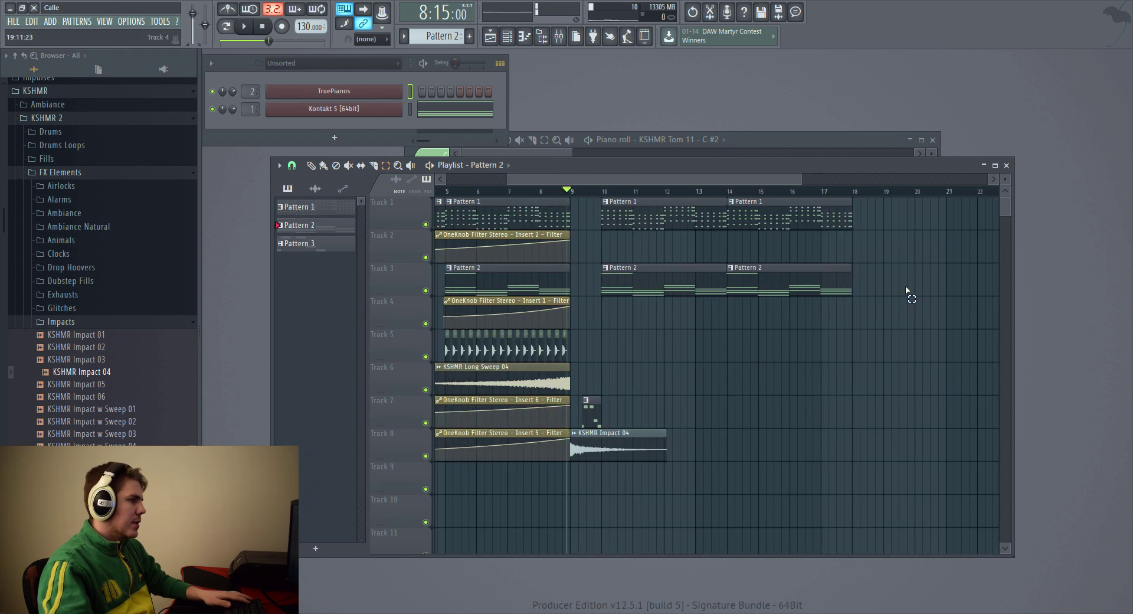
# - Move both Pattern 2 clips of the new section from Track 3 up to Track 2 and restore playlist snapping
pyautogui.moveTo(909, 328)
pyautogui.mouseDown()
pyautogui.moveTo(661, 264)
pyautogui.moveTo(643, 236)
pyautogui.mouseUp()
pyautogui.scroll(5, 626, 272)
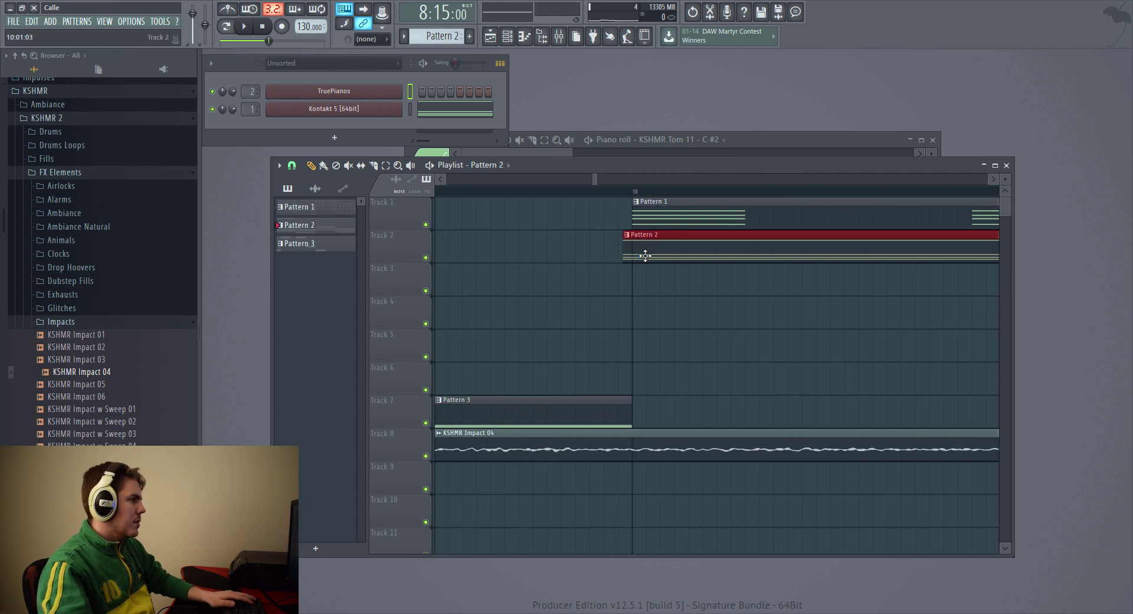
pyautogui.scroll(-5, 652, 309)
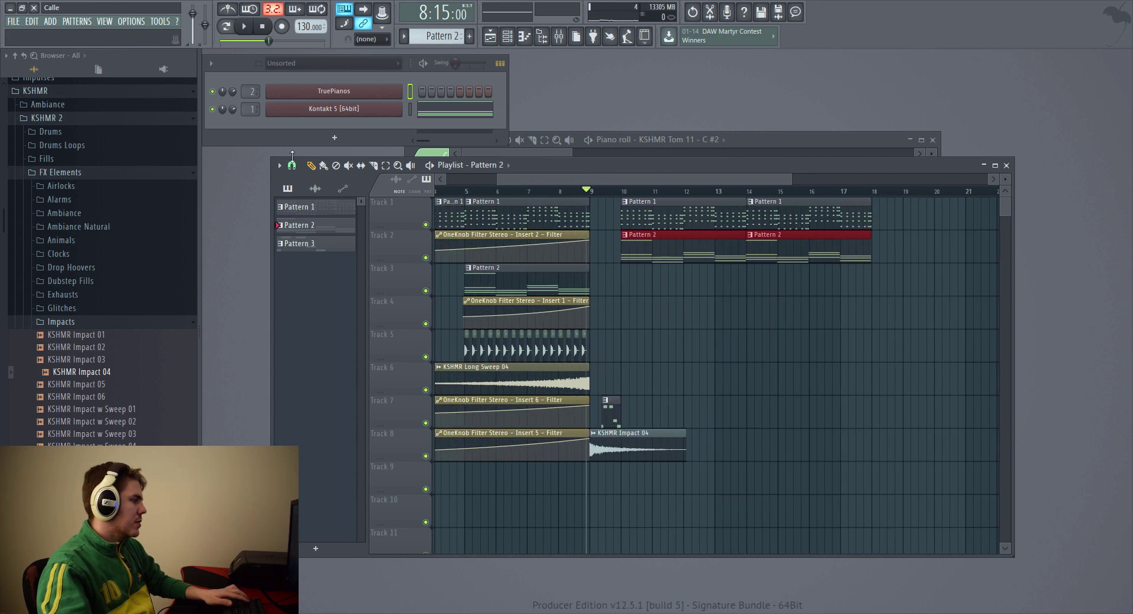
pyautogui.click(291, 166)
pyautogui.click(305, 206)
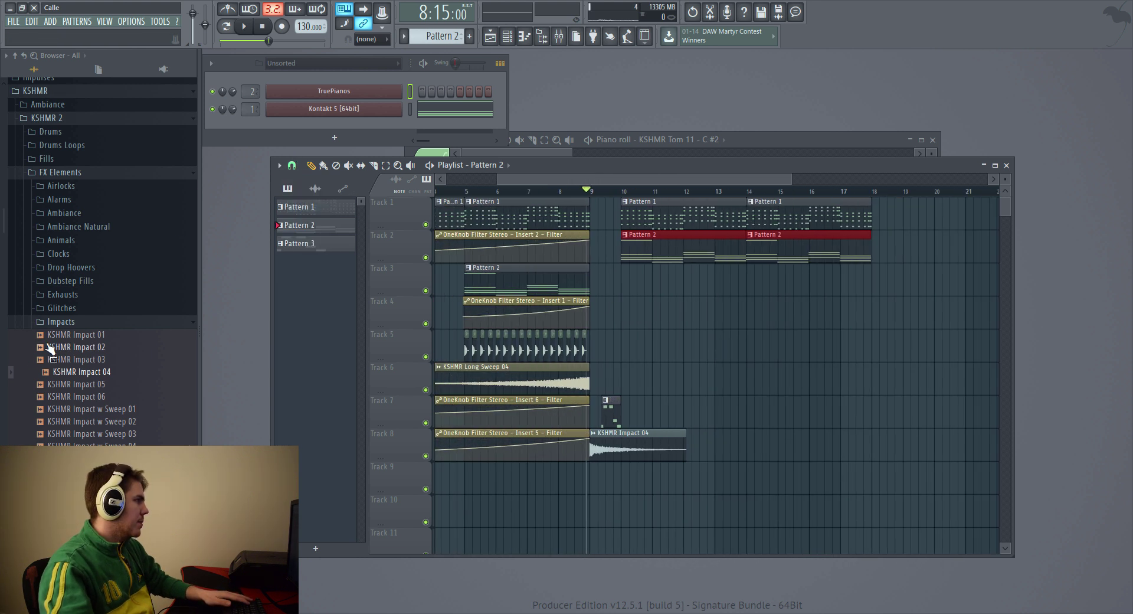
# - Close the Impacts and FX Elements folders and collapse the sample browser to its top-level folders
pyautogui.click(69, 322)
pyautogui.click(60, 172)
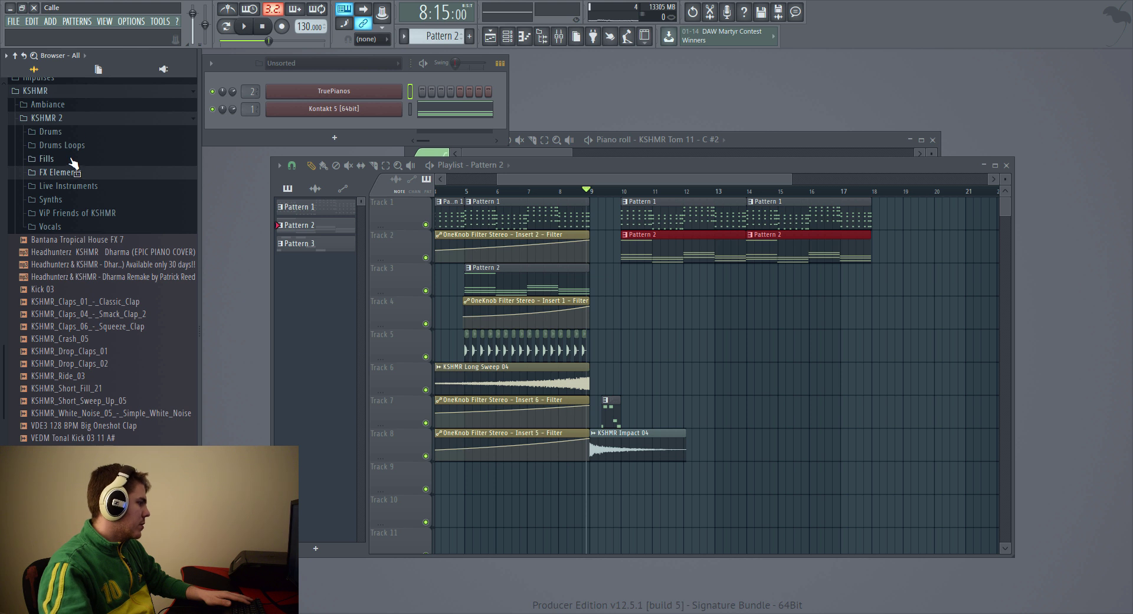
pyautogui.scroll(-5, 84, 169)
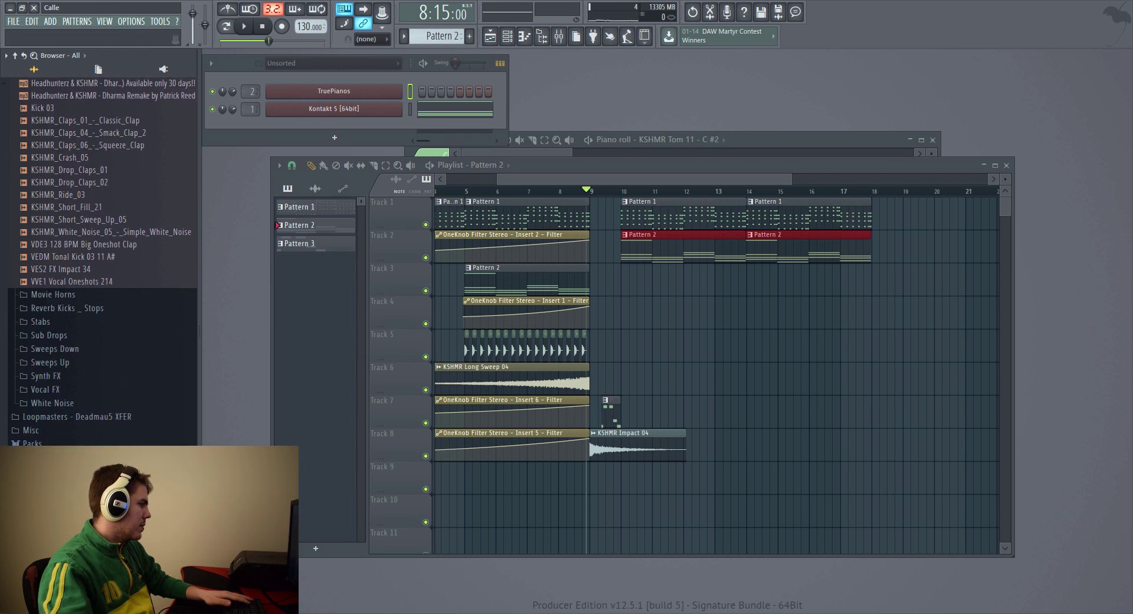
pyautogui.click(15, 55)
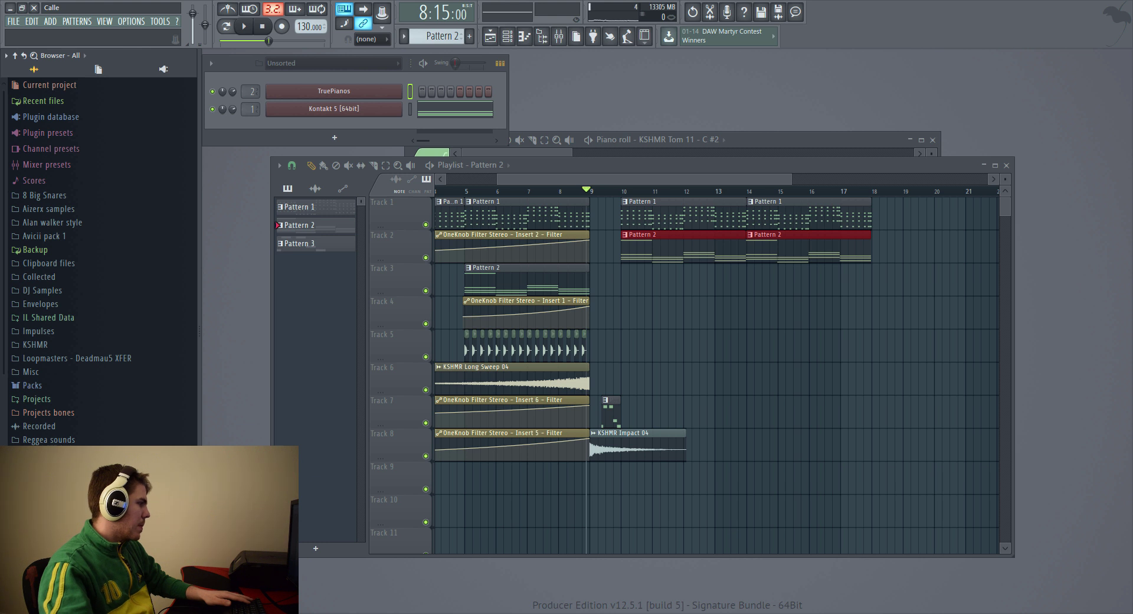
# - Preview the AV kick samples in the Kicks folder of Tropical house Sample Pack by Dwayne Lewis
pyautogui.scroll(-1, 100, 260)
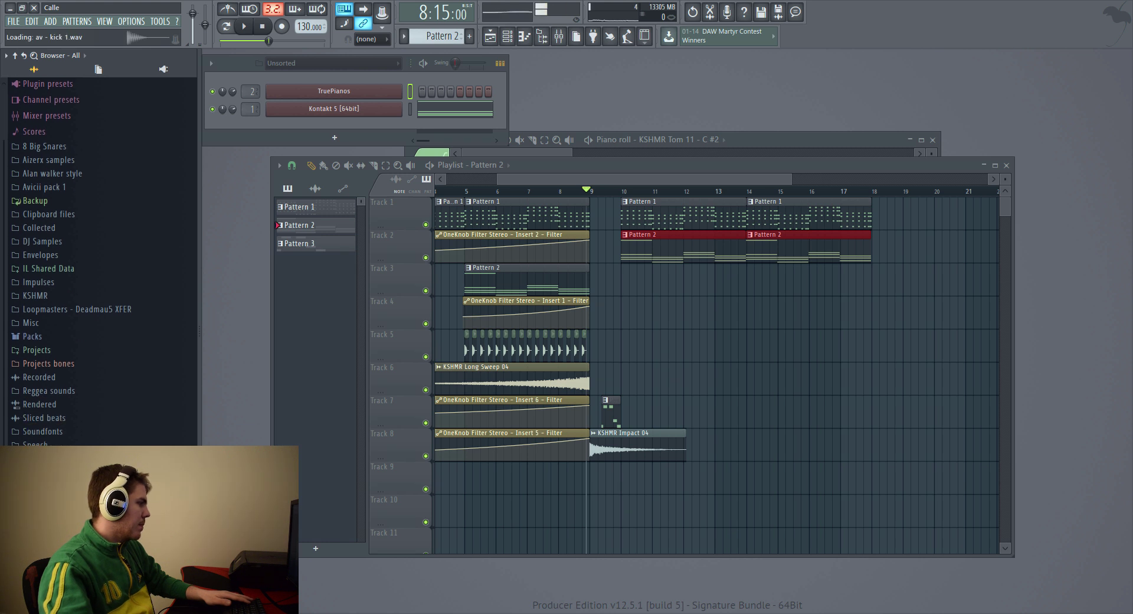
pyautogui.press('Down')
pyautogui.press('Down')
pyautogui.press('Down')
pyautogui.press('Down')
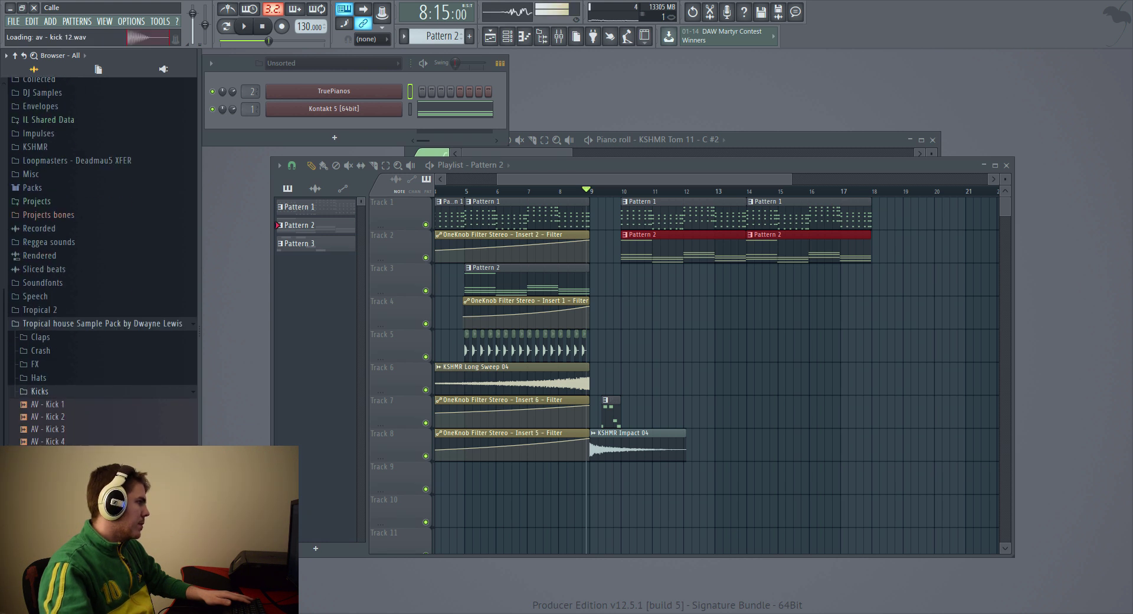
# - Open the Drums folder of Avicii pack 1 and place eight BASSDRUM hits, one per beat, on Track 3 across bars 10 and 11
pyautogui.scroll(5, 56, 319)
pyautogui.click(75, 236)
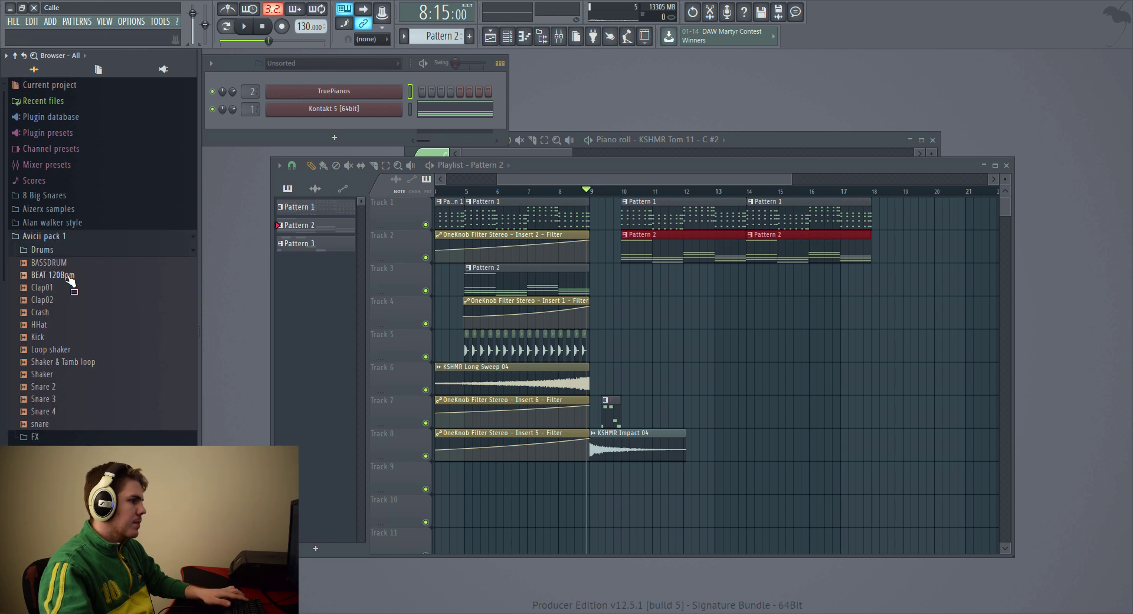
pyautogui.moveTo(462, 285); pyautogui.dragTo(649, 287)
# - Select the eight BASSDRUM clips on Track 3 and duplicate them to fill bars 10 through 17
pyautogui.scroll(5, 670, 283)
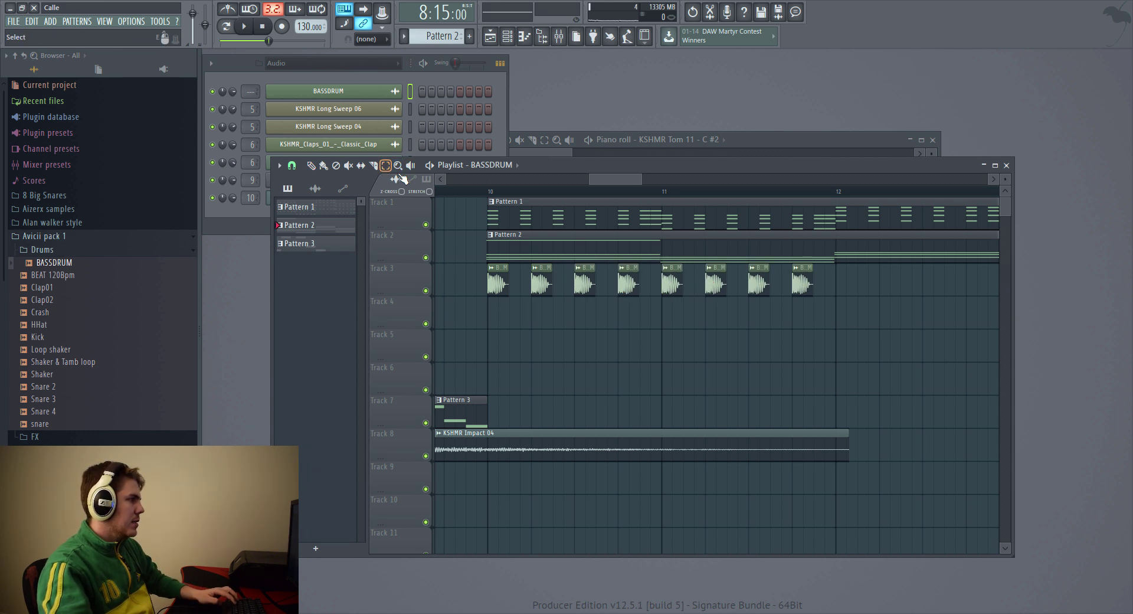
pyautogui.moveTo(838, 328); pyautogui.dragTo(489, 268)
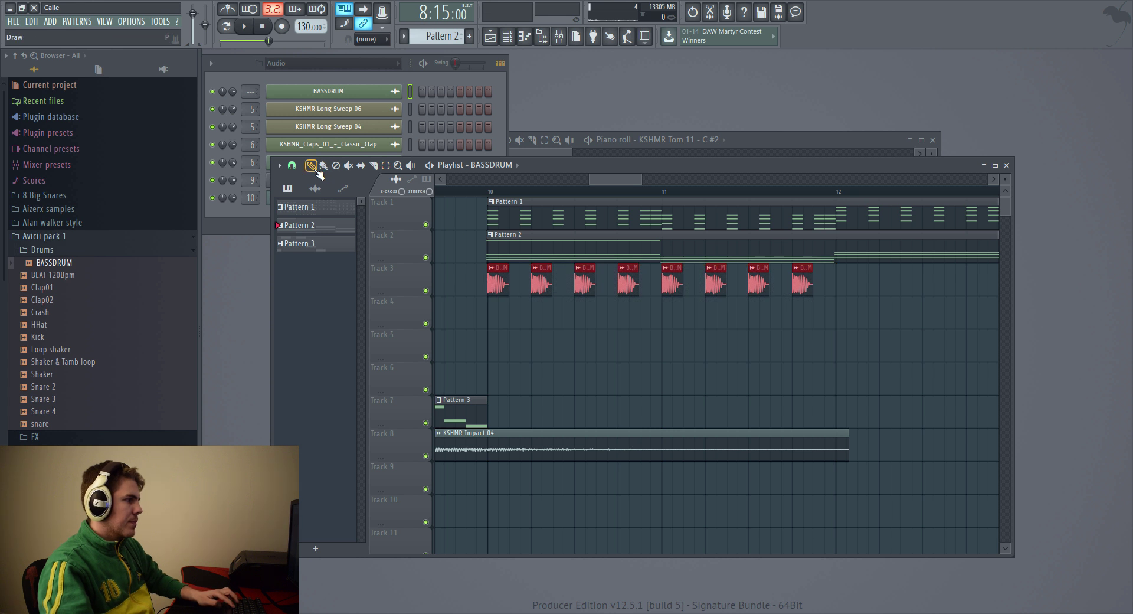
pyautogui.scroll(-4, 679, 183)
pyautogui.hscroll(5, 659, 183)
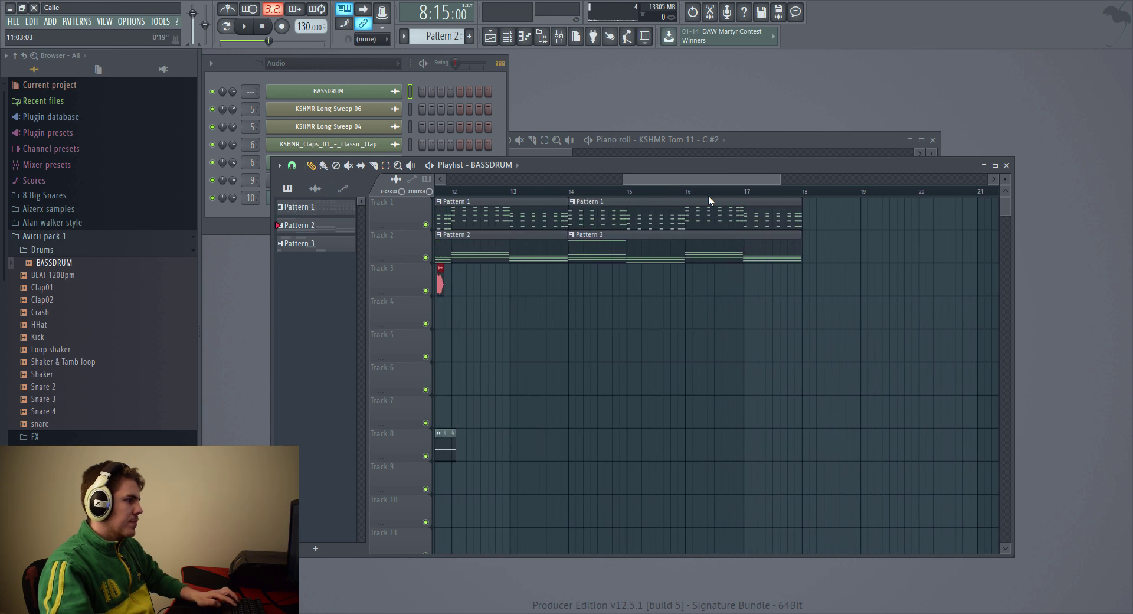
pyautogui.hotkey('ctrl', 'b')
pyautogui.hotkey('ctrl', 'b')
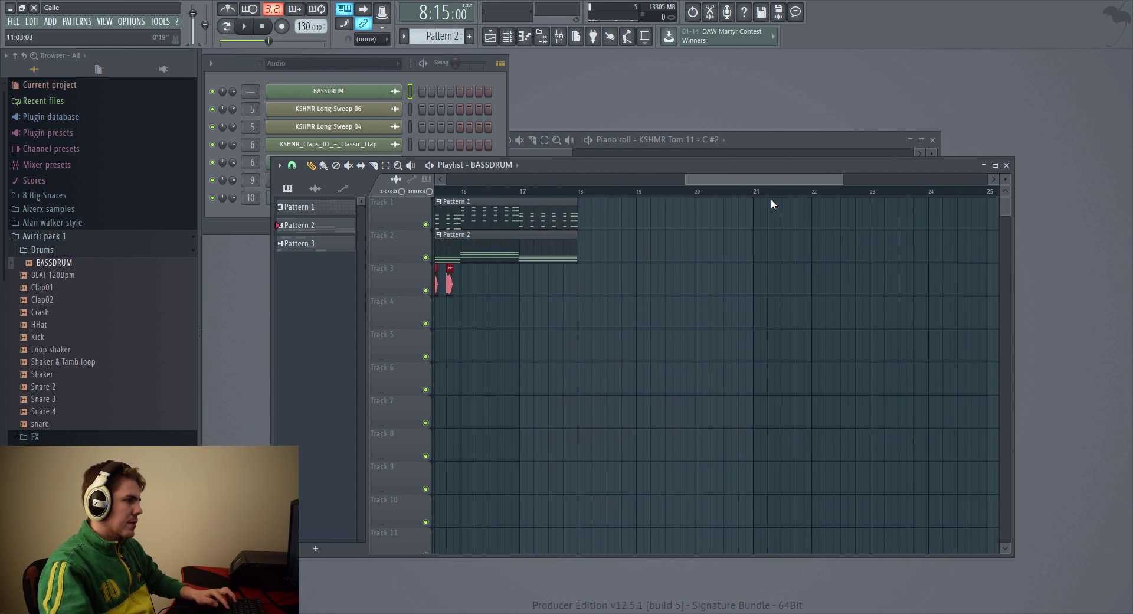
# - Play the arrangement through the bar 9 transition into the new section with the bass drum and stop playback
pyautogui.scroll(-2, 654, 196)
pyautogui.hscroll(-6, 653, 196)
pyautogui.press('space')
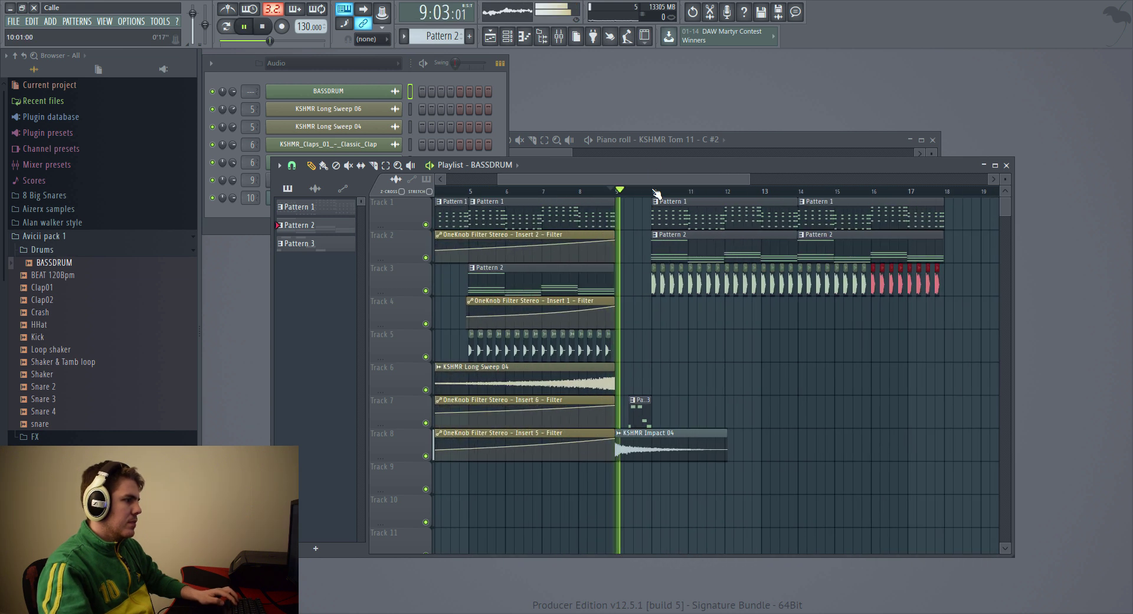
pyautogui.scroll(2, 655, 193)
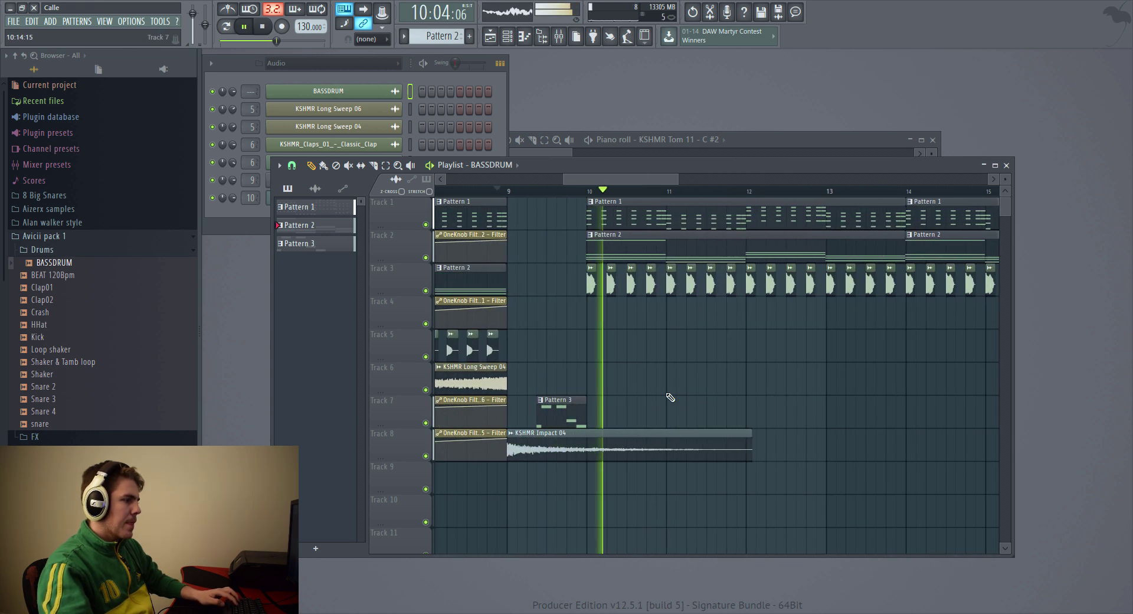
pyautogui.scroll(-4, 673, 396)
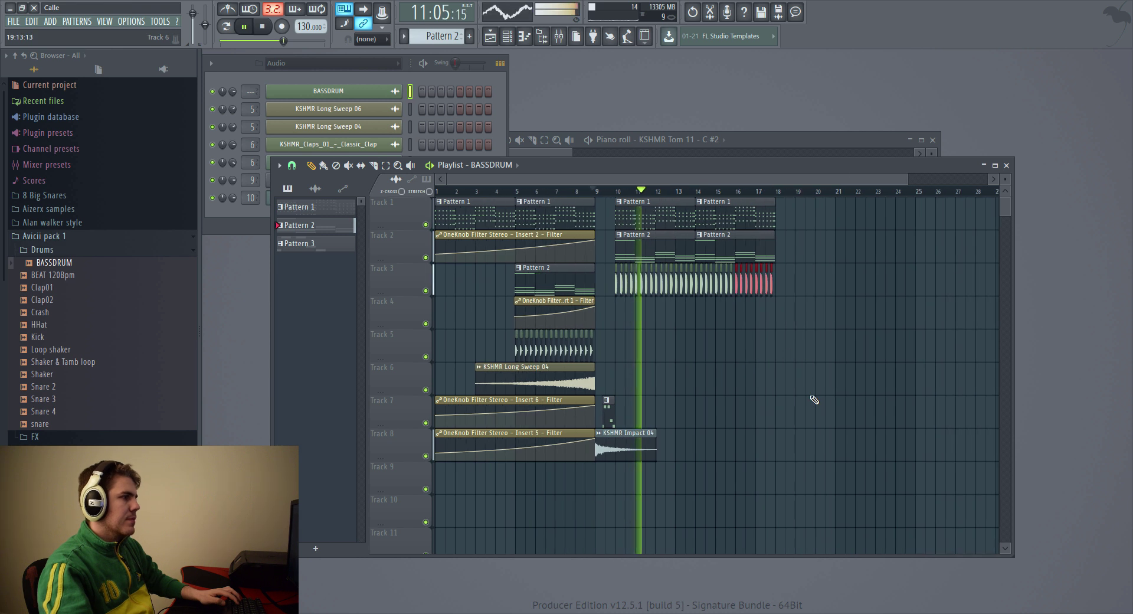
pyautogui.scroll(3, 814, 400)
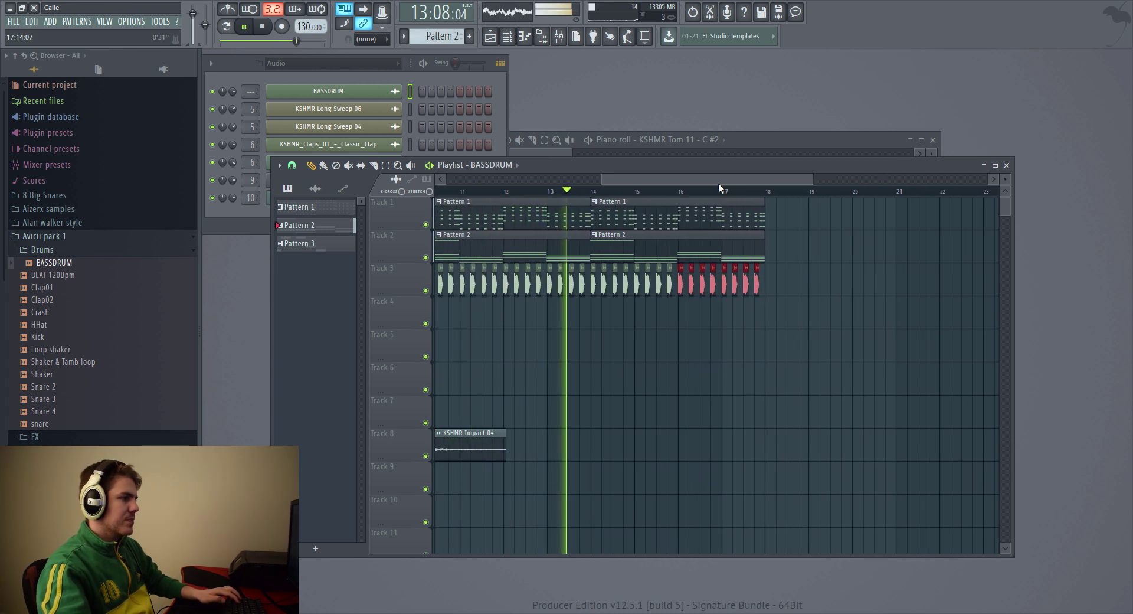
pyautogui.scroll(-2, 686, 178)
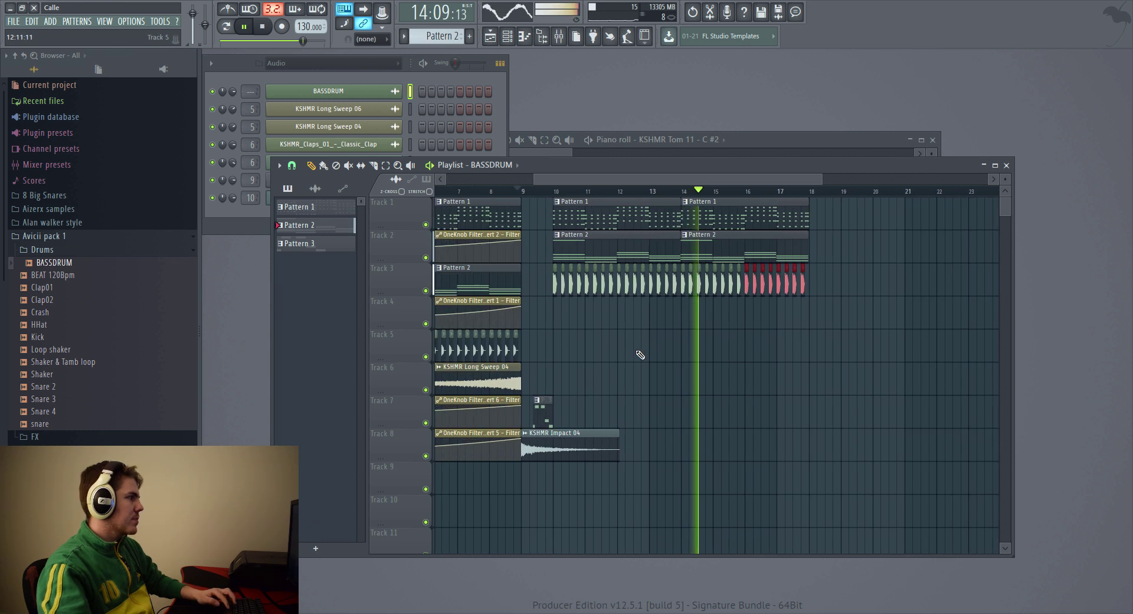
pyautogui.click(263, 27)
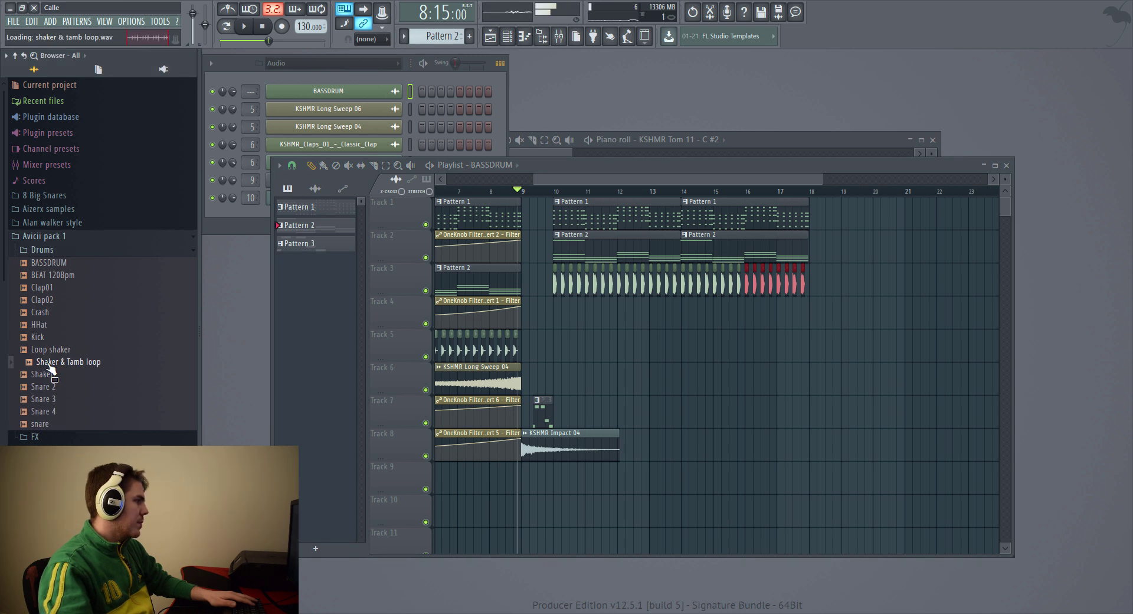
# - Place eight HHat hits on the off-beats of bars 10 and 11 on Track 4
pyautogui.click(55, 325)
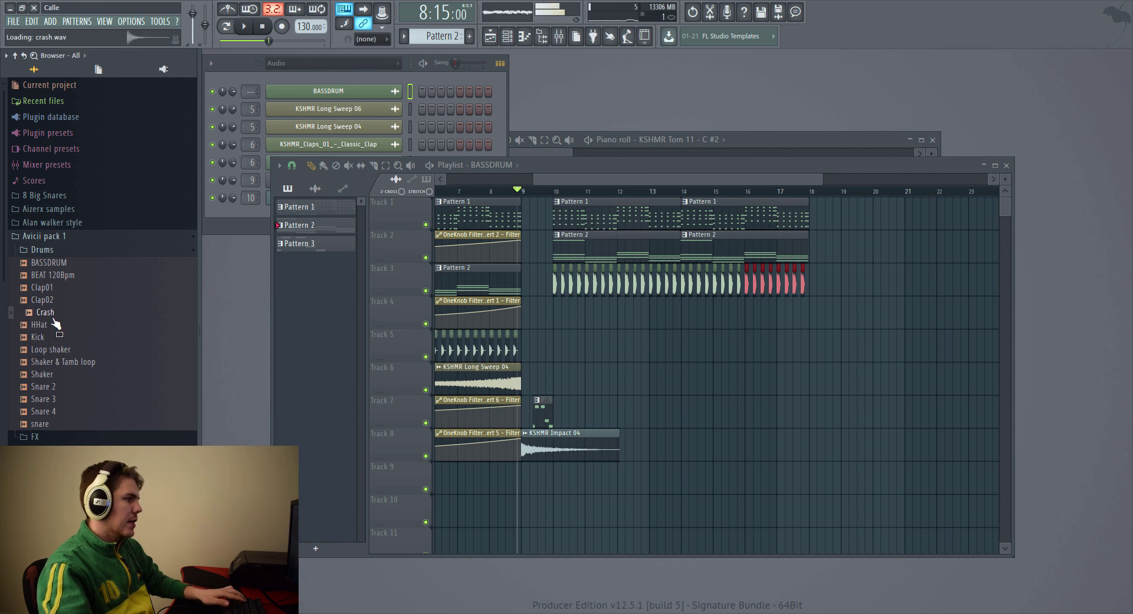
pyautogui.moveTo(597, 329); pyautogui.dragTo(550, 316)
pyautogui.scroll(3, 575, 327)
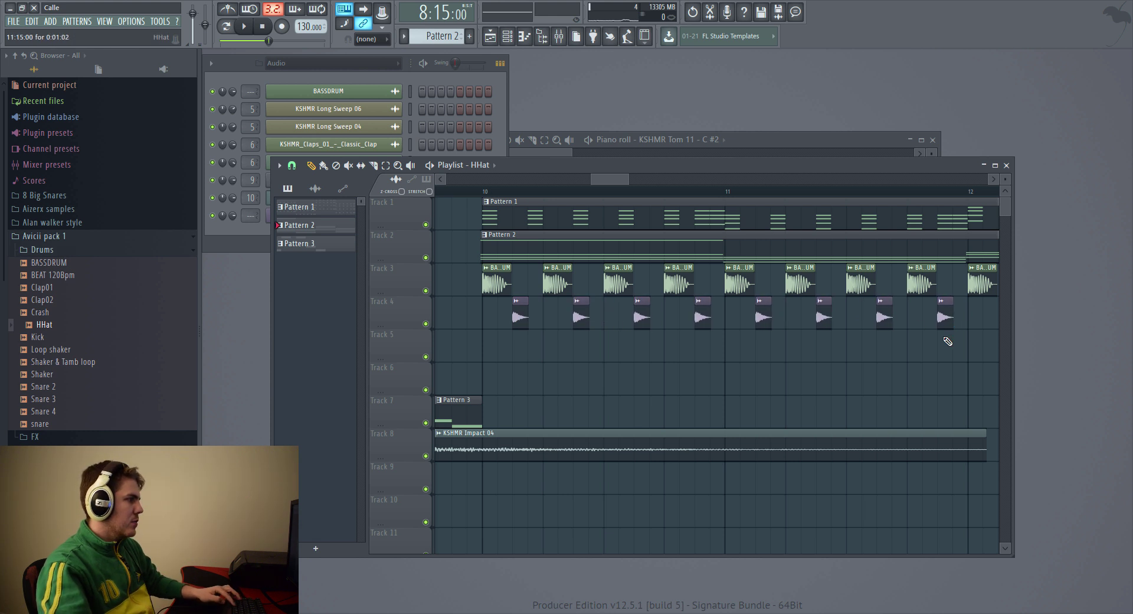
pyautogui.scroll(-3, 947, 341)
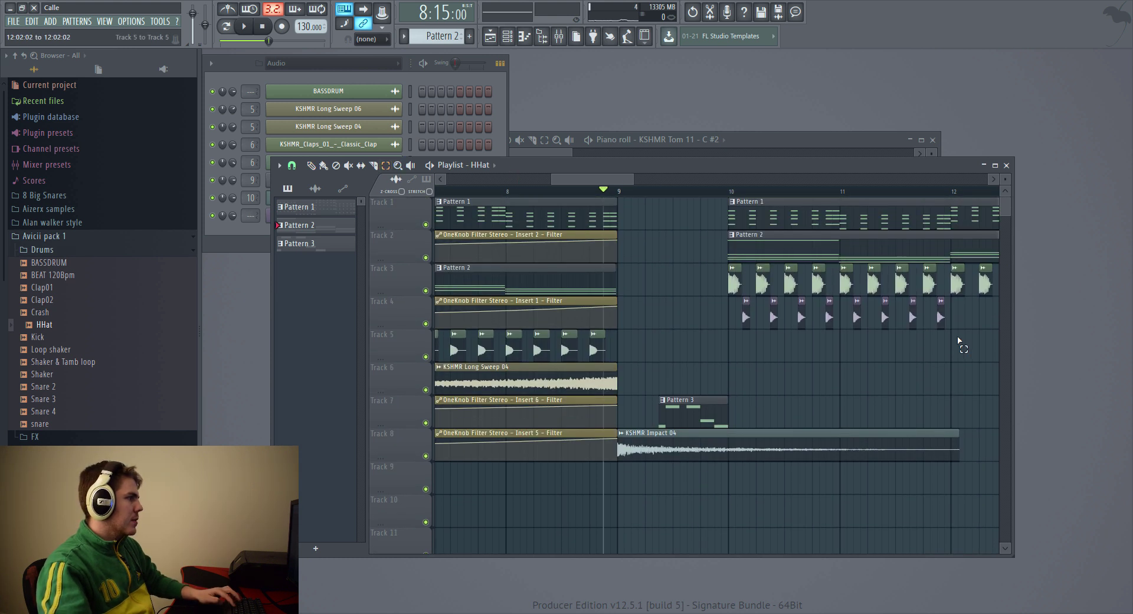
# - Select the eight HHat clips on Track 4 and duplicate them to fill bars 10 through 17
pyautogui.moveTo(959, 361); pyautogui.dragTo(680, 295)
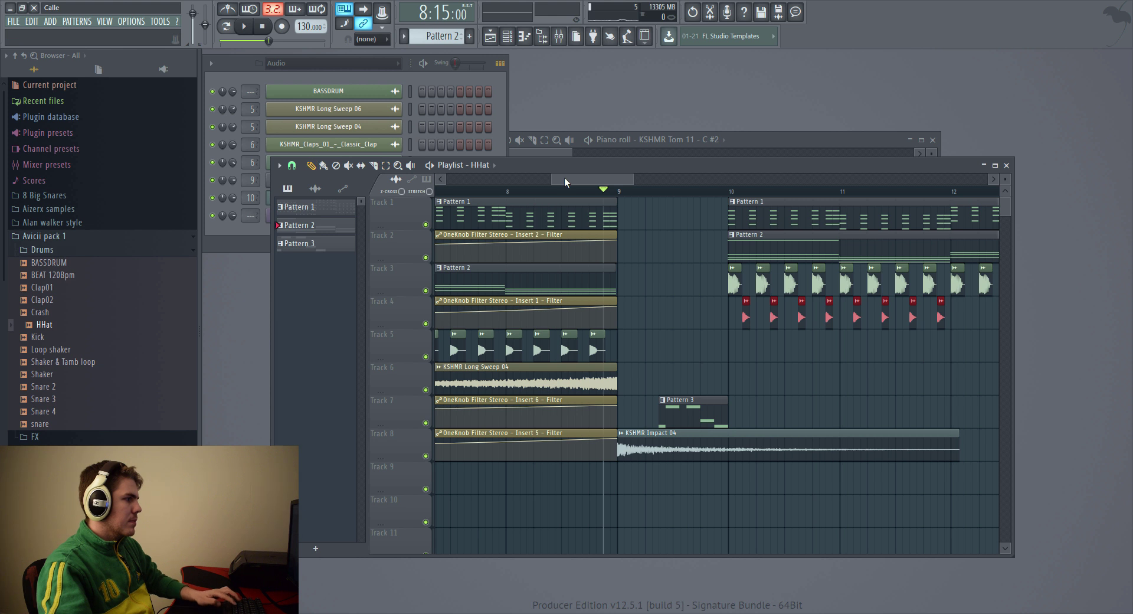
pyautogui.moveTo(564, 178); pyautogui.dragTo(663, 204)
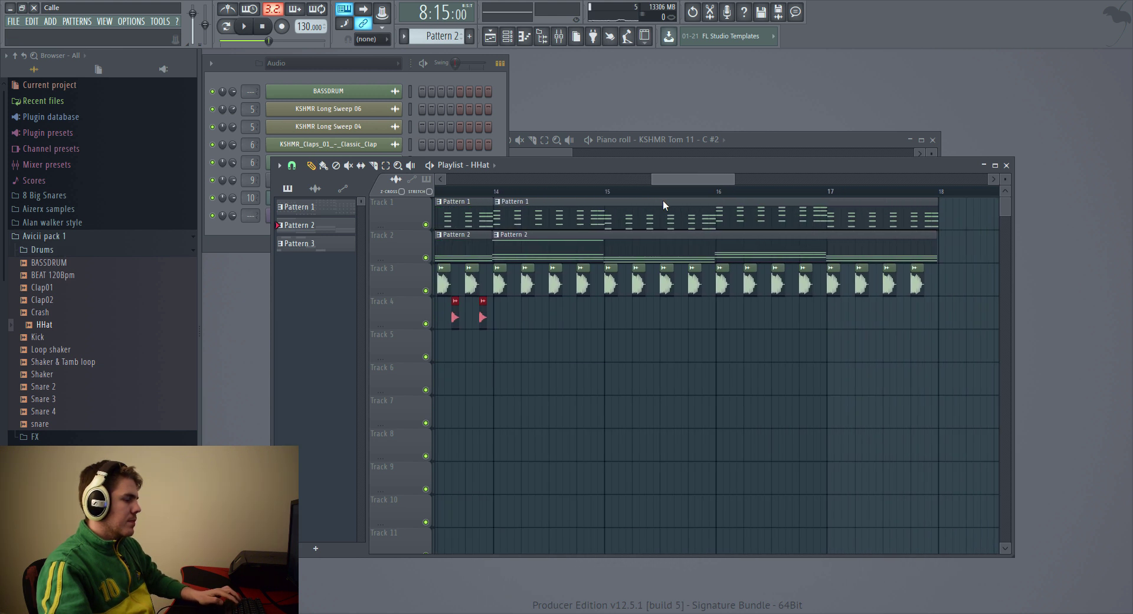
pyautogui.hotkey('ctrl', 'b')
pyautogui.hotkey('ctrl', 'b')
pyautogui.scroll(-4, 625, 396)
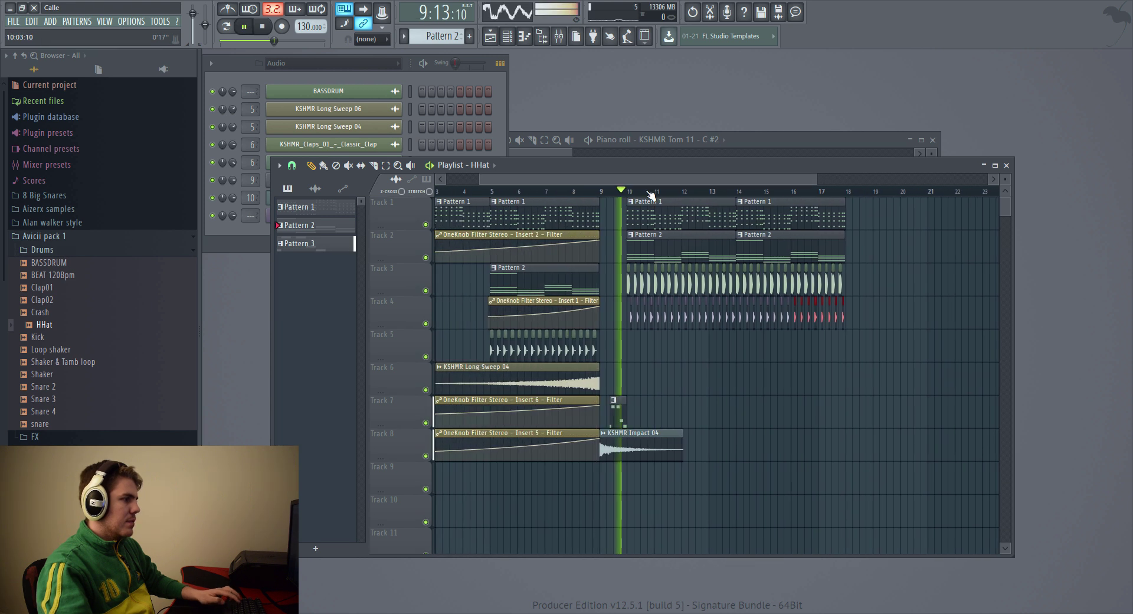
# - Open the HHat channel's sampler settings, route it to mixer track 11 and show that insert in the mixer
pyautogui.scroll(5, 613, 377)
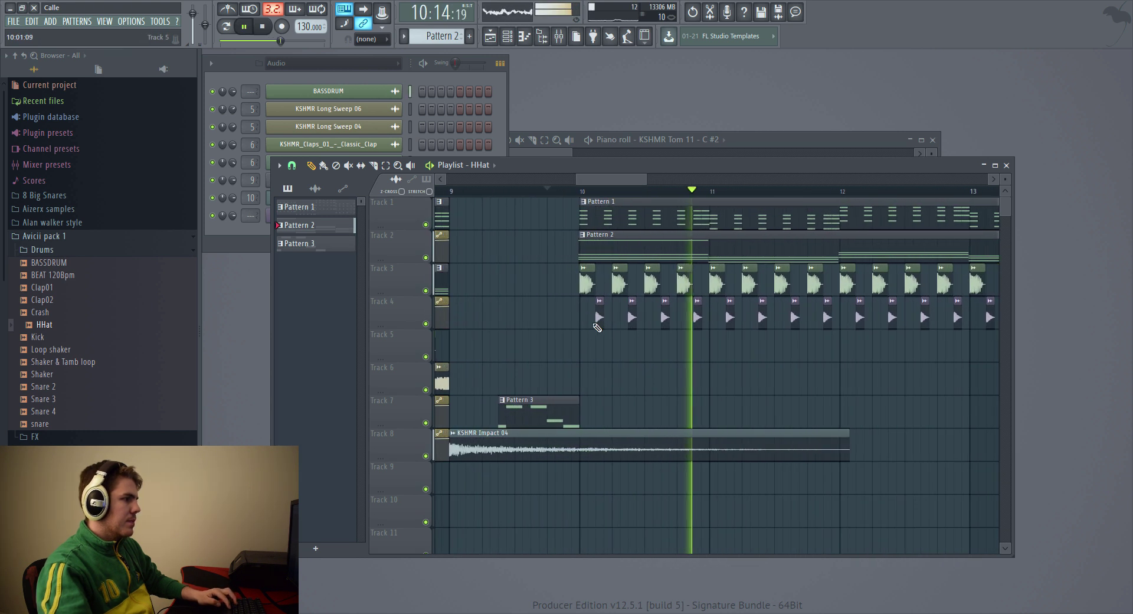
pyautogui.doubleClick(597, 319)
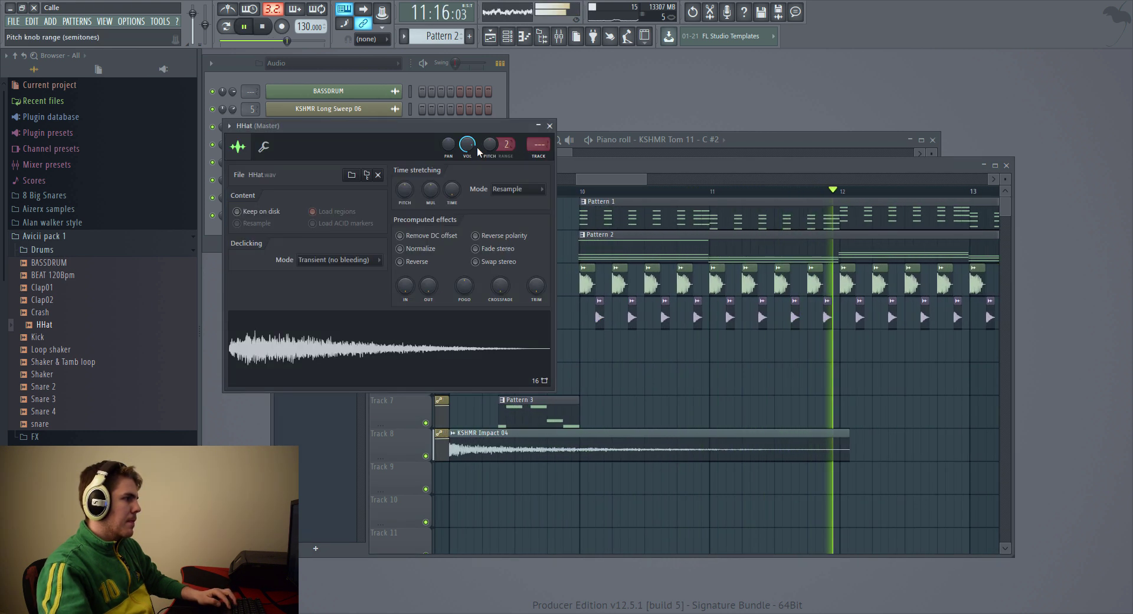
pyautogui.hotkey('ctrl', 'l')
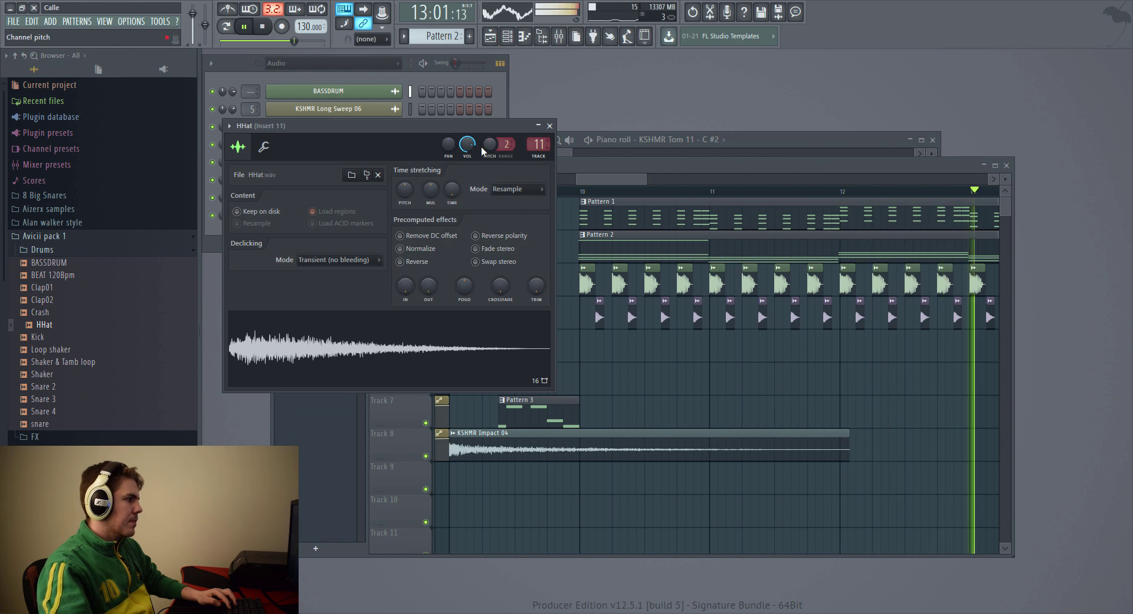
pyautogui.doubleClick(534, 145)
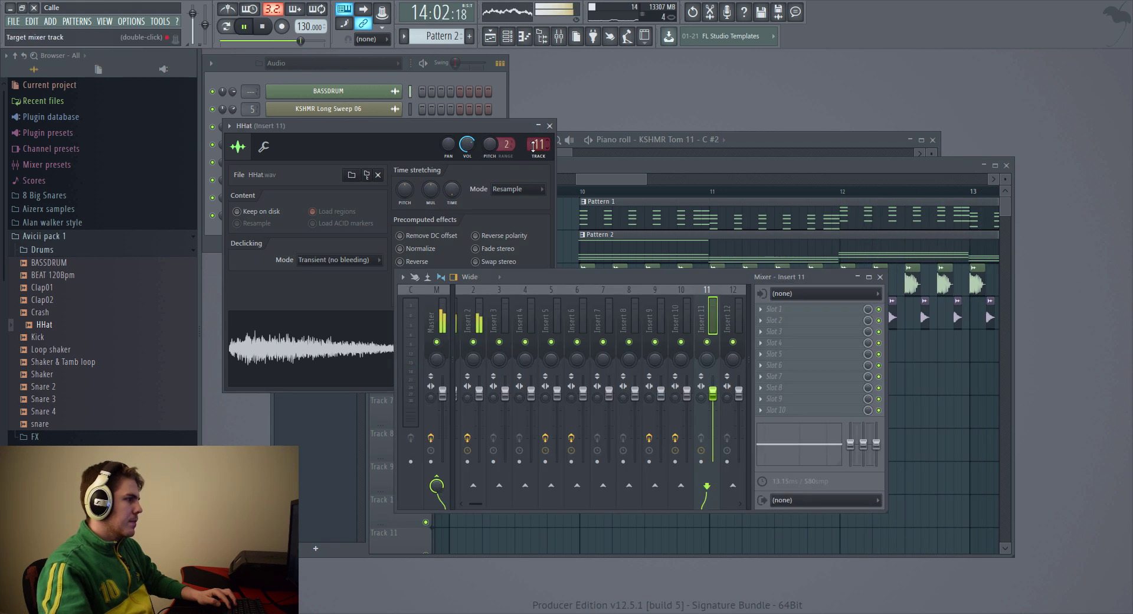
# - Load Fruity Reeverb 2 in the first slot of Insert 11, adjust it, and audition the hi-hats from the bar 9 transition
pyautogui.click(776, 314)
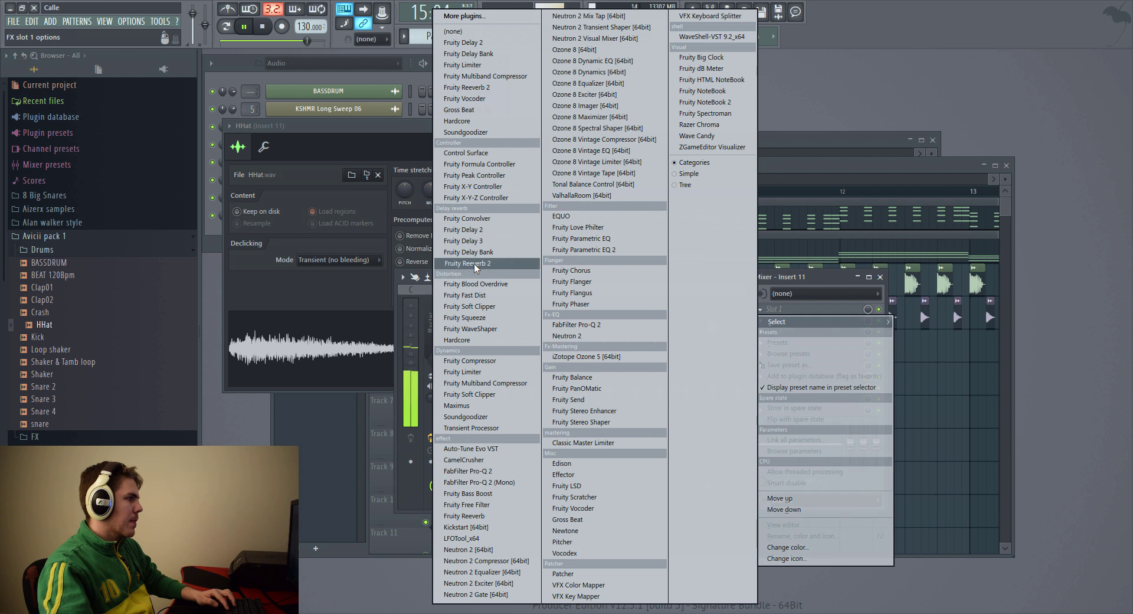
pyautogui.click(472, 264)
pyautogui.moveTo(301, 198); pyautogui.dragTo(301, 183)
pyautogui.click(488, 110)
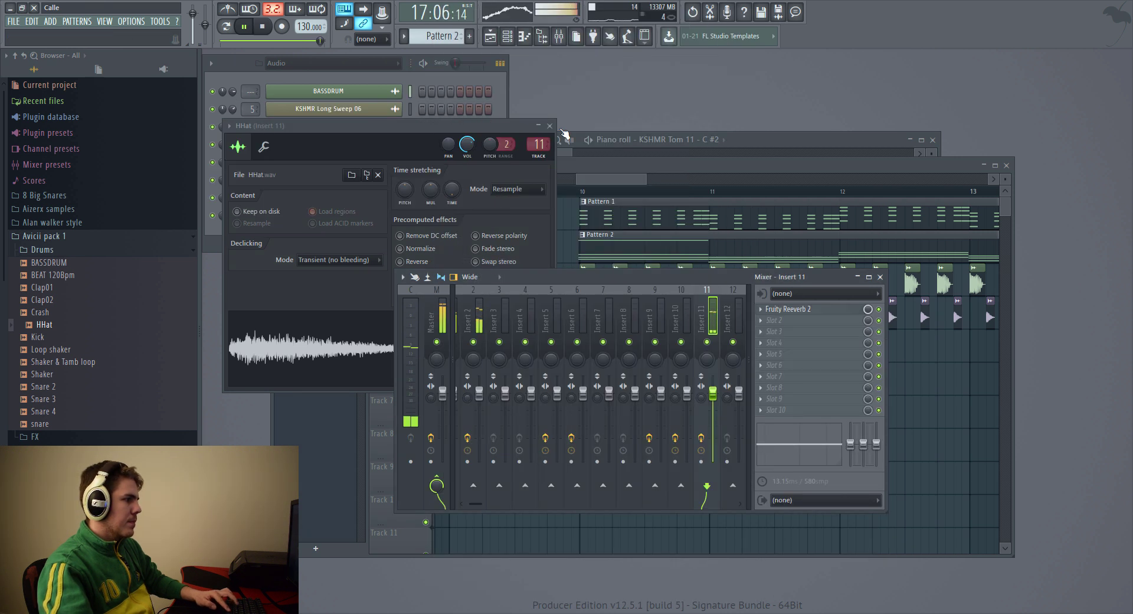
pyautogui.click(549, 126)
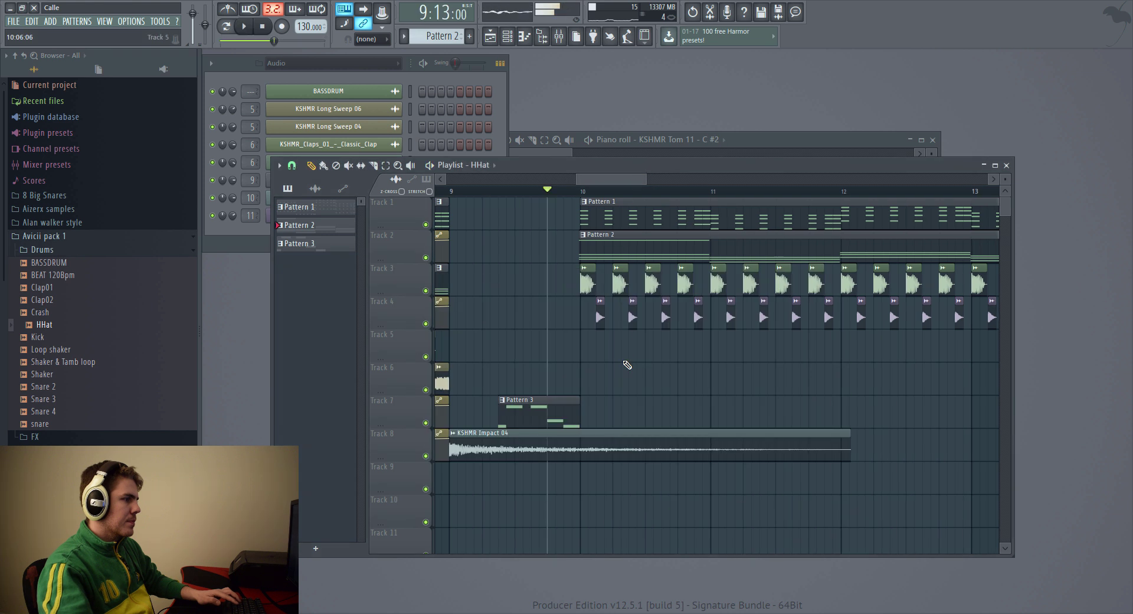
pyautogui.scroll(-3, 624, 364)
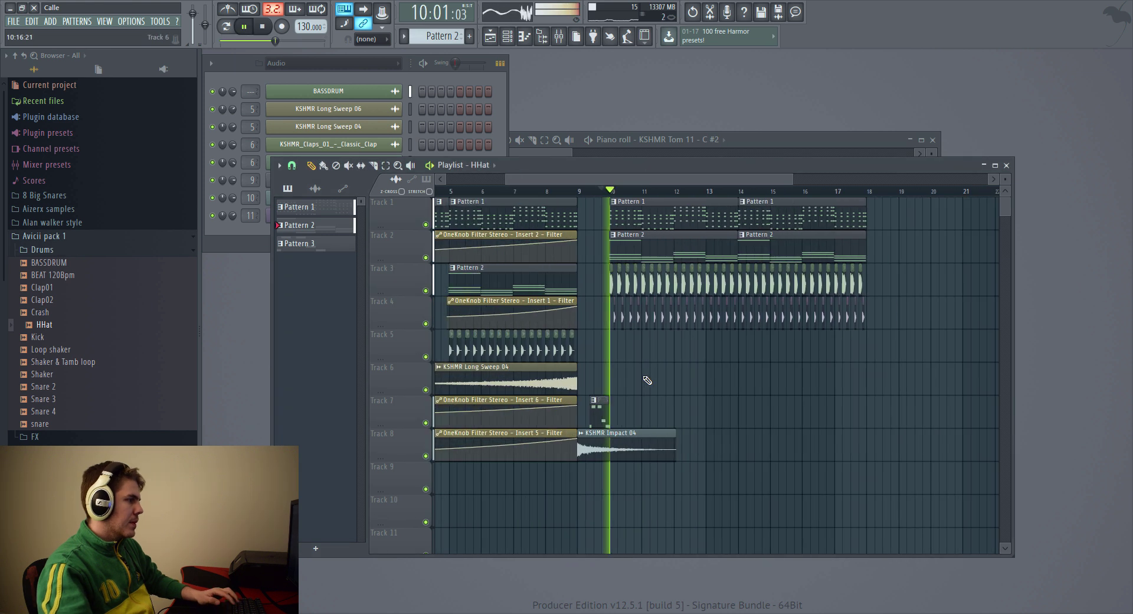
pyautogui.press('space')
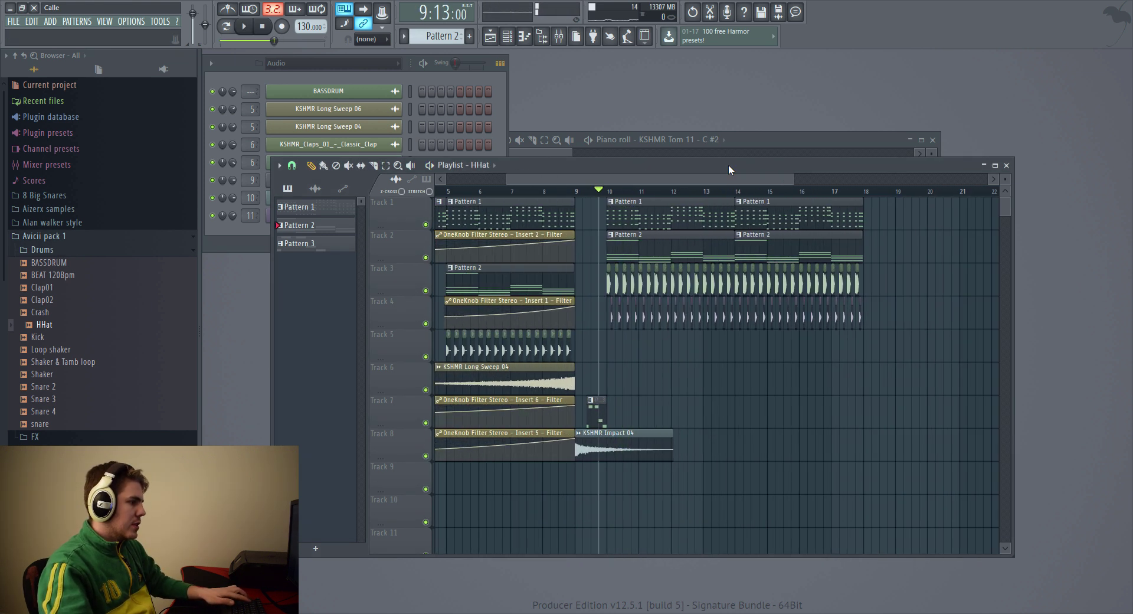
pyautogui.hscroll(-3, 673, 397)
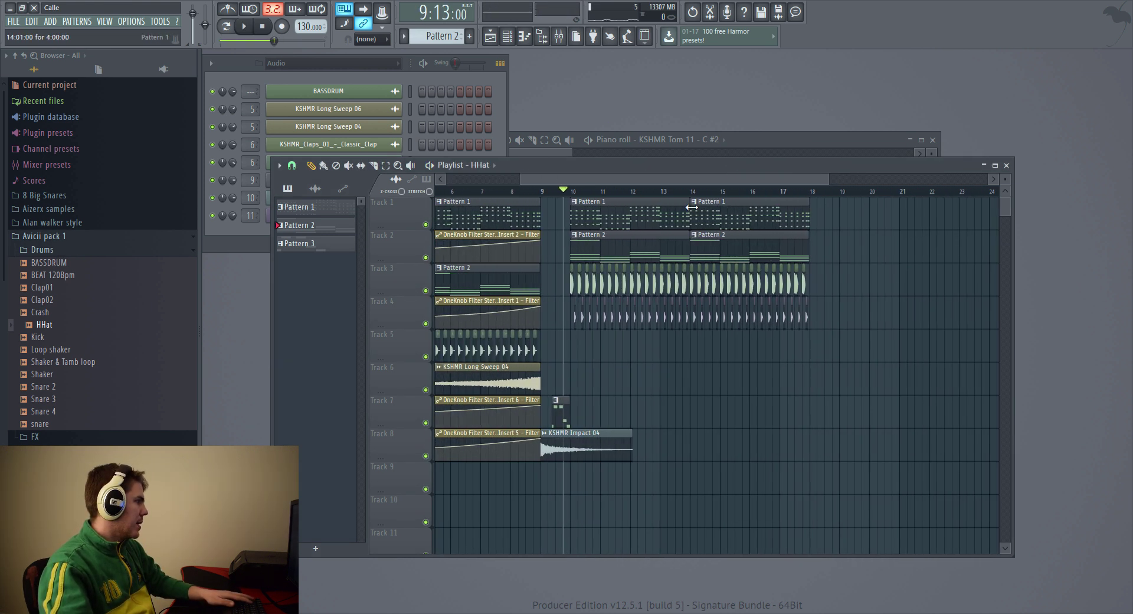
pyautogui.click(47, 236)
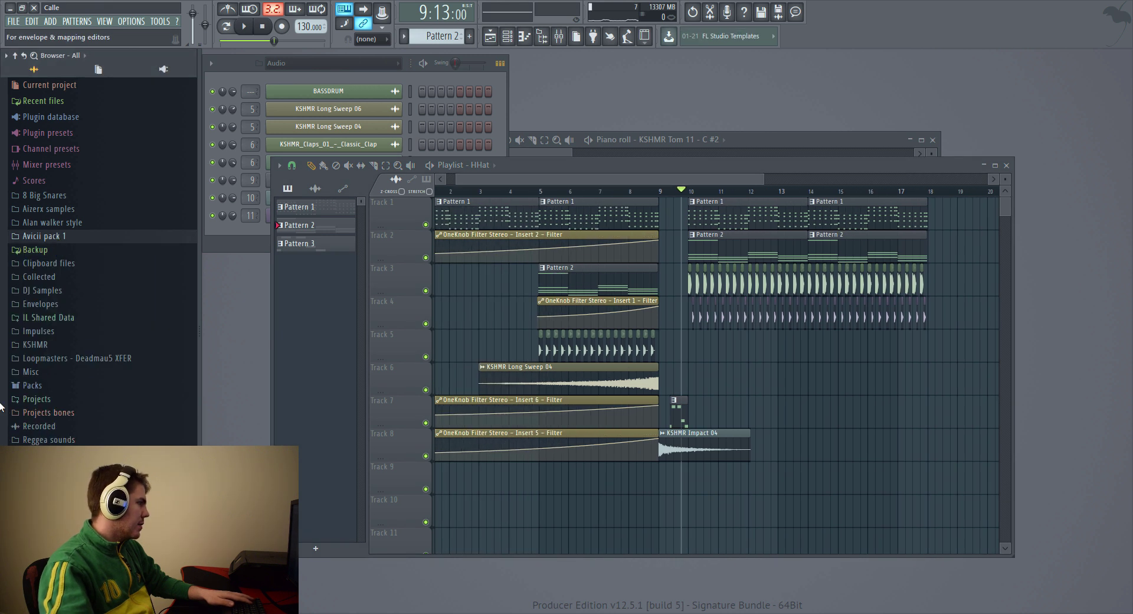
pyautogui.click(41, 345)
pyautogui.click(59, 344)
pyautogui.click(68, 346)
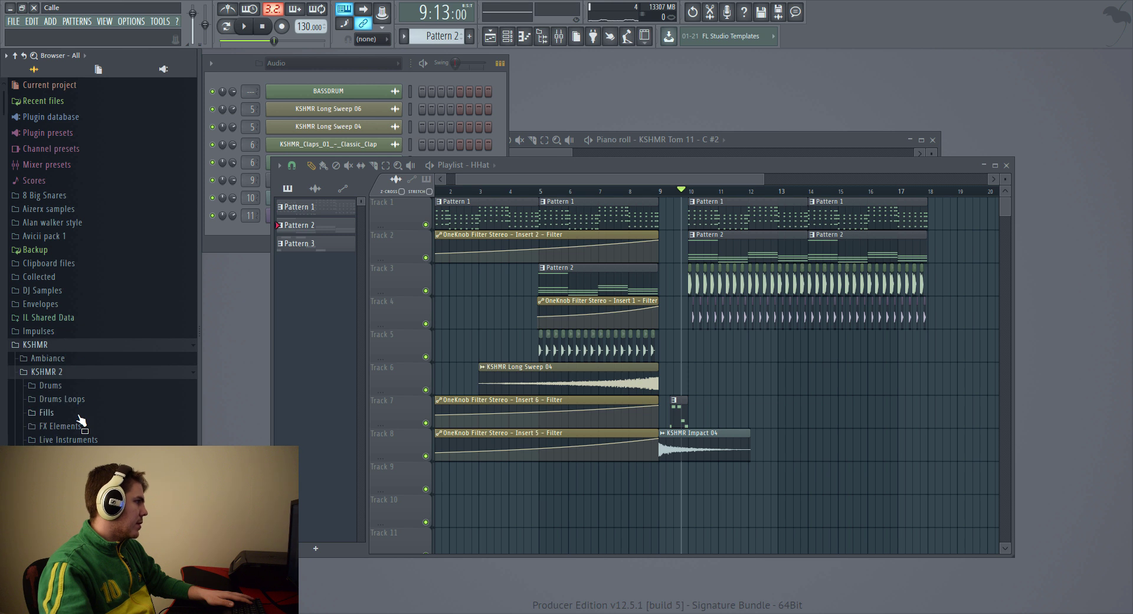
# - Place VEC5 Impacts 21 from the Alan walker style folder at the start of bar 10 on Track 5 and play it
pyautogui.click(59, 223)
pyautogui.click(59, 236)
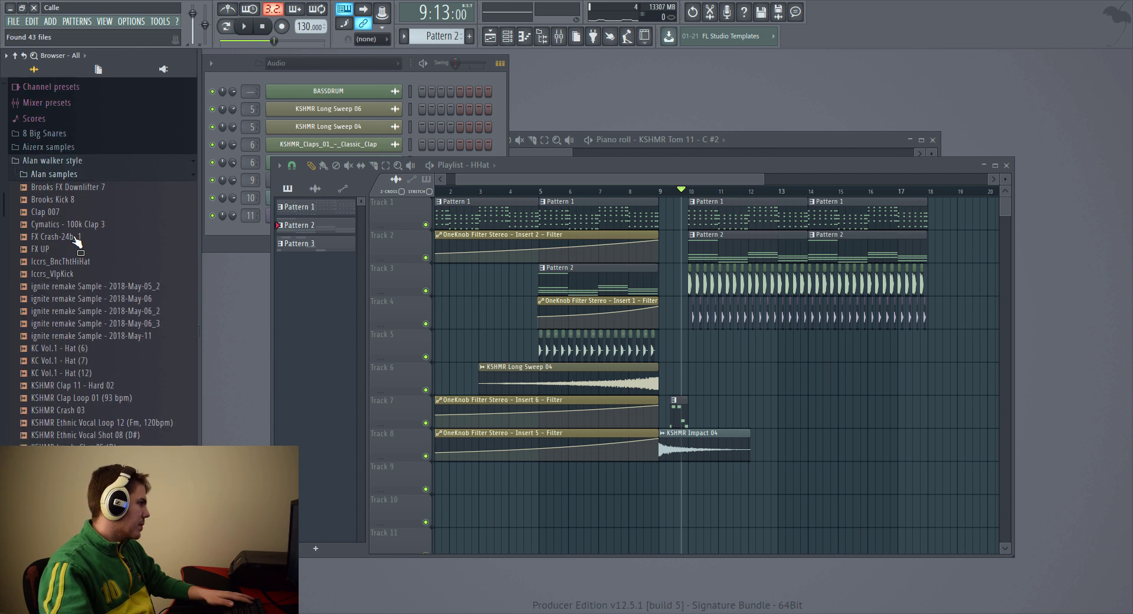
pyautogui.scroll(-10, 124, 266)
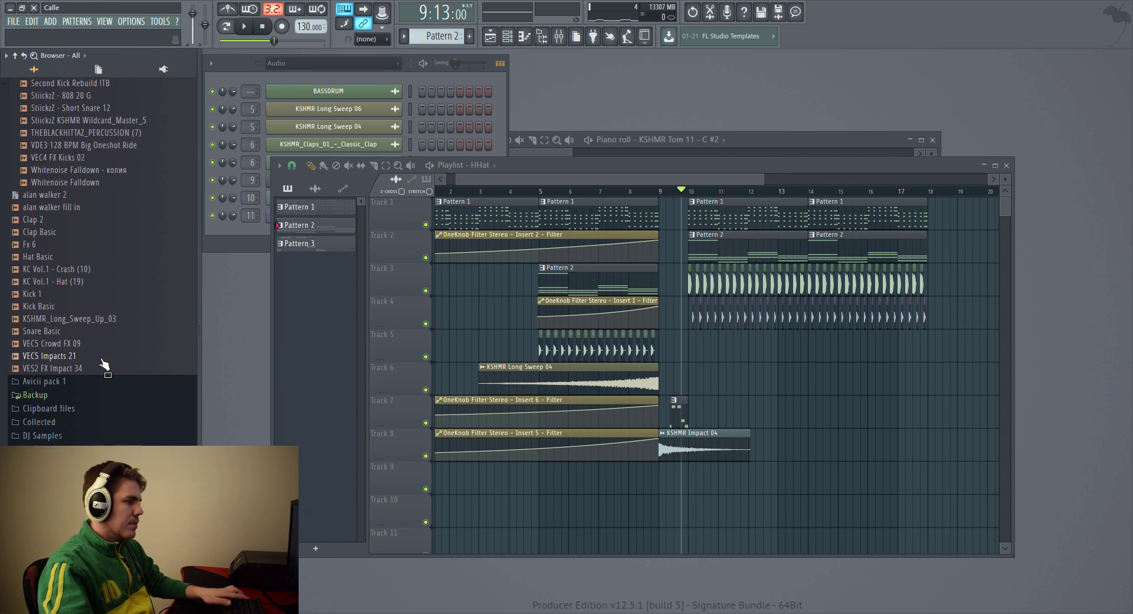
pyautogui.moveTo(721, 358); pyautogui.dragTo(721, 358)
pyautogui.scroll(3, 721, 358)
pyautogui.press('space')
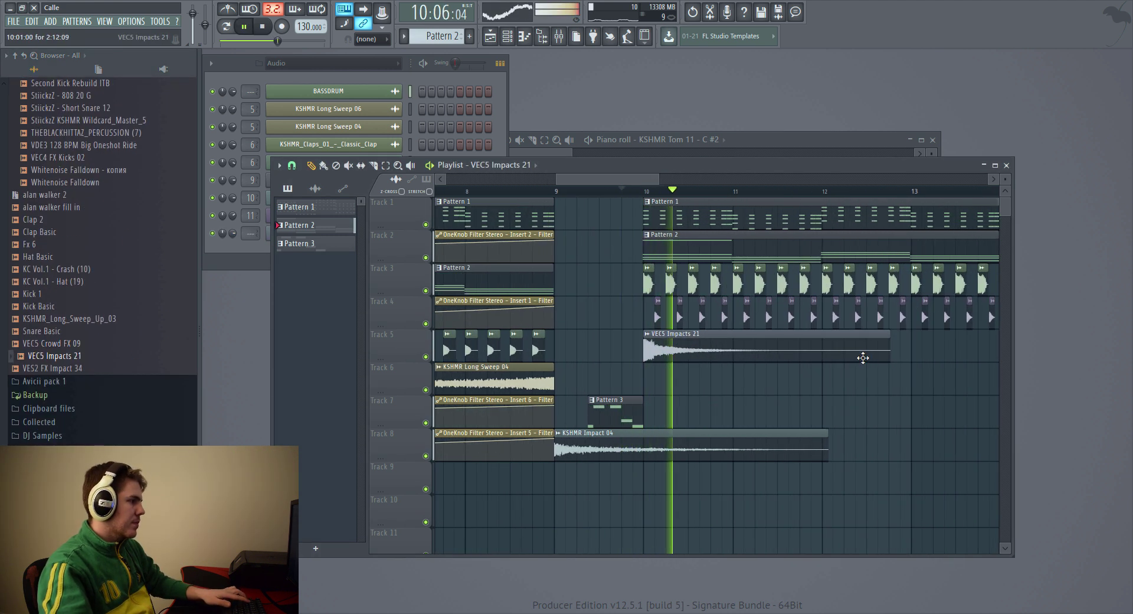
# - Give the VEC5 Impacts 21 sample a fade-in and fade-out and route it to mixer track 12
pyautogui.doubleClick(862, 357)
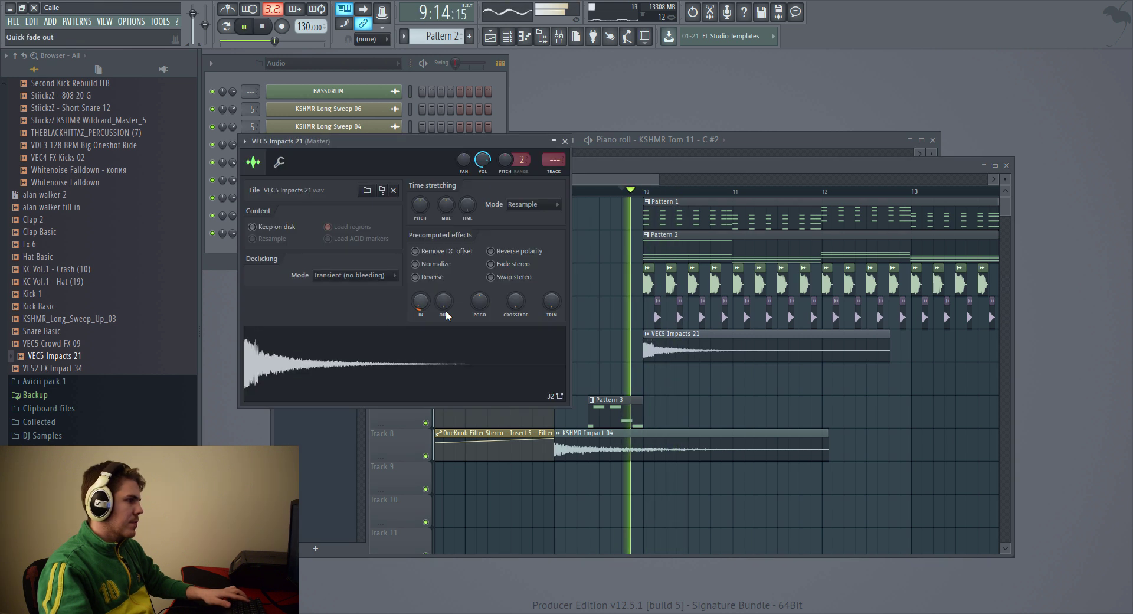
pyautogui.scroll(12, 555, 155)
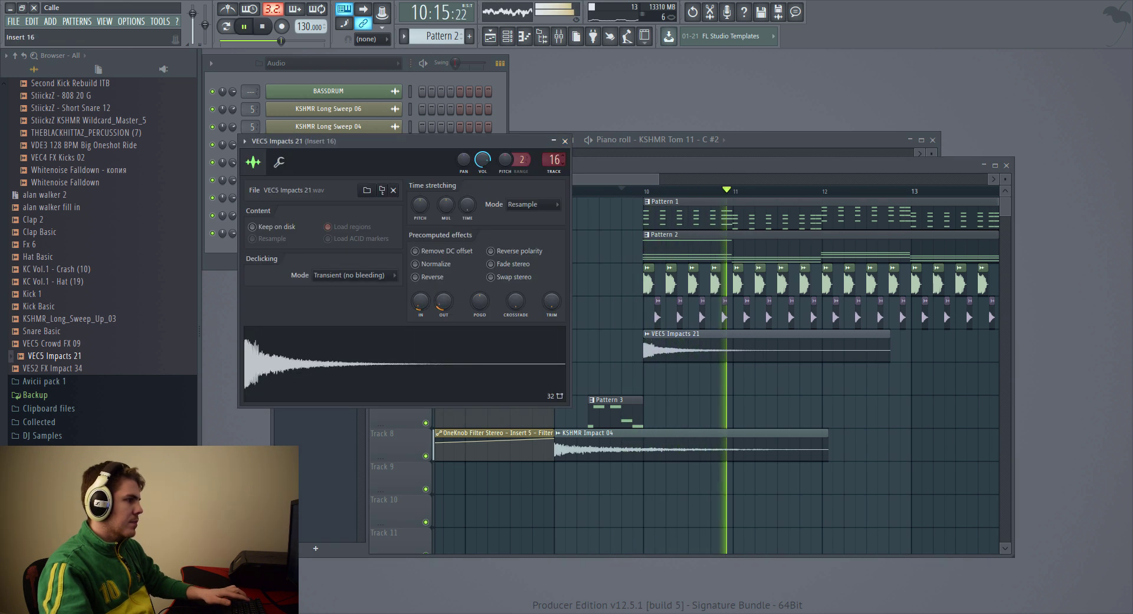
pyautogui.press('space')
pyautogui.press('space')
pyautogui.doubleClick(556, 154)
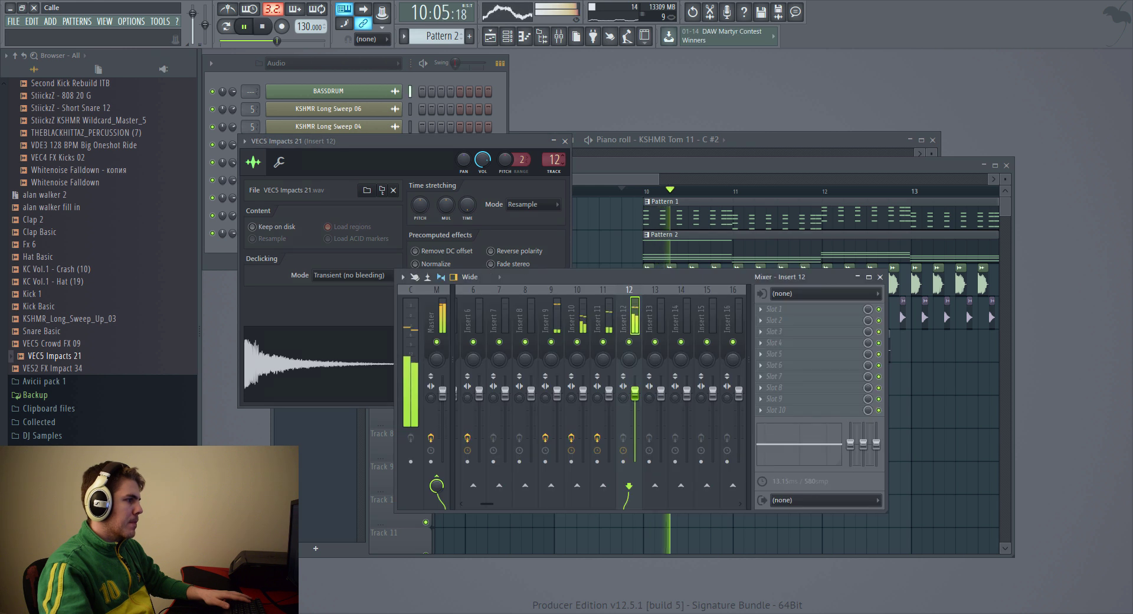
# - Add Fruity parametric EQ 2 to Insert 12 and cut the impact's low end by pulling band 1 down at the lowest frequencies
pyautogui.click(774, 311)
pyautogui.click(584, 253)
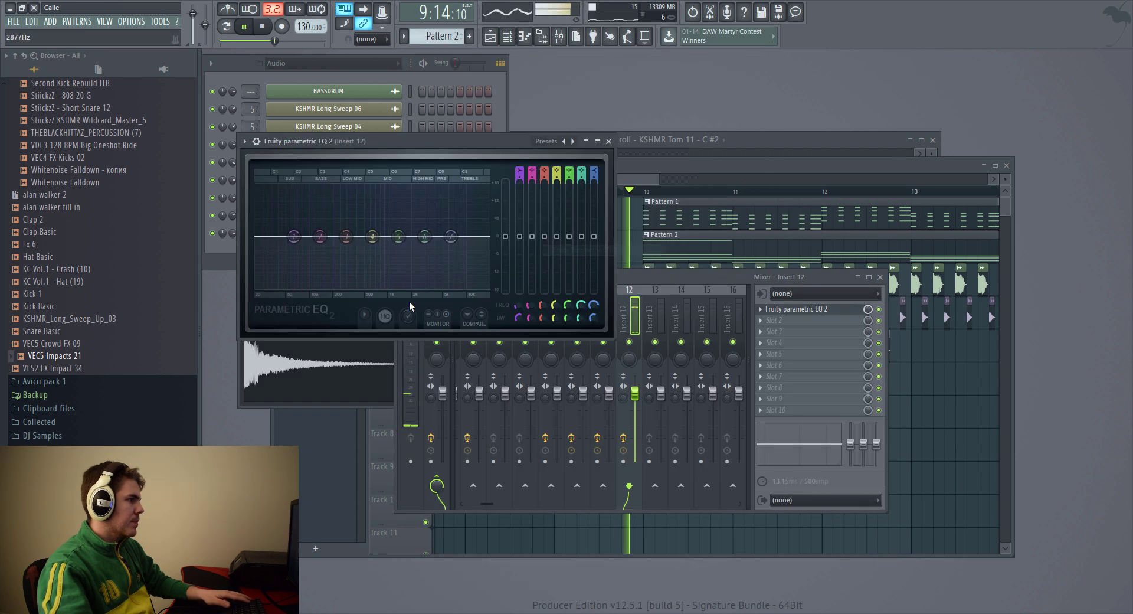
pyautogui.moveTo(293, 236); pyautogui.dragTo(257, 283)
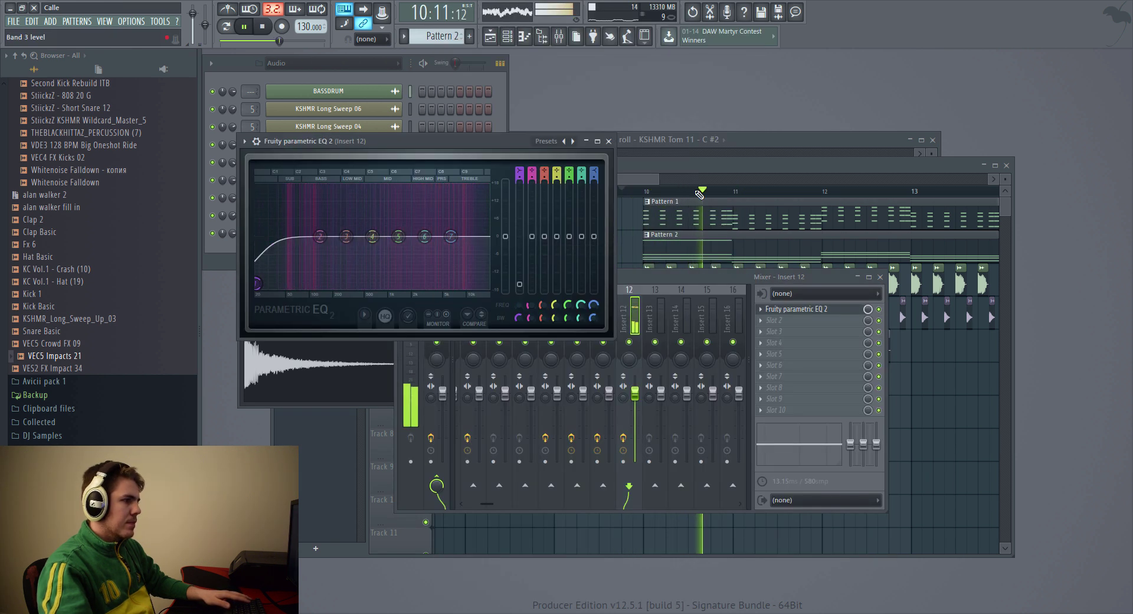
pyautogui.click(609, 143)
pyautogui.click(879, 276)
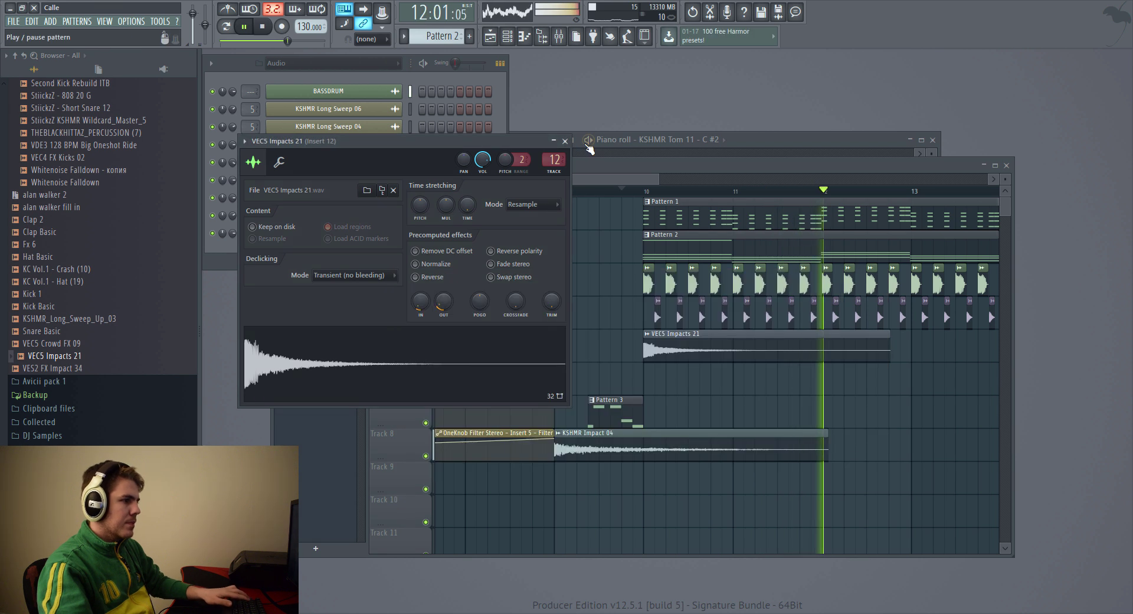
pyautogui.click(565, 141)
# - Shorten the VEC5 Impacts 21 clip on Track 5 to end midway through bar 11, checking it in playback
pyautogui.moveTo(883, 358); pyautogui.dragTo(761, 356)
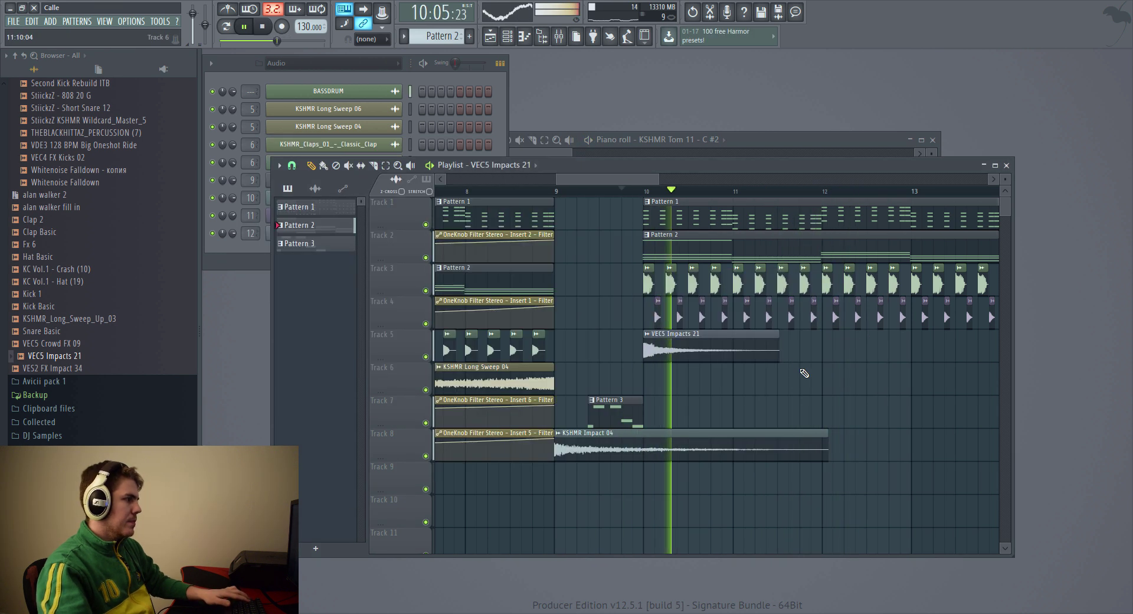
pyautogui.scroll(-3, 806, 373)
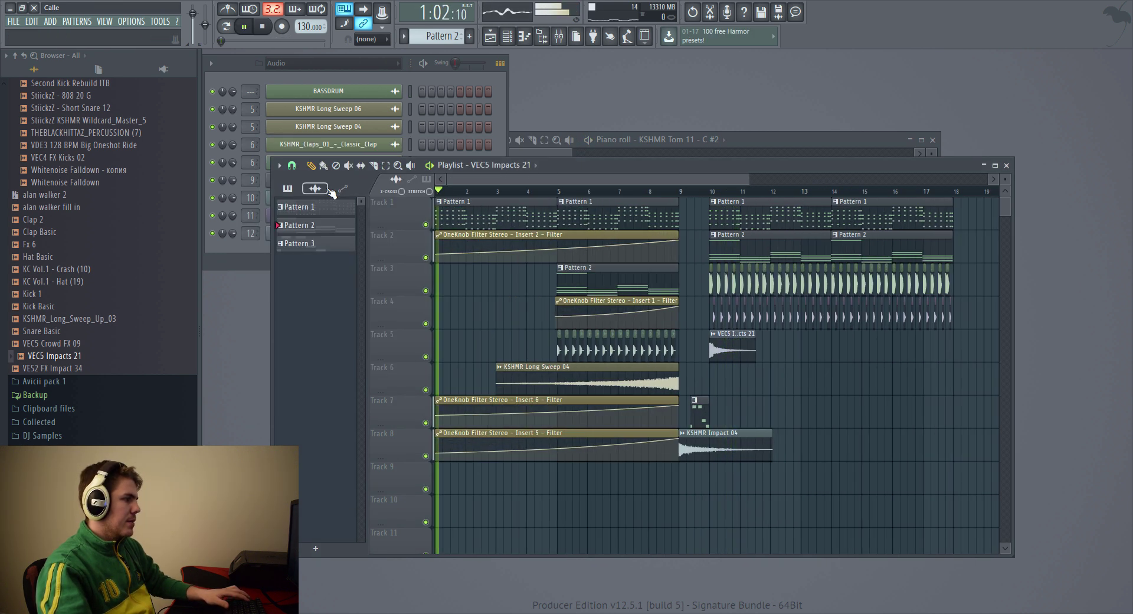
pyautogui.press('space')
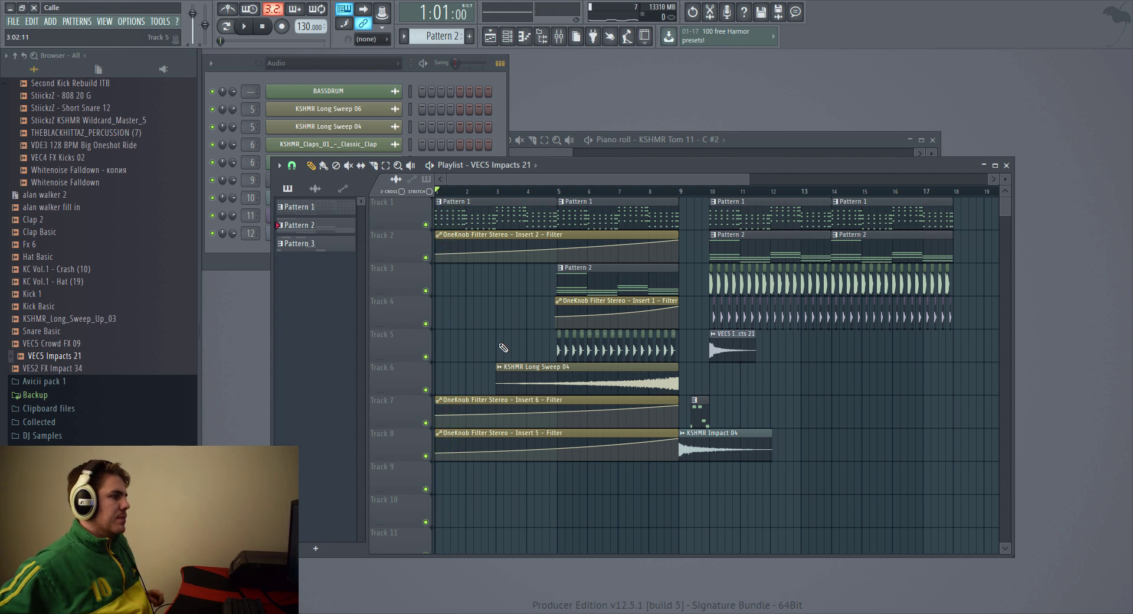
# - Lower the start of the Insert 5 filter automation on Track 8, adjust its curve tension, and play the arrangement through the bar 10–17 section
pyautogui.press('space')
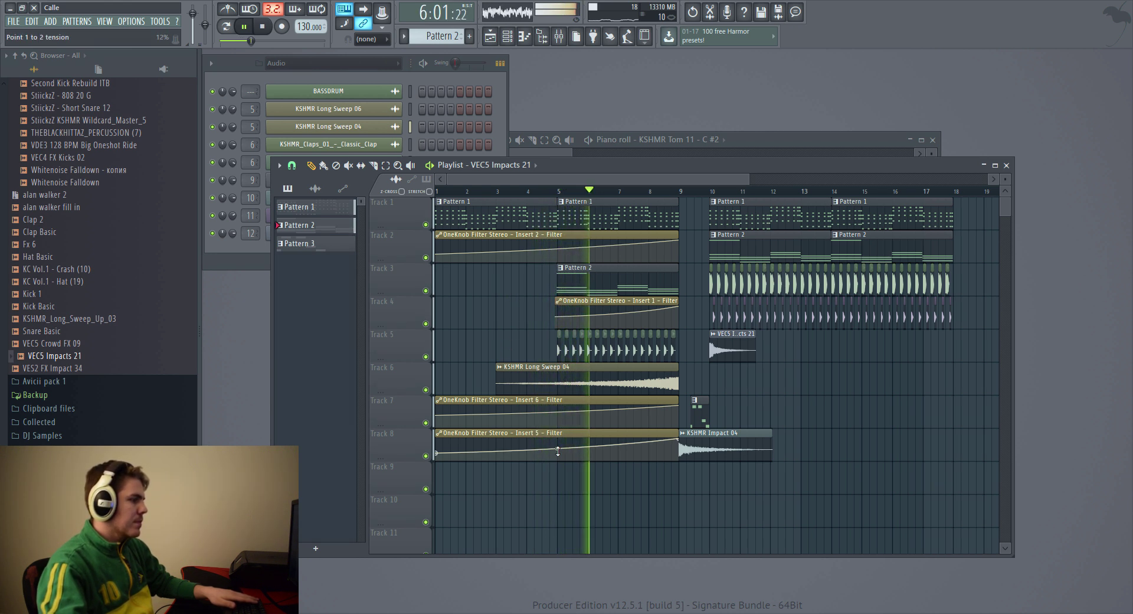
pyautogui.click(470, 457)
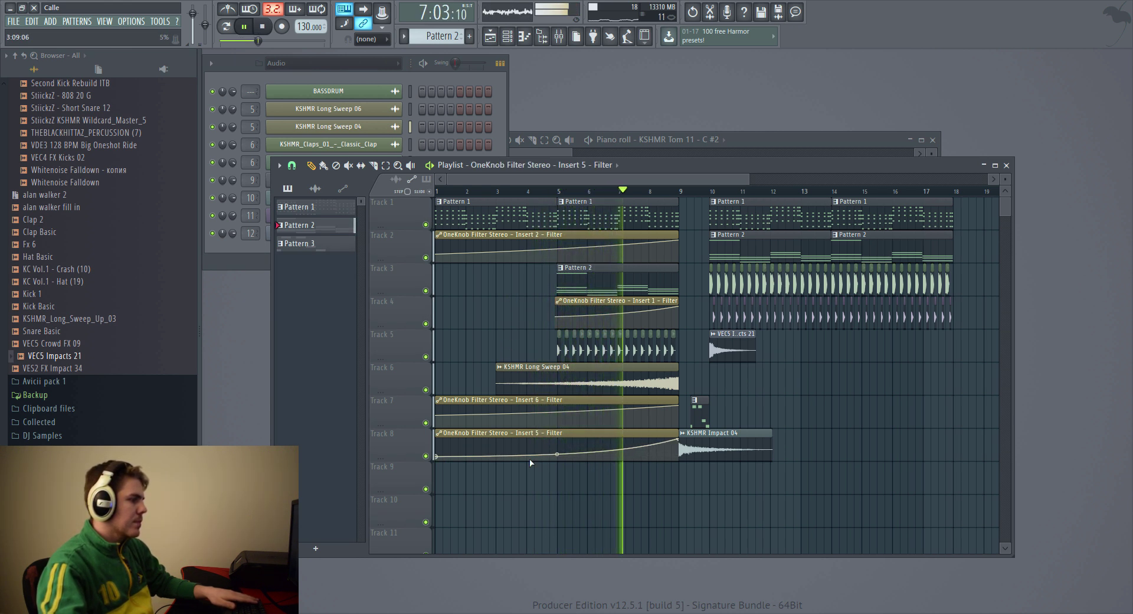
pyautogui.moveTo(557, 451); pyautogui.dragTo(558, 452)
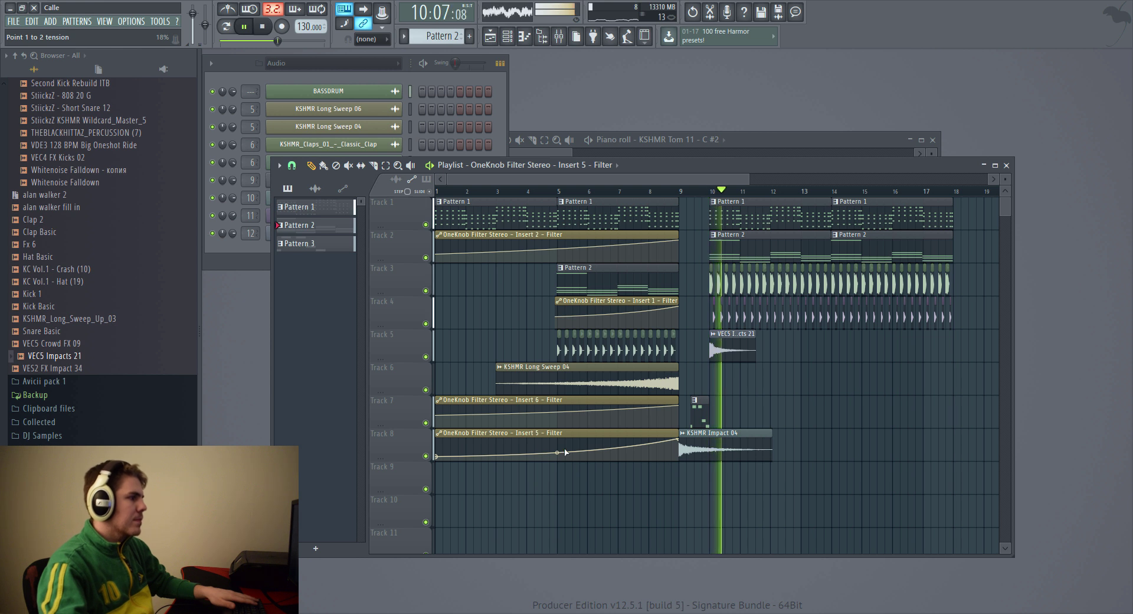
pyautogui.moveTo(618, 178); pyautogui.dragTo(707, 181)
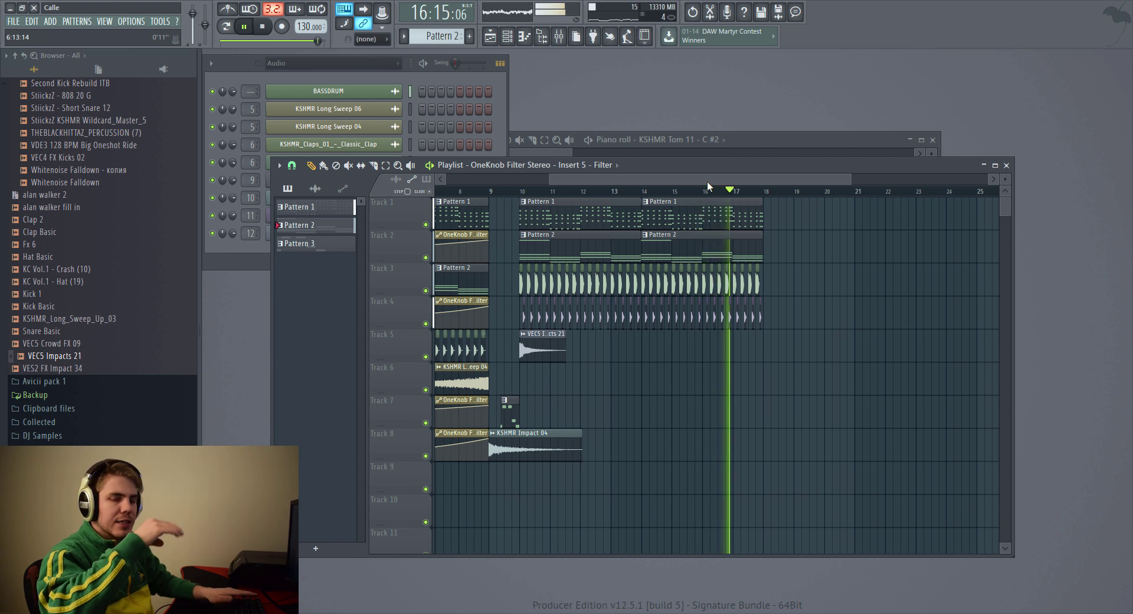
pyautogui.press('space')
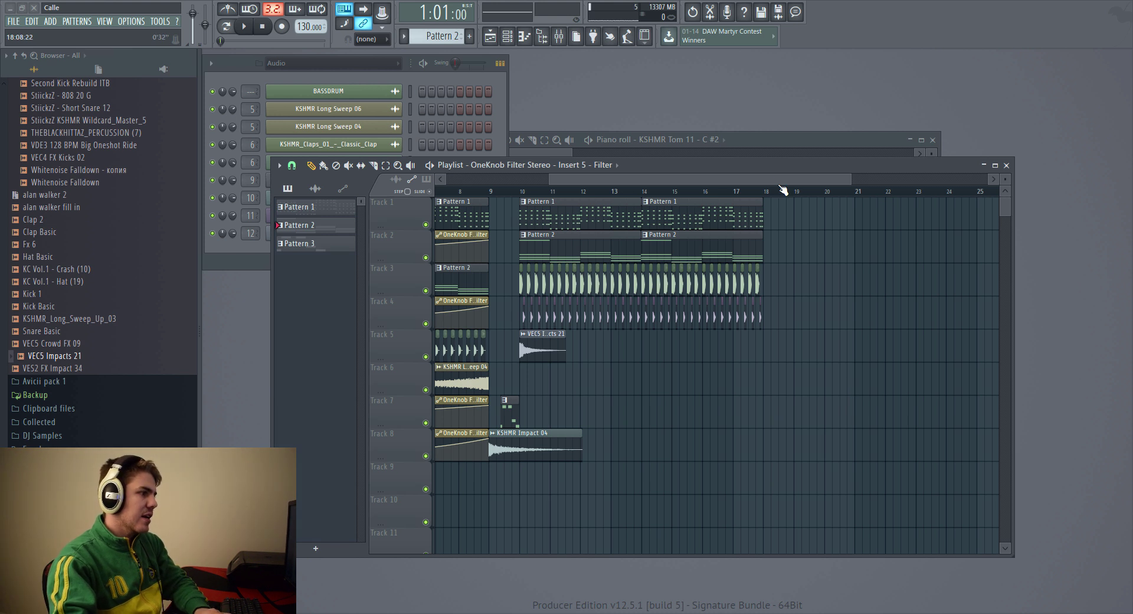
# - Add a reFX Nexus instrument as a new channel next to VEC5 Impacts 21
pyautogui.moveTo(760, 181); pyautogui.dragTo(518, 183)
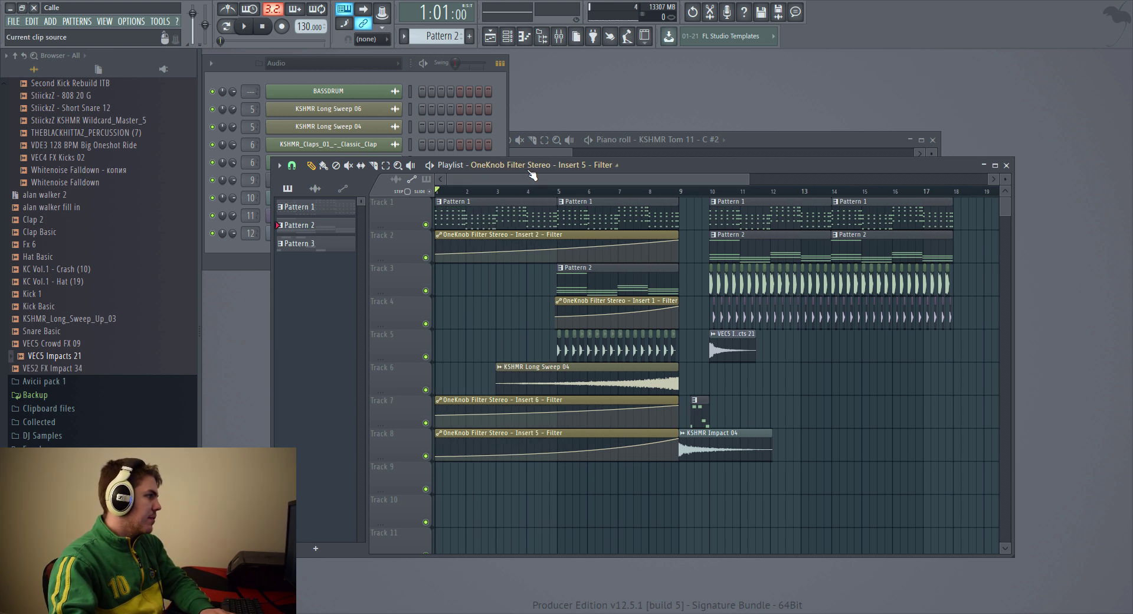
pyautogui.moveTo(643, 167); pyautogui.dragTo(718, 195)
pyautogui.click(243, 252)
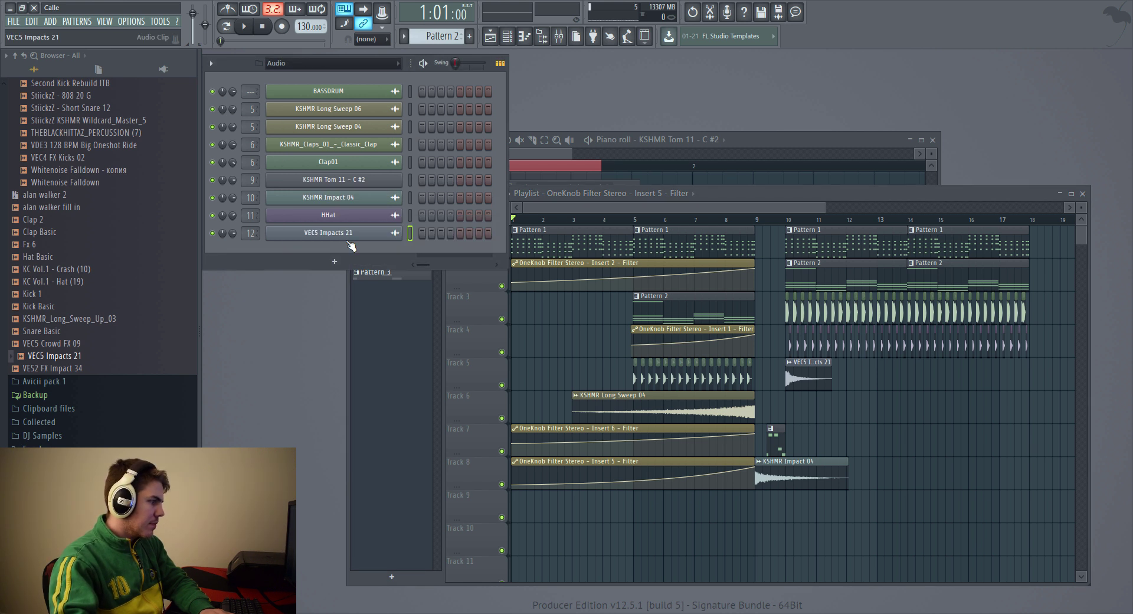
pyautogui.rightClick(399, 232)
pyautogui.moveTo(451, 314)
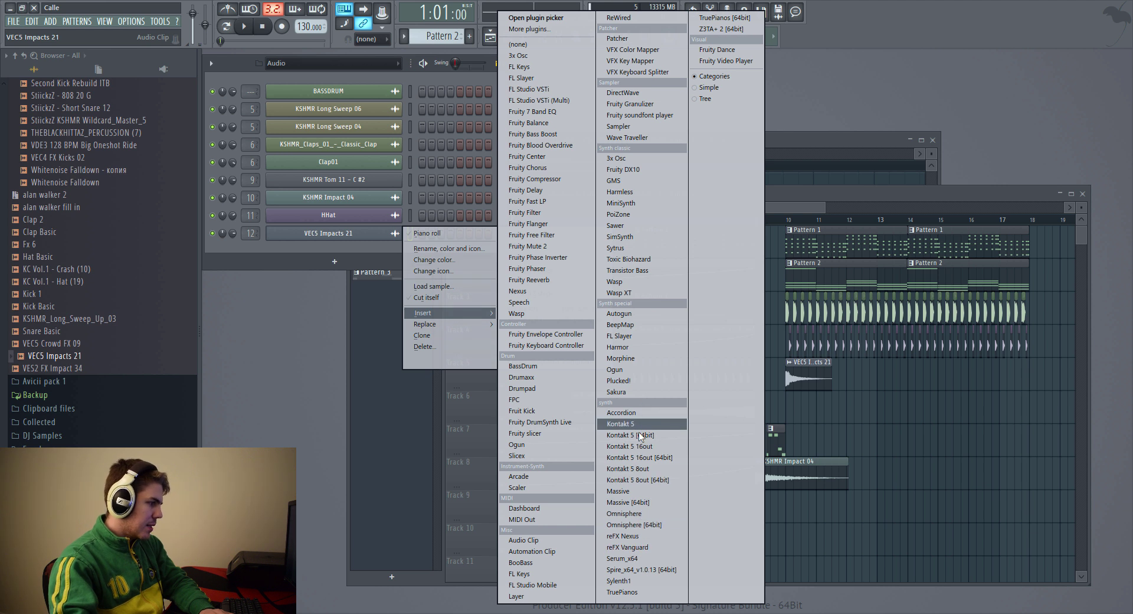
pyautogui.click(625, 536)
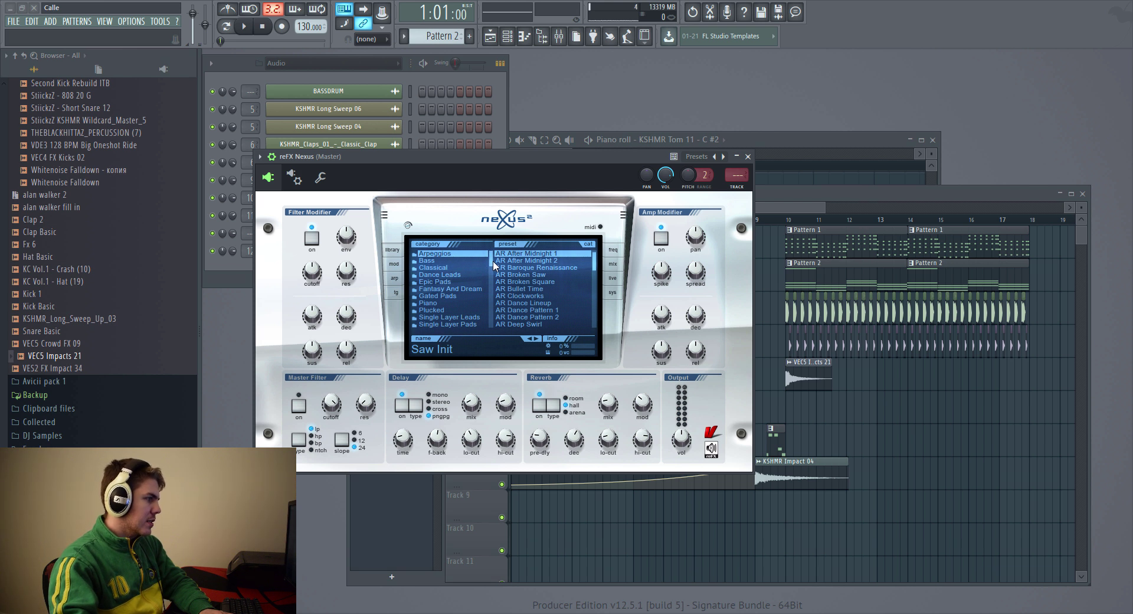
# - Browse the Nexus sound categories and pick the Golden Horns preset from XP Dance Orchestra
pyautogui.moveTo(502, 158); pyautogui.dragTo(588, 174)
pyautogui.moveTo(578, 279); pyautogui.dragTo(578, 288)
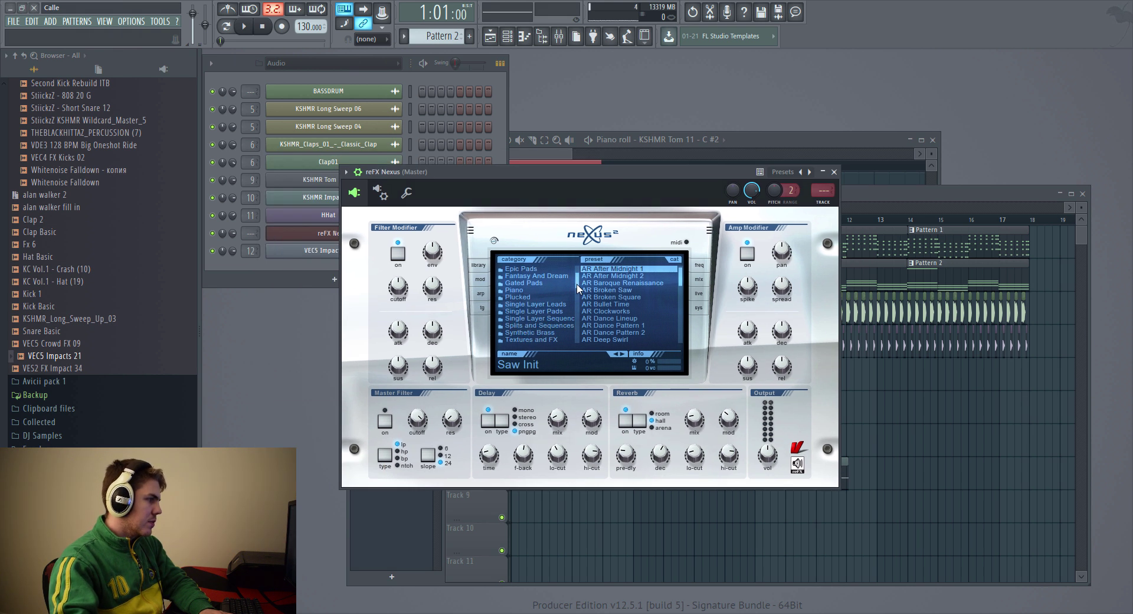
pyautogui.scroll(-1, 576, 284)
pyautogui.click(551, 304)
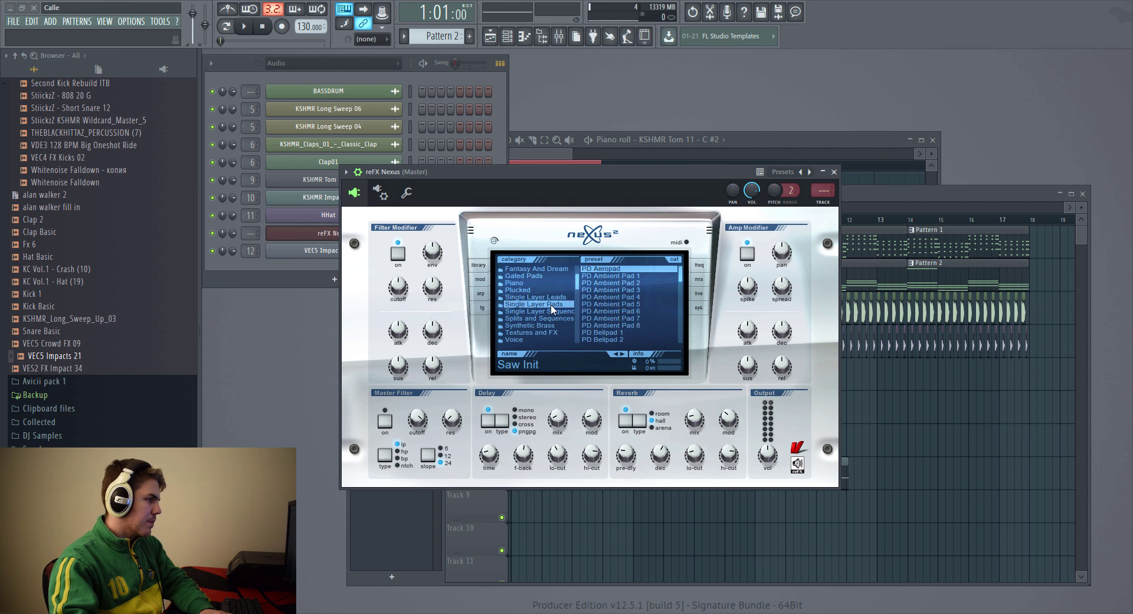
pyautogui.moveTo(579, 284); pyautogui.dragTo(578, 297)
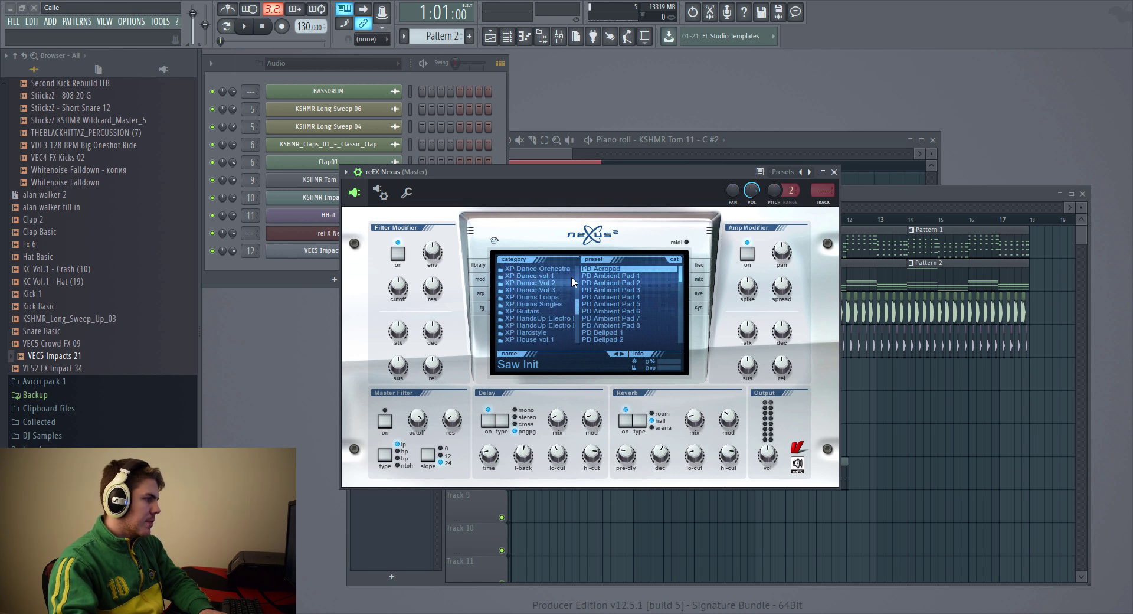
pyautogui.moveTo(681, 267); pyautogui.dragTo(681, 289)
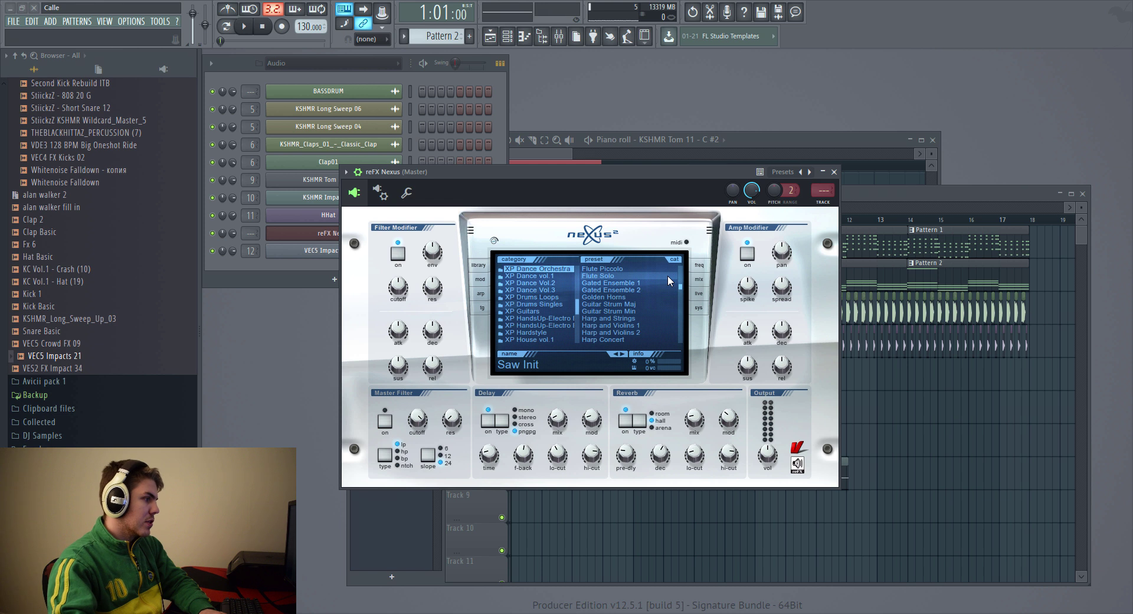
pyautogui.click(628, 298)
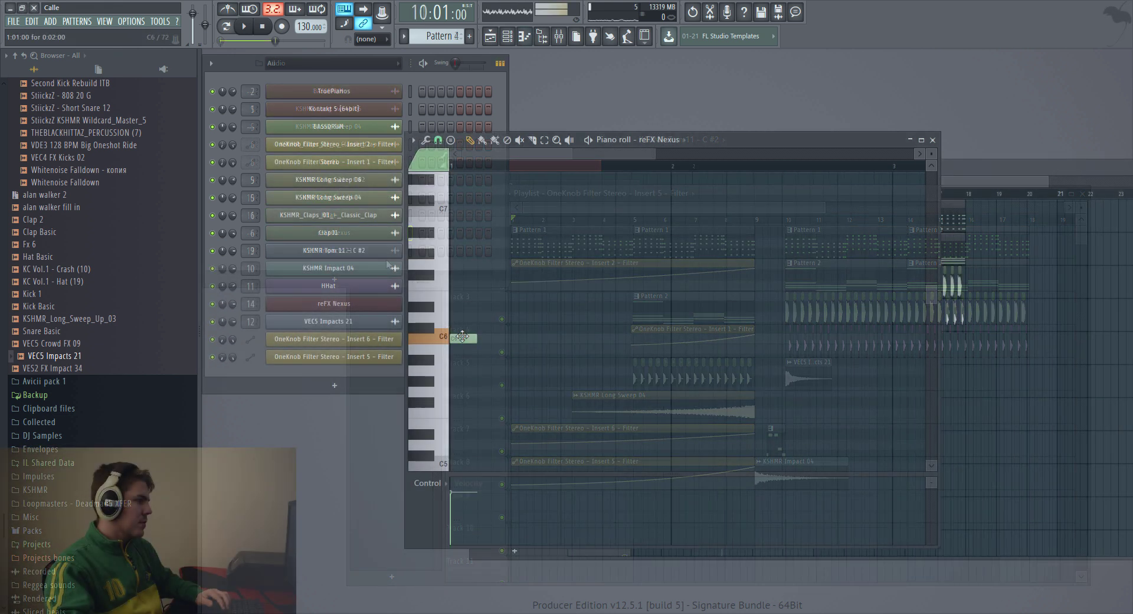
# - Start the Nexus melody in bar 1 of Pattern 4 with a long C6 followed by A5, C6 and E6 notes
pyautogui.rightClick(463, 337)
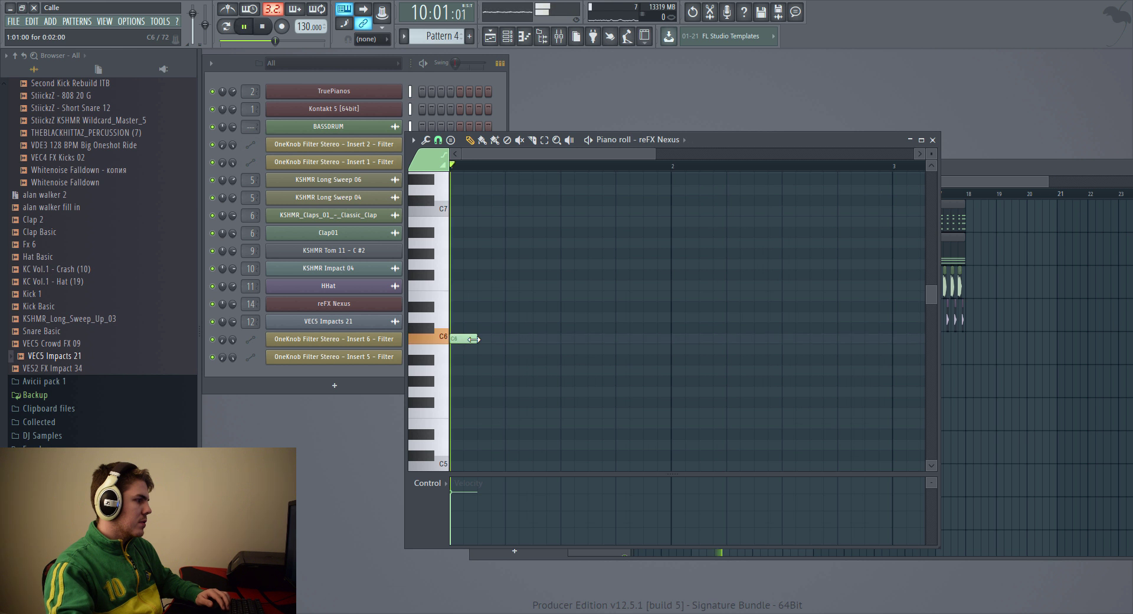
pyautogui.press('space')
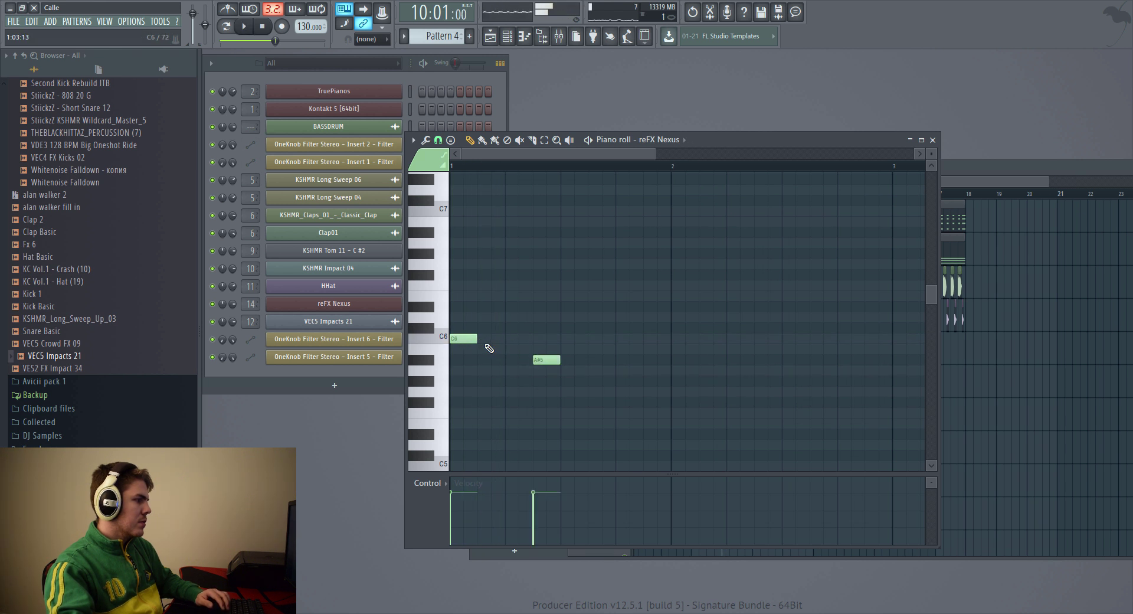
pyautogui.moveTo(474, 340); pyautogui.dragTo(532, 340)
pyautogui.rightClick(546, 359)
pyautogui.click(573, 391)
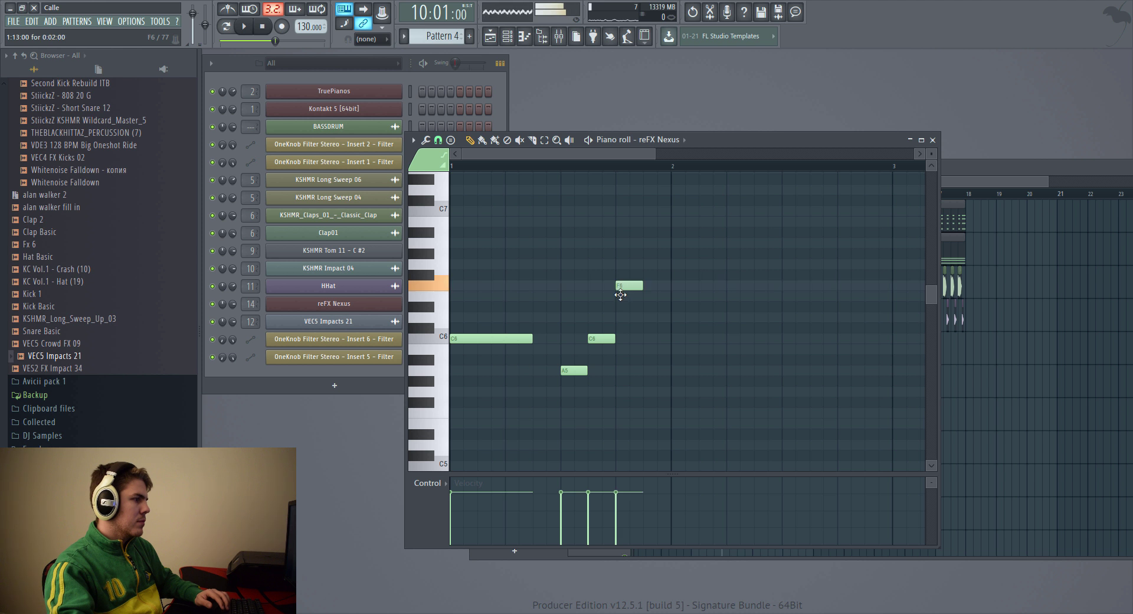
pyautogui.press('space')
pyautogui.moveTo(649, 295); pyautogui.dragTo(671, 296)
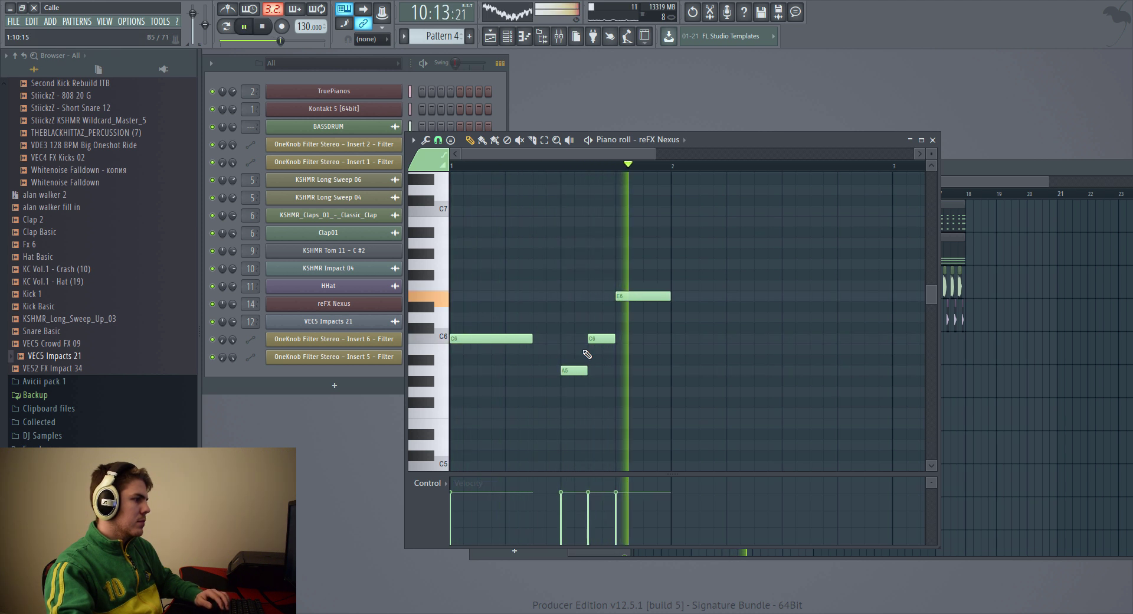
# - Shift the A5, C6 and E6 notes two steps later in bar 1 and add an A6 at the start of bar 2
pyautogui.press('space')
pyautogui.press('space')
pyautogui.moveTo(576, 370); pyautogui.dragTo(630, 338)
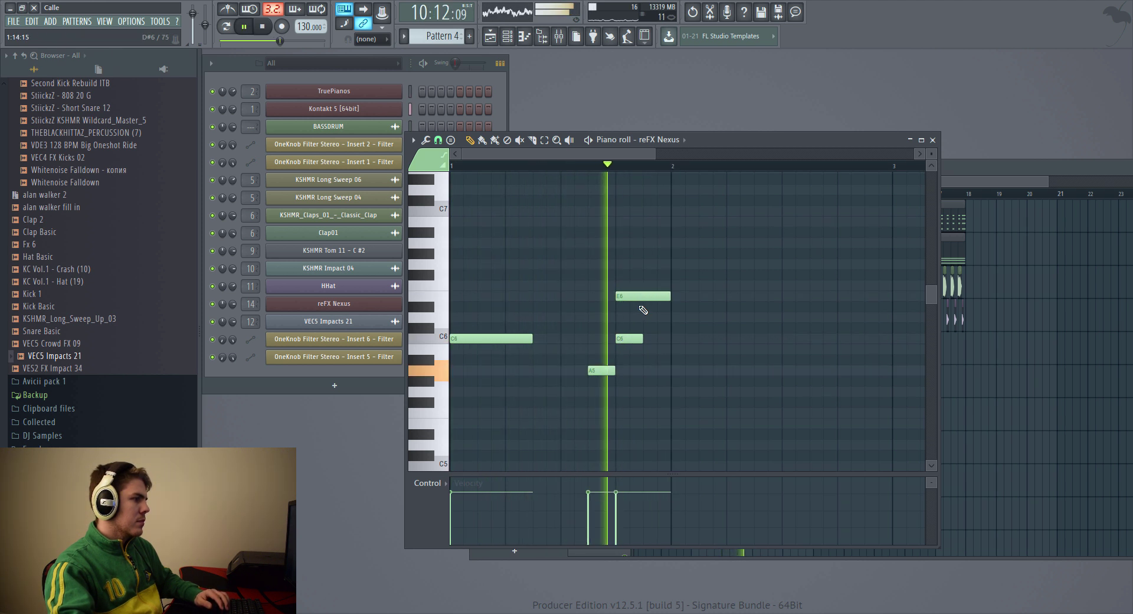
pyautogui.press('space')
pyautogui.moveTo(646, 298); pyautogui.dragTo(672, 300)
pyautogui.press('space')
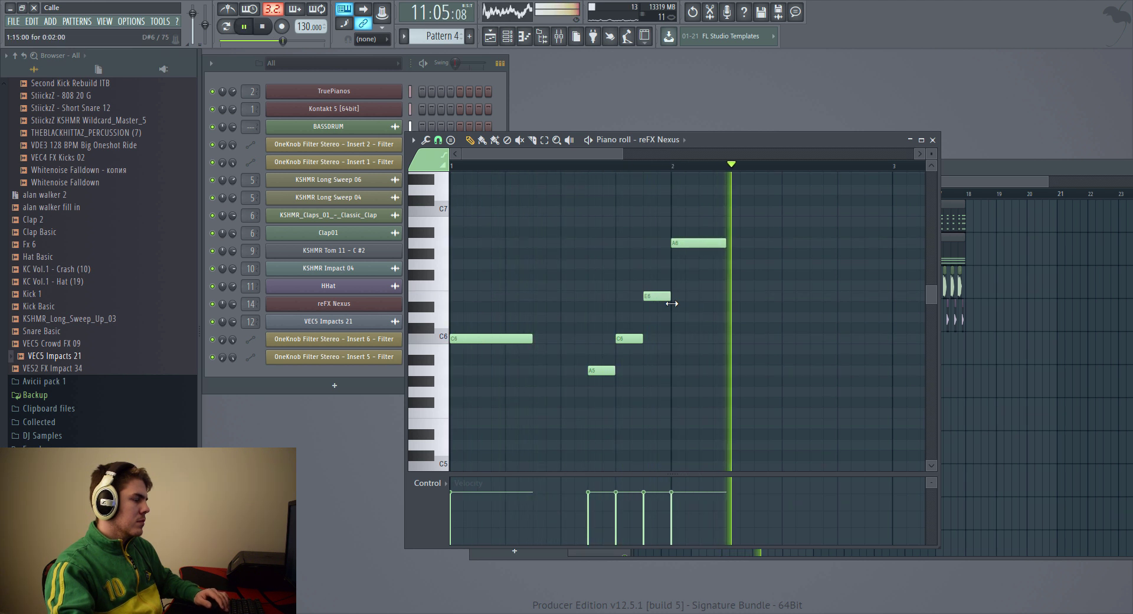
# - Lengthen the opening C6 to half a bar and continue bar 2 with B6, G6 and A6 notes, checking them in playback
pyautogui.press('space')
pyautogui.press('space')
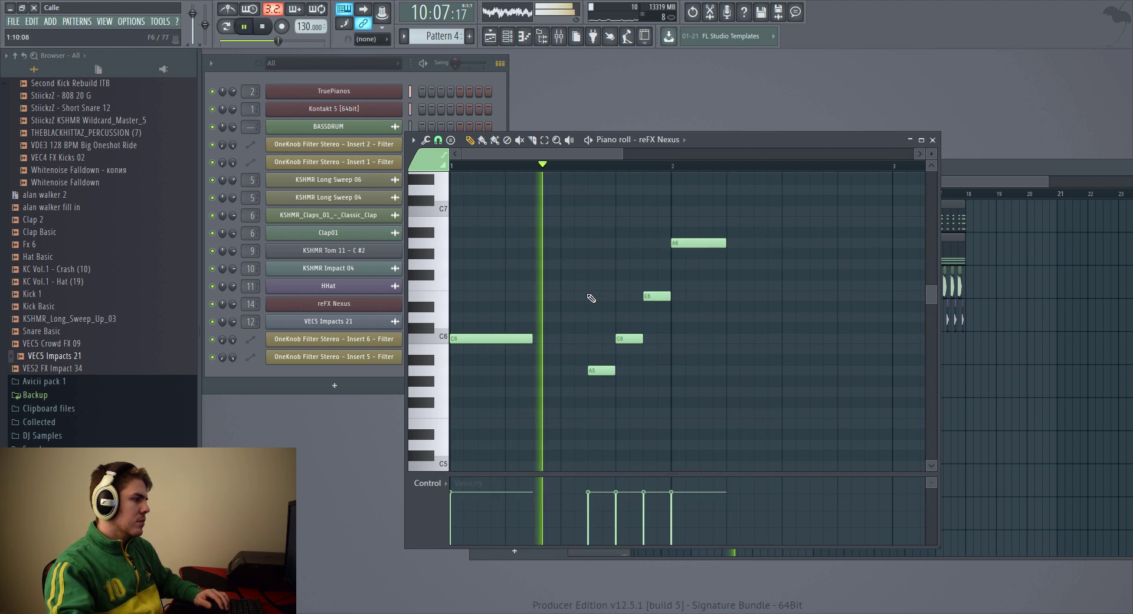
pyautogui.moveTo(531, 340)
pyautogui.mouseDown()
pyautogui.moveTo(567, 343)
pyautogui.moveTo(553, 342)
pyautogui.mouseUp()
pyautogui.press('space')
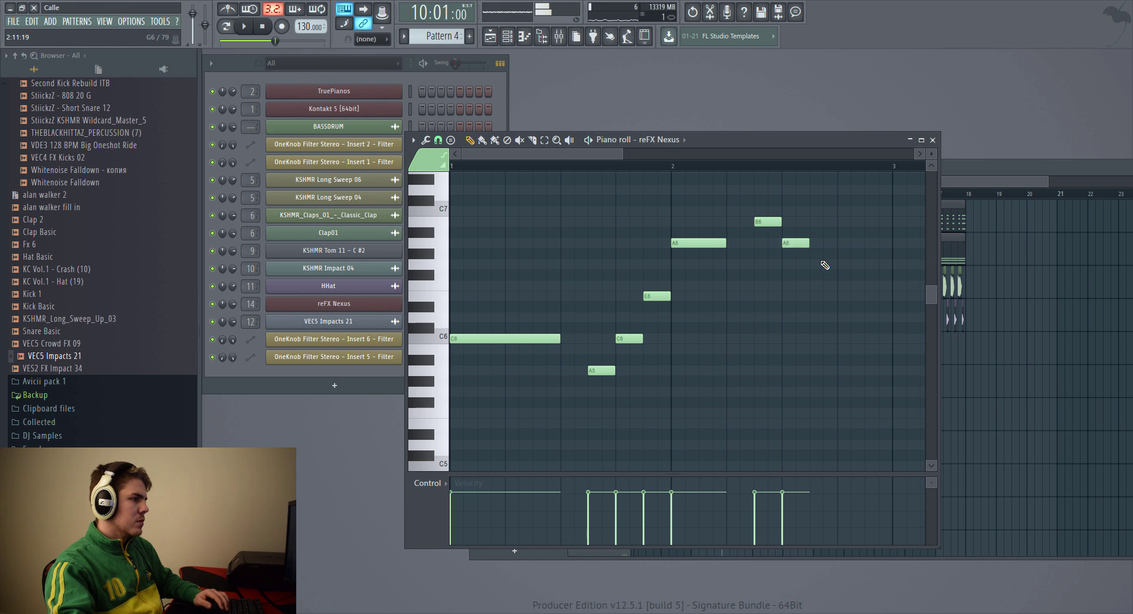
pyautogui.press('space')
pyautogui.moveTo(781, 222); pyautogui.dragTo(857, 246)
pyautogui.press('space')
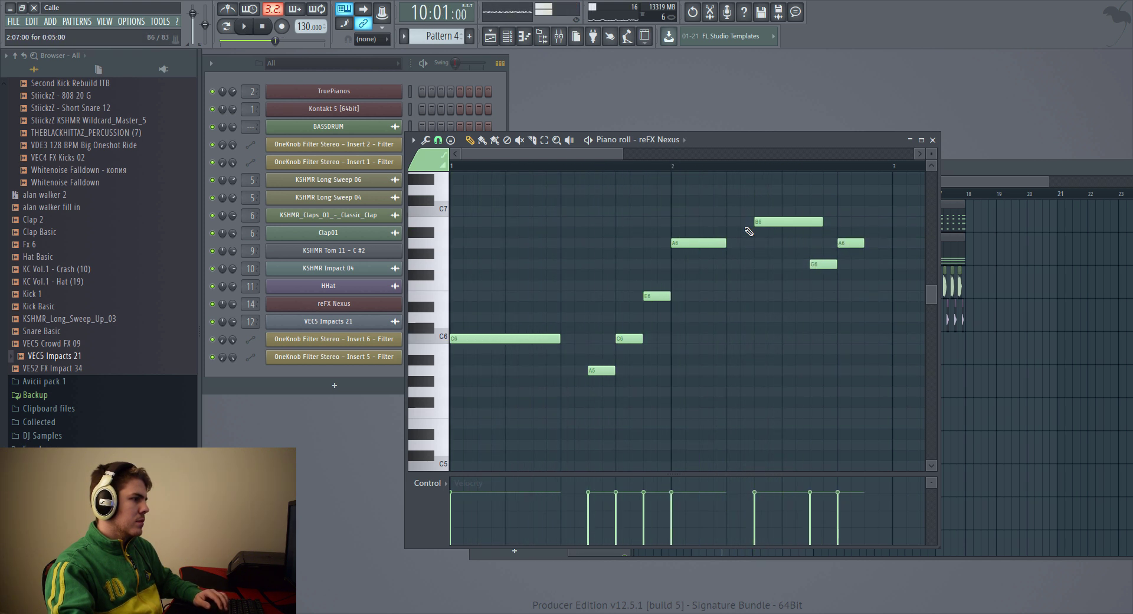
# - Extend bar 2's first A6 up to the B6, shorten the B6 to two steps and place an A6 right after it
pyautogui.press('space')
pyautogui.moveTo(726, 245); pyautogui.dragTo(754, 244)
pyautogui.moveTo(822, 222); pyautogui.dragTo(779, 229)
pyautogui.click(788, 244)
pyautogui.press('space')
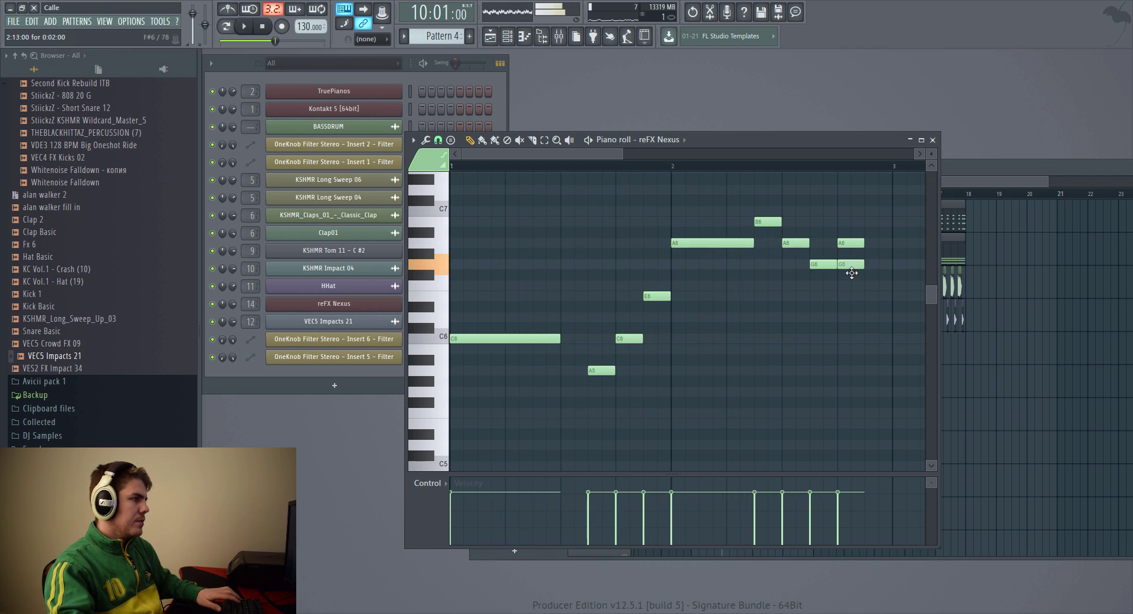
# - Delete the extra A6 and G6 notes ending bar 2 and fill the bar's second half with a four-step A6 and a four-step G6
pyautogui.press('space')
pyautogui.rightClick(850, 242)
pyautogui.rightClick(851, 264)
pyautogui.moveTo(578, 155); pyautogui.dragTo(632, 154)
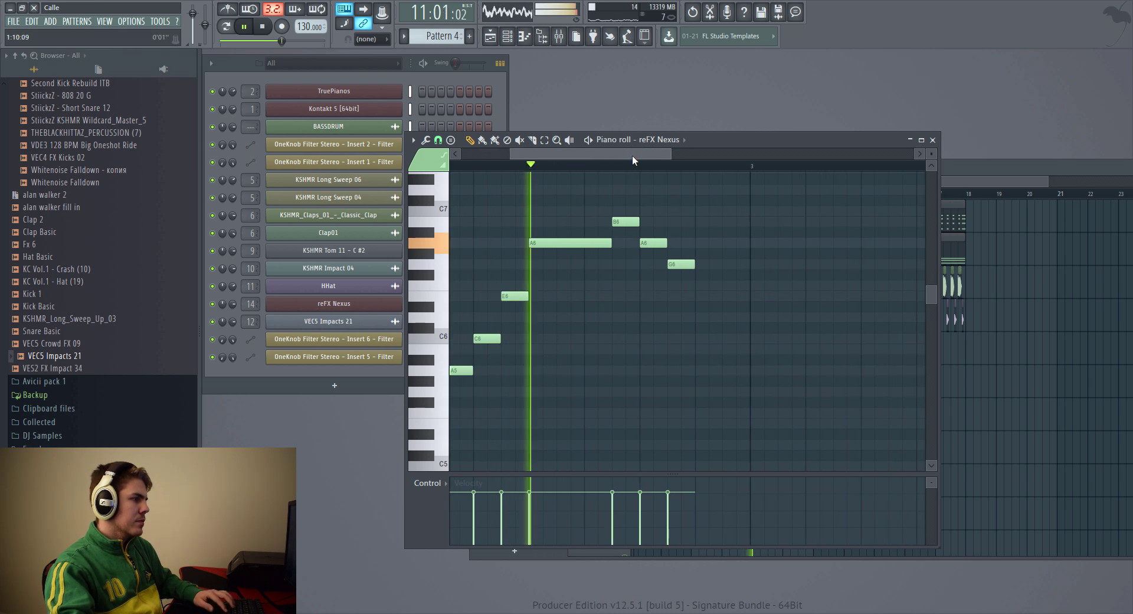
pyautogui.press('space')
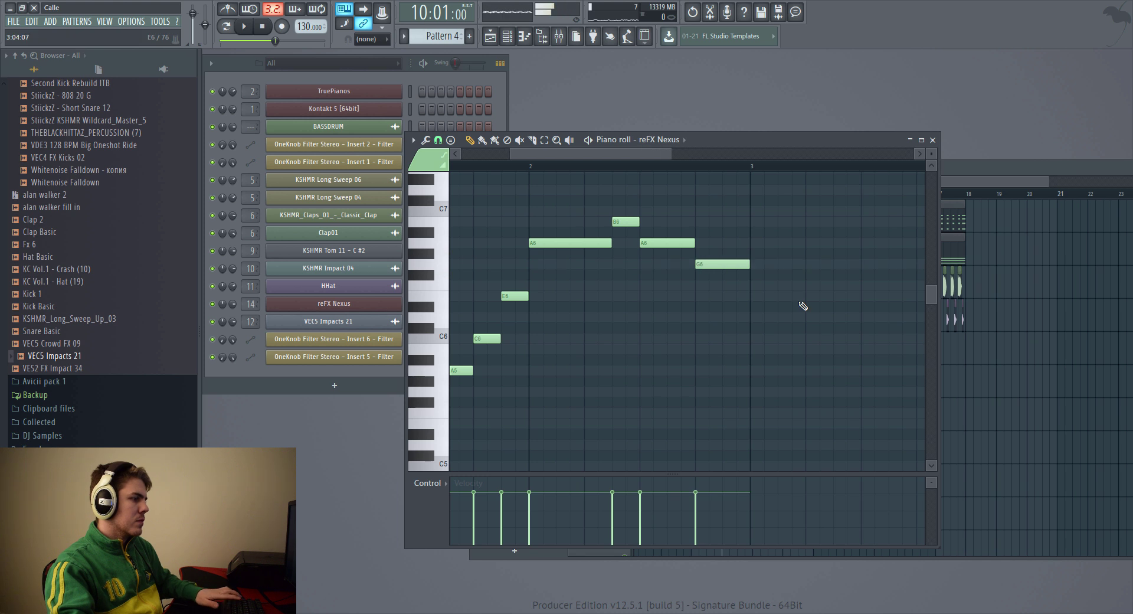
# - Add an E6 note at the start of bar 3 and lengthen it to half a bar
pyautogui.scroll(-2, 767, 289)
pyautogui.press('space')
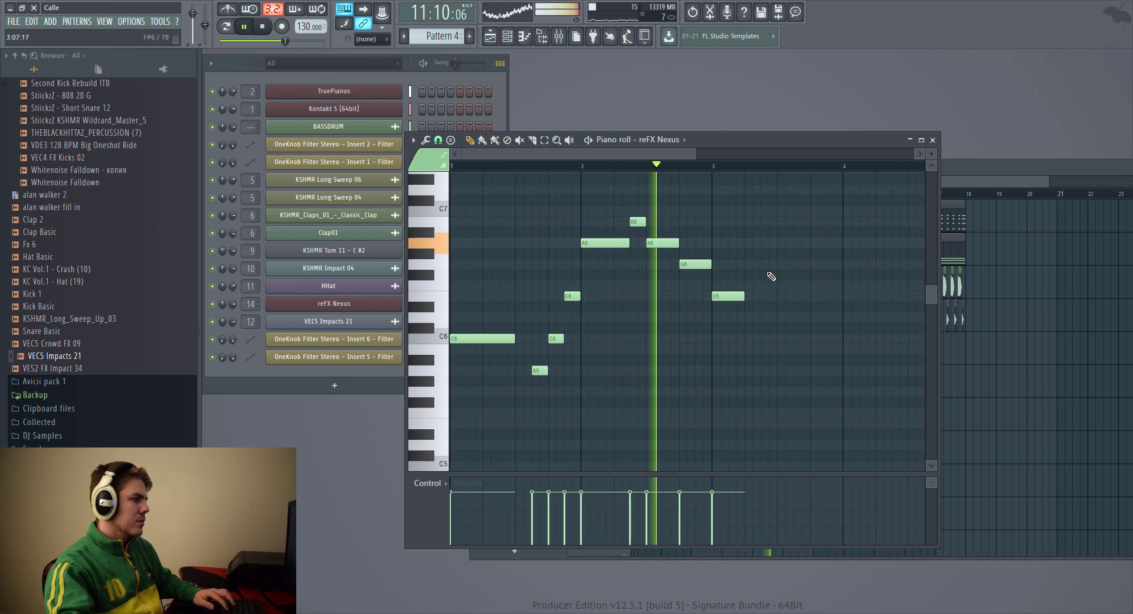
pyautogui.moveTo(743, 296); pyautogui.dragTo(768, 296)
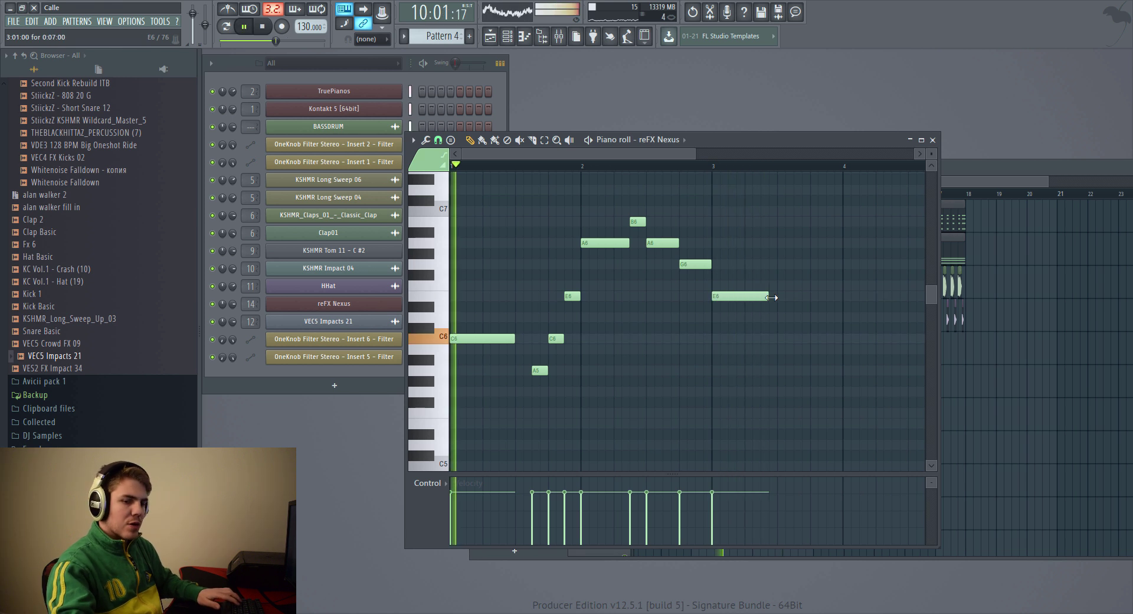
pyautogui.scroll(-1, 714, 341)
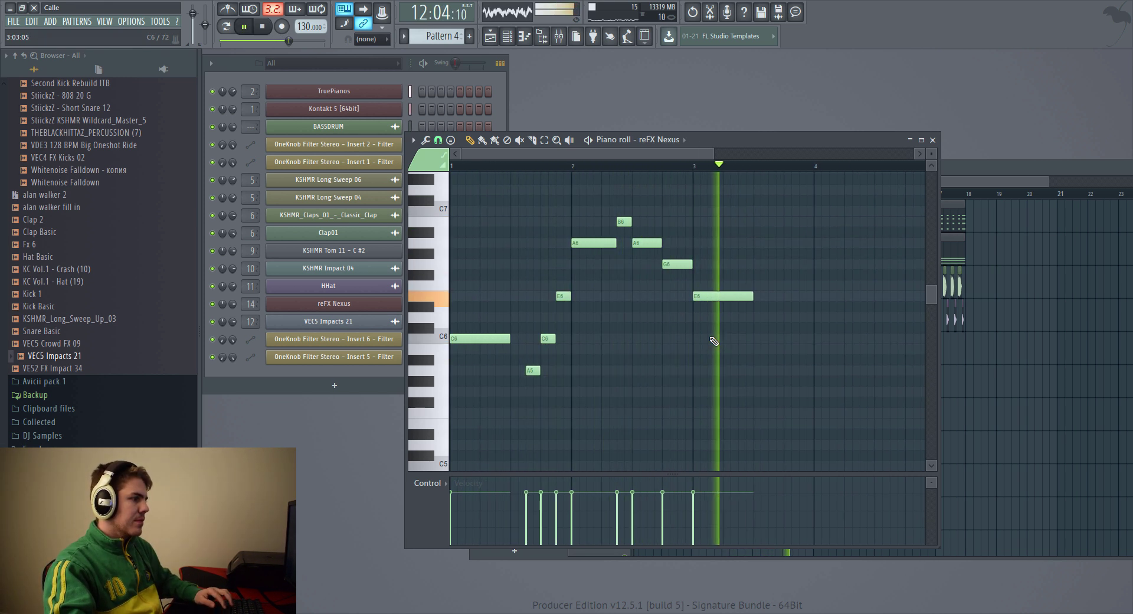
# - Close bar 3 with G6, E6 and C6, open bar 4 with a half-bar D6, and end it with E6, D6 and C6
pyautogui.press('space')
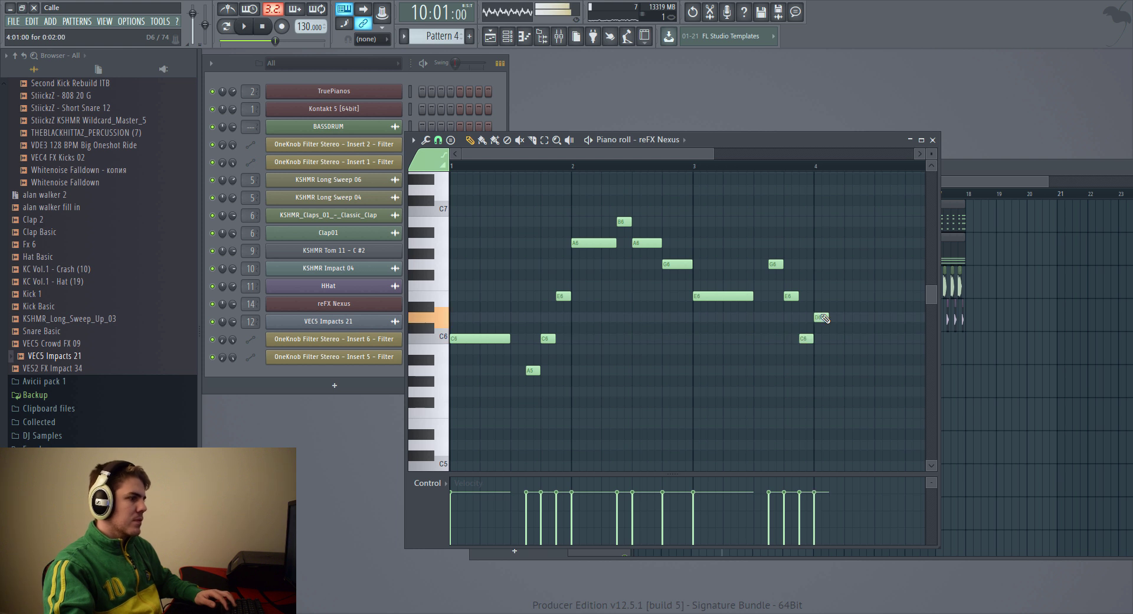
pyautogui.press('space')
pyautogui.moveTo(825, 319); pyautogui.dragTo(871, 322)
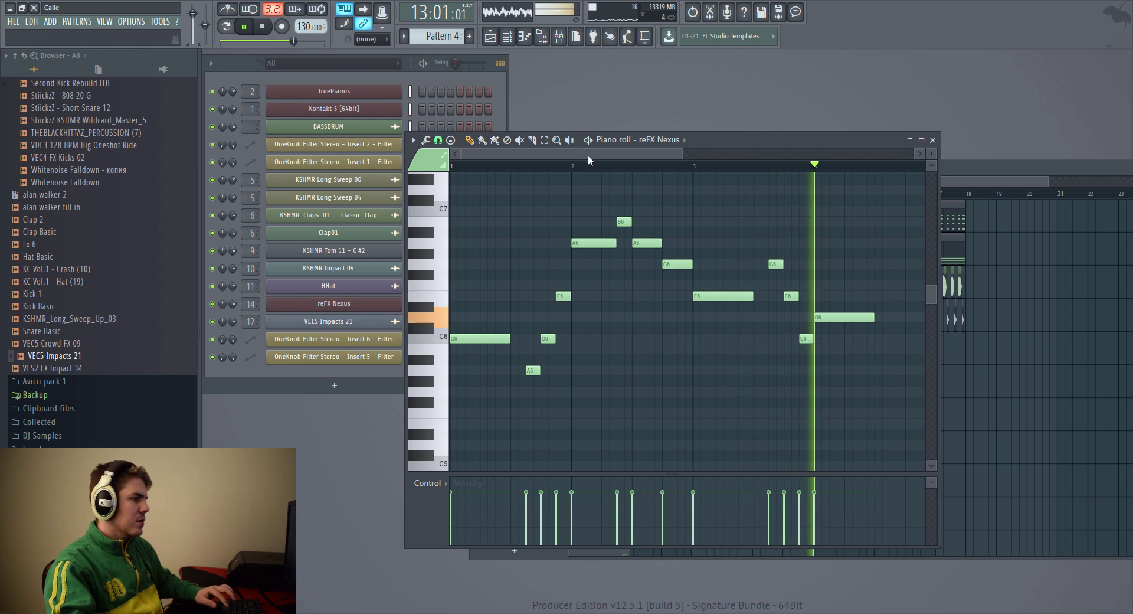
pyautogui.press('space')
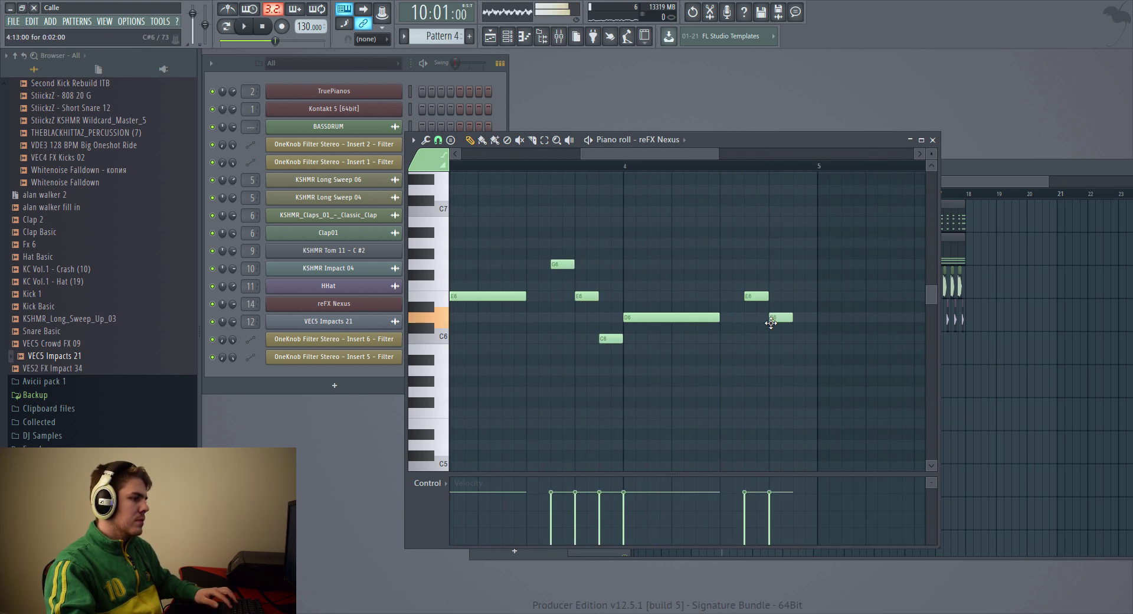
pyautogui.scroll(-3, 797, 338)
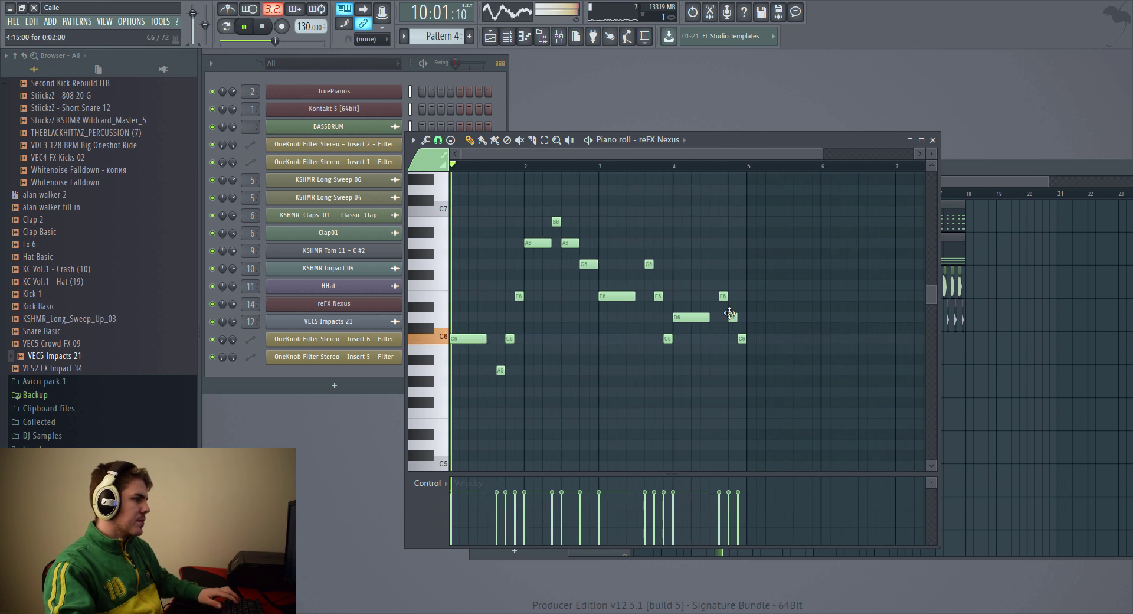
pyautogui.press('space')
# - Duplicate the whole four-bar melody into bars 5 to 8 and deselect the copied notes
pyautogui.hotkey('ctrl', 'a')
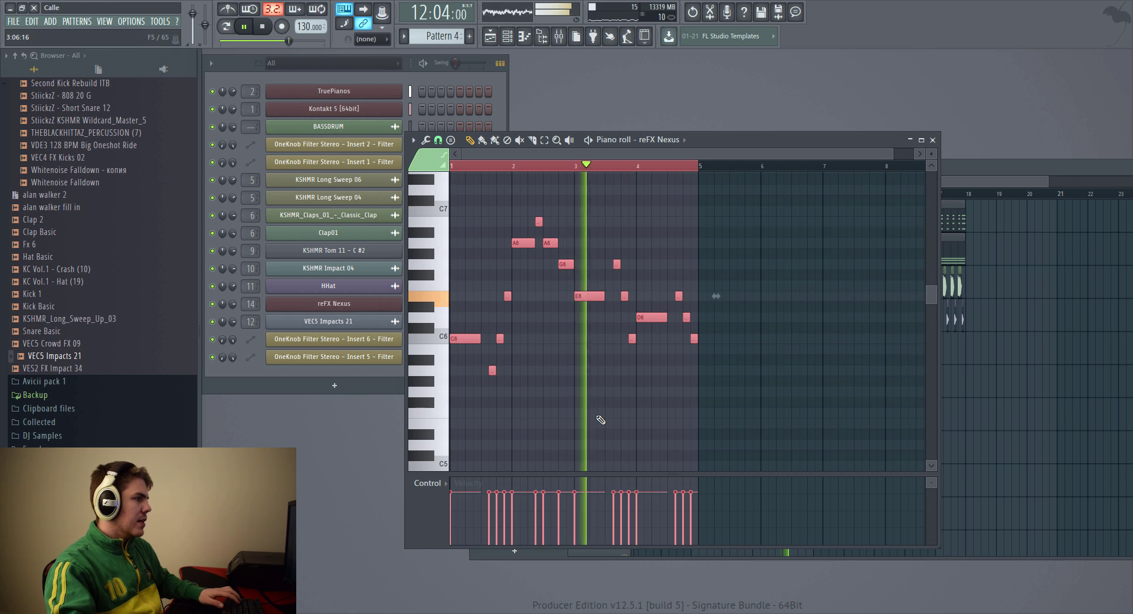
pyautogui.scroll(3, 600, 418)
pyautogui.moveTo(589, 150); pyautogui.dragTo(717, 173)
pyautogui.scroll(-3, 572, 349)
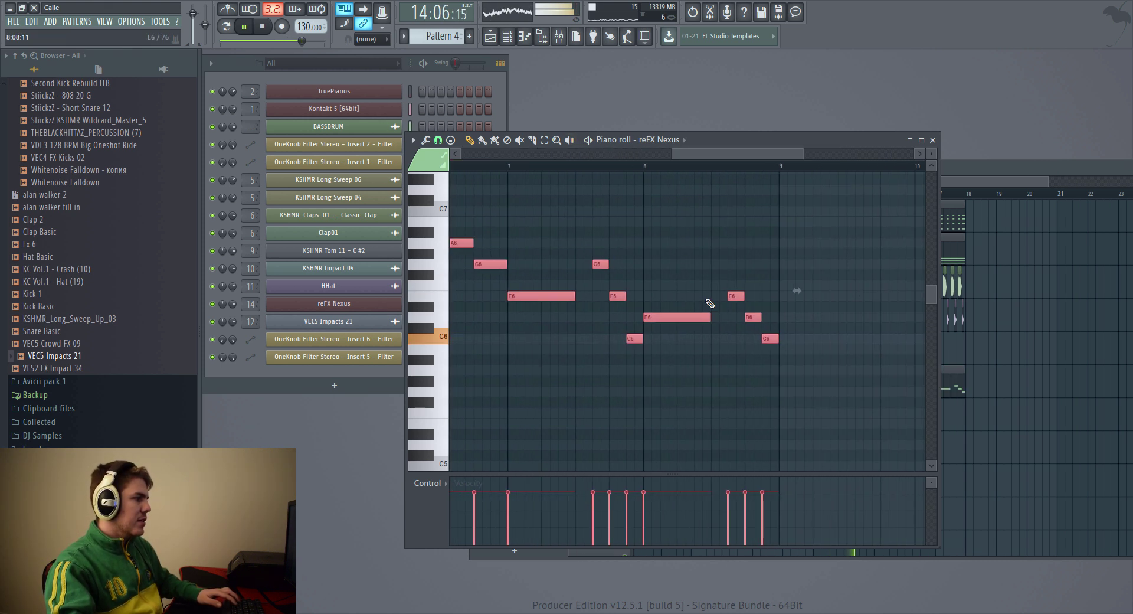
pyautogui.scroll(2, 602, 228)
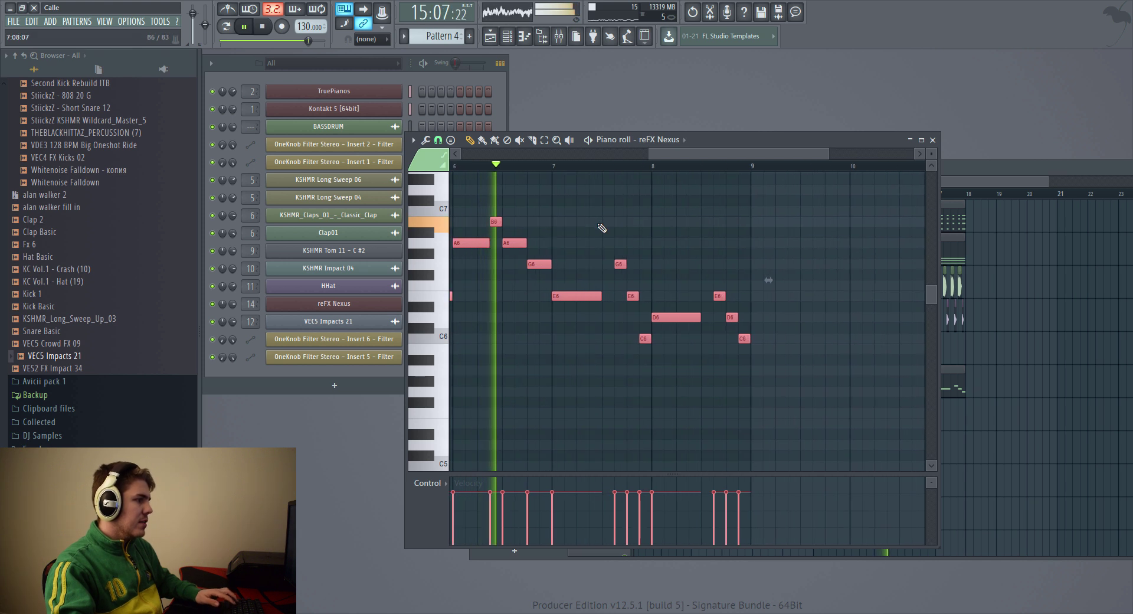
pyautogui.click(594, 240)
pyautogui.press('space')
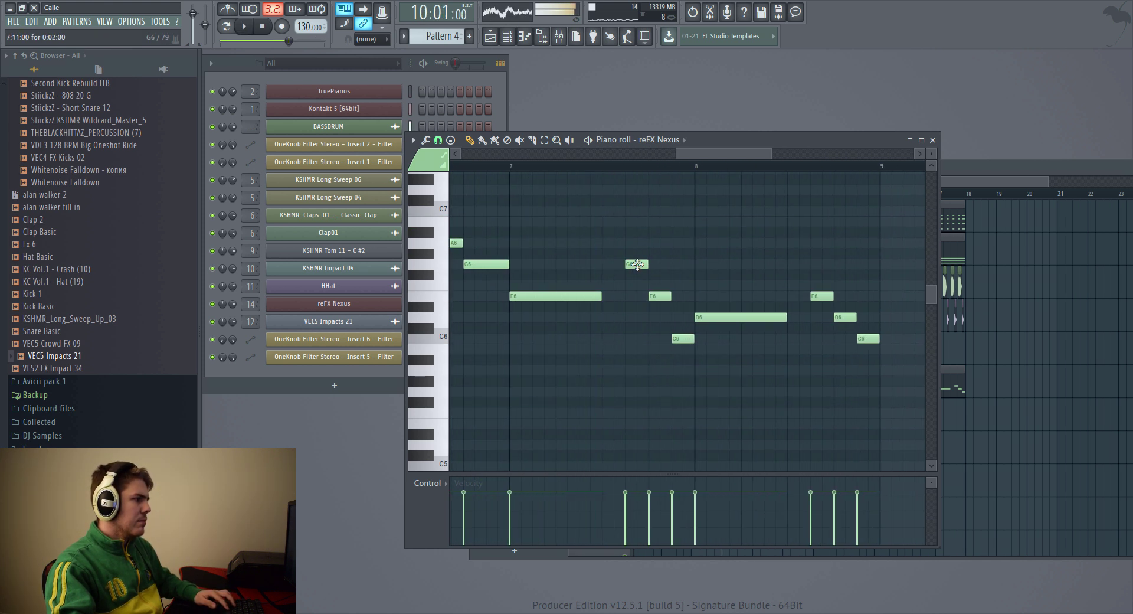
# - Raise the notes from the end of bar 7 through bar 8 to E7, D7, C7, D7, E7, D7, C7 and bring up the playlist
pyautogui.moveTo(637, 188); pyautogui.dragTo(638, 178)
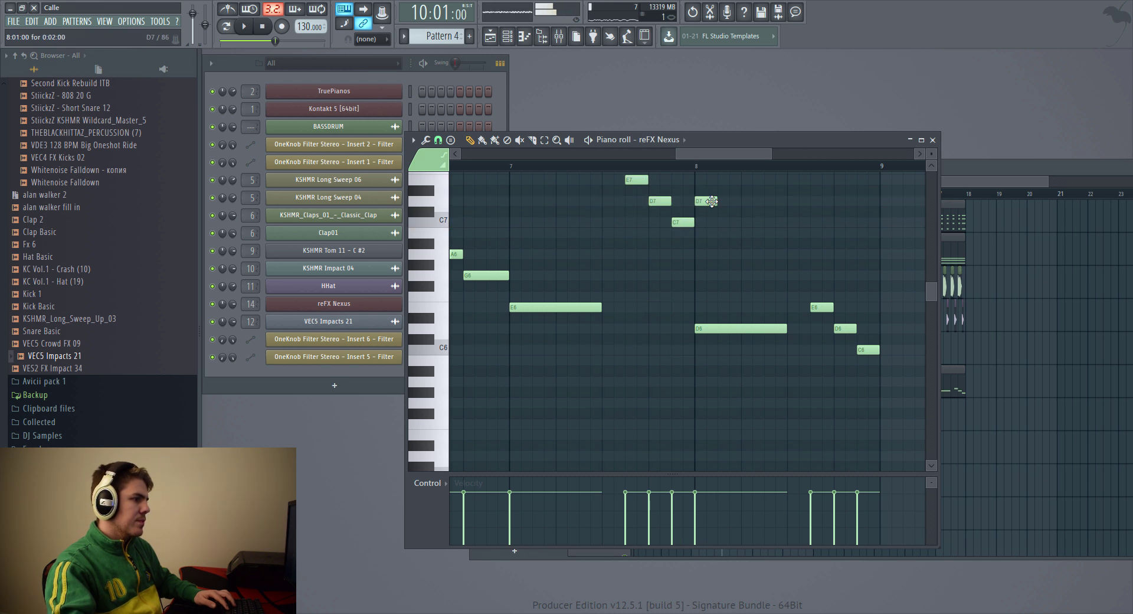
pyautogui.scroll(2, 778, 323)
pyautogui.moveTo(815, 231); pyautogui.dragTo(824, 247)
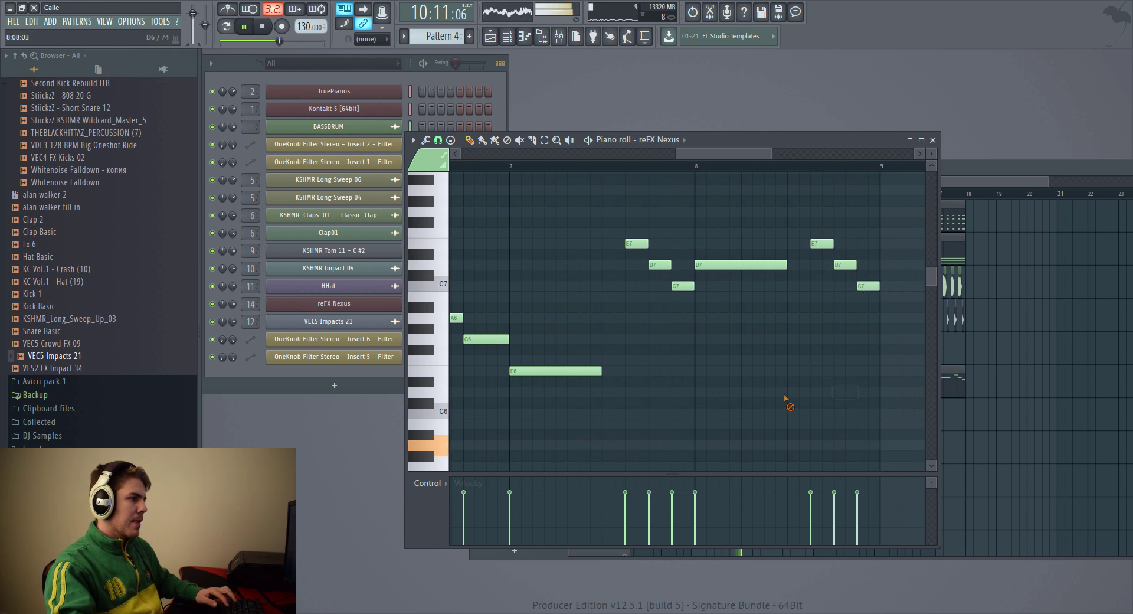
pyautogui.press('F5')
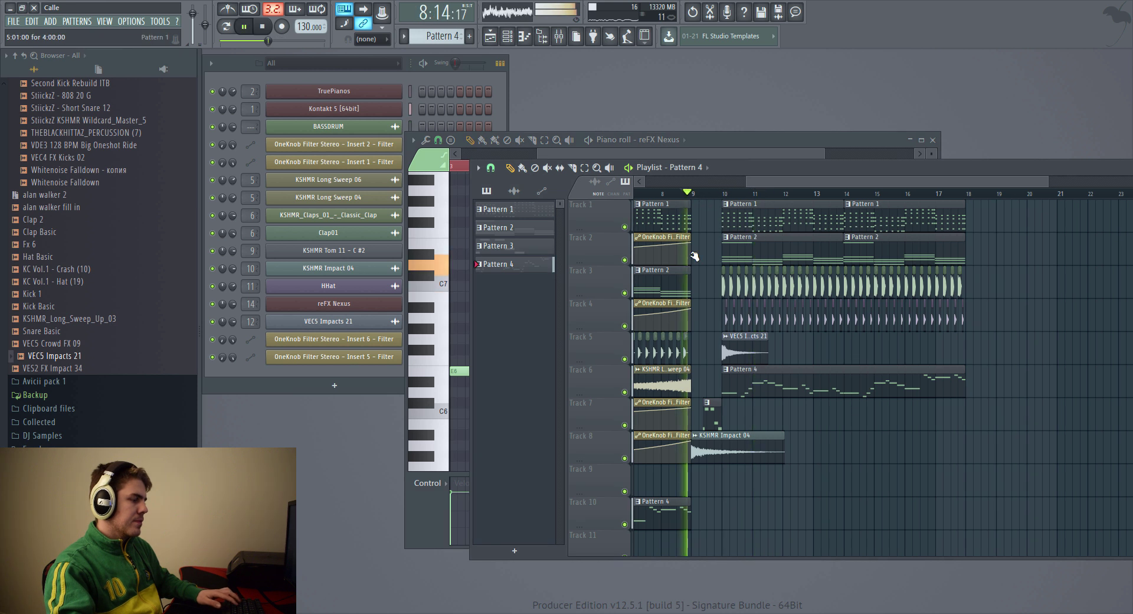
pyautogui.scroll(2, 695, 255)
pyautogui.scroll(-3, 804, 484)
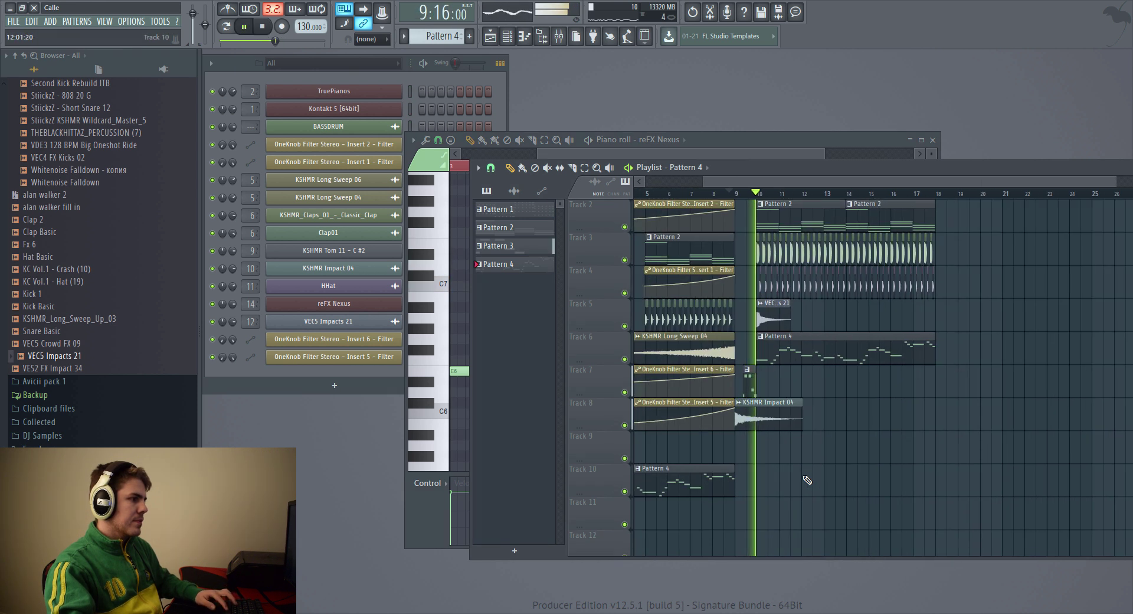
pyautogui.scroll(2, 804, 481)
pyautogui.scroll(2, 794, 193)
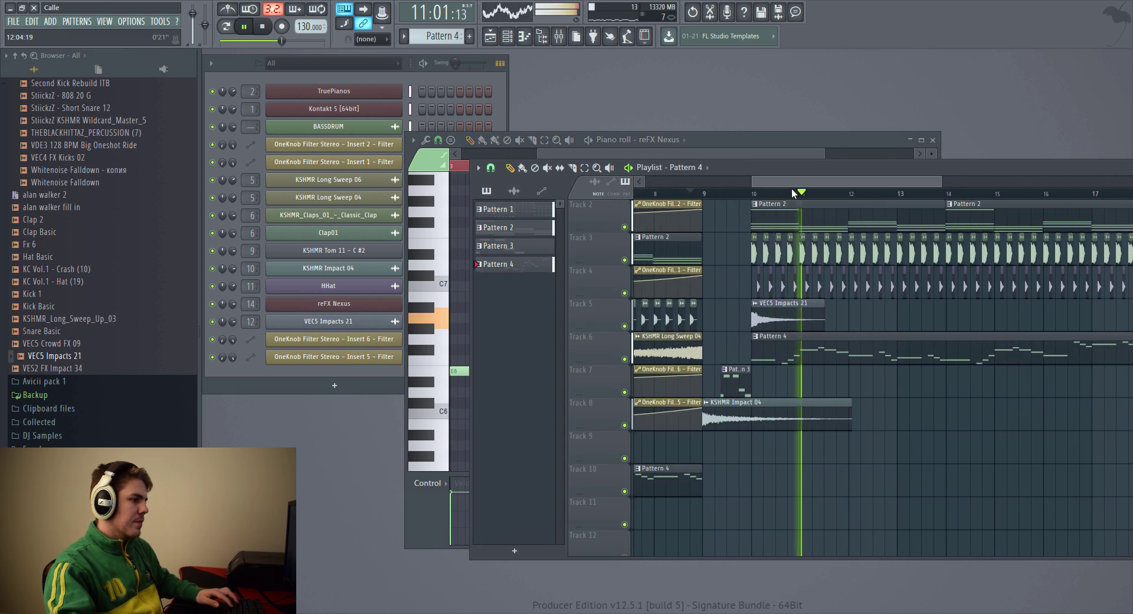
pyautogui.scroll(-2, 794, 193)
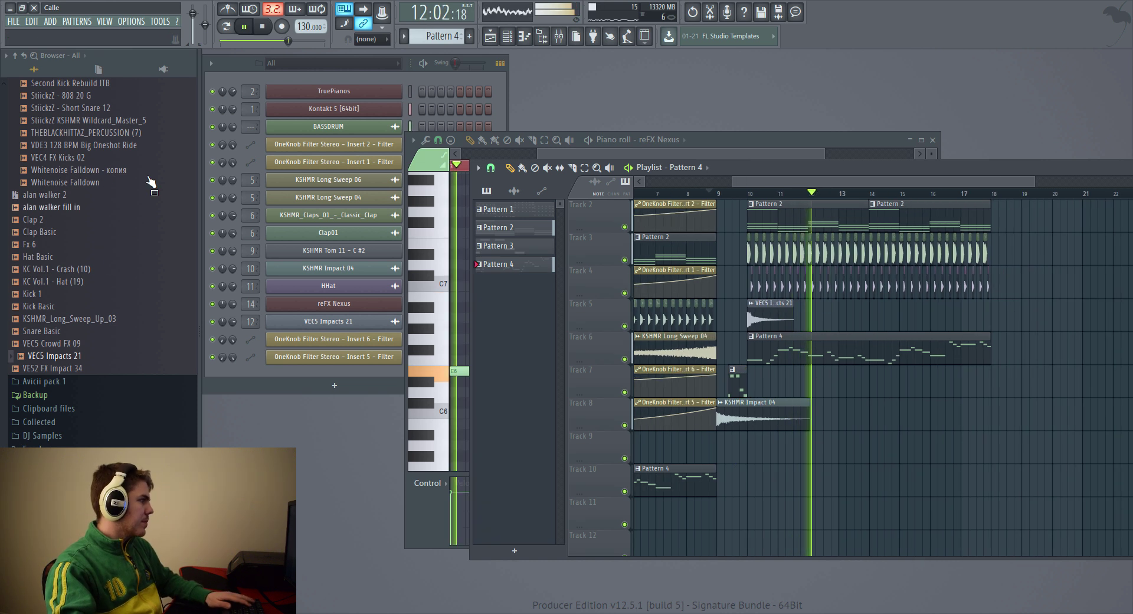
# - Stop playback and place the KSHMR_Short_Sweep_Up_05 sample from the KSHMR folder on Track 10, ending exactly at bar 10
pyautogui.scroll(10, 152, 183)
pyautogui.click(54, 219)
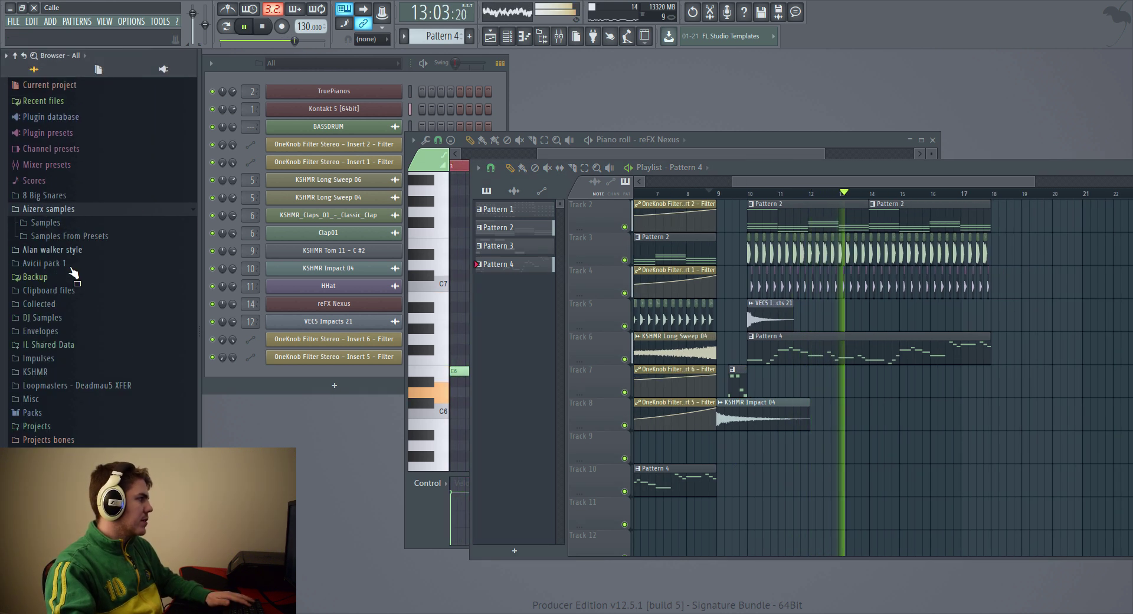
pyautogui.click(62, 209)
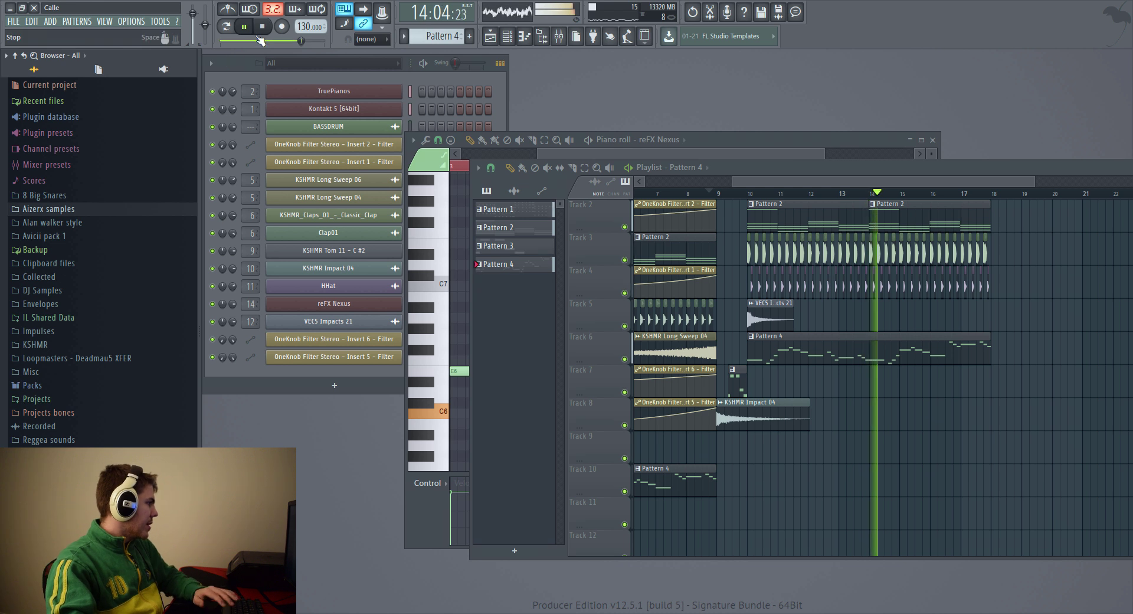
pyautogui.press('space')
pyautogui.click(59, 344)
pyautogui.scroll(-4, 93, 322)
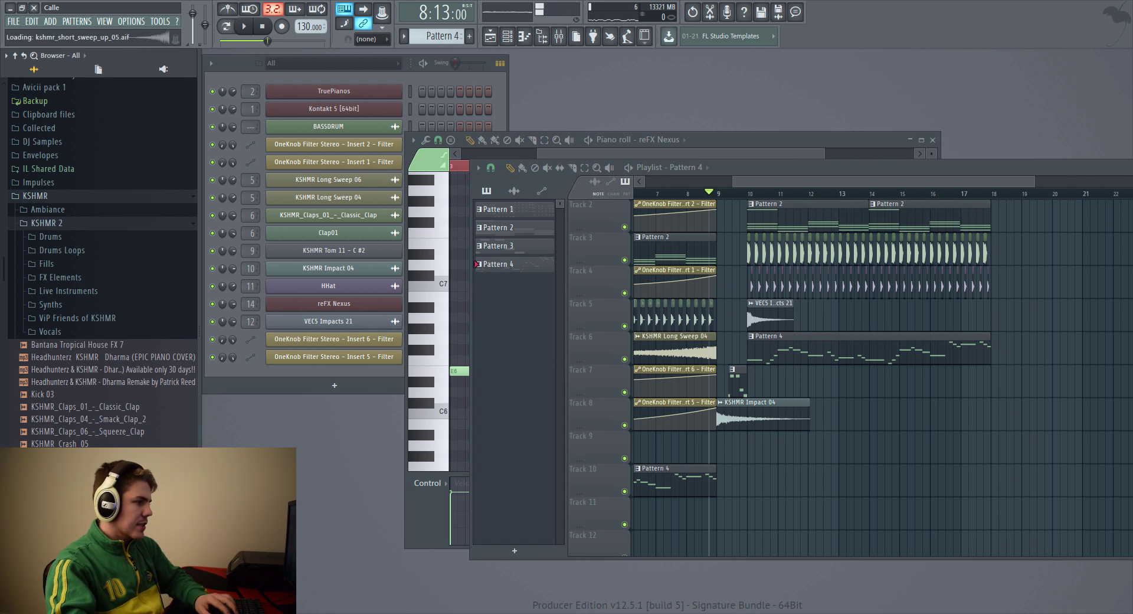
pyautogui.moveTo(697, 500); pyautogui.dragTo(737, 485)
pyautogui.scroll(5, 739, 487)
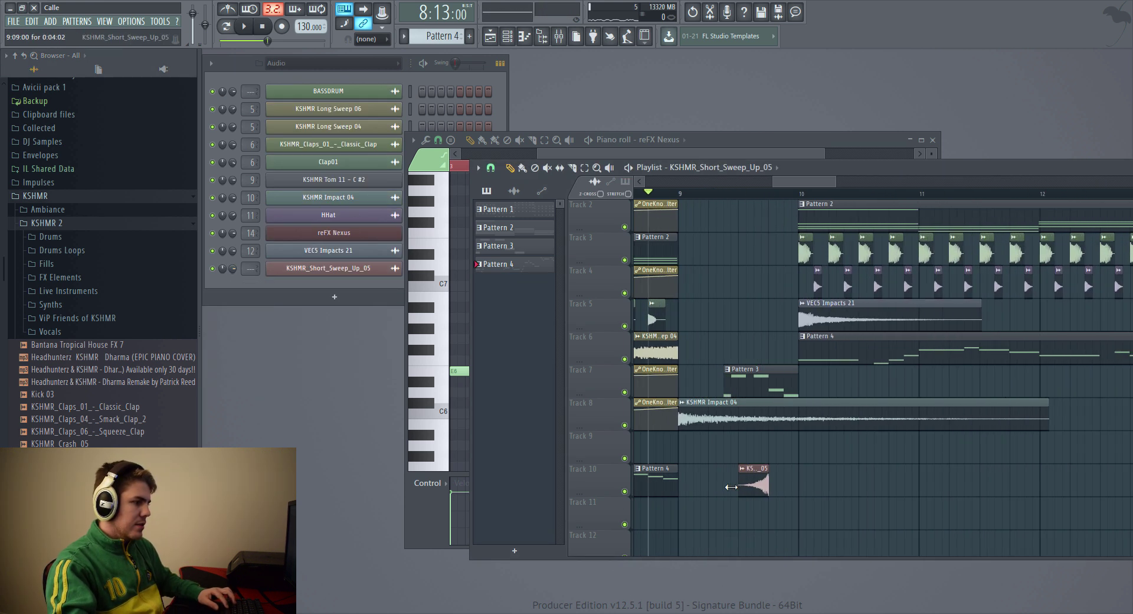
pyautogui.scroll(1, 784, 485)
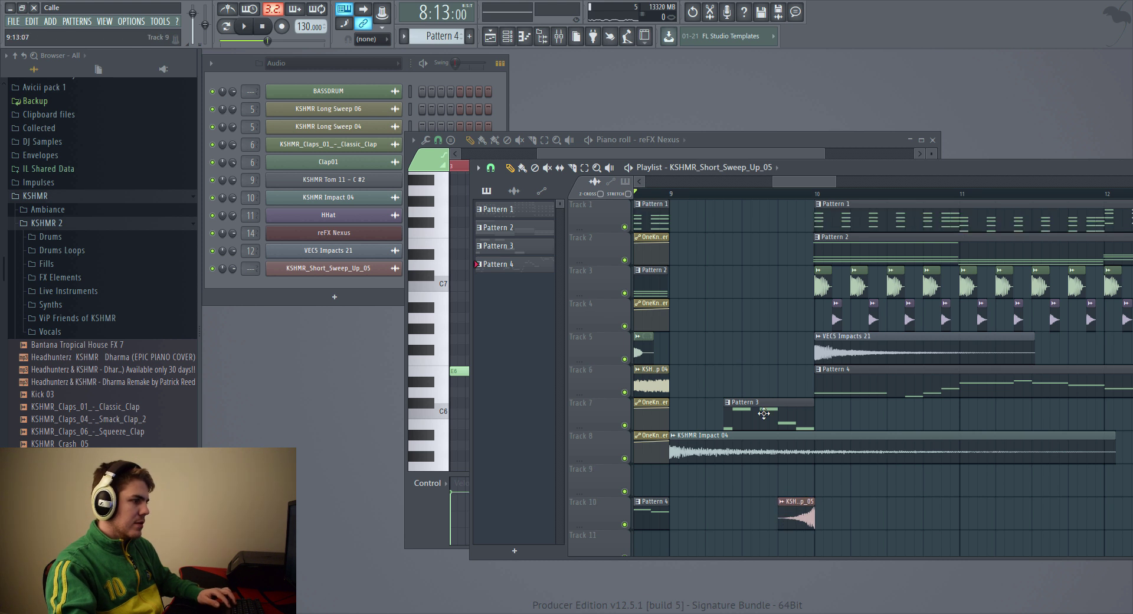
# - Play back the transition into bar 10 and route the KSHMR_Short_Sweep_Up_05 sample to mixer track 14
pyautogui.press('space')
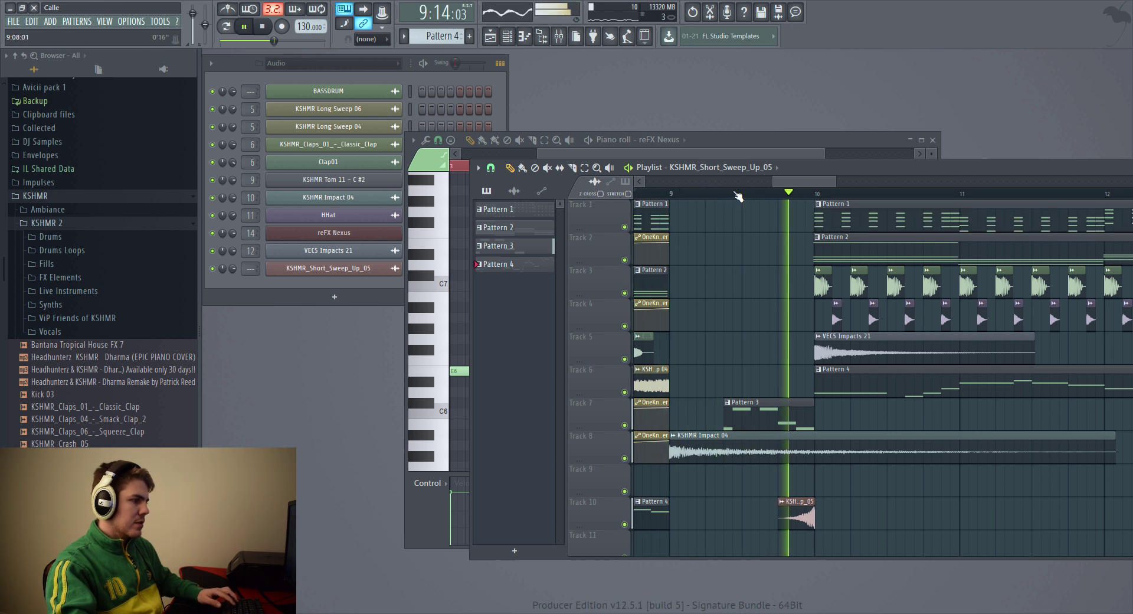
pyautogui.scroll(-2, 829, 511)
pyautogui.scroll(2, 829, 511)
pyautogui.doubleClick(825, 512)
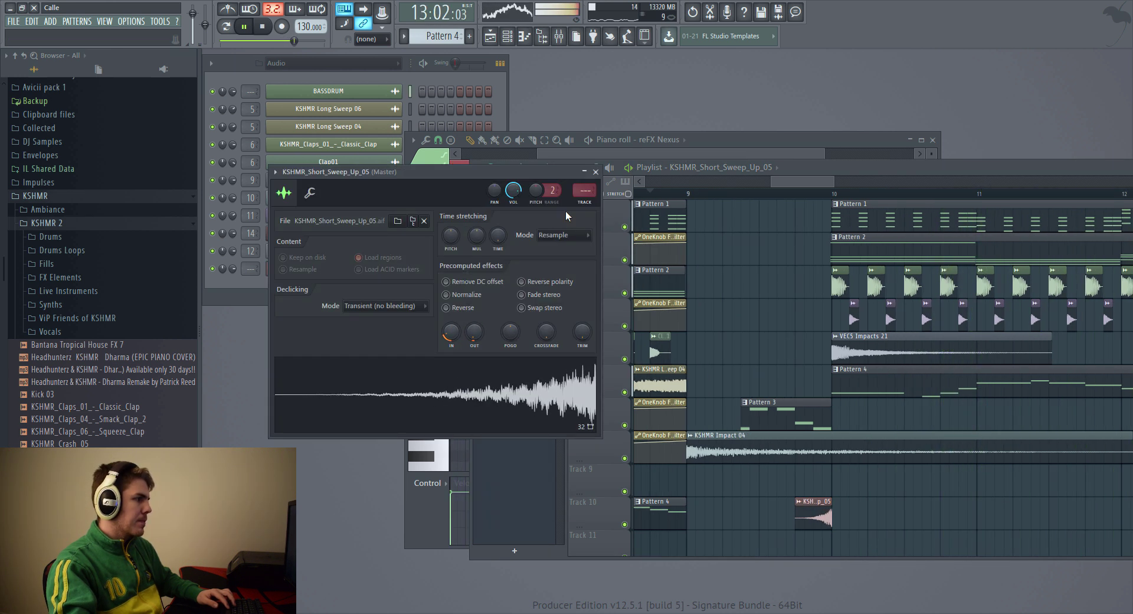
pyautogui.doubleClick(581, 194)
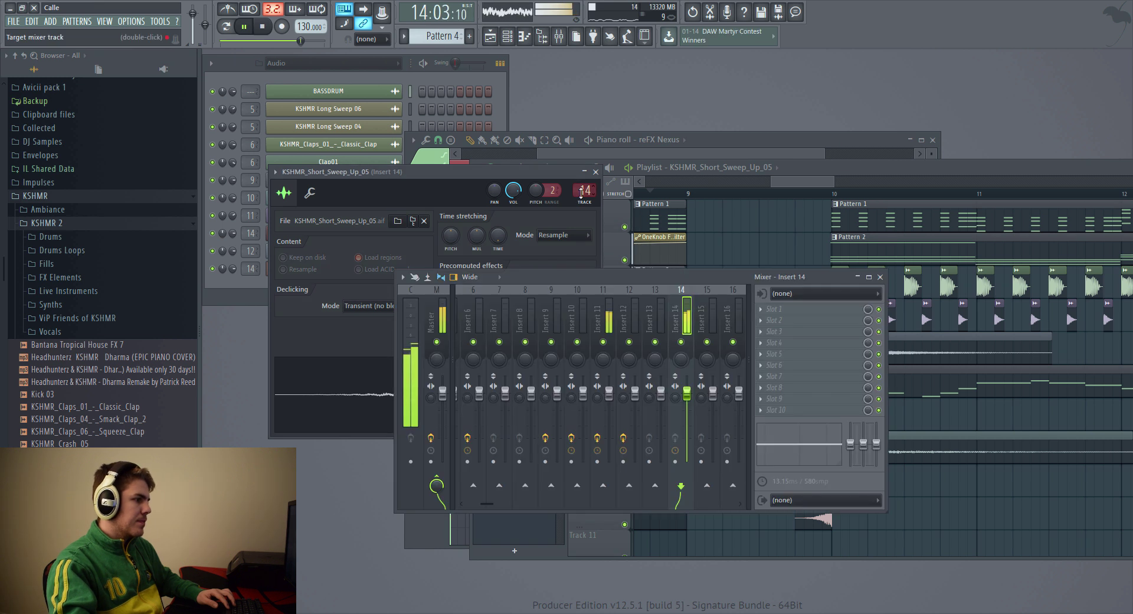
# - Load Fruity Reeverb 2 in the first effect slot of mixer Insert 14 and lower its wet level
pyautogui.click(767, 312)
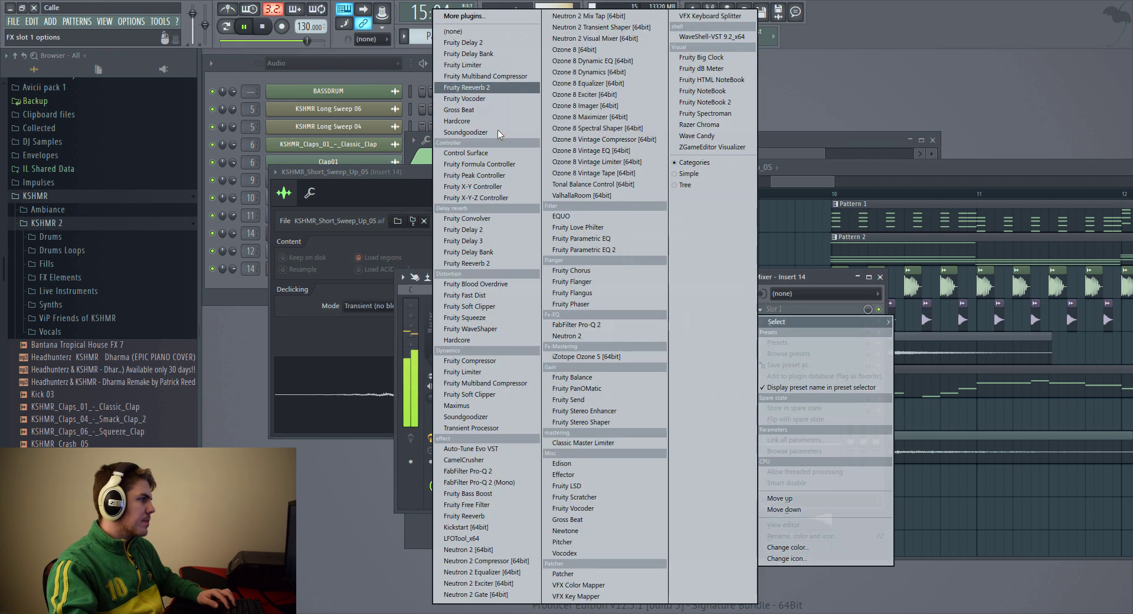
pyautogui.click(466, 87)
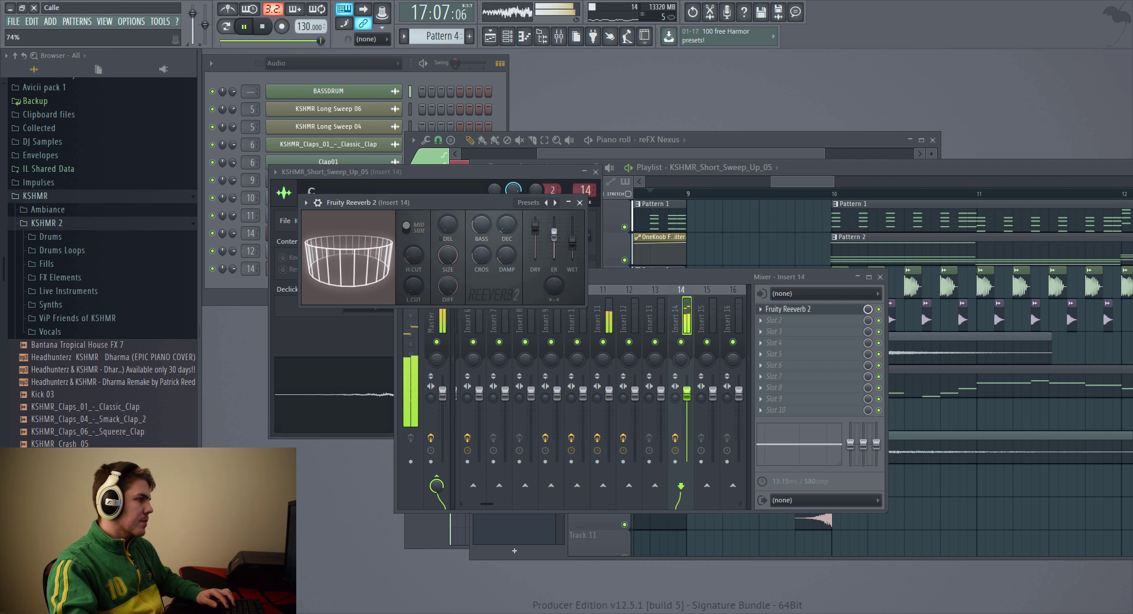
pyautogui.moveTo(572, 239); pyautogui.dragTo(572, 247)
# - Replay the transition from the end of bar 8 with the reverb on the sweep and close the sample's settings
pyautogui.click(655, 193)
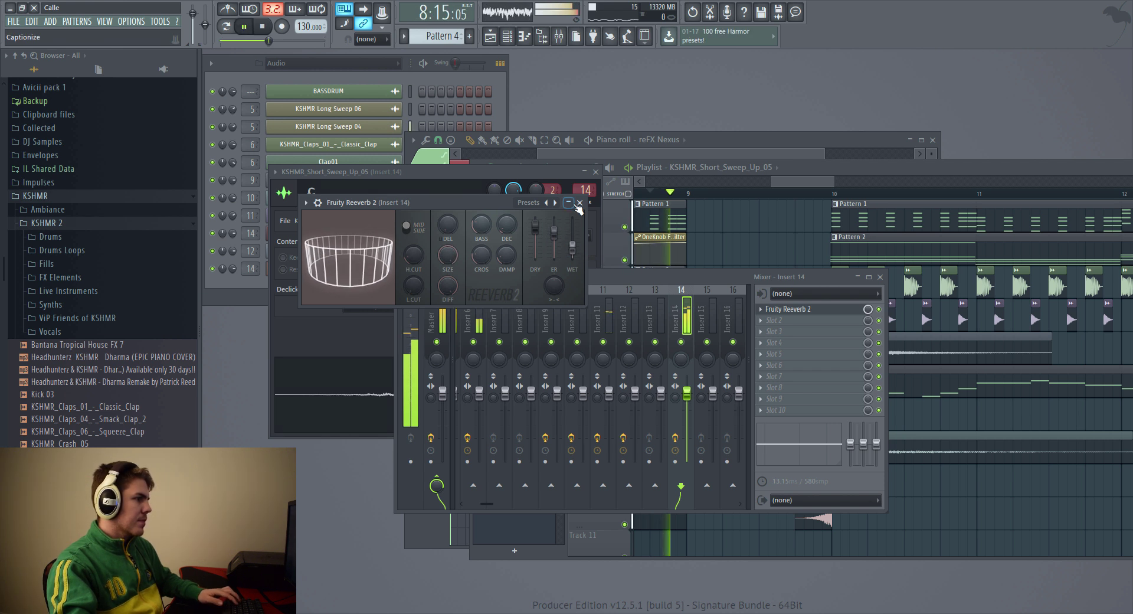
pyautogui.click(788, 193)
pyautogui.click(788, 194)
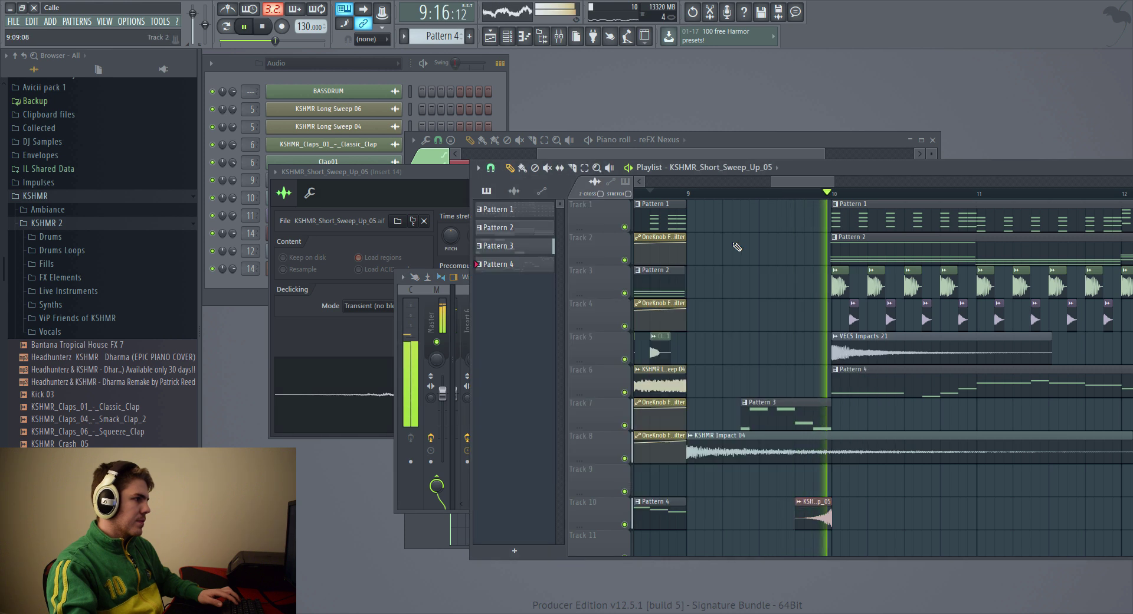
pyautogui.scroll(-5, 788, 194)
pyautogui.click(453, 172)
pyautogui.click(596, 171)
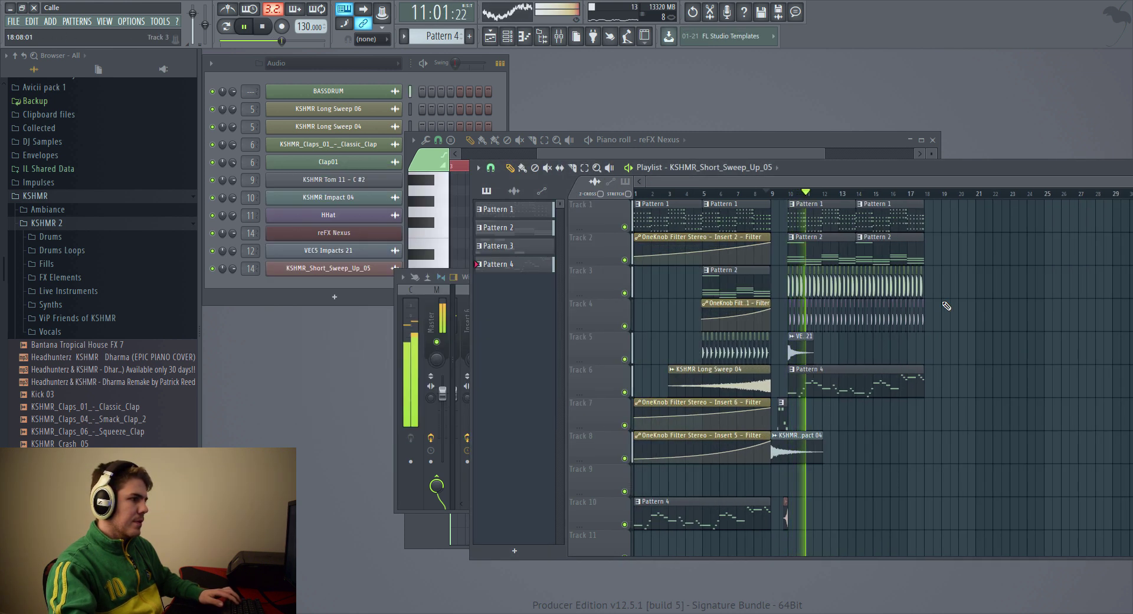
# - Review the bar 10–18 section during playback, stop it, and open the Pattern 4 lead clip on Track 6
pyautogui.scroll(4, 919, 318)
pyautogui.scroll(-3, 919, 319)
pyautogui.scroll(3, 920, 318)
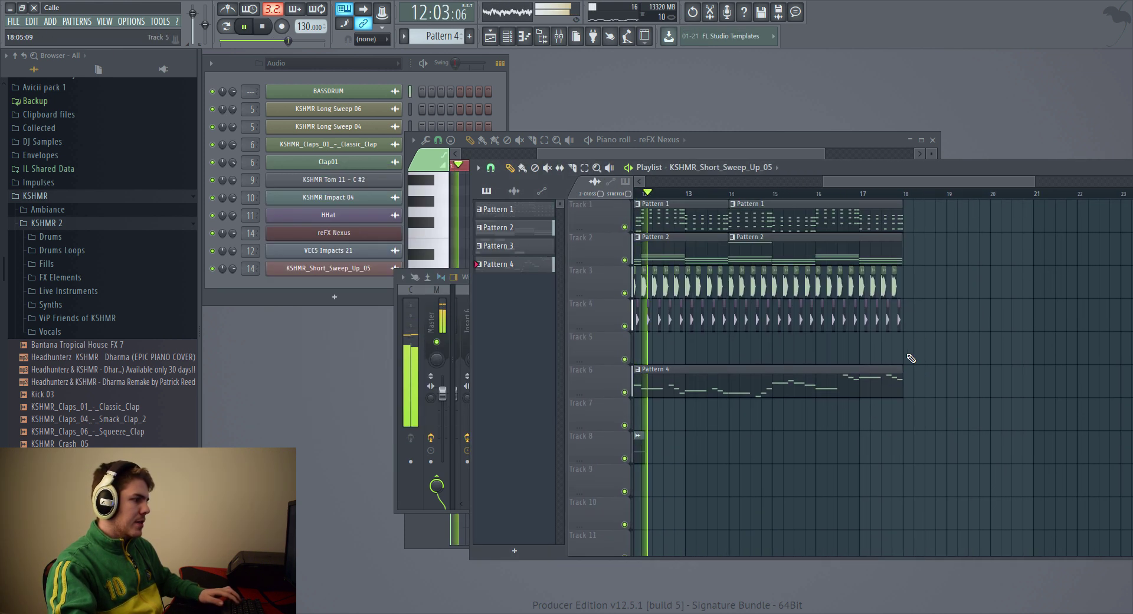
pyautogui.scroll(-3, 774, 450)
pyautogui.press('KP_Subtract')
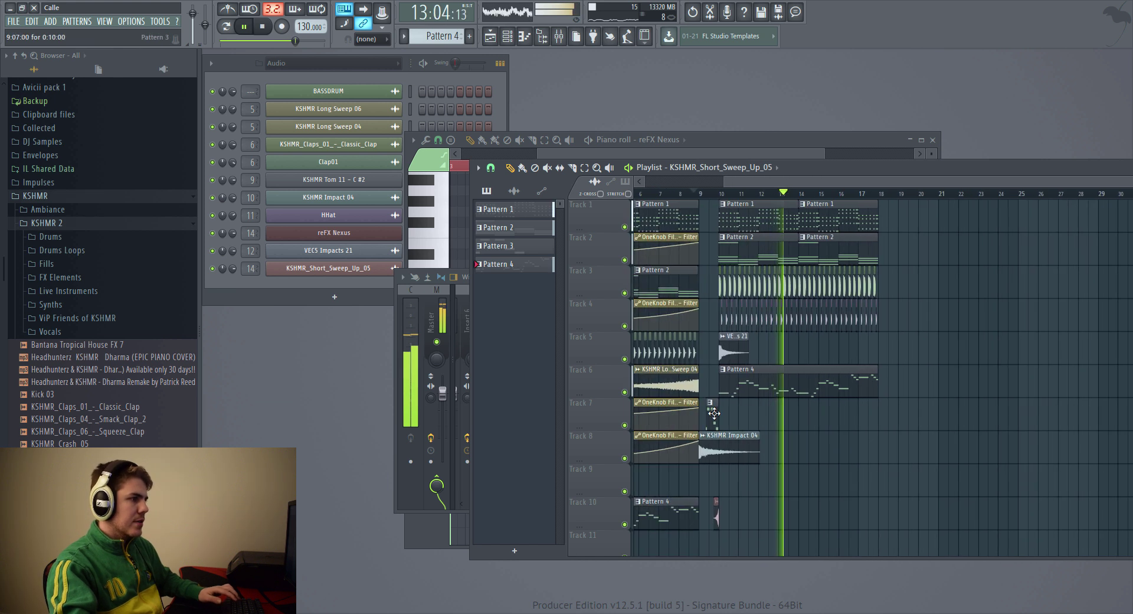
pyautogui.scroll(4, 918, 190)
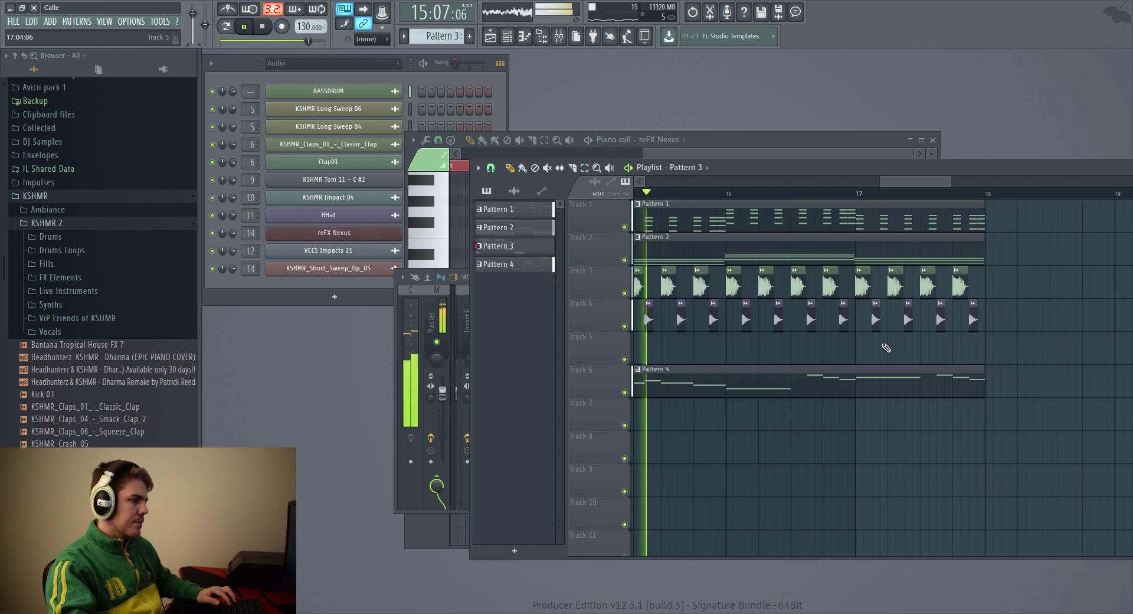
pyautogui.press('space')
pyautogui.doubleClick(755, 386)
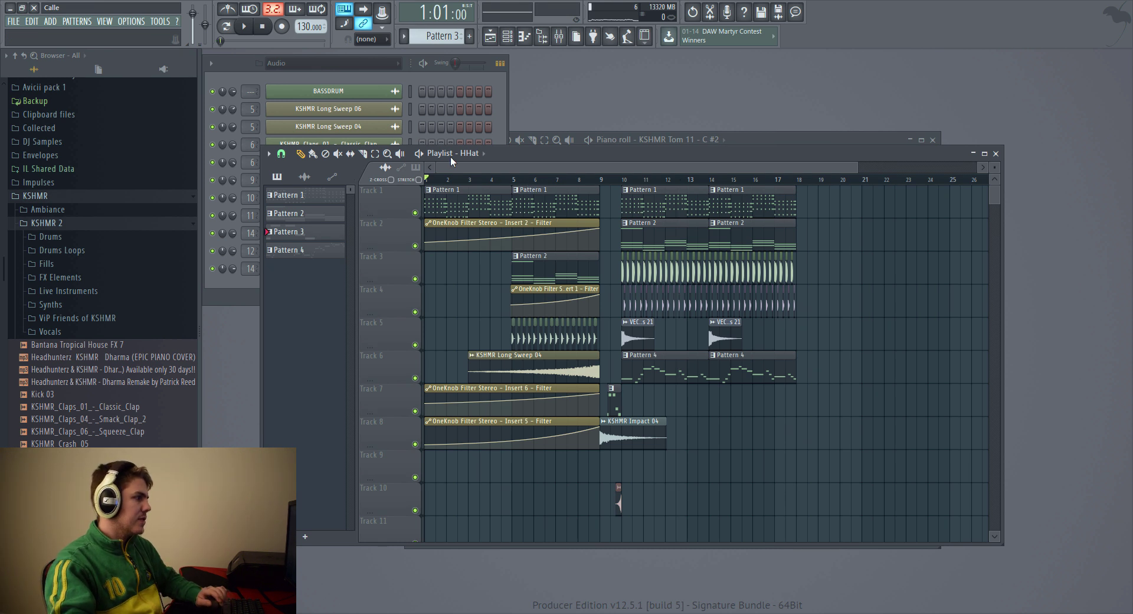
# - Play the arrangement from bar 1 through bar 17, checking the bar 10–18 section, stop playback, and save the project
pyautogui.press('space')
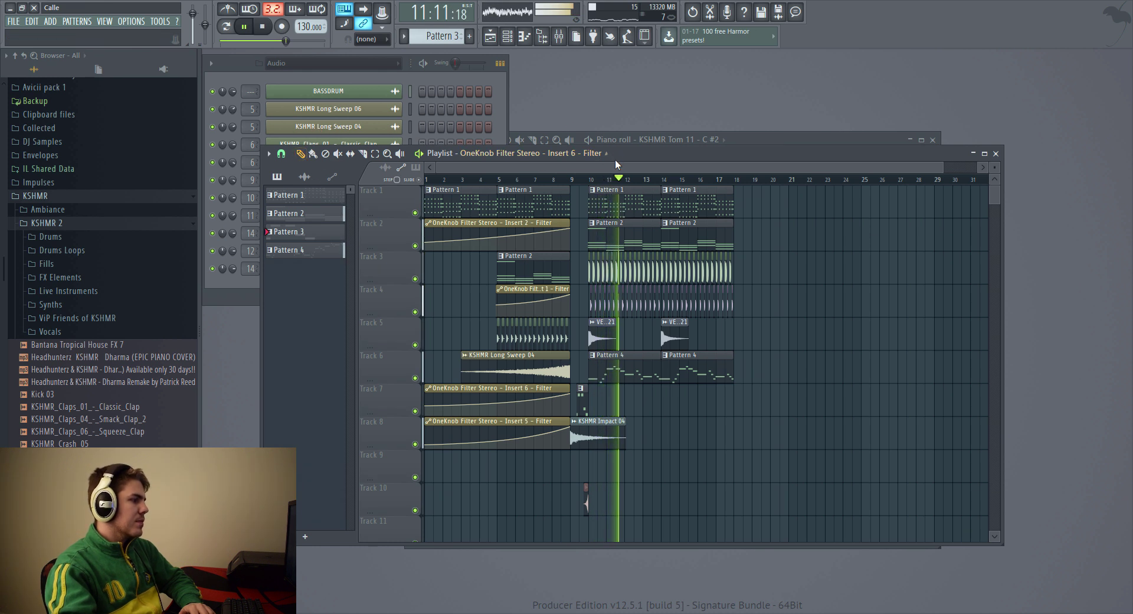
pyautogui.moveTo(615, 167); pyautogui.dragTo(675, 167)
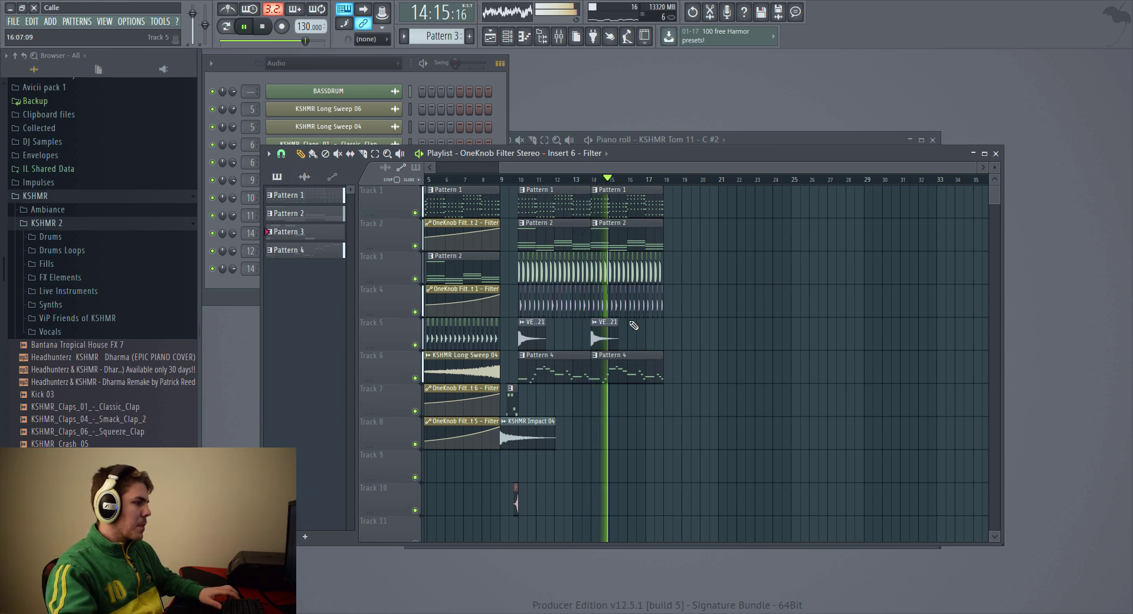
pyautogui.scroll(2, 588, 349)
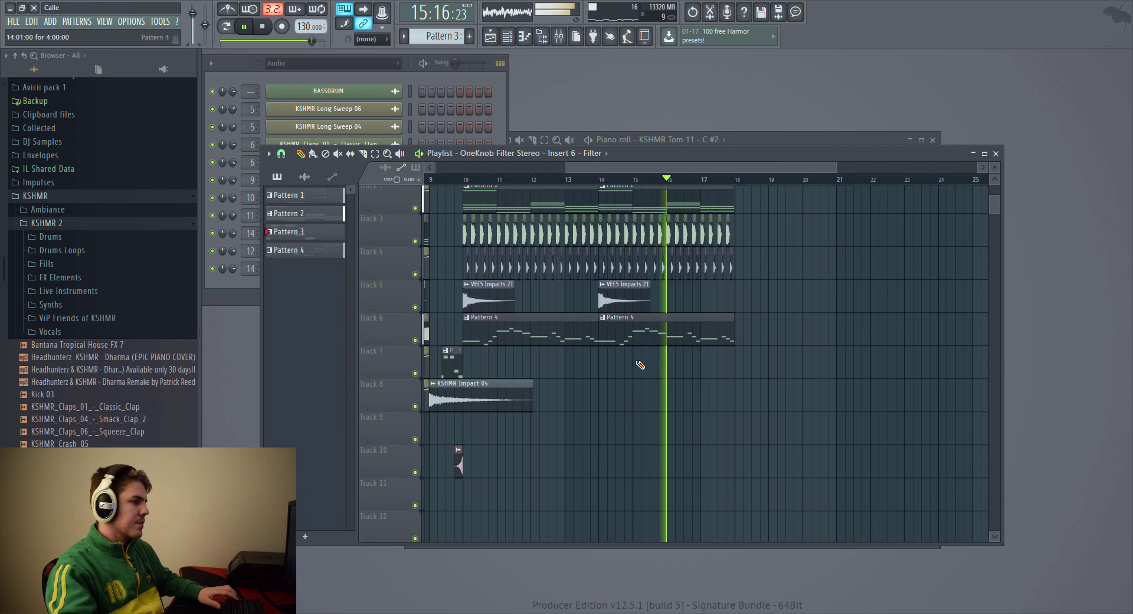
pyautogui.scroll(-2, 661, 359)
pyautogui.scroll(2, 690, 354)
pyautogui.scroll(2, 740, 356)
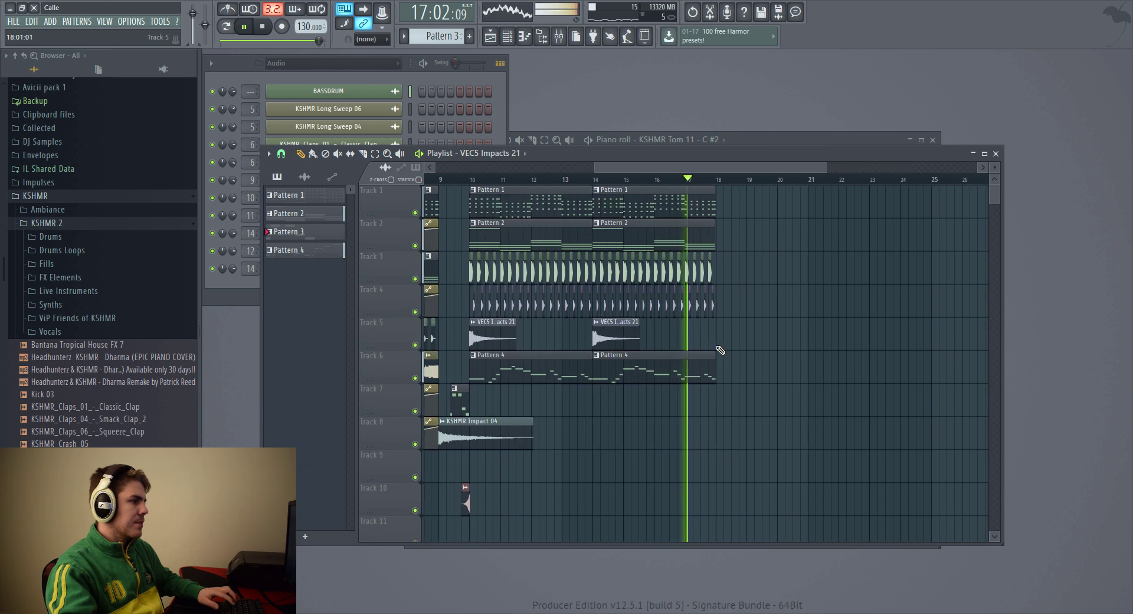
pyautogui.scroll(-2, 740, 356)
pyautogui.press('space')
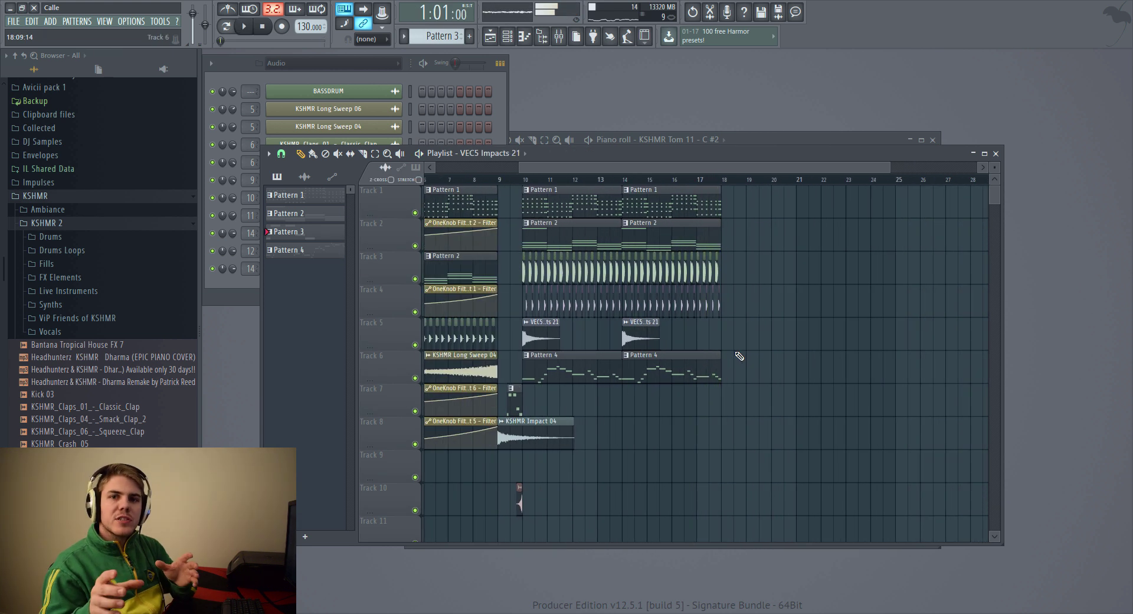
pyautogui.hotkey('ctrl', 's')
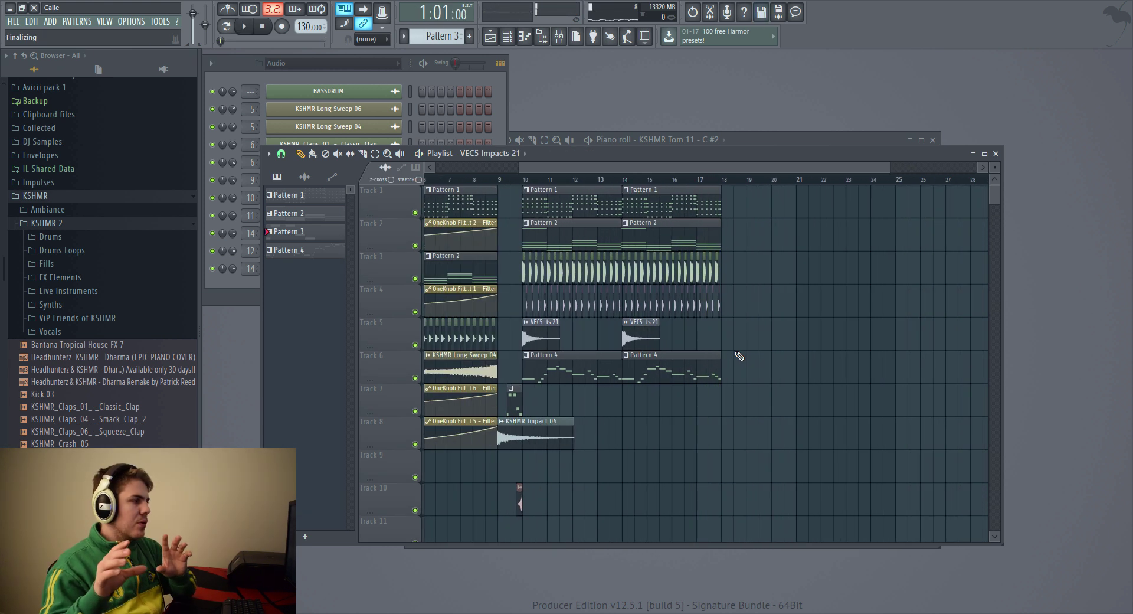